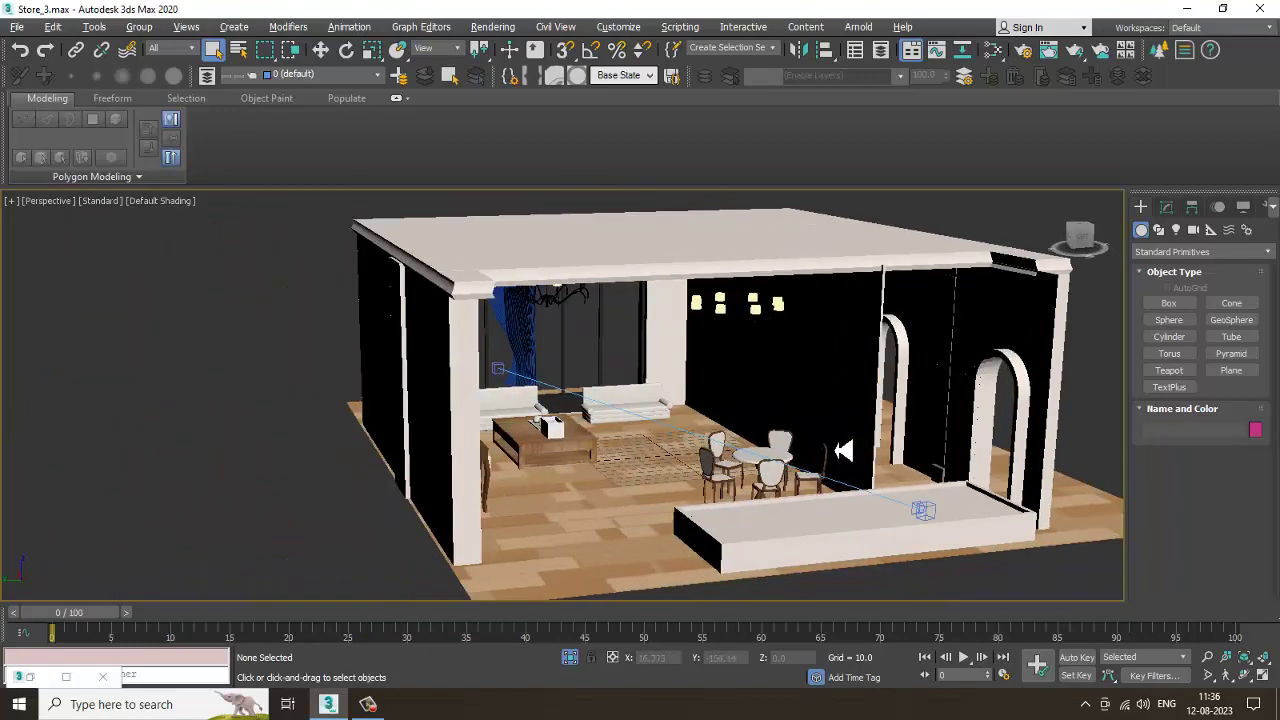
# Examine the store interior in perspective and through VRayCam001 with edged faces shown
pyautogui.scroll(5, 800, 450)
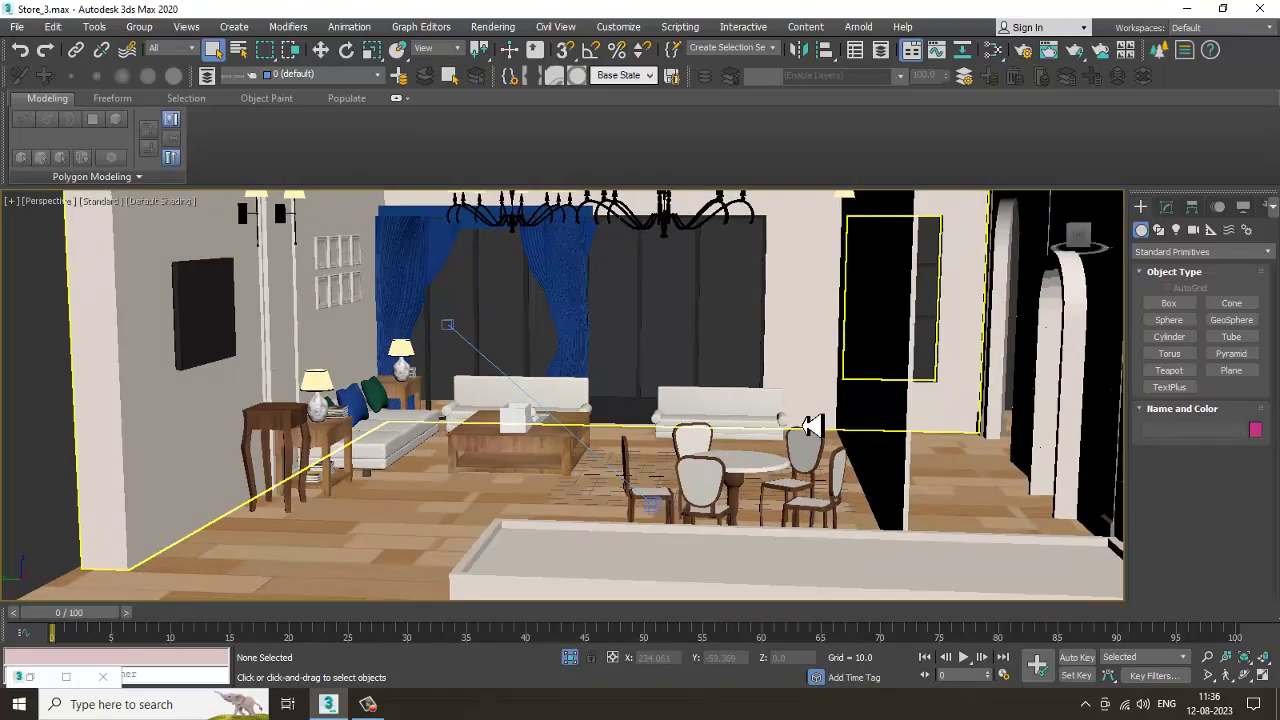
pyautogui.scroll(-8, 812, 425)
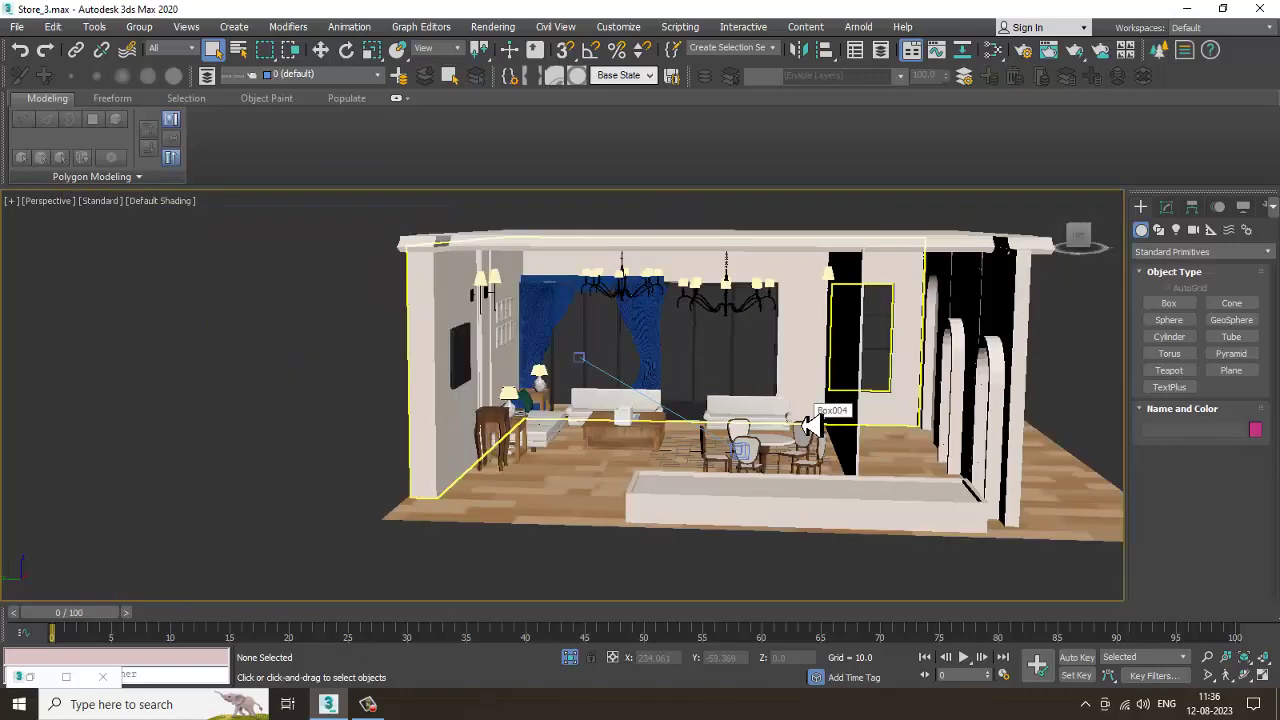
pyautogui.scroll(10, 800, 420)
pyautogui.scroll(-2, 760, 410)
pyautogui.keyDown('alt'); pyautogui.moveTo(752, 402); pyautogui.dragTo(723, 400, button='middle'); pyautogui.keyUp('alt')
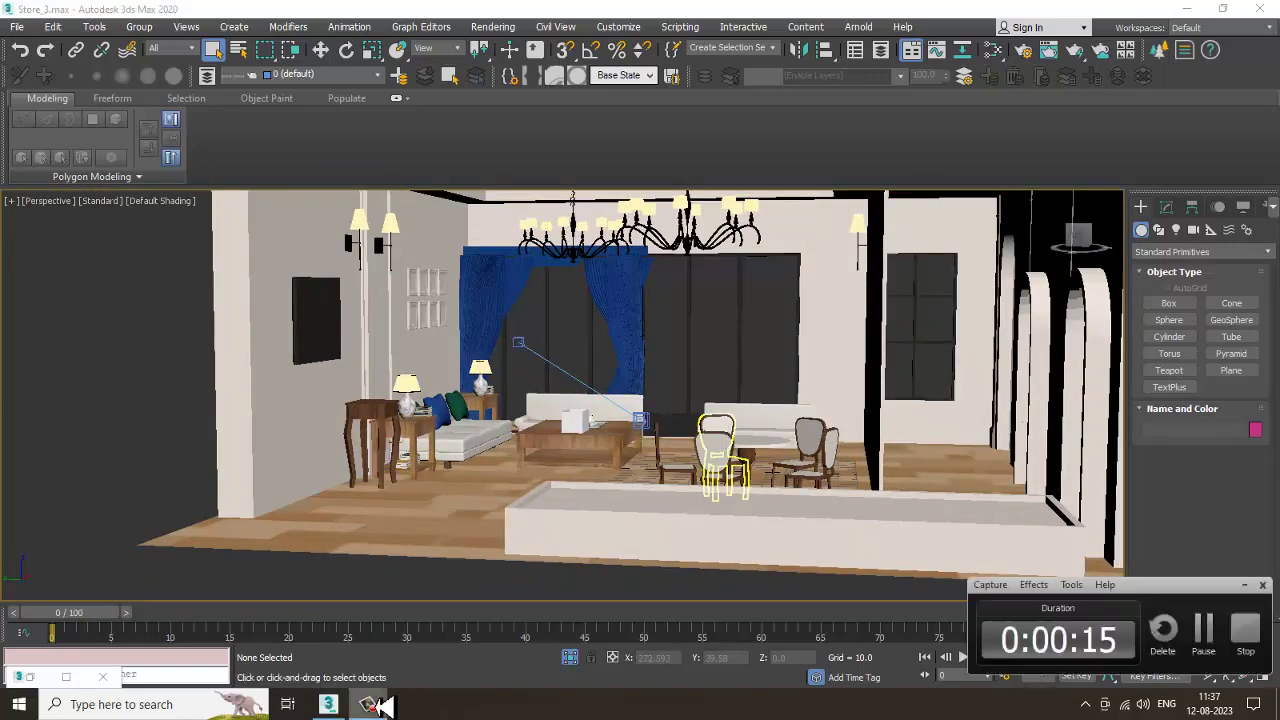
pyautogui.scroll(-5, 560, 375)
pyautogui.scroll(3, 528, 428)
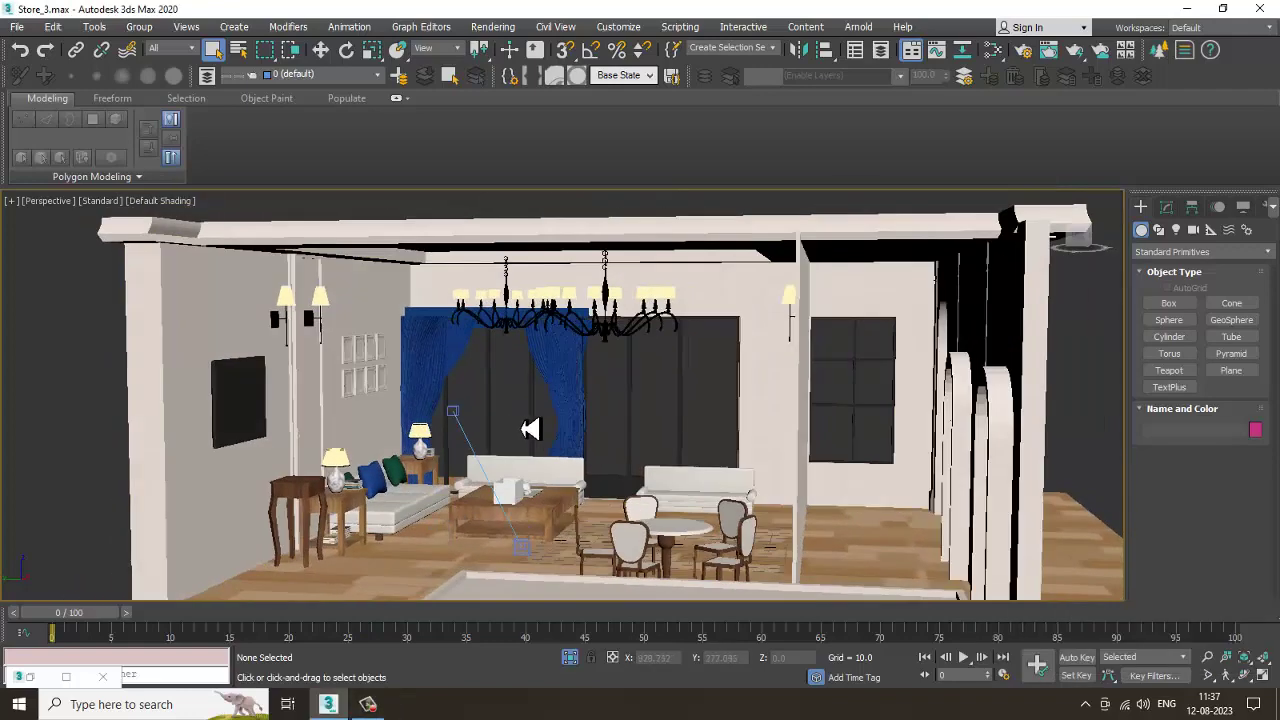
pyautogui.press('c')
pyautogui.press('F4')
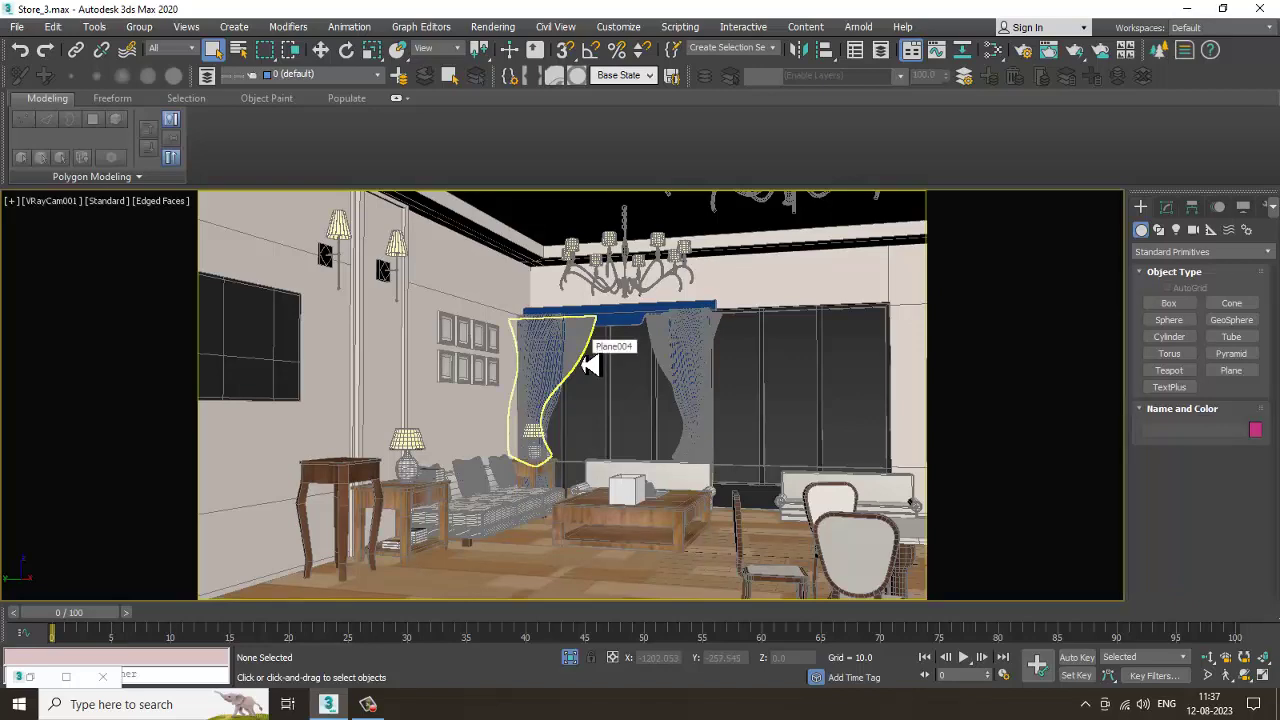
# Examine the room layout in the four viewports, then the wall lamps beside the television up close in perspective
pyautogui.hotkey('alt', 'w')
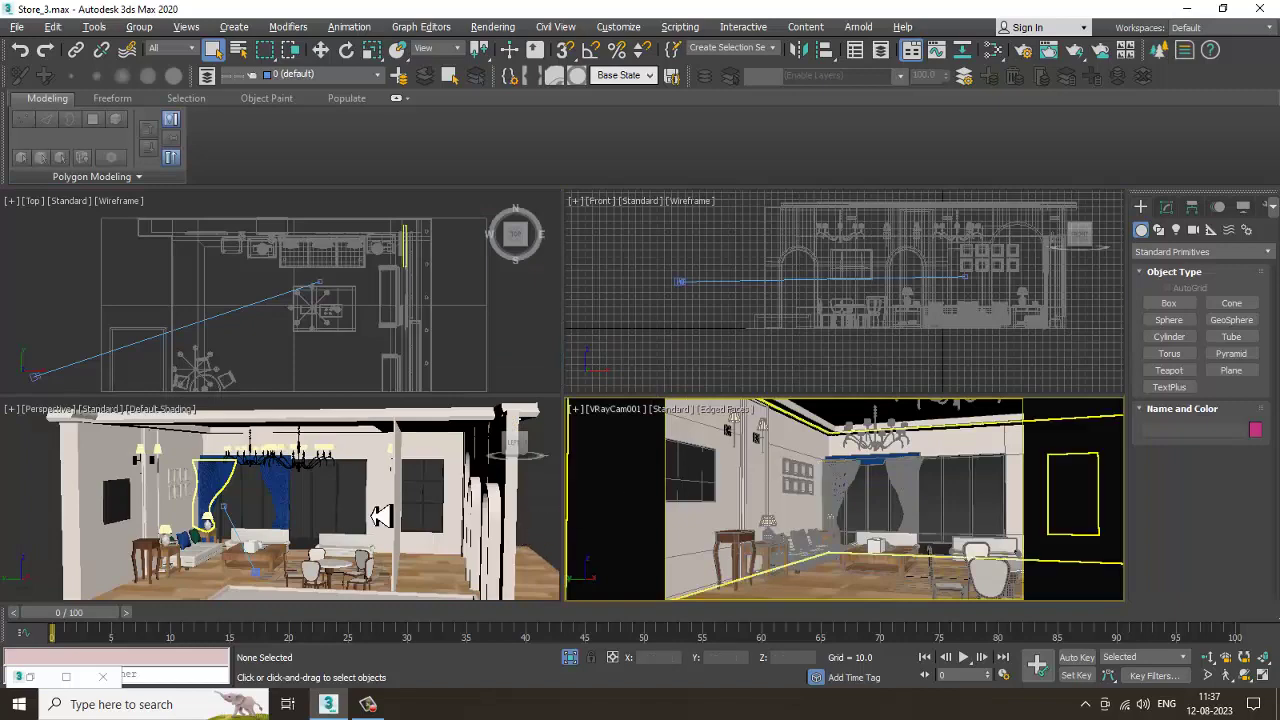
pyautogui.scroll(-5, 857, 380)
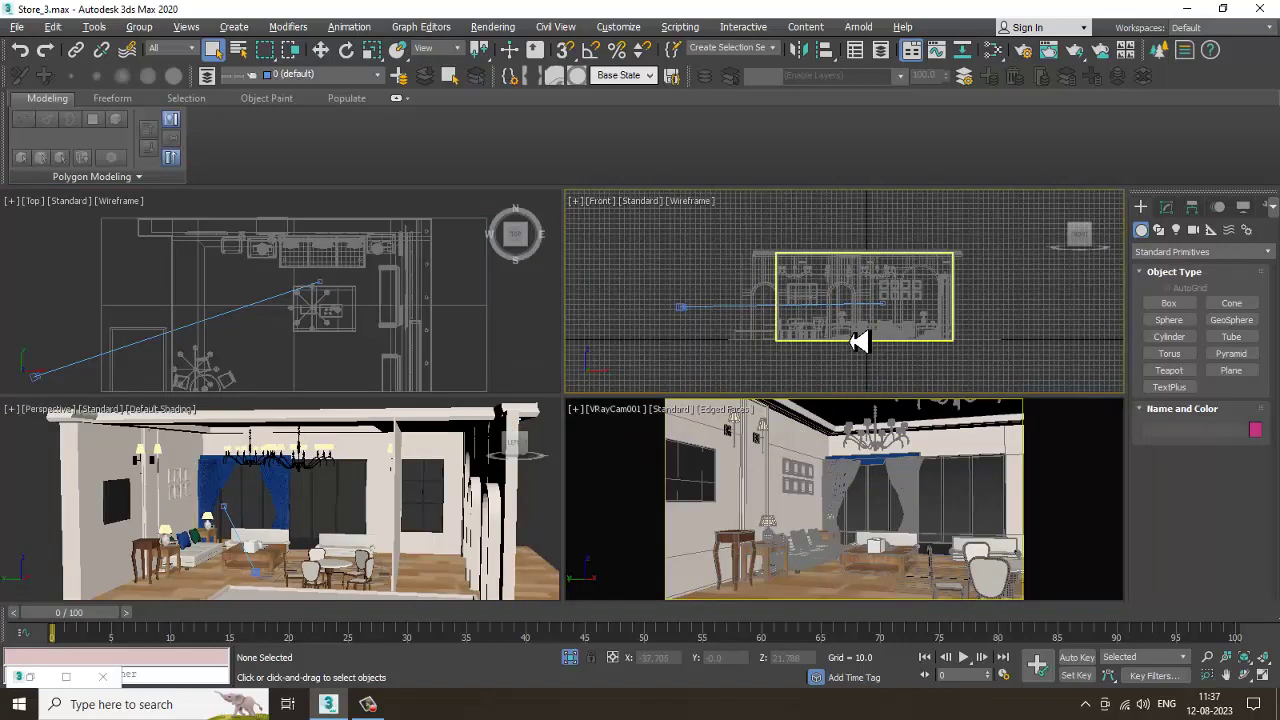
pyautogui.hotkey('alt', 'w')
pyautogui.scroll(4, 757, 400)
pyautogui.hotkey('alt', 'w')
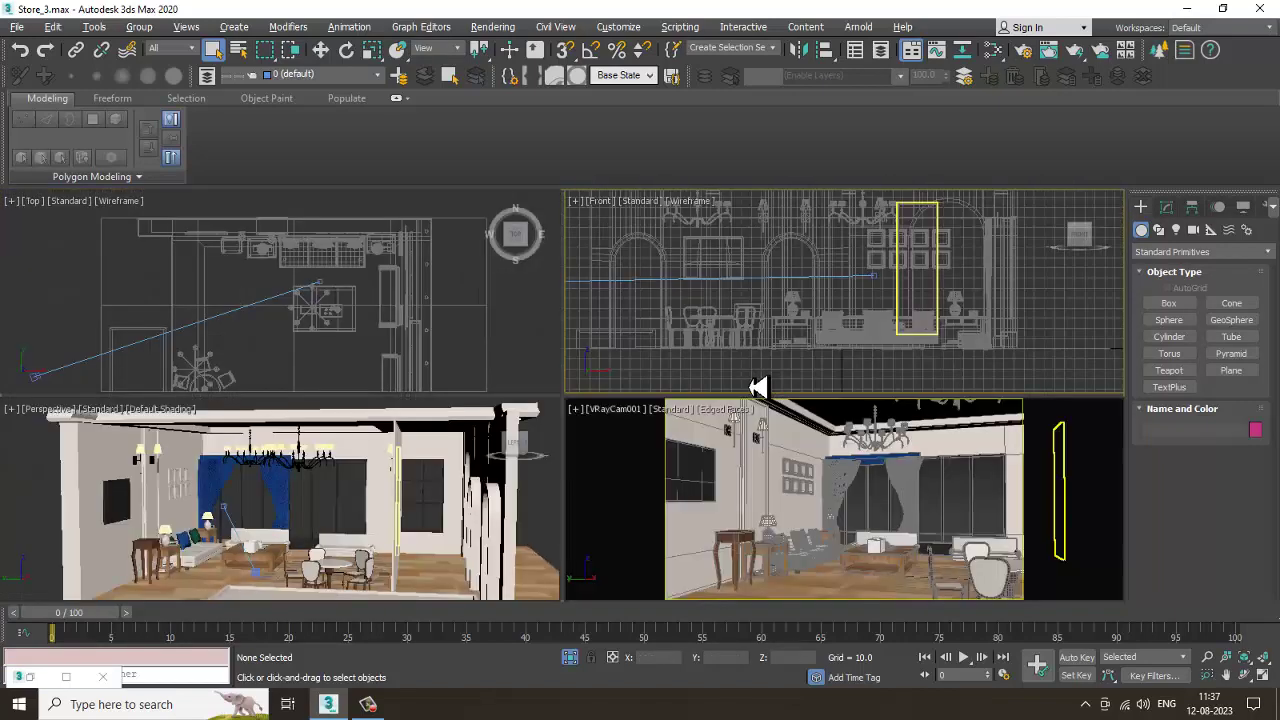
pyautogui.middleClick(382, 497)
pyautogui.hotkey('alt', 'w')
pyautogui.keyDown('alt'); pyautogui.moveTo(386, 497); pyautogui.dragTo(290, 440, button='middle'); pyautogui.keyUp('alt')
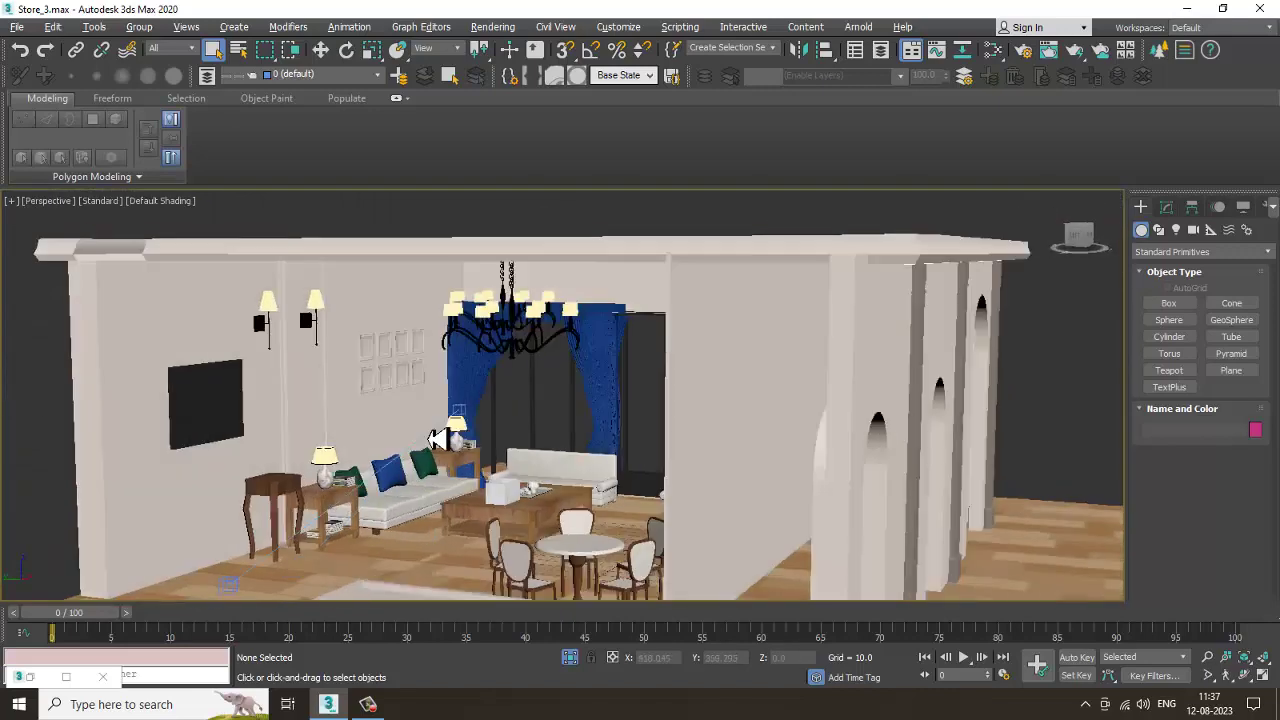
pyautogui.moveTo(255, 398); pyautogui.dragTo(500, 396, button='middle')
pyautogui.scroll(10, 497, 396)
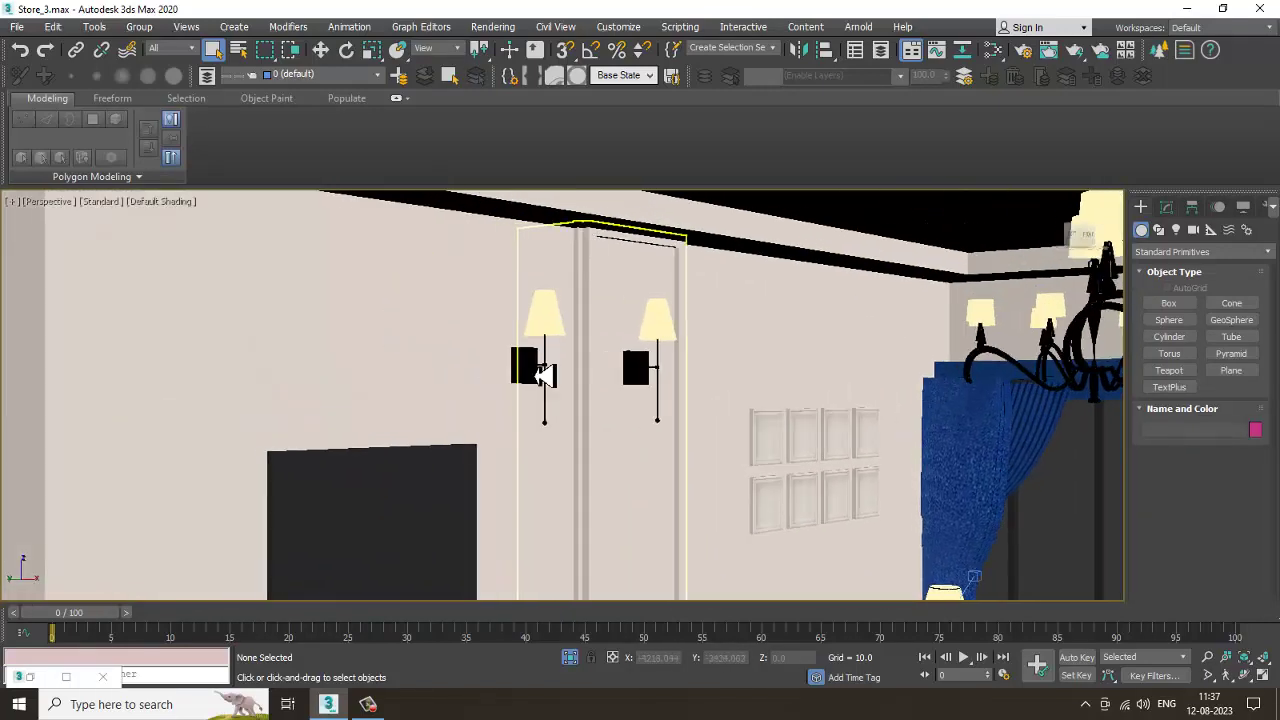
pyautogui.scroll(-10, 540, 330)
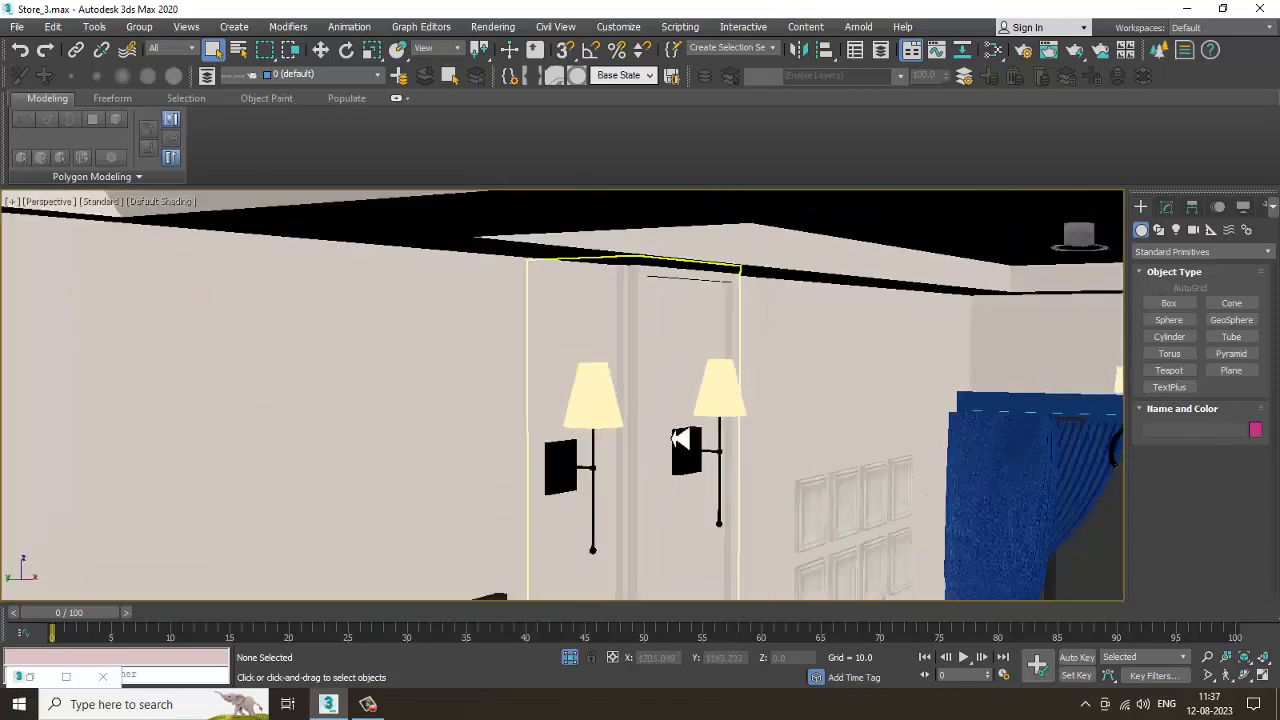
pyautogui.scroll(-10, 557, 346)
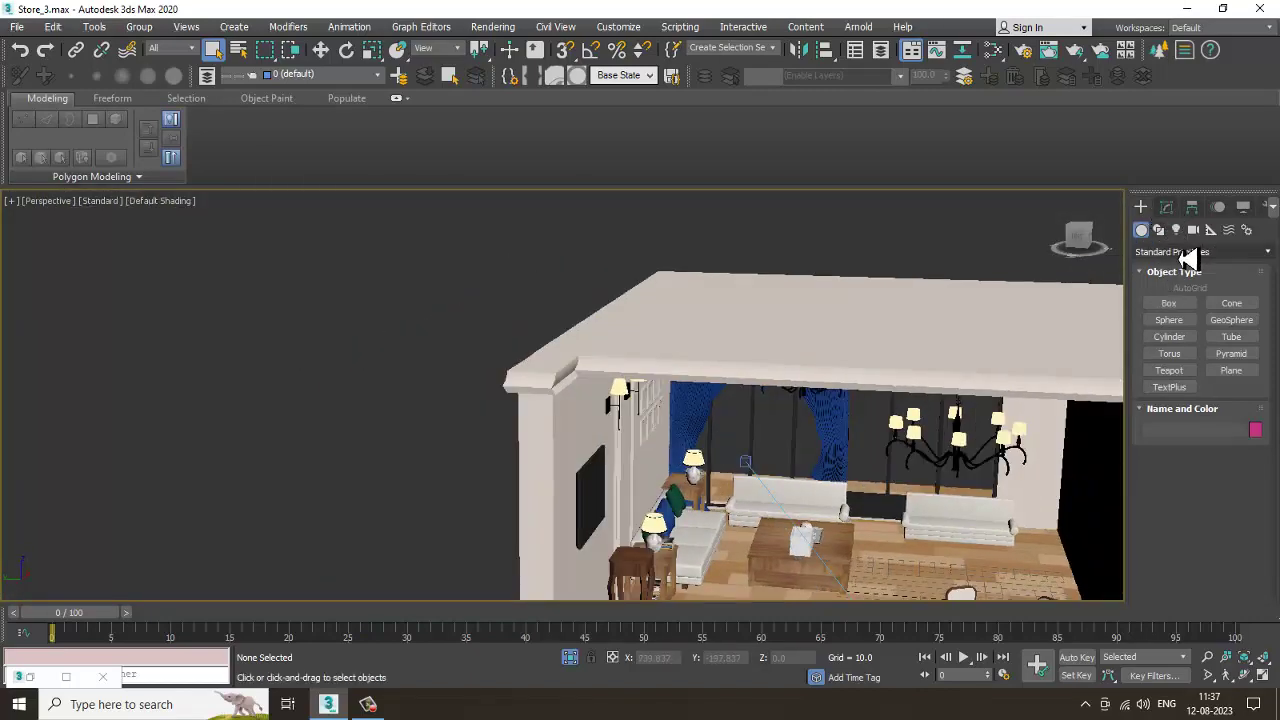
# Create a photometric Free Light in the top view over the table lamp on the side table beside the sofa
pyautogui.click(1185, 253)
pyautogui.click(1187, 262)
pyautogui.click(1176, 229)
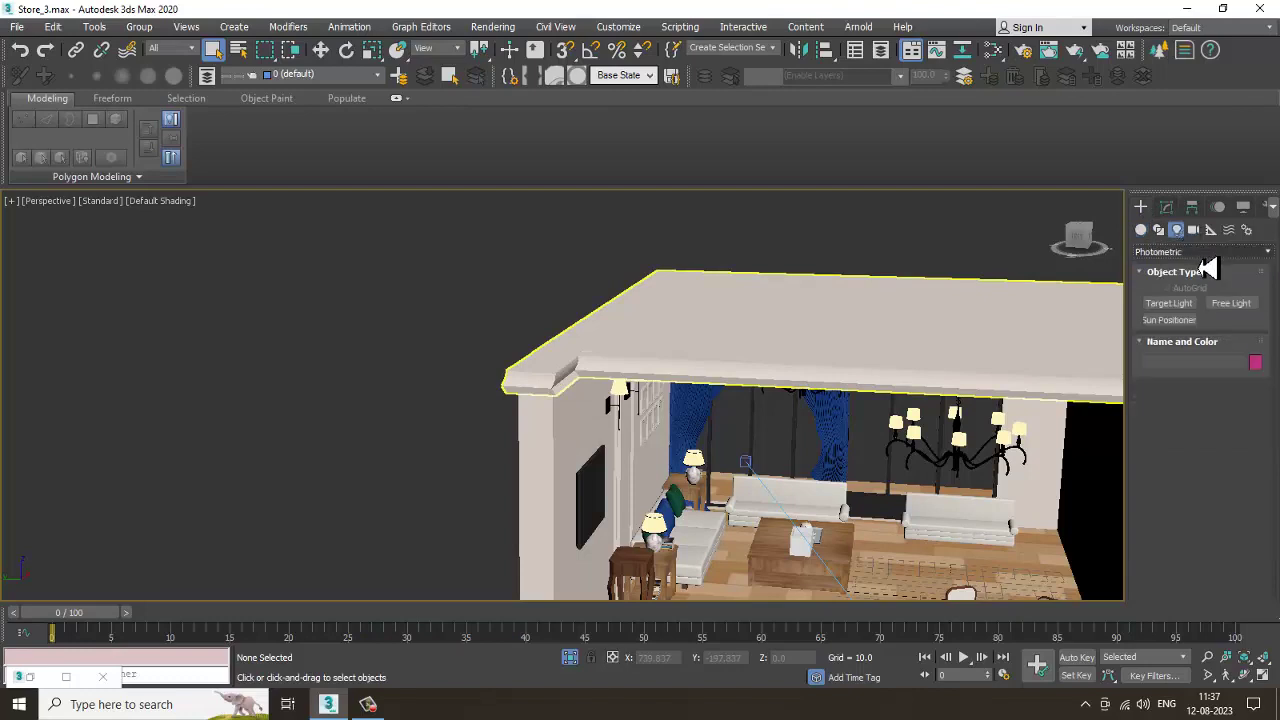
pyautogui.click(1200, 253)
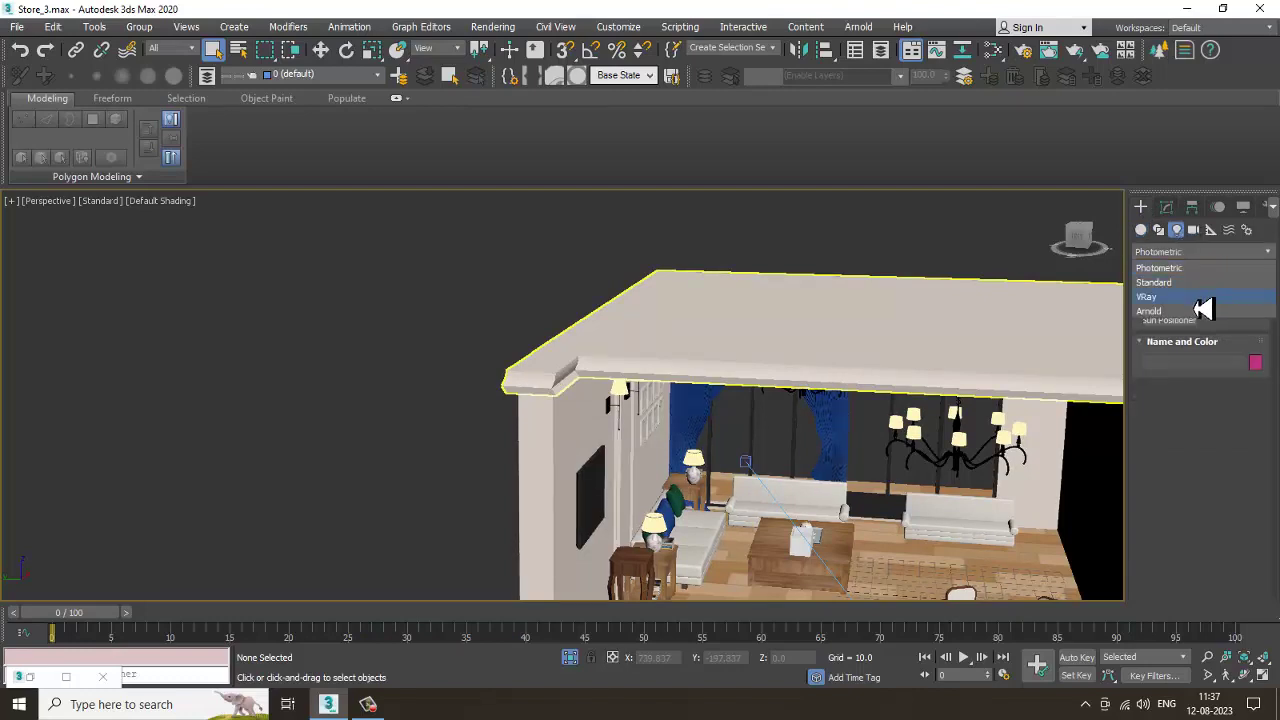
pyautogui.click(1202, 298)
pyautogui.click(1200, 253)
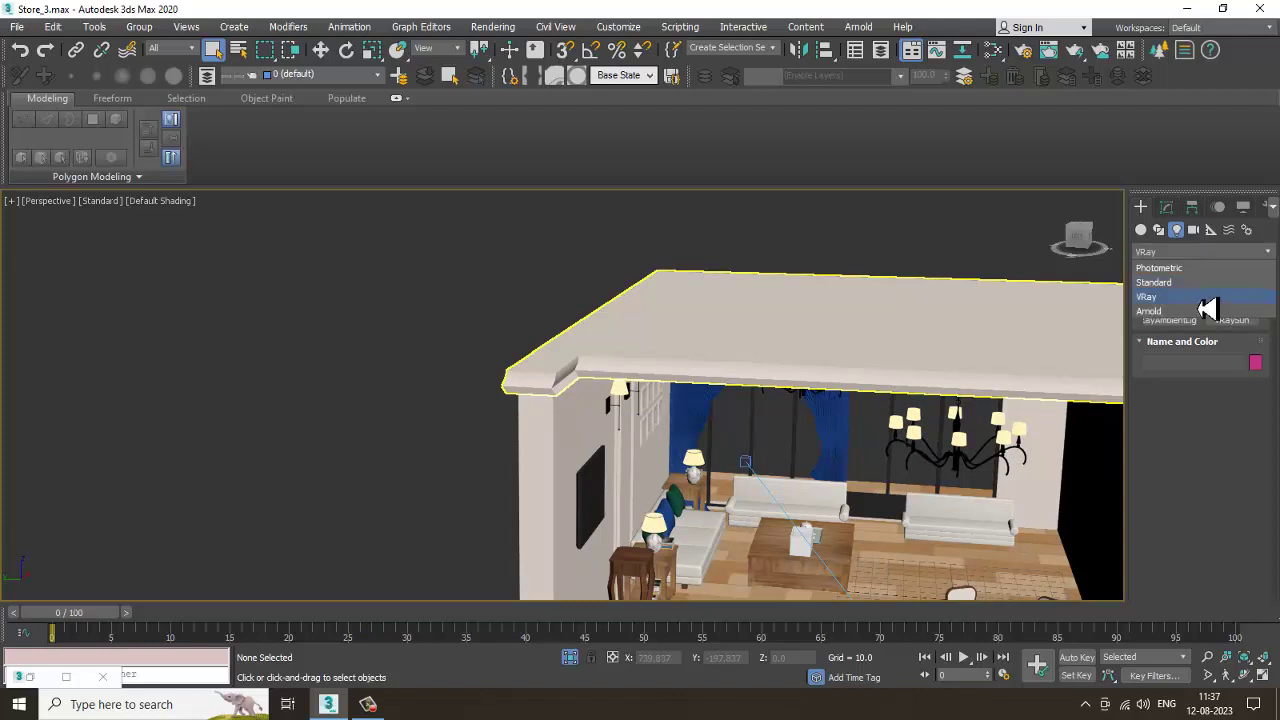
pyautogui.click(1196, 270)
pyautogui.click(1231, 305)
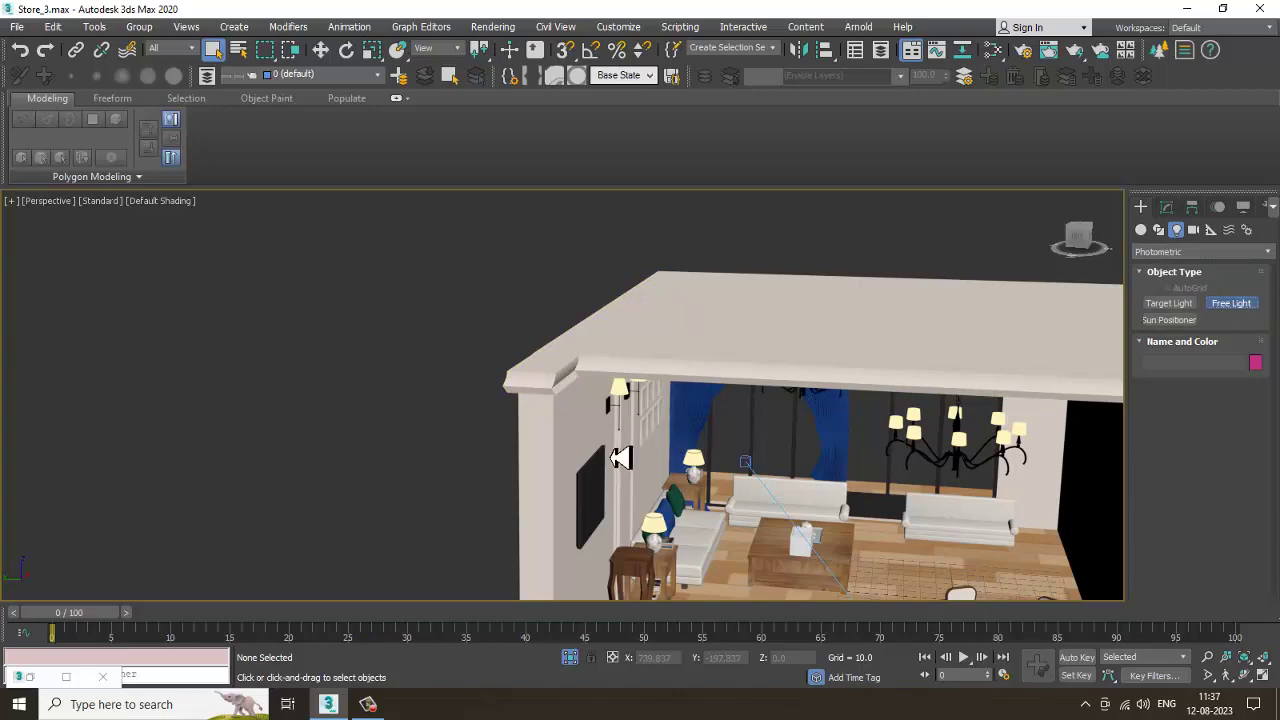
pyautogui.hotkey('alt', 'w')
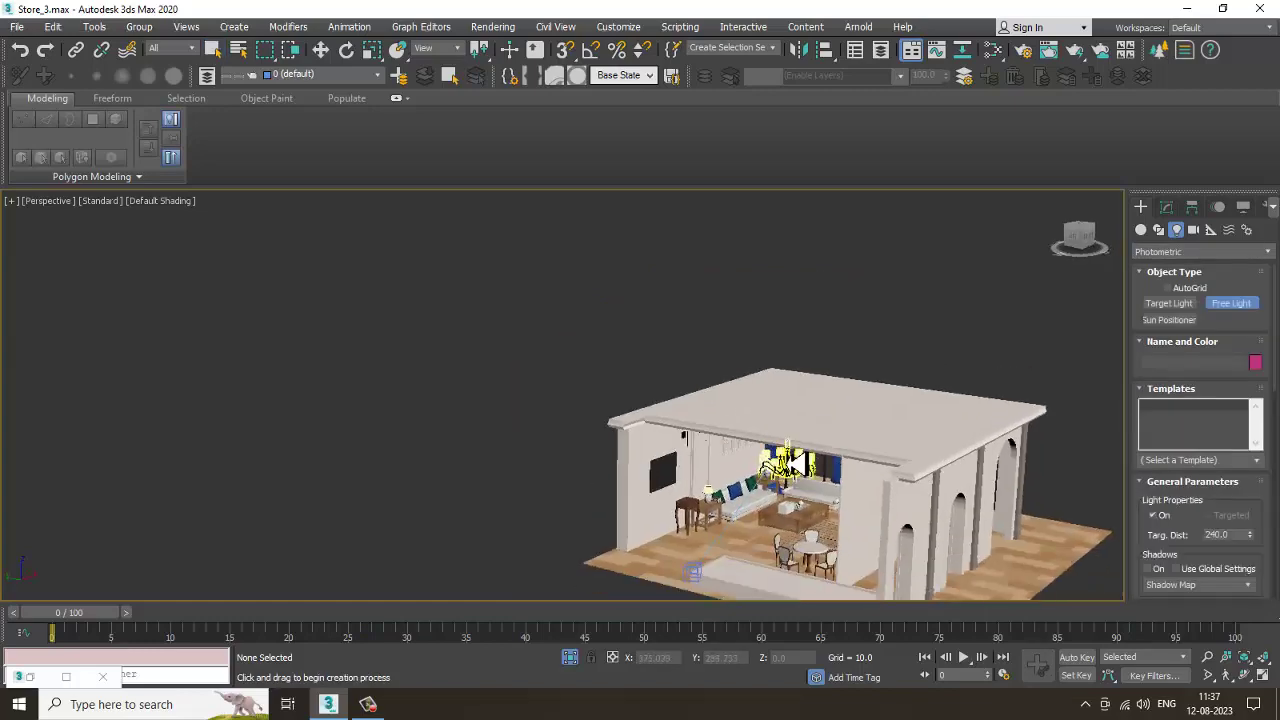
pyautogui.hotkey('alt', 'w')
pyautogui.scroll(10, 543, 417)
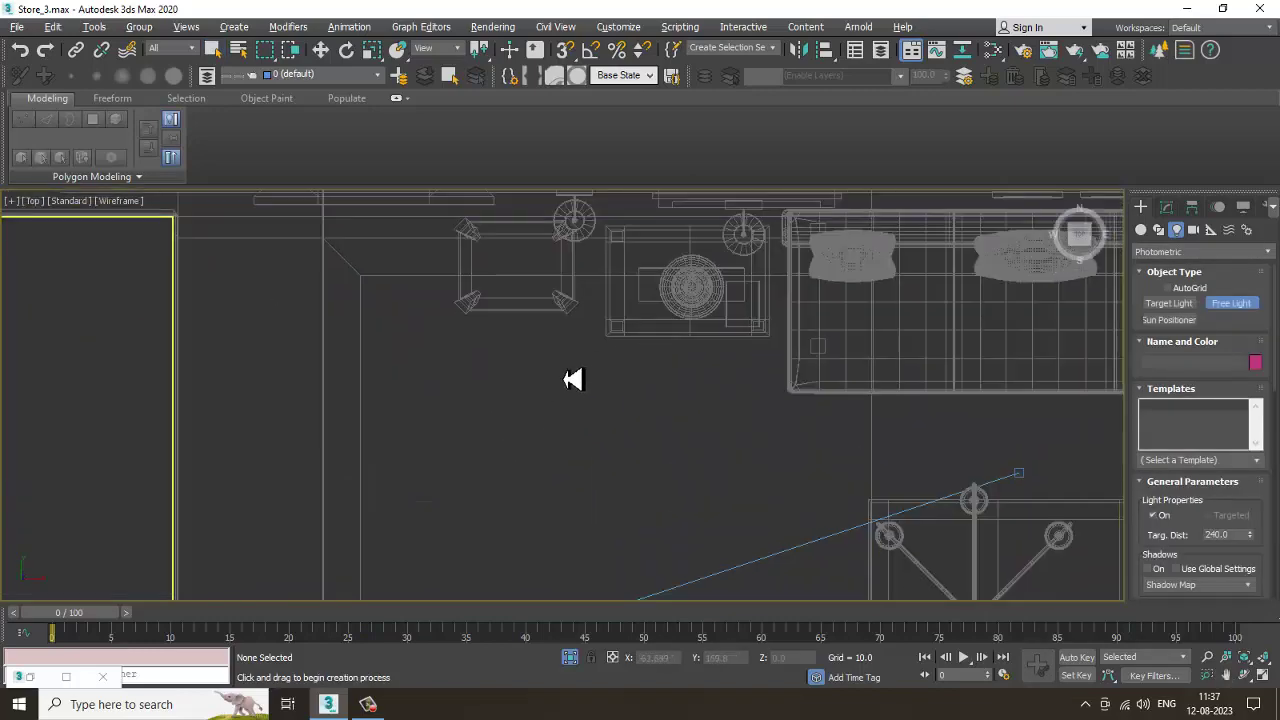
pyautogui.moveTo(585, 362); pyautogui.dragTo(585, 378, button='middle')
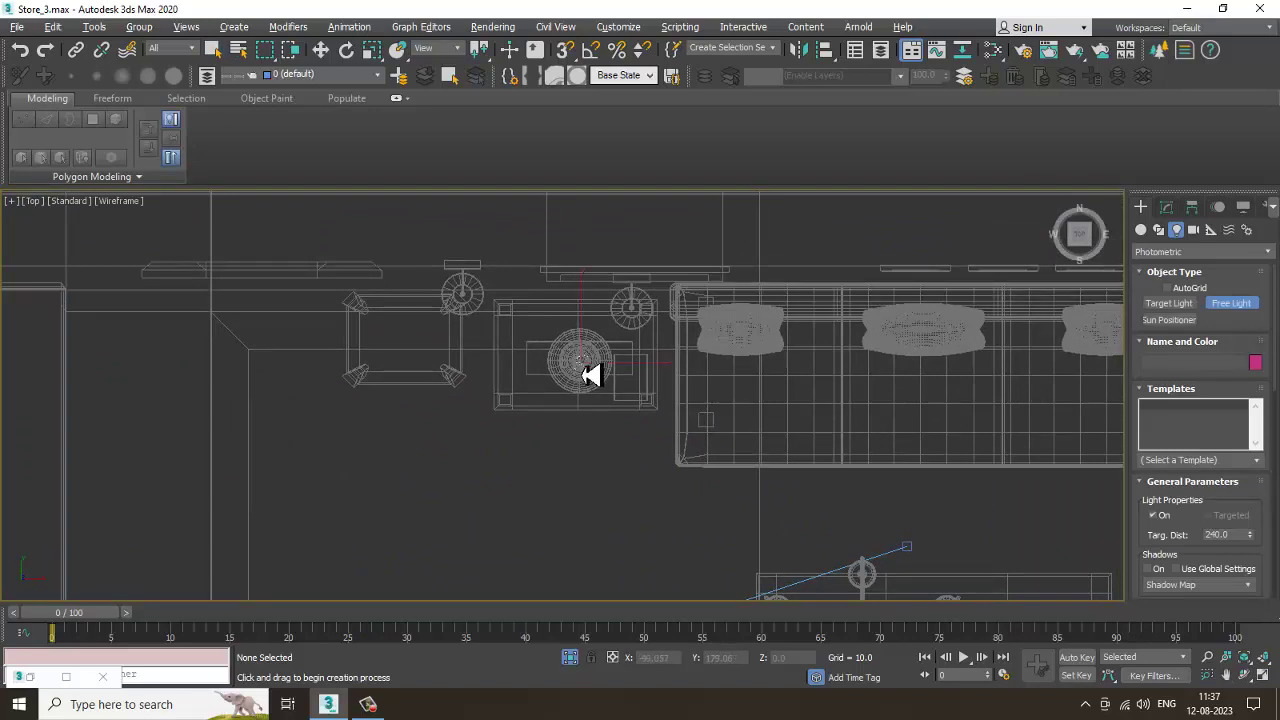
pyautogui.click(585, 365)
# Move the free light onto the wall lamp nearest the television and raise it to about Z 141.3 inside the shade
pyautogui.press('w')
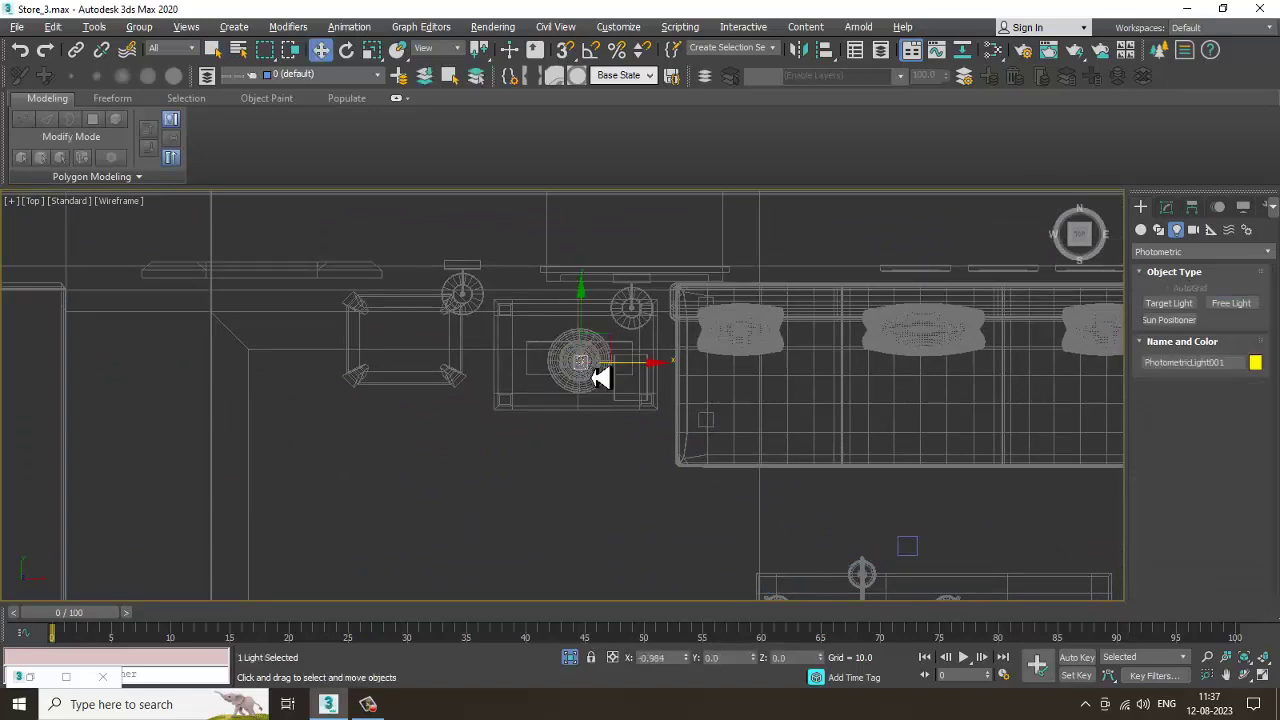
pyautogui.moveTo(600, 377); pyautogui.dragTo(480, 280)
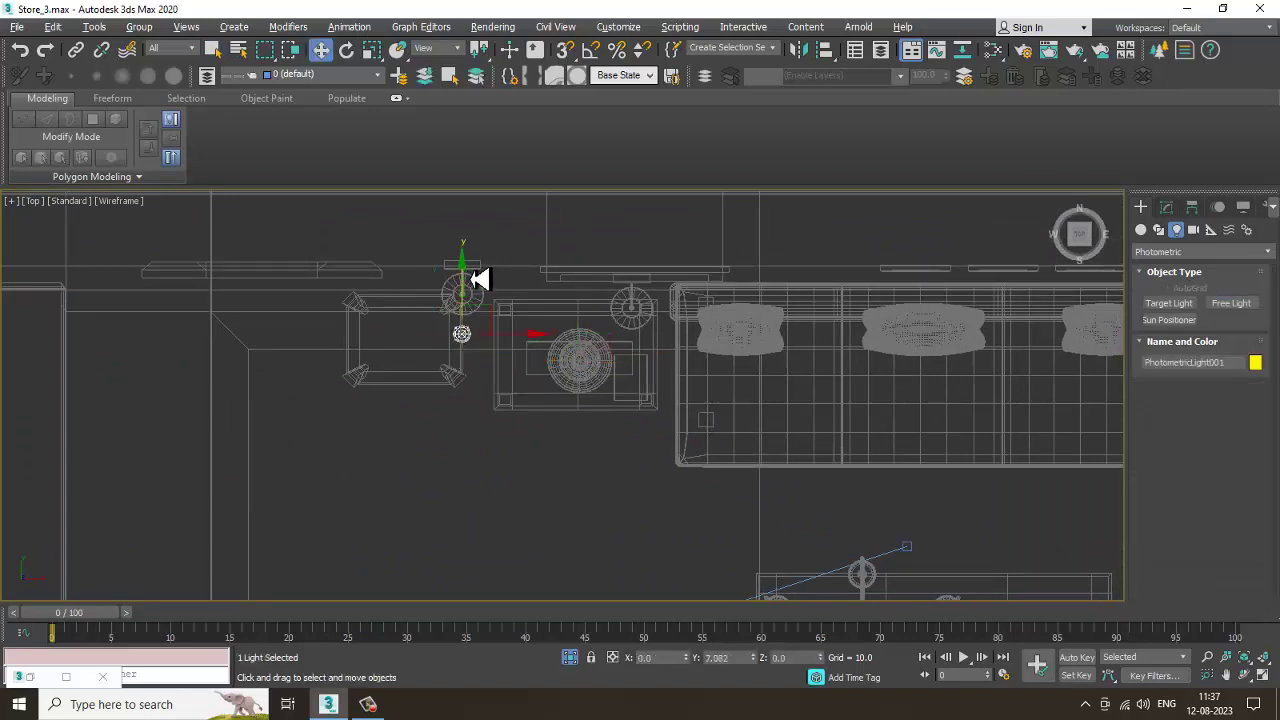
pyautogui.hotkey('alt', 'w')
pyautogui.moveTo(412, 542); pyautogui.dragTo(404, 522, button='middle')
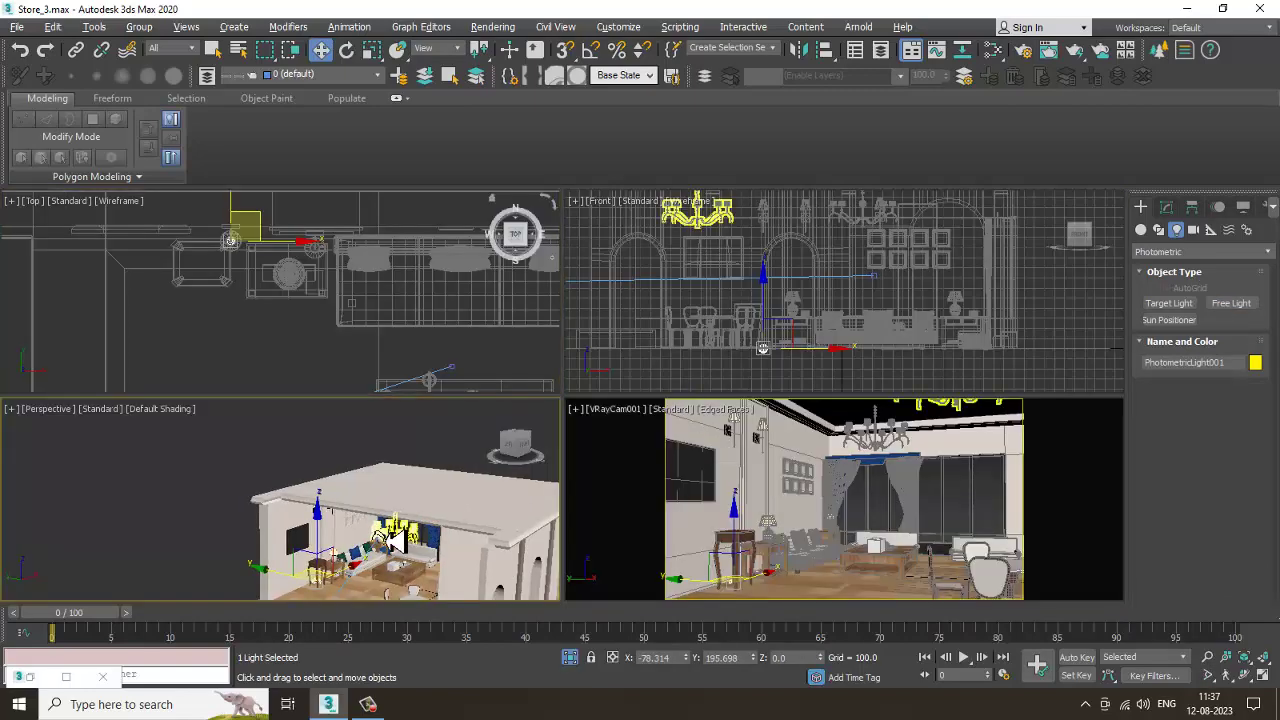
pyautogui.hotkey('alt', 'w')
pyautogui.scroll(4, 412, 506)
pyautogui.moveTo(635, 394); pyautogui.dragTo(582, 260, button='middle')
pyautogui.moveTo(628, 403); pyautogui.dragTo(615, 186)
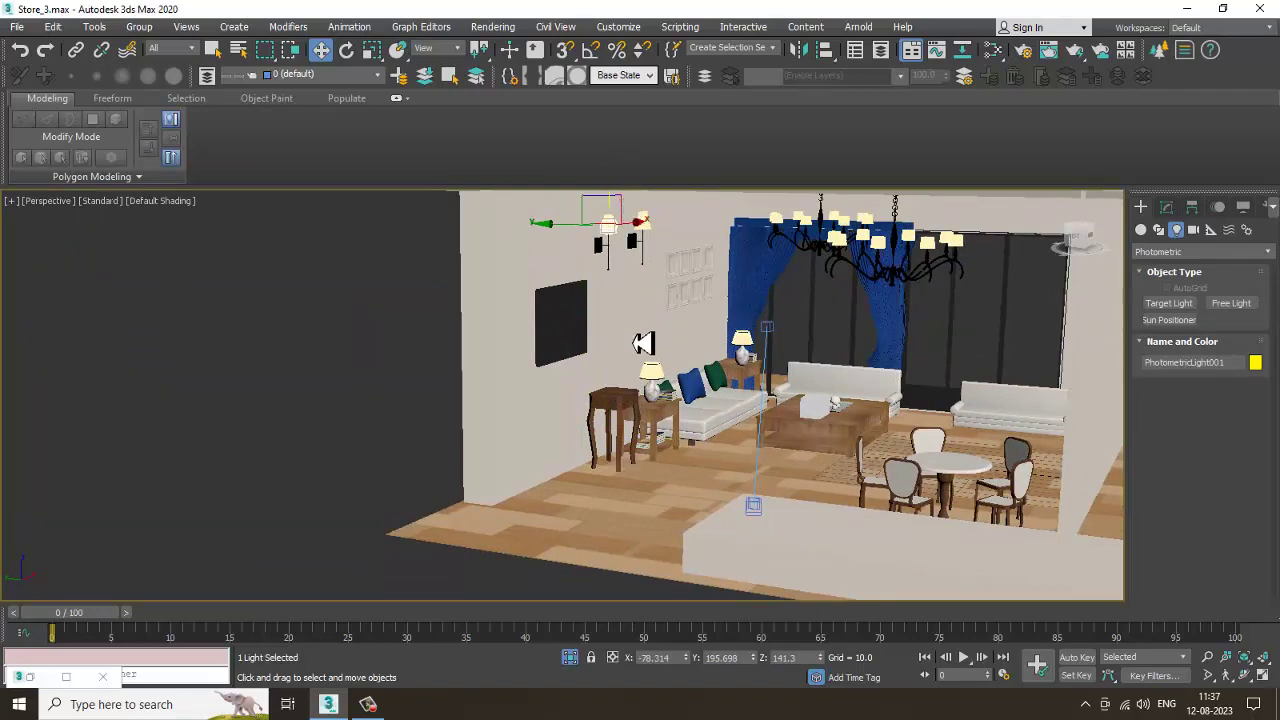
pyautogui.scroll(8, 635, 300)
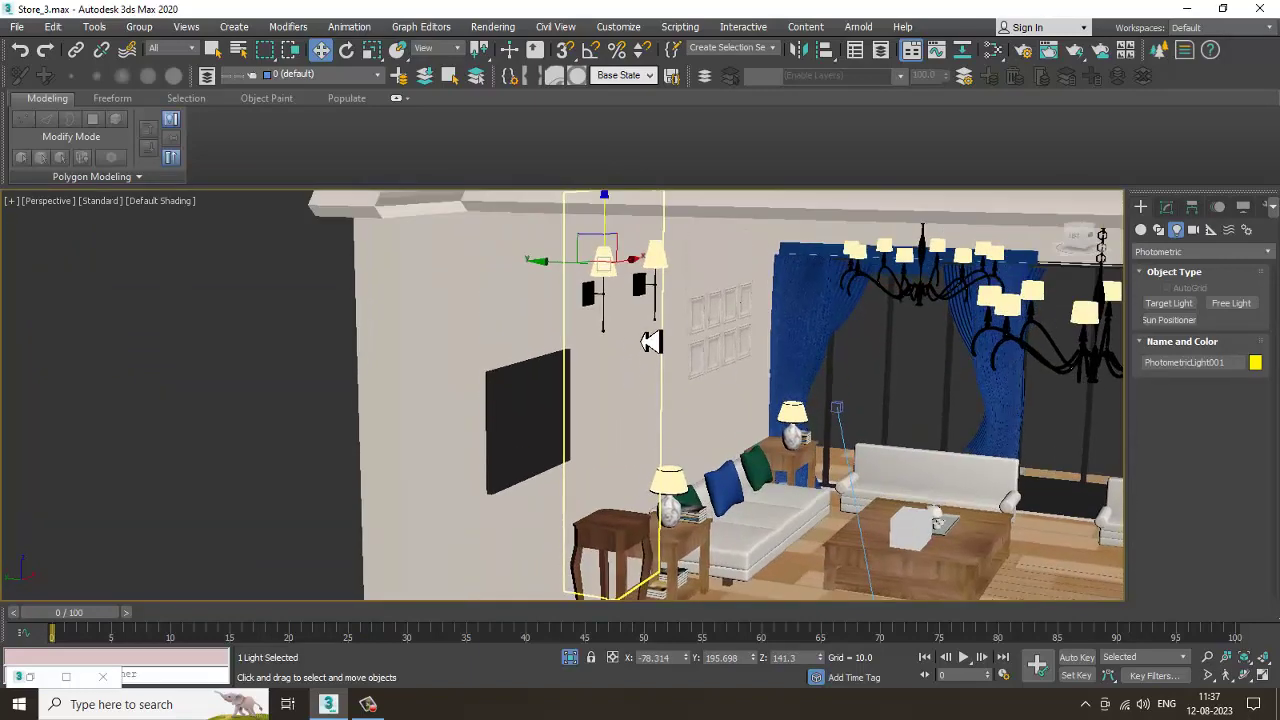
pyautogui.scroll(-6, 640, 400)
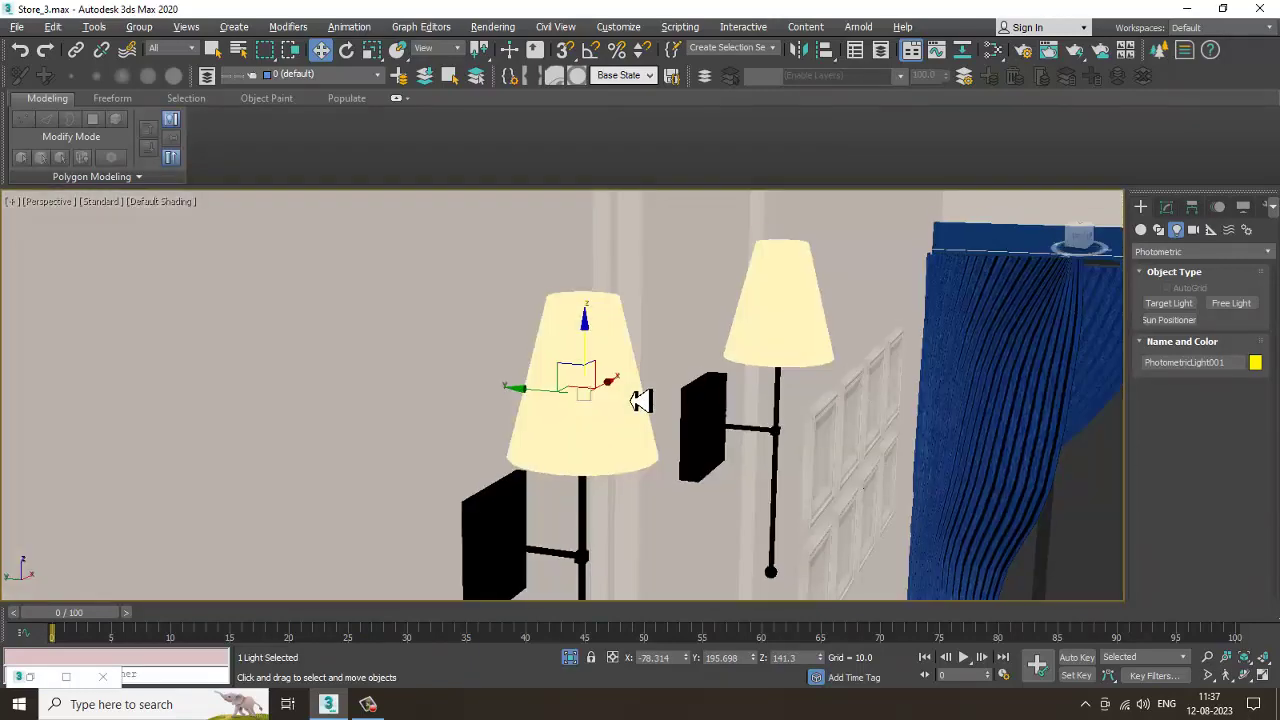
pyautogui.scroll(-2, 630, 396)
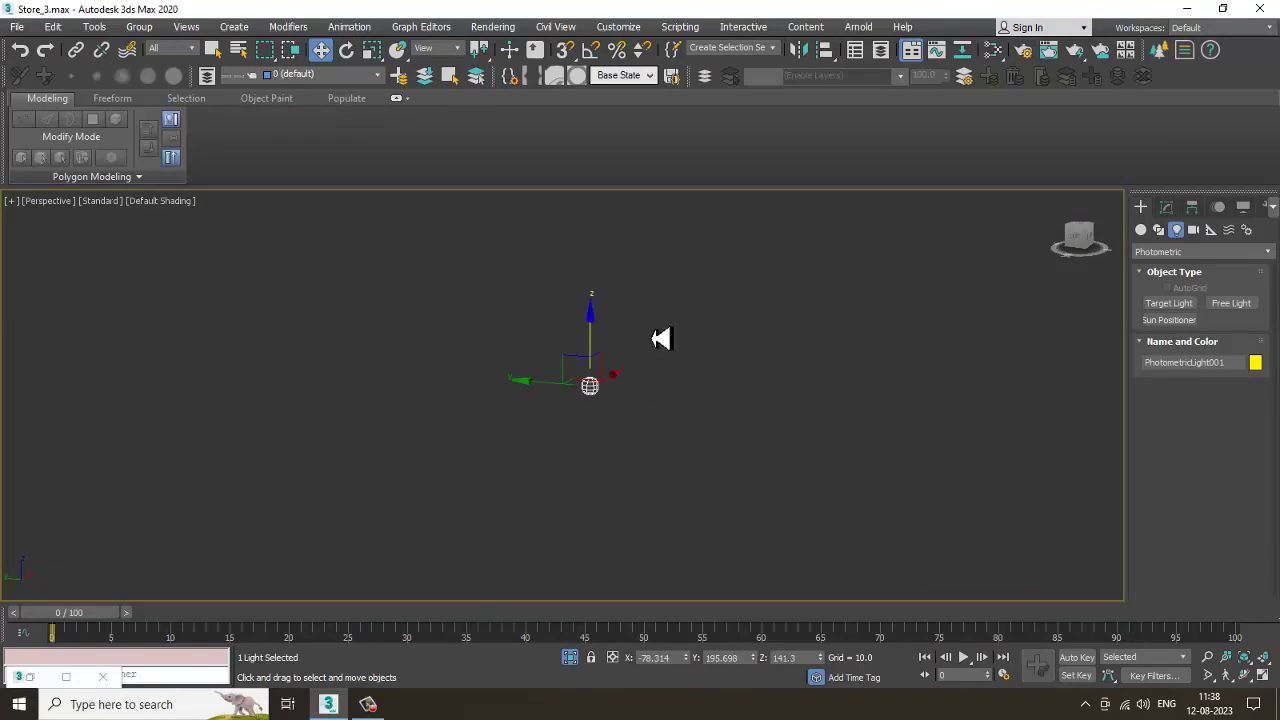
pyautogui.rightClick(715, 325)
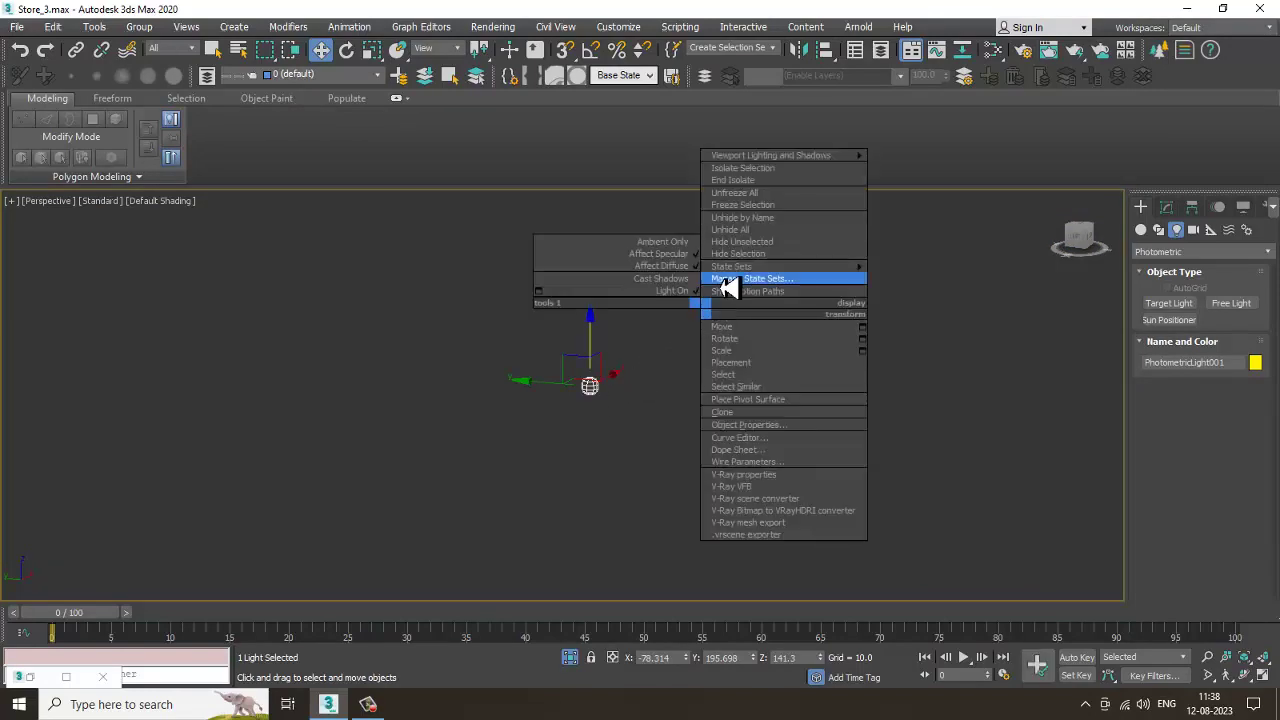
pyautogui.click(752, 194)
# Isolate the free light with its lampshade, raise the light to about Z 141.445 inside the shade, and end isolation
pyautogui.keyDown('ctrl'); pyautogui.click(610, 408); pyautogui.keyUp('ctrl')
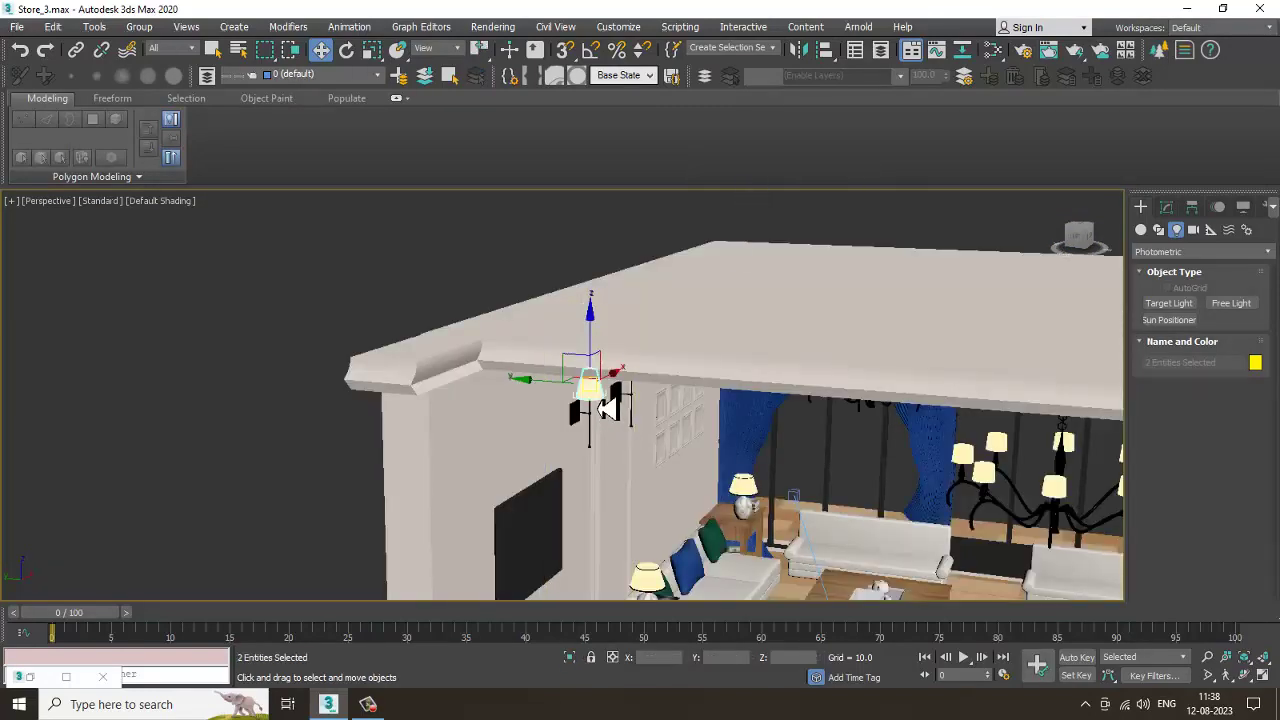
pyautogui.hotkey('alt', 'q')
pyautogui.keyDown('alt'); pyautogui.moveTo(657, 447); pyautogui.dragTo(674, 257, button='middle'); pyautogui.keyUp('alt')
pyautogui.click(674, 257)
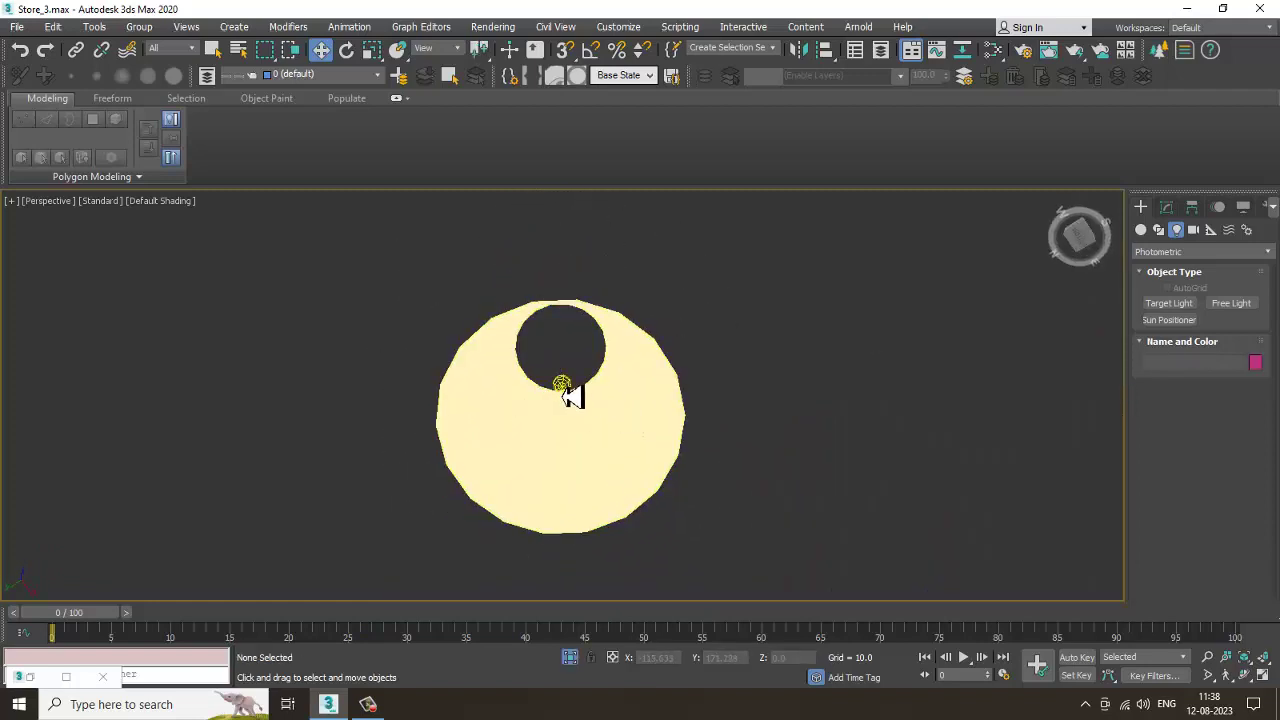
pyautogui.click(565, 388)
pyautogui.keyDown('alt'); pyautogui.moveTo(611, 391); pyautogui.dragTo(563, 289, button='middle'); pyautogui.keyUp('alt')
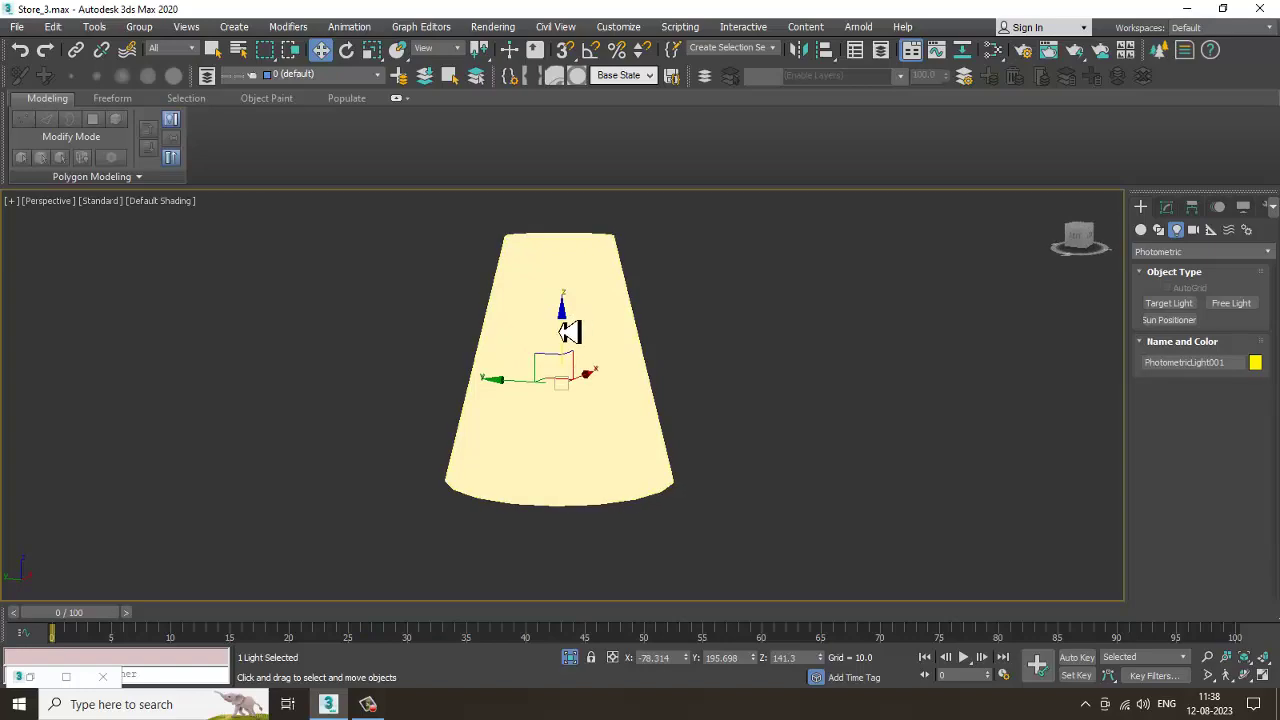
pyautogui.rightClick(795, 311)
pyautogui.click(866, 184)
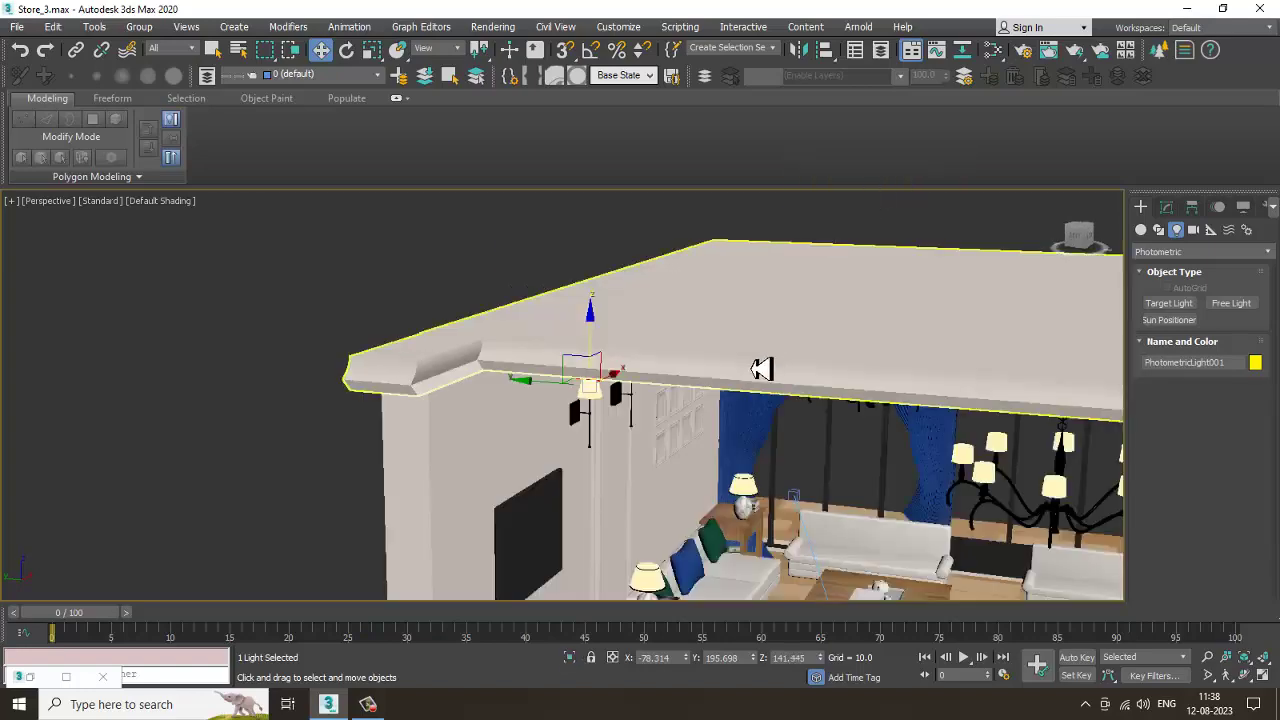
# Apply the 50W Halogen Bulb template to the free light
pyautogui.scroll(5, 730, 372)
pyautogui.click(1168, 209)
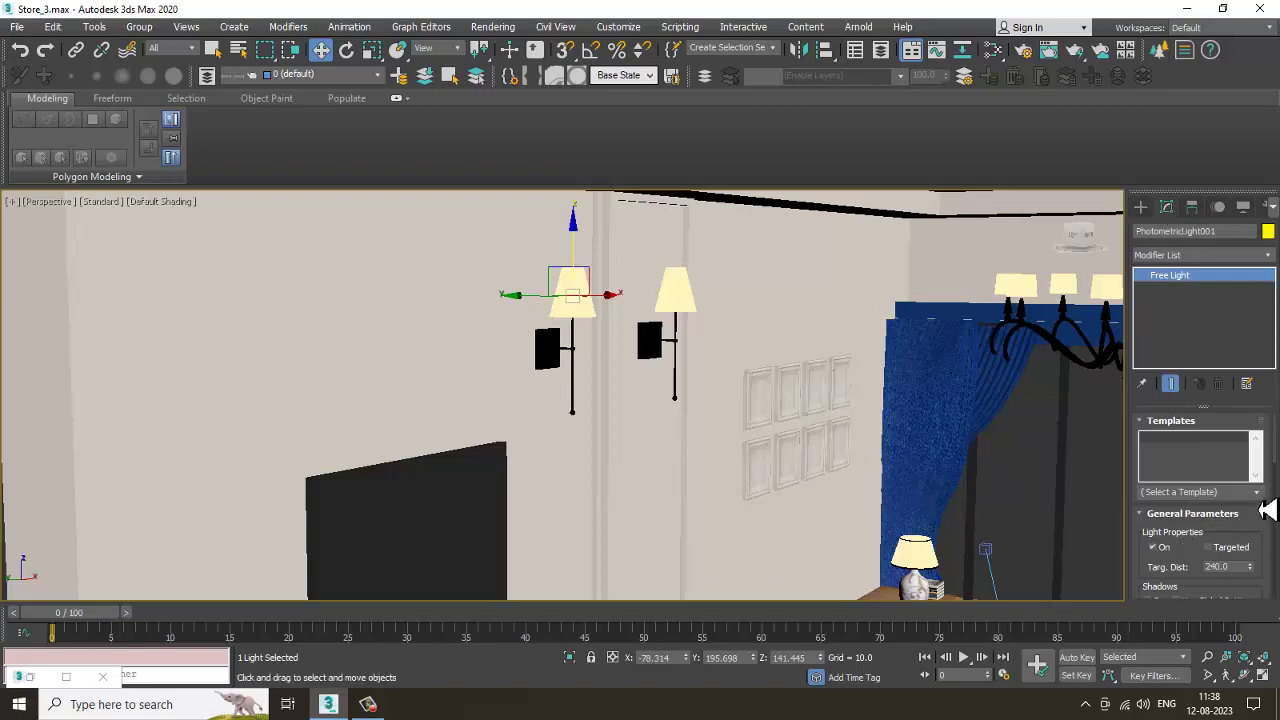
pyautogui.click(1257, 492)
pyautogui.click(1185, 355)
pyautogui.click(115, 217)
pyautogui.click(156, 243)
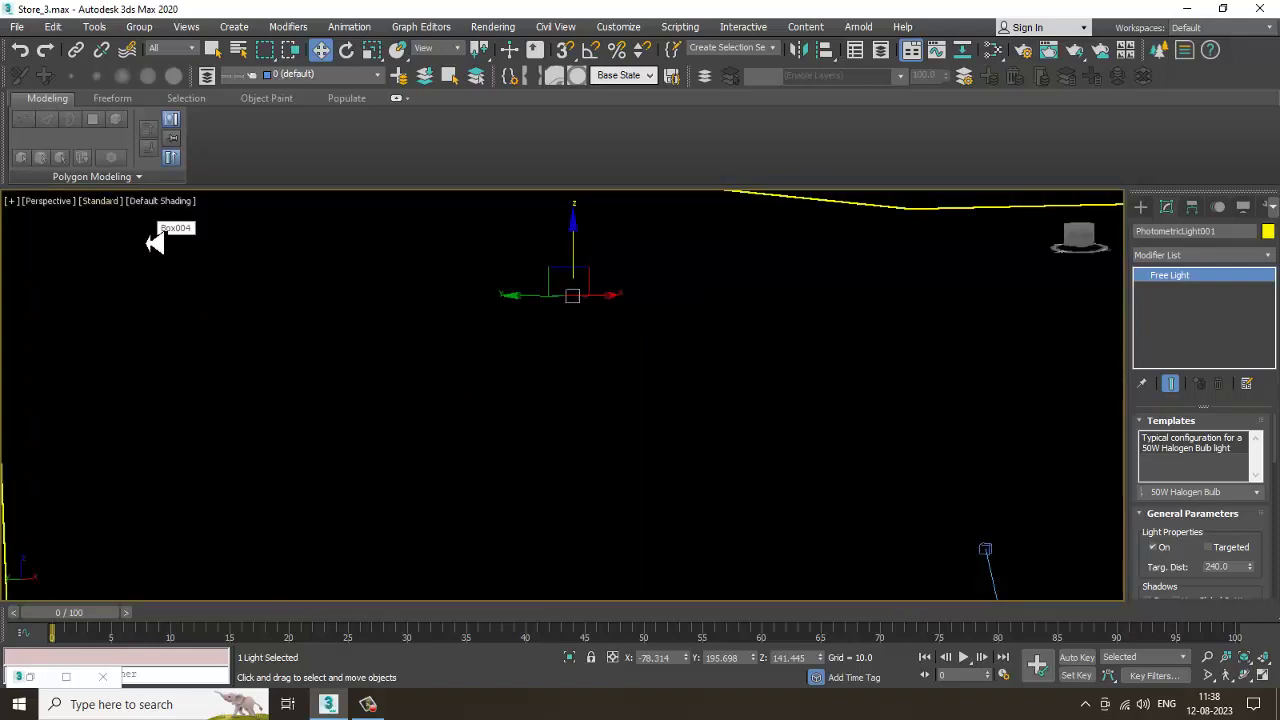
# Change the free light's template to Stadium 1000W Lamp (web)
pyautogui.click(1257, 495)
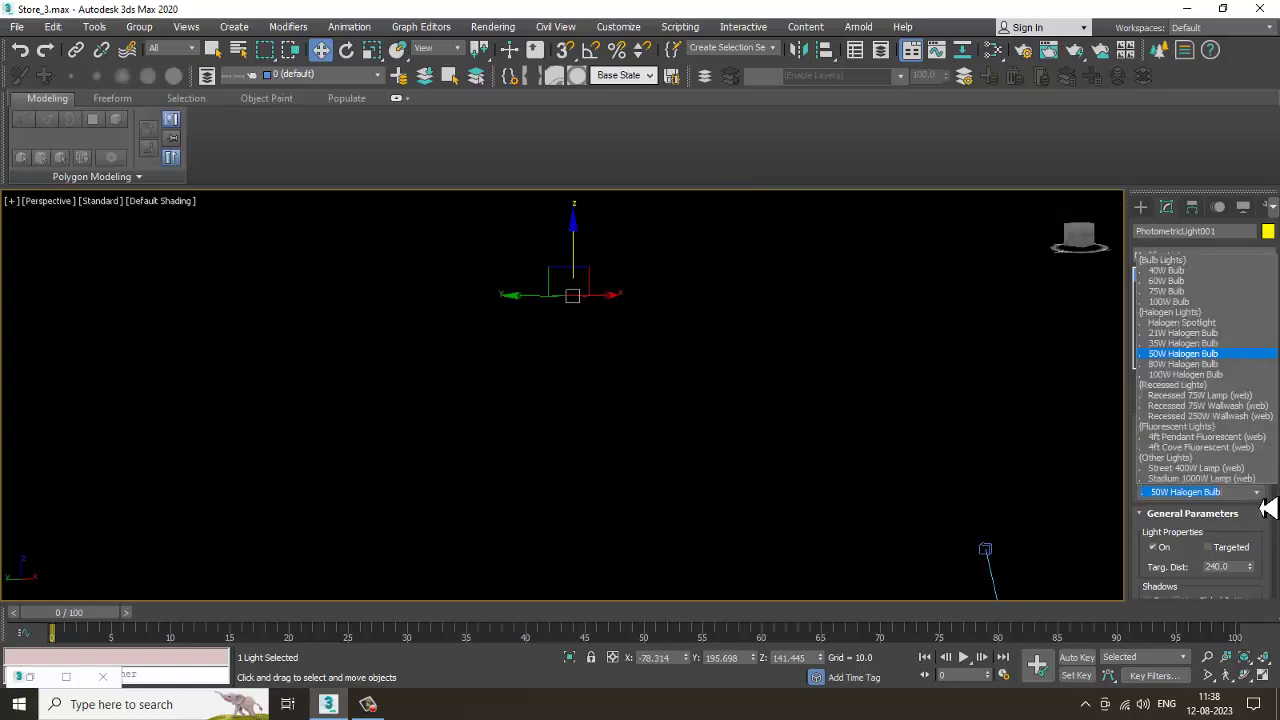
pyautogui.click(1210, 489)
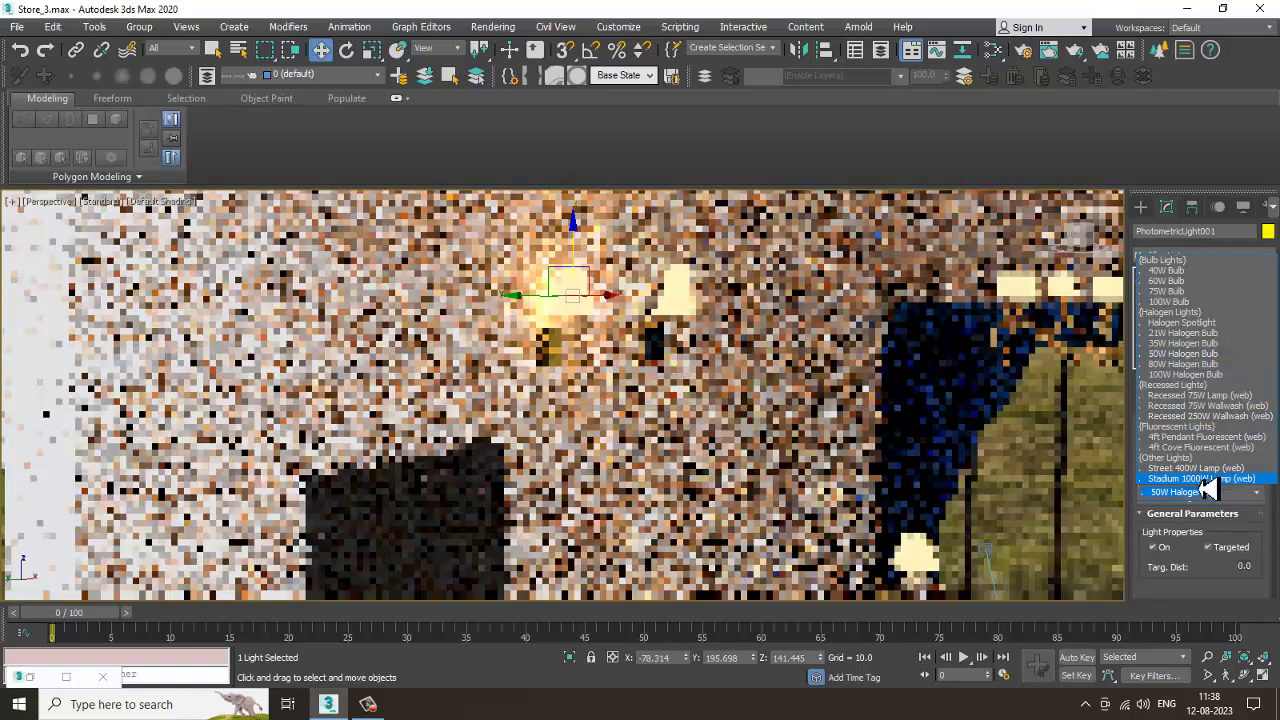
# Change the free light's template back to 50W Halogen Bulb
pyautogui.scroll(-5, 1205, 489)
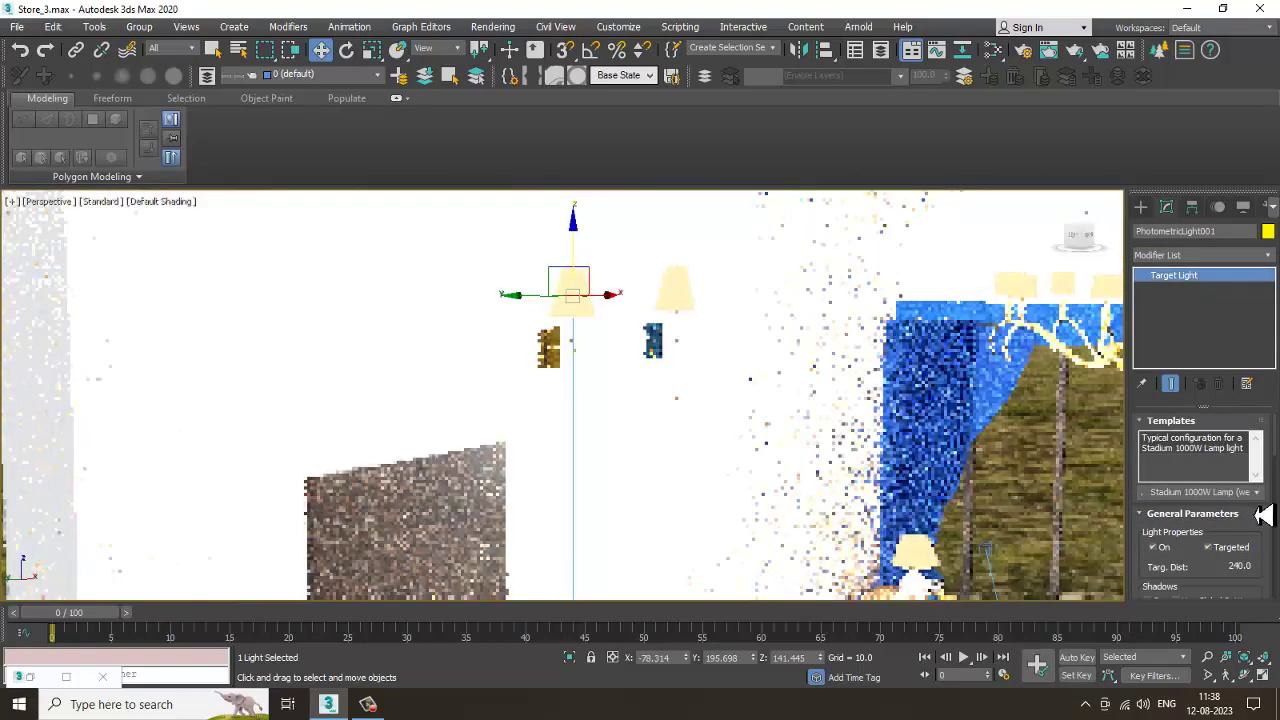
pyautogui.click(1257, 492)
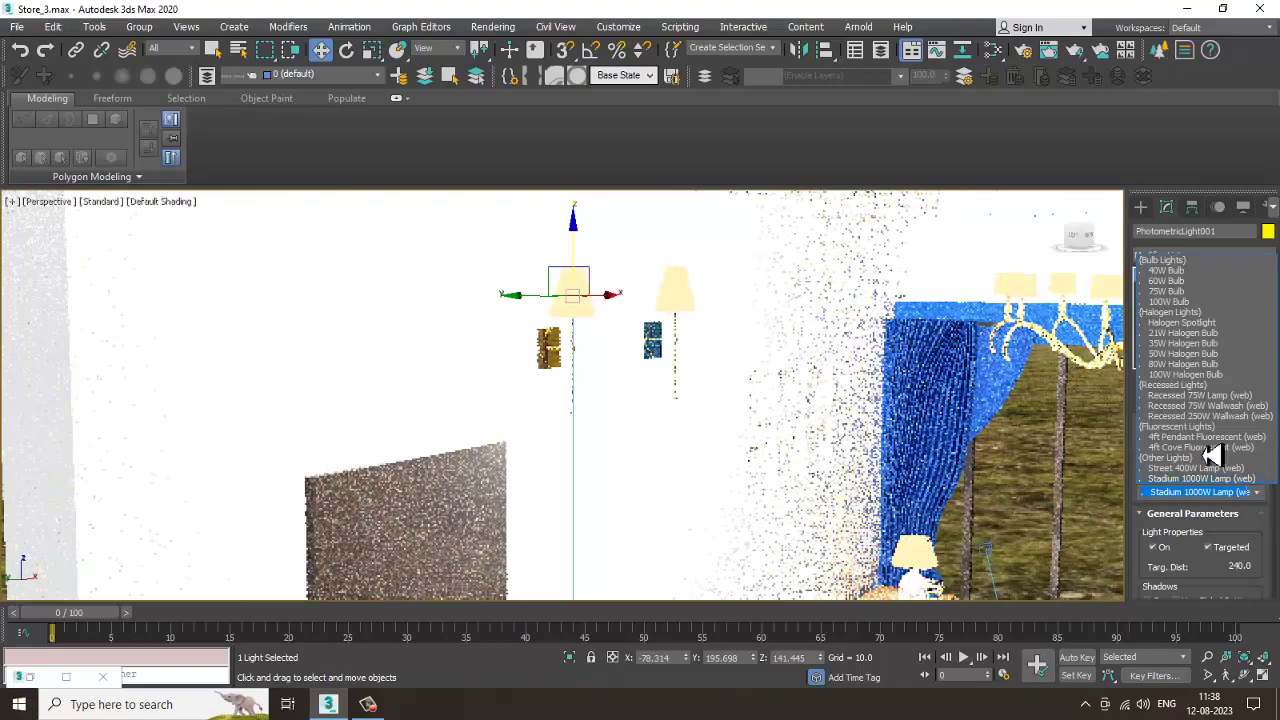
pyautogui.click(1192, 356)
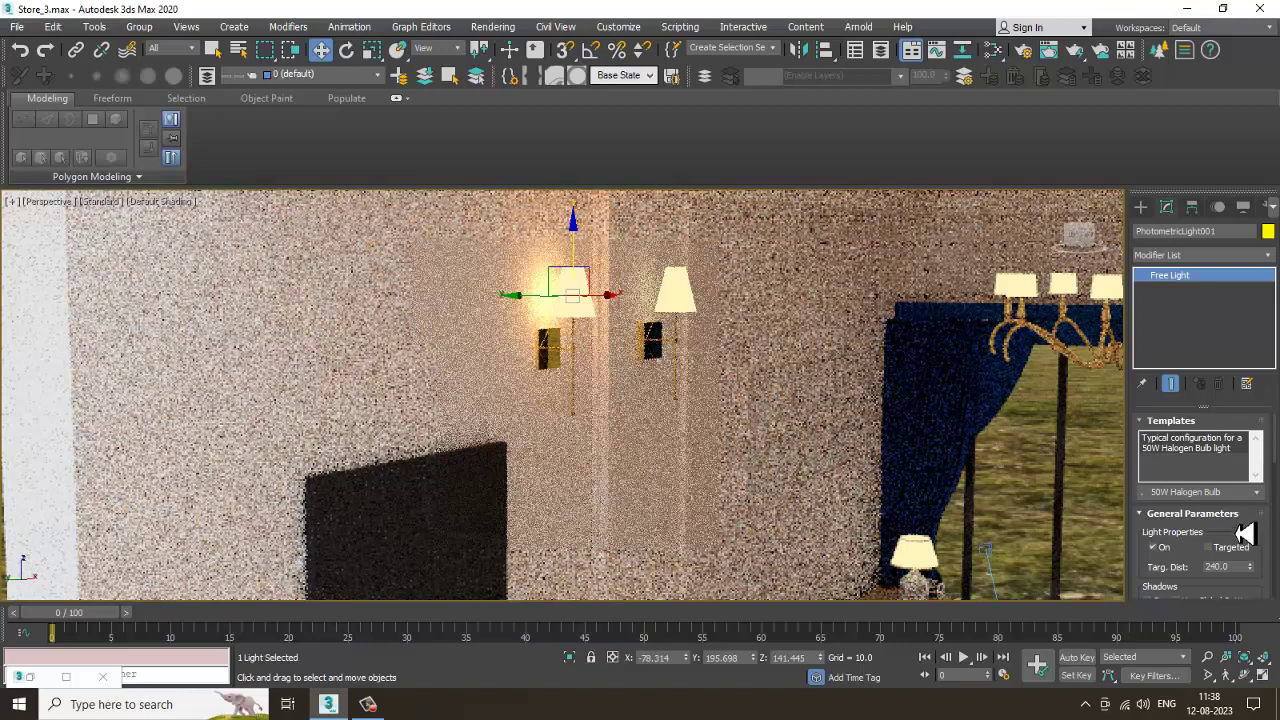
# Turn off V-Ray IPR in the perspective viewport and reselect the free light inside the lampshade using wireframe display
pyautogui.moveTo(1244, 533); pyautogui.dragTo(1250, 390)
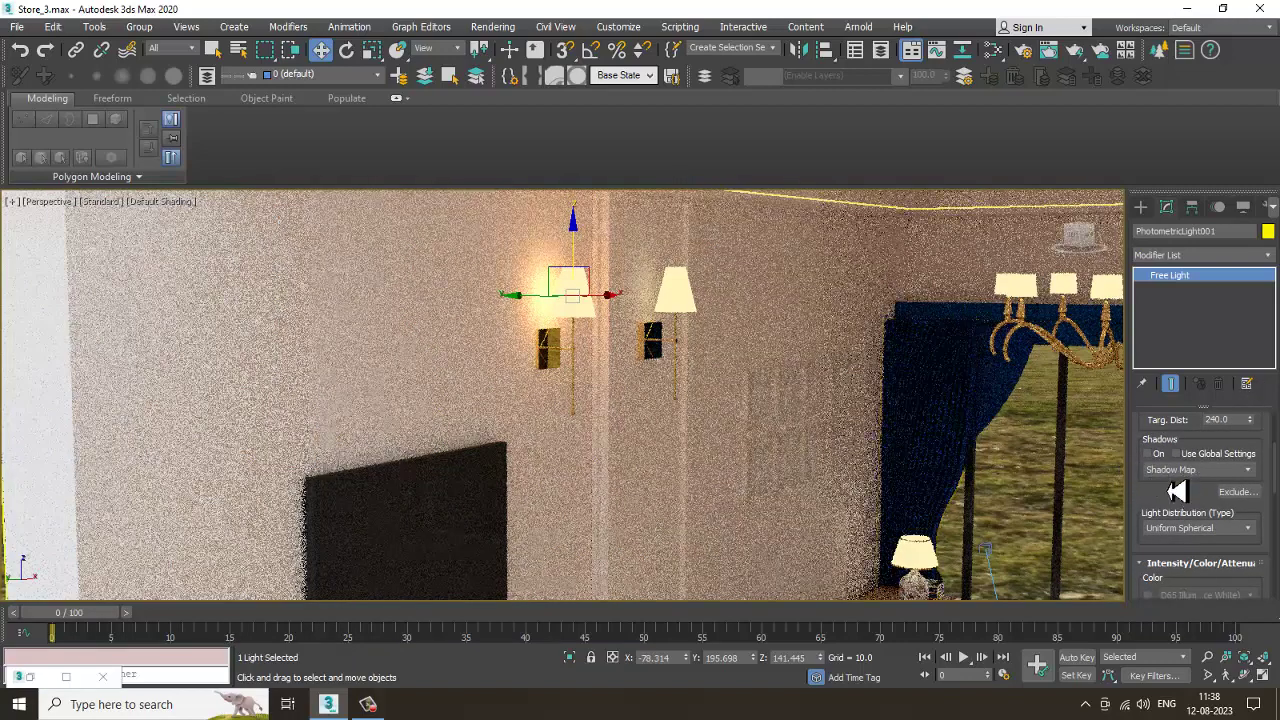
pyautogui.click(100, 212)
pyautogui.click(103, 202)
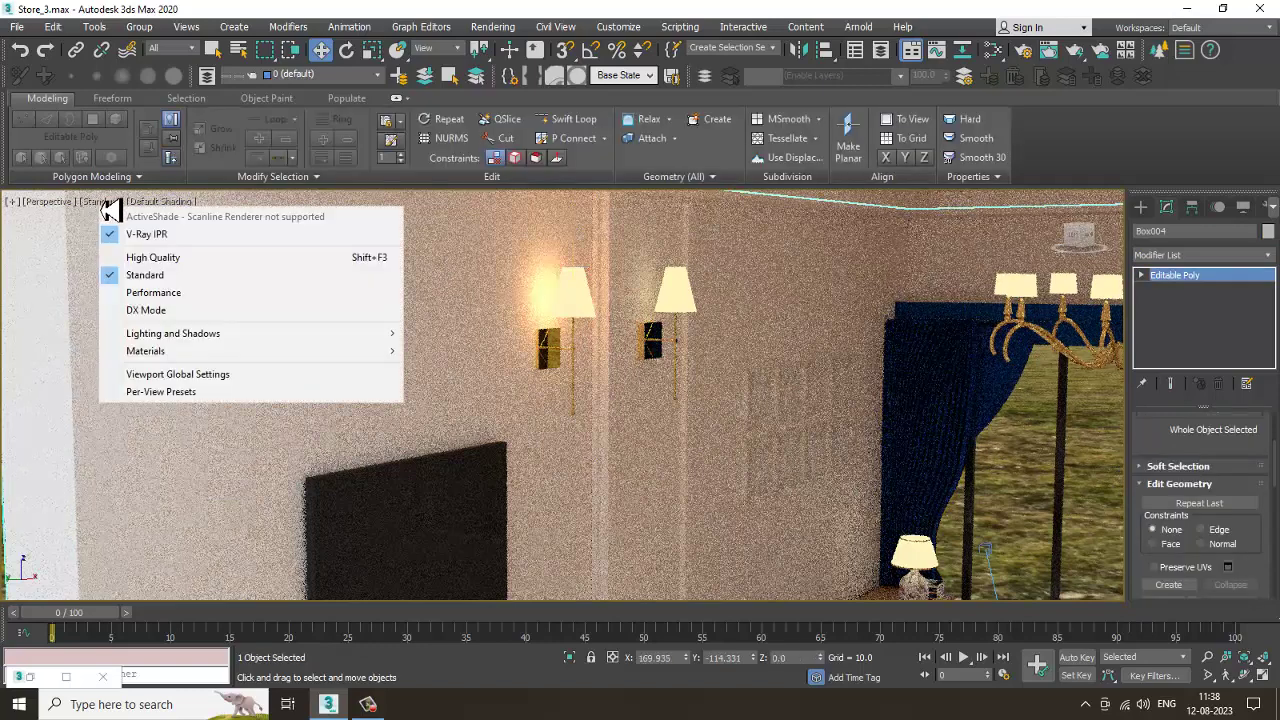
pyautogui.click(150, 236)
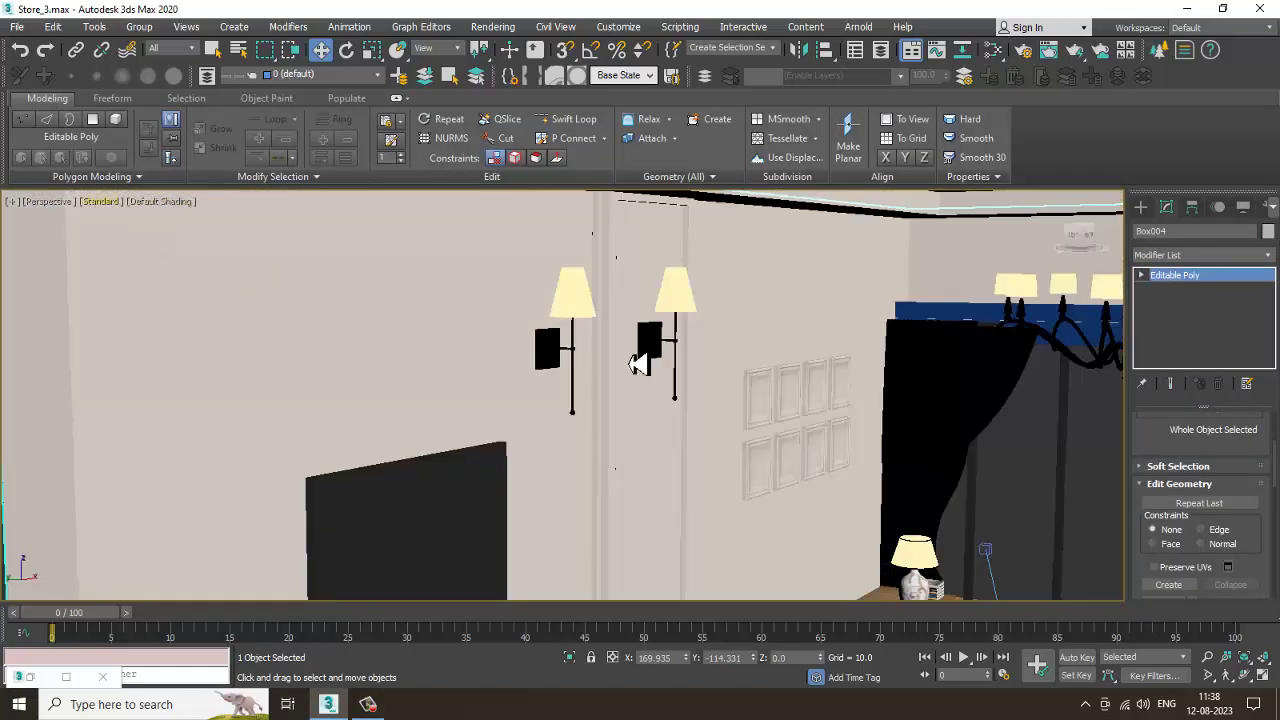
pyautogui.press('F3')
pyautogui.press('F3')
pyautogui.press('F3')
pyautogui.click(572, 300)
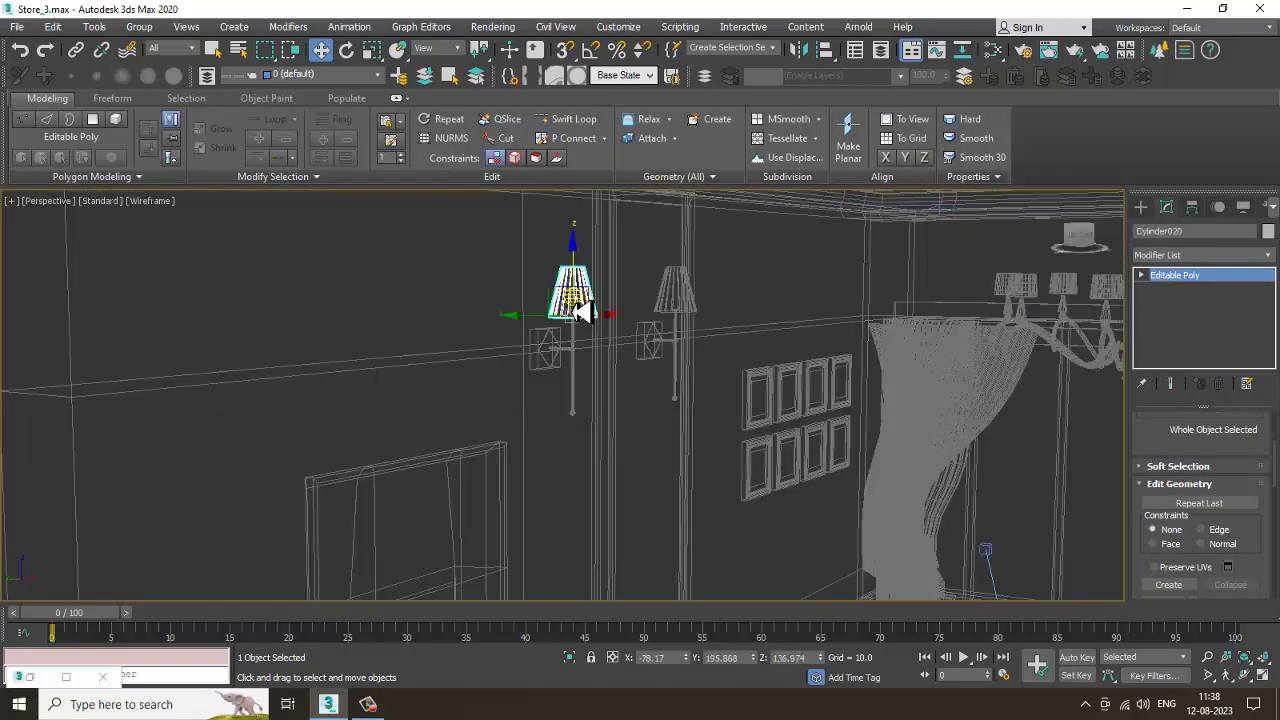
pyautogui.click(580, 310)
pyautogui.click(578, 306)
pyautogui.press('F3')
# Set the free light's distribution type to Uniform Diffuse and turn V-Ray IPR back on in the perspective viewport
pyautogui.click(1234, 528)
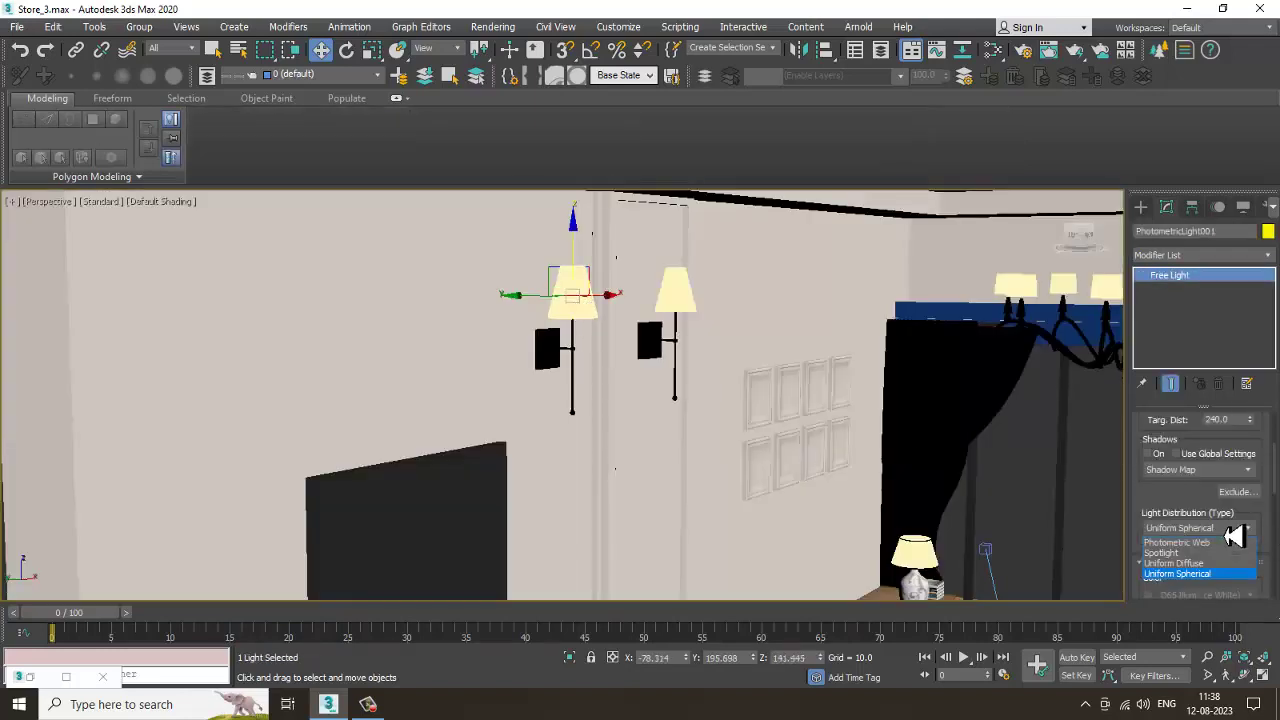
pyautogui.click(1180, 563)
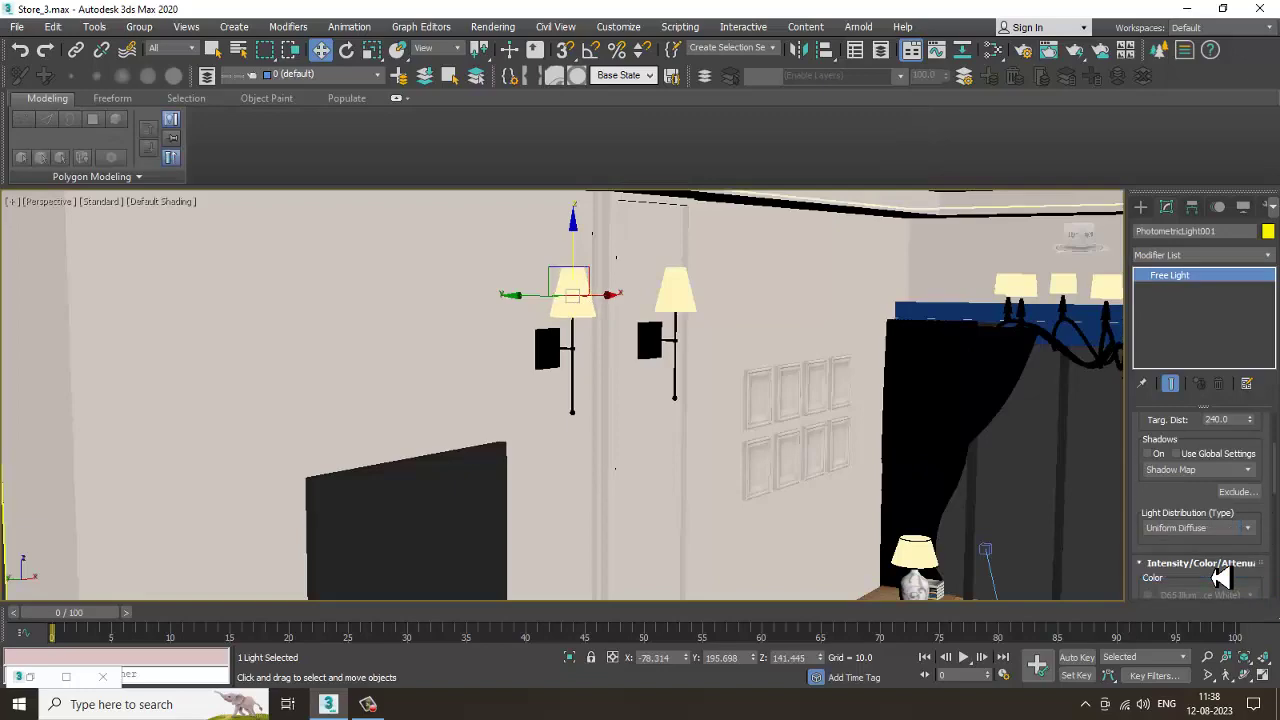
pyautogui.click(104, 201)
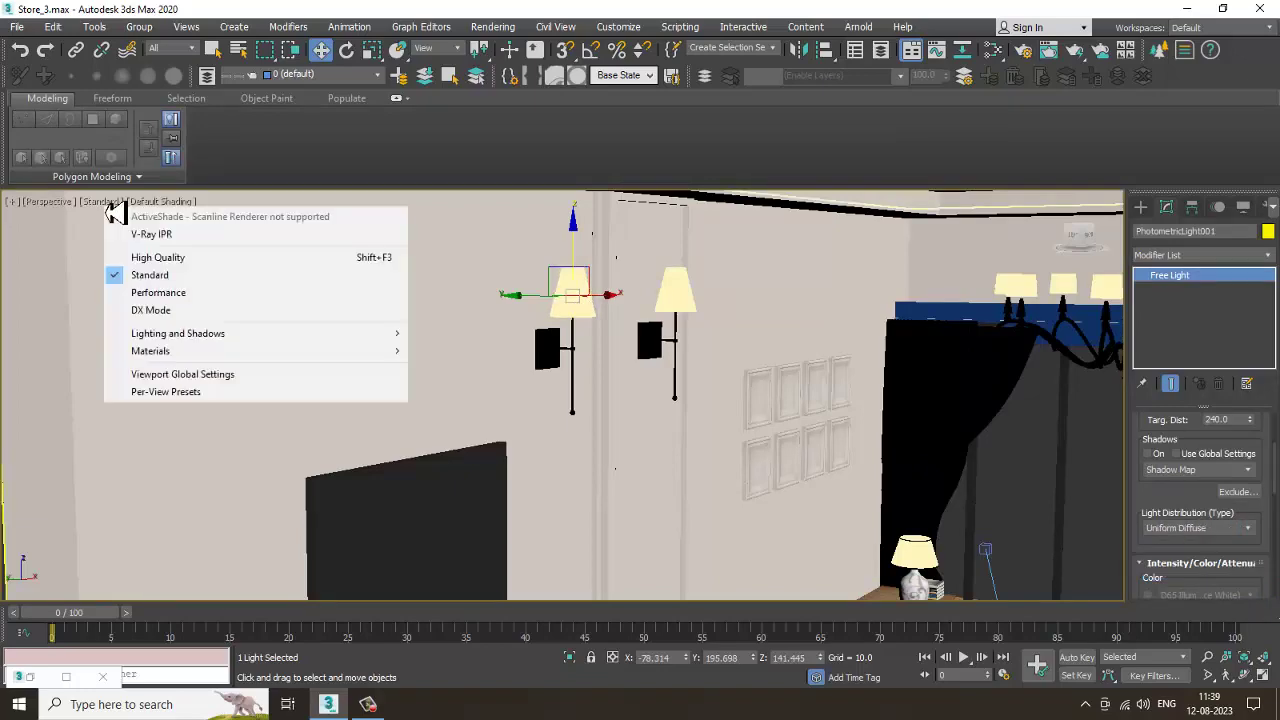
pyautogui.click(156, 253)
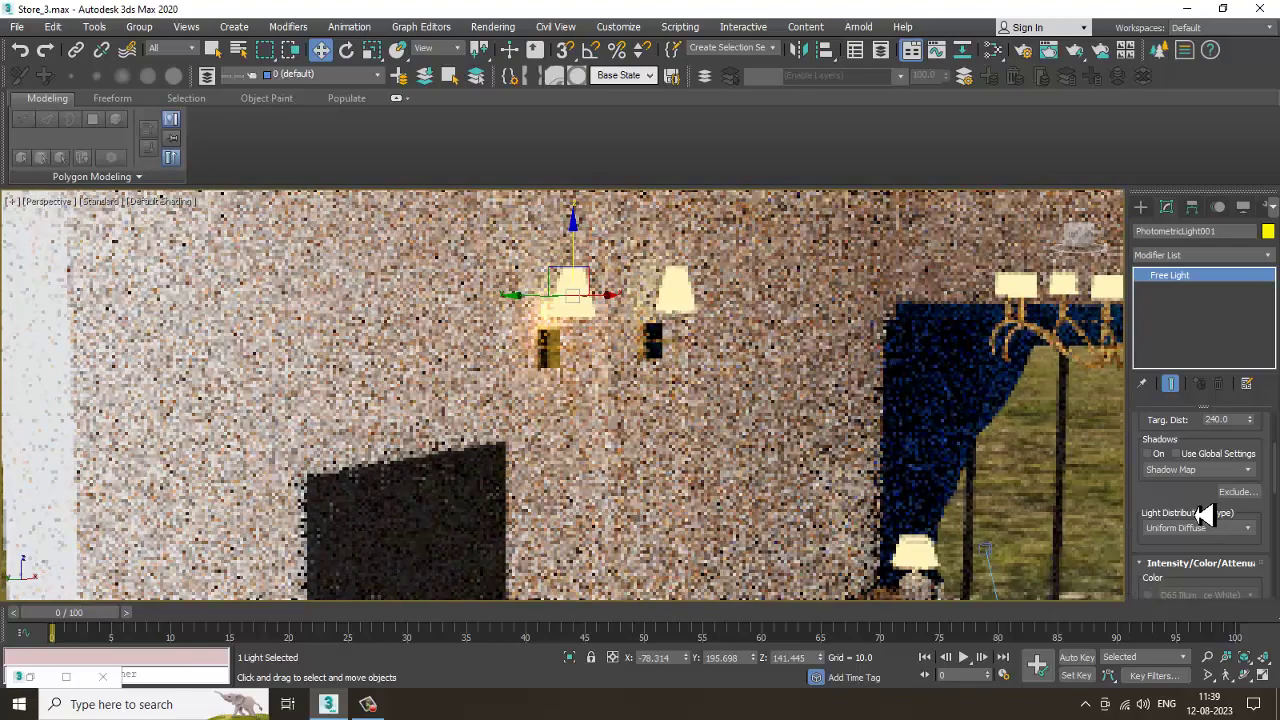
# Set the free light's color preset to Fluorescent (Warm White)
pyautogui.moveTo(1206, 514); pyautogui.dragTo(1180, 371)
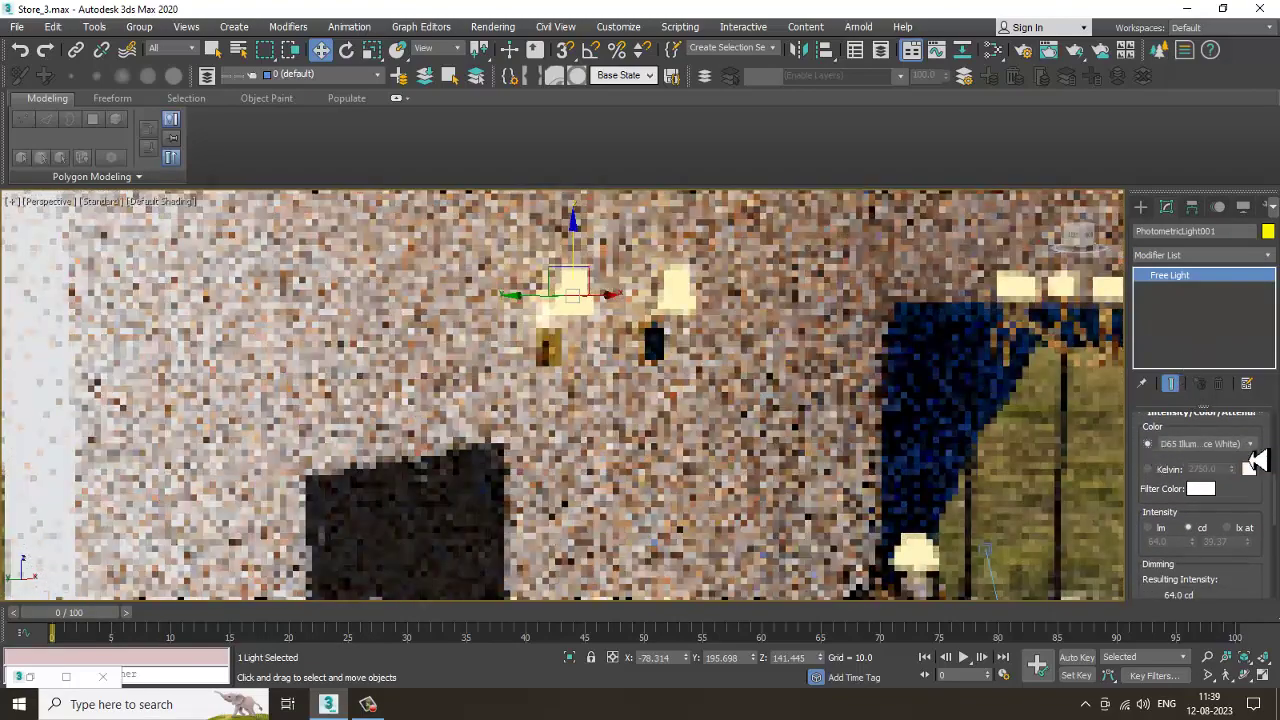
pyautogui.click(1247, 448)
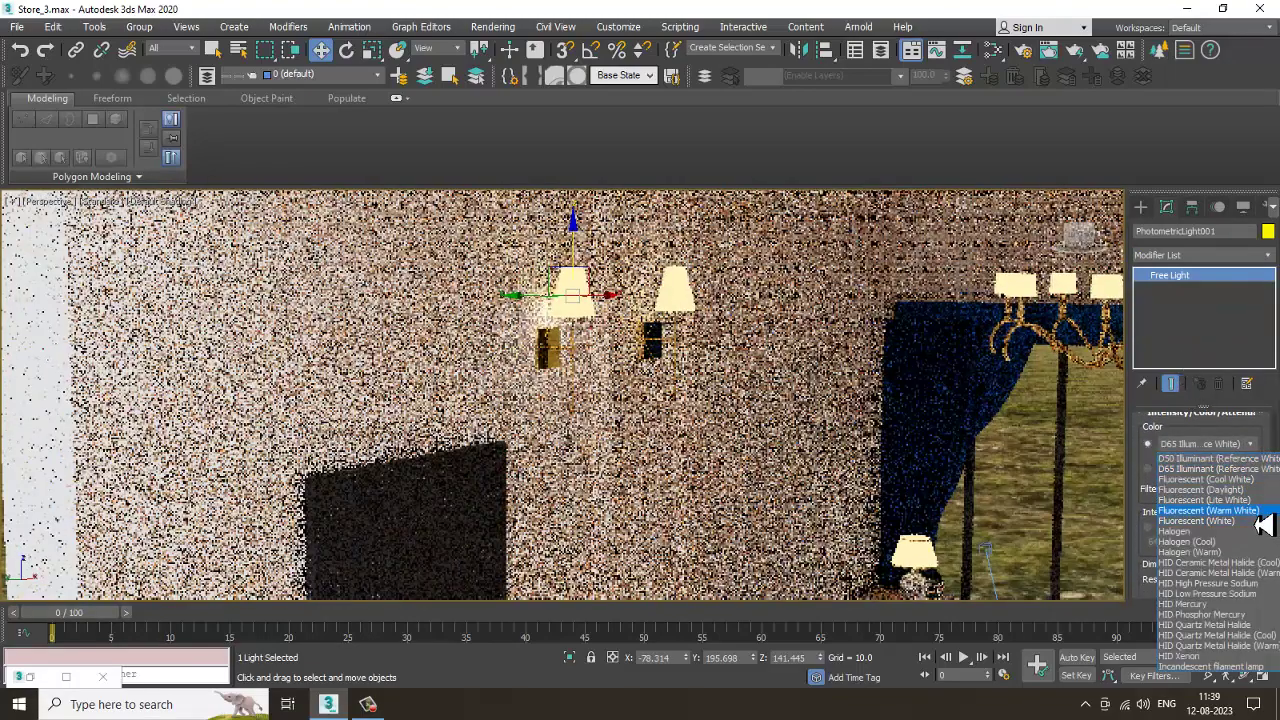
pyautogui.click(1258, 512)
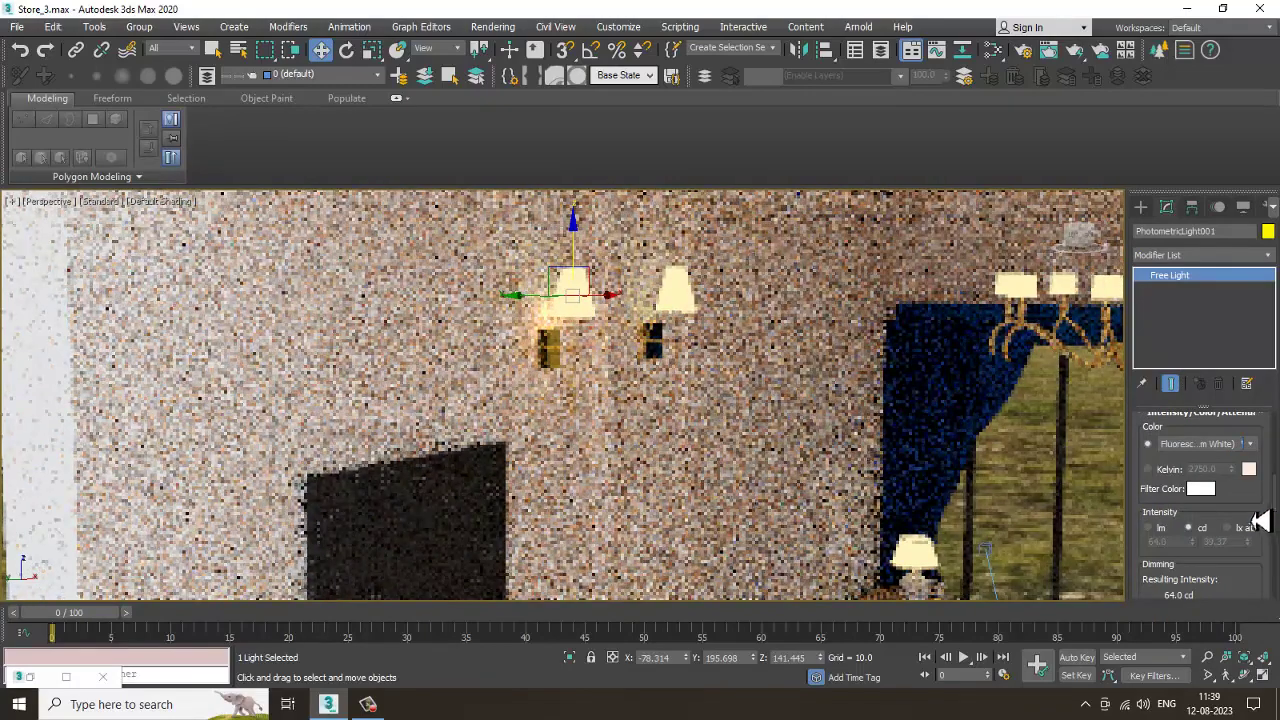
# Try the free light's dimming at about 1700%, and reduce it to 65.16%
pyautogui.scroll(-2, 1232, 525)
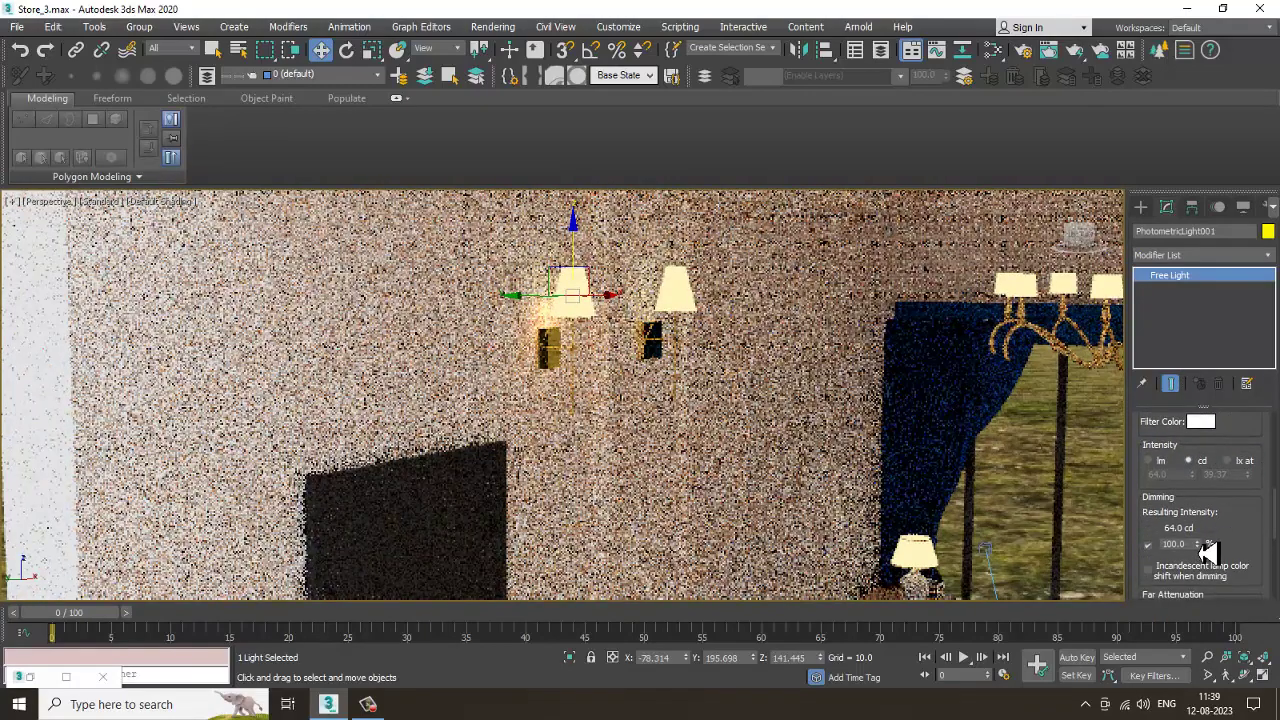
pyautogui.moveTo(1205, 547); pyautogui.dragTo(1200, 370)
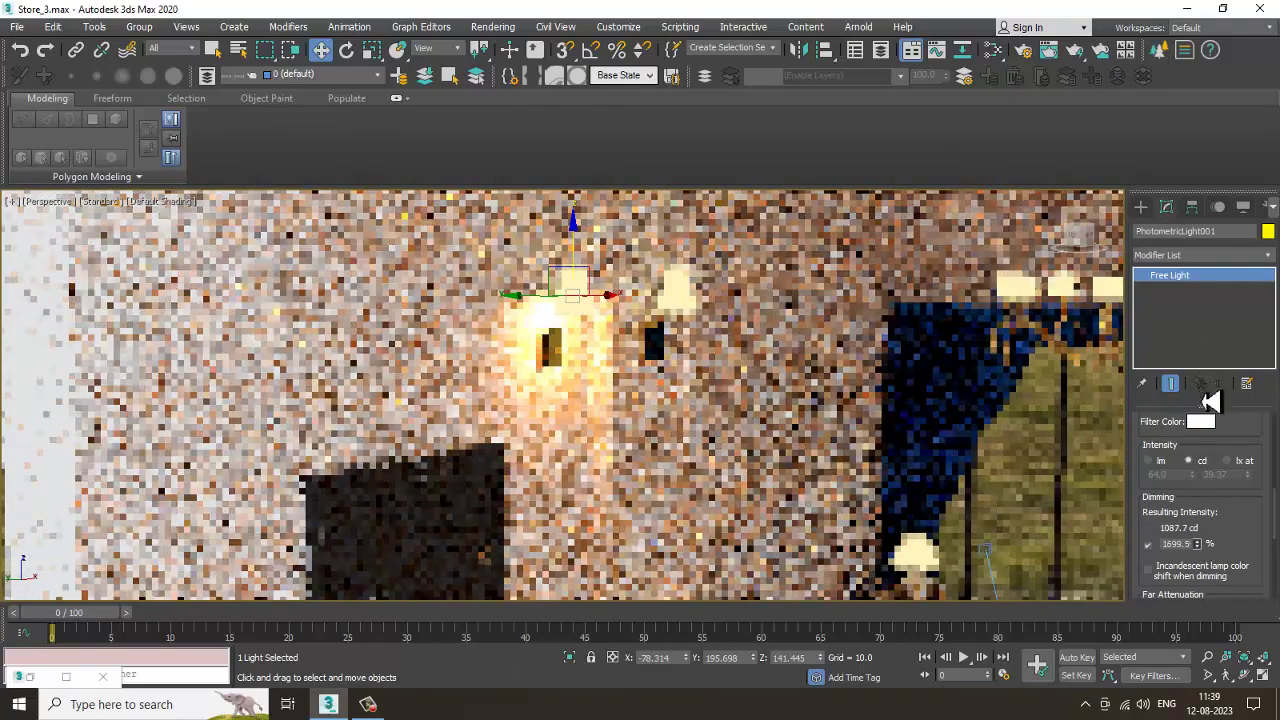
pyautogui.moveTo(1210, 400); pyautogui.dragTo(1240, 543)
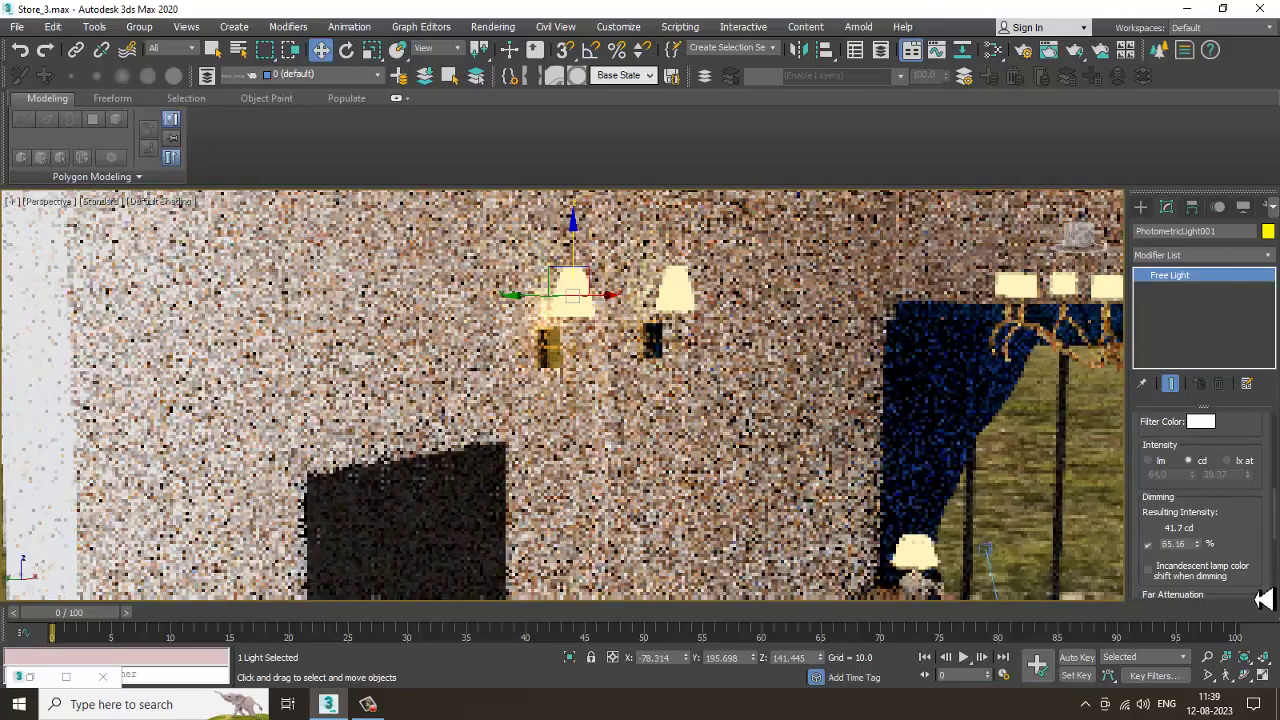
# Switch the free light's color to Kelvin and set the temperature to 4160.75
pyautogui.moveTo(1248, 467)
pyautogui.mouseDown()
pyautogui.moveTo(1252, 572)
pyautogui.moveTo(1243, 469)
pyautogui.mouseUp()
pyautogui.click(1149, 517)
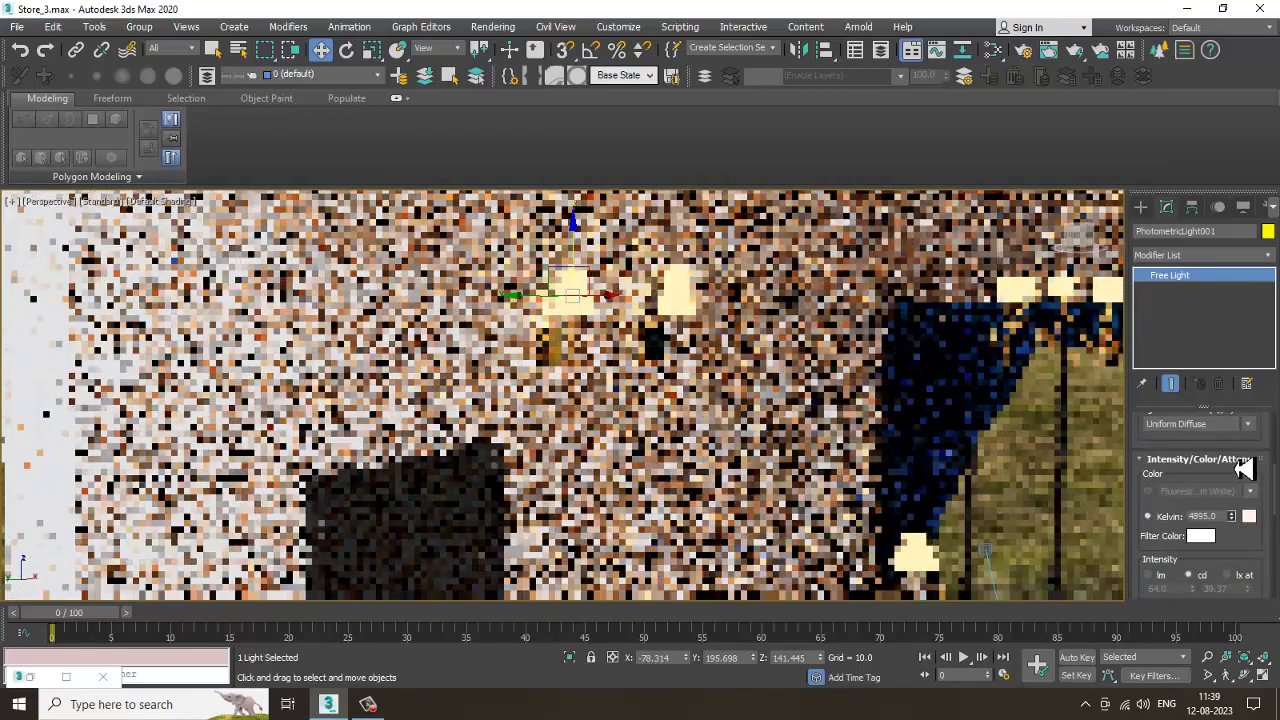
pyautogui.moveTo(1238, 533); pyautogui.dragTo(1236, 505)
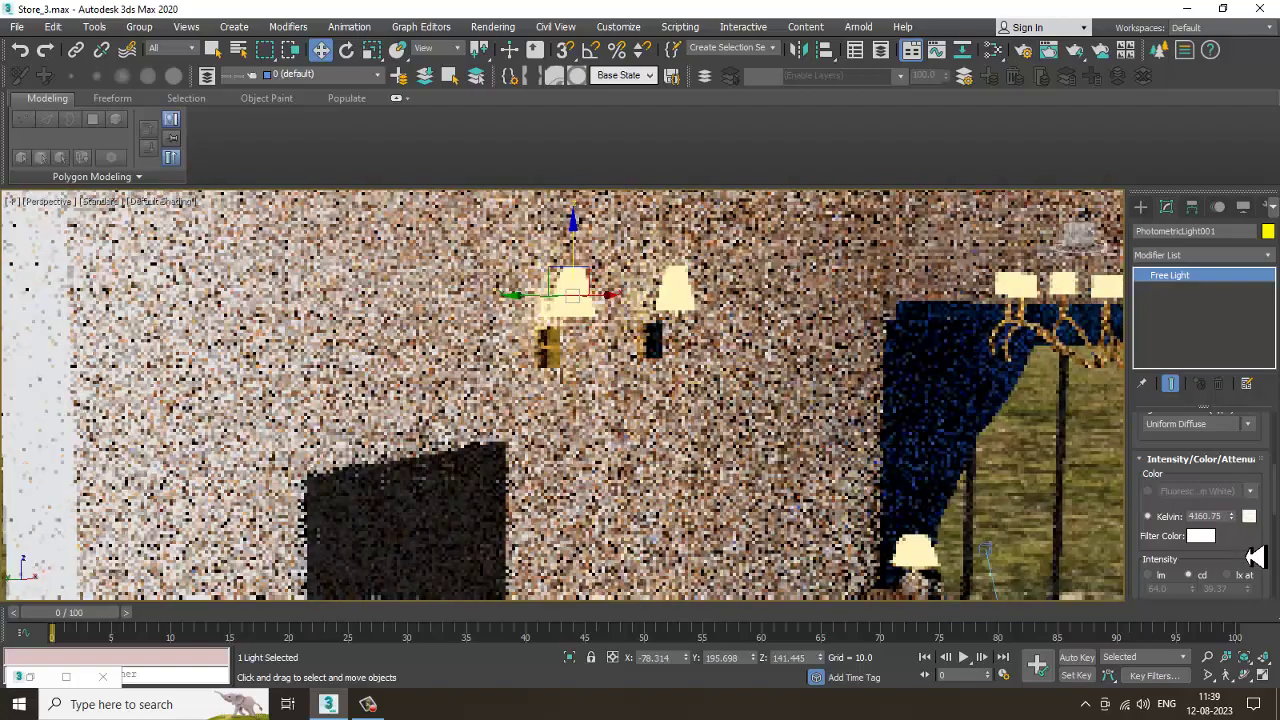
# Set the free light's dimming to 200%
pyautogui.scroll(-4, 1255, 557)
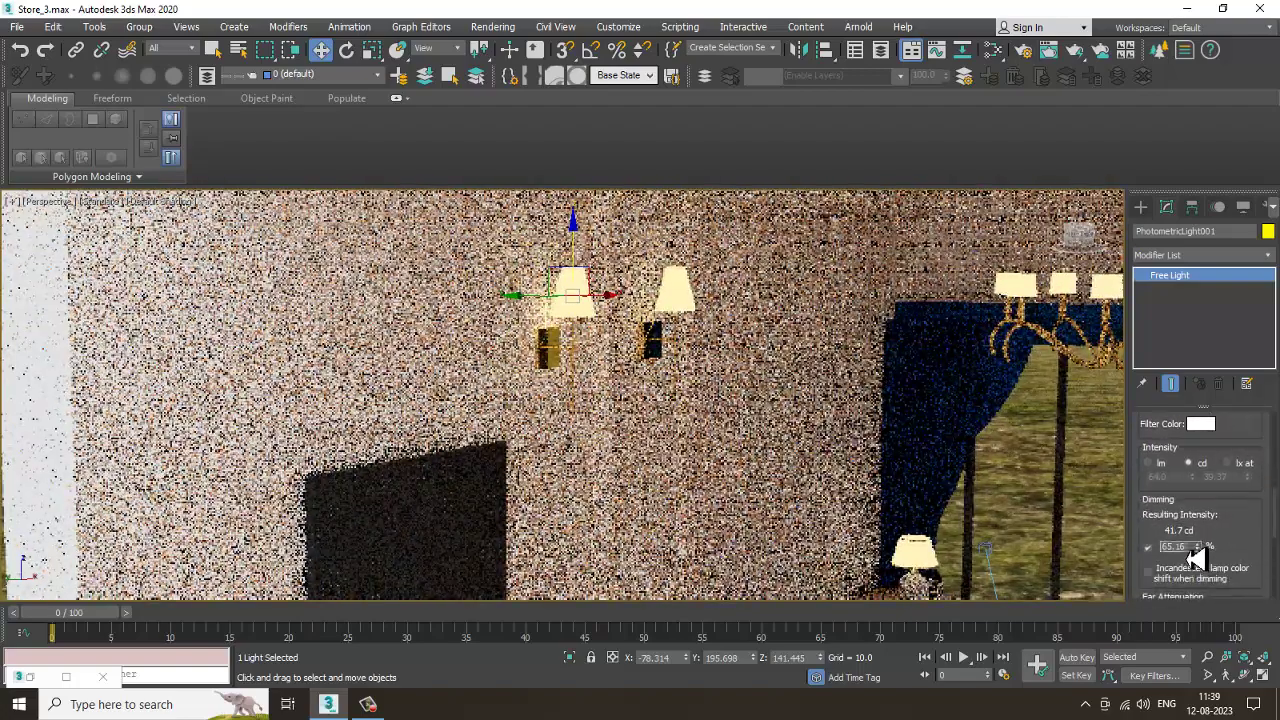
pyautogui.moveTo(1188, 551); pyautogui.dragTo(1088, 555)
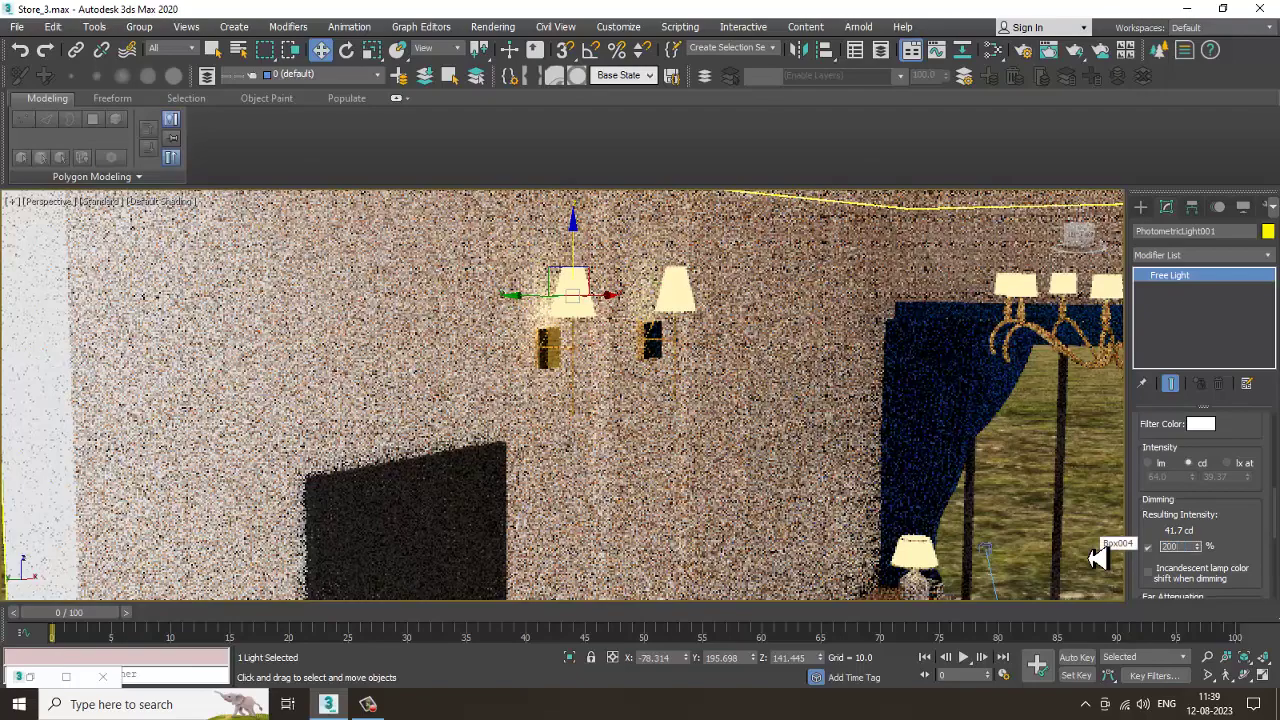
pyautogui.write('200')
pyautogui.press('Return')
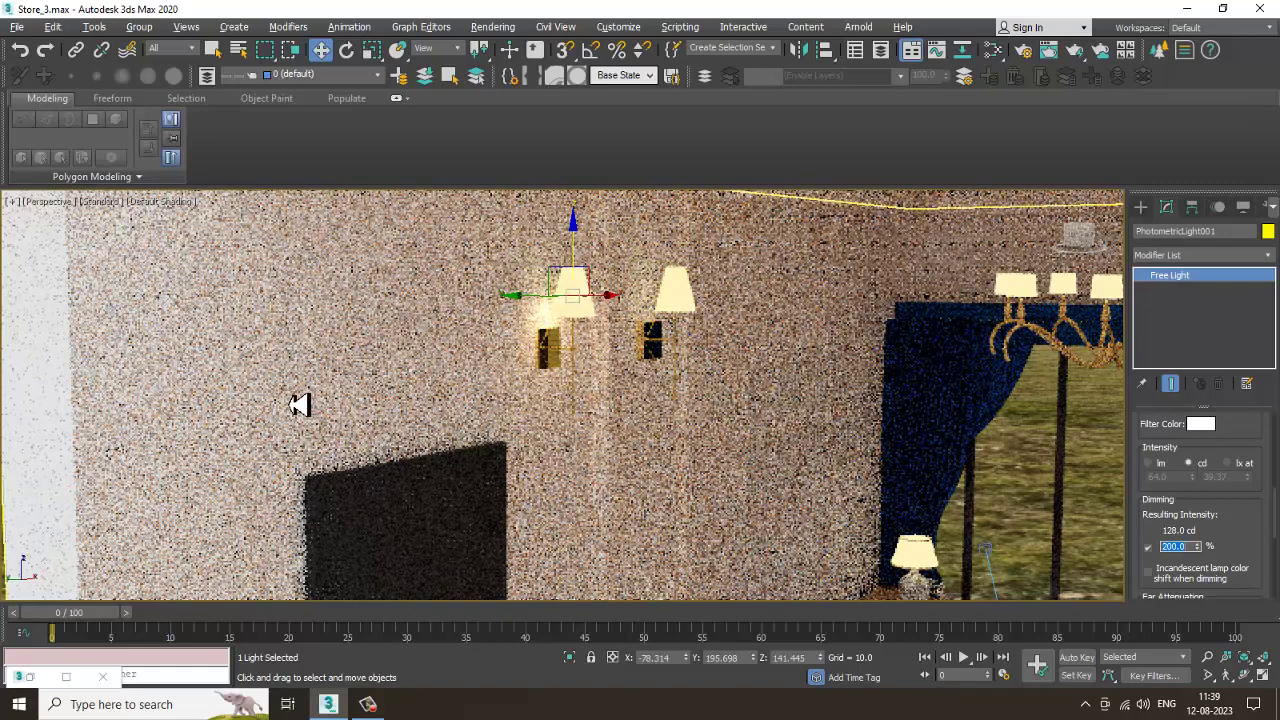
# Turn off V-Ray IPR and shift the free light in the Front view to about X -78.02, Z 141.681 inside the lampshade
pyautogui.click(88, 201)
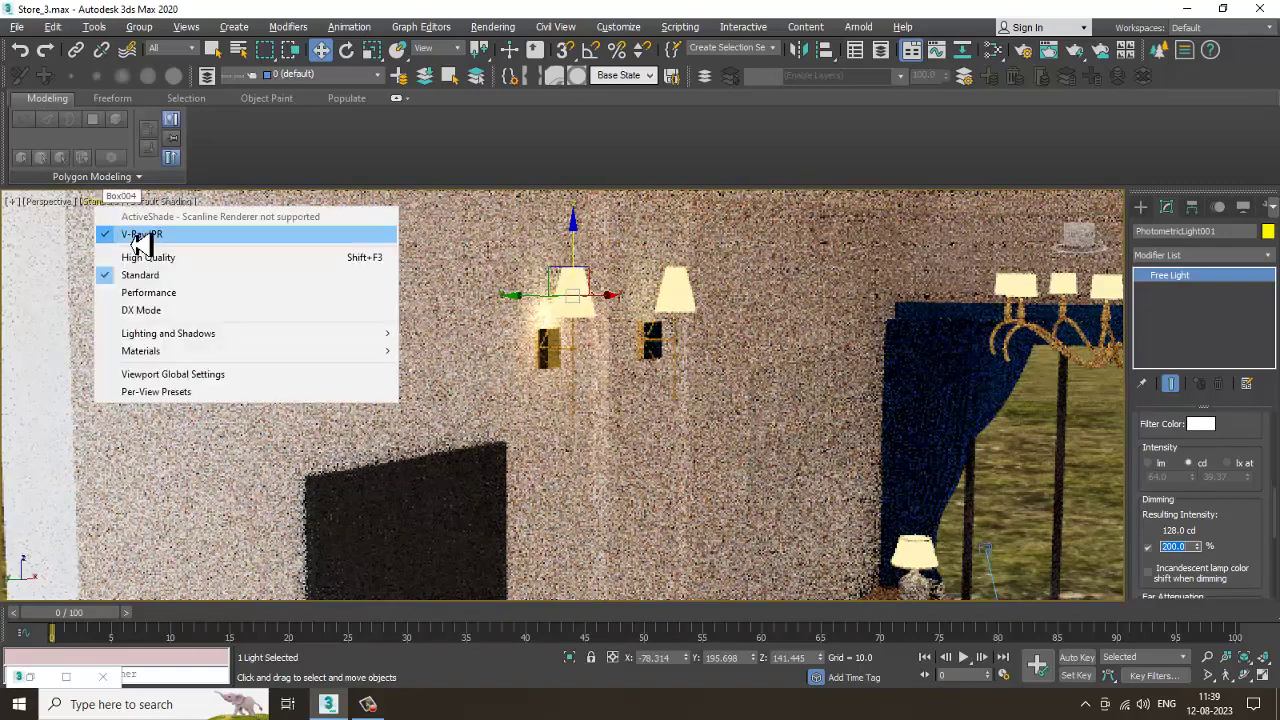
pyautogui.click(137, 240)
pyautogui.hotkey('alt', 'w')
pyautogui.moveTo(316, 312); pyautogui.dragTo(307, 300, button='middle')
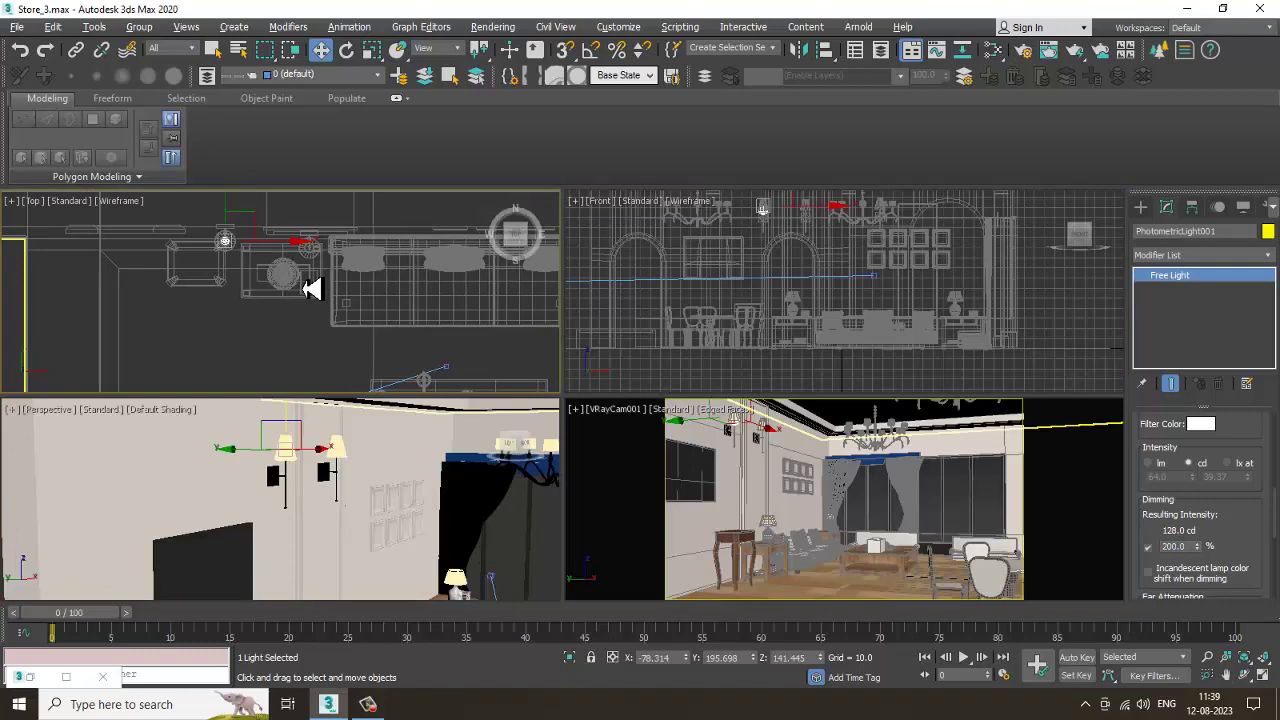
pyautogui.middleClick(820, 310)
pyautogui.hotkey('alt', 'w')
pyautogui.scroll(10, 720, 320)
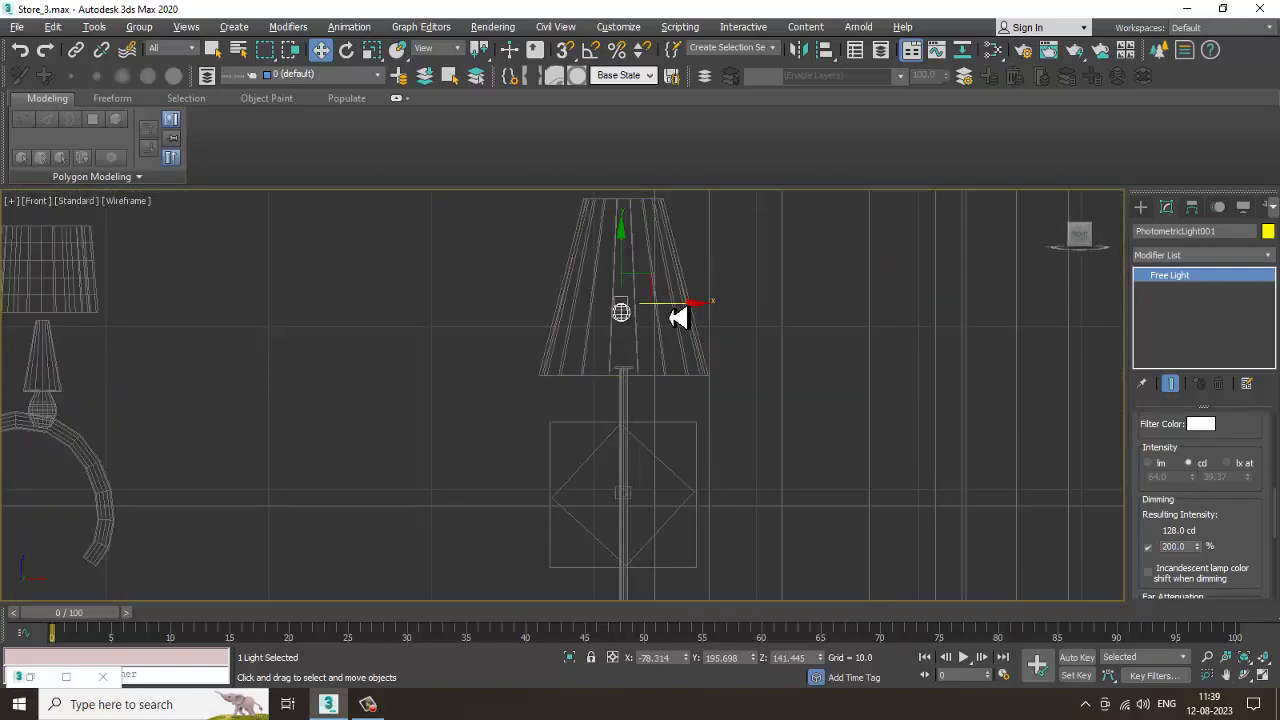
pyautogui.moveTo(679, 317); pyautogui.dragTo(636, 284)
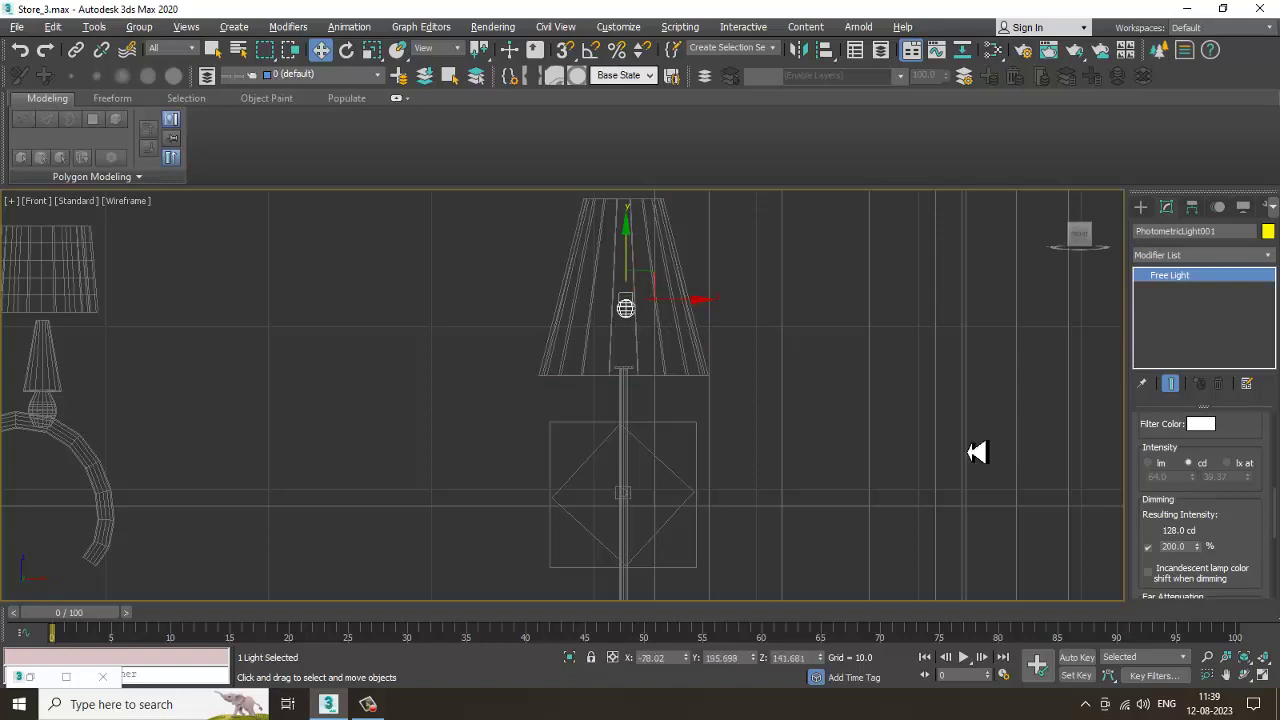
# Return to the maximized perspective view and turn on V-Ray IPR, with the free light's far attenuation settings at hand
pyautogui.moveTo(1258, 538); pyautogui.dragTo(1255, 338)
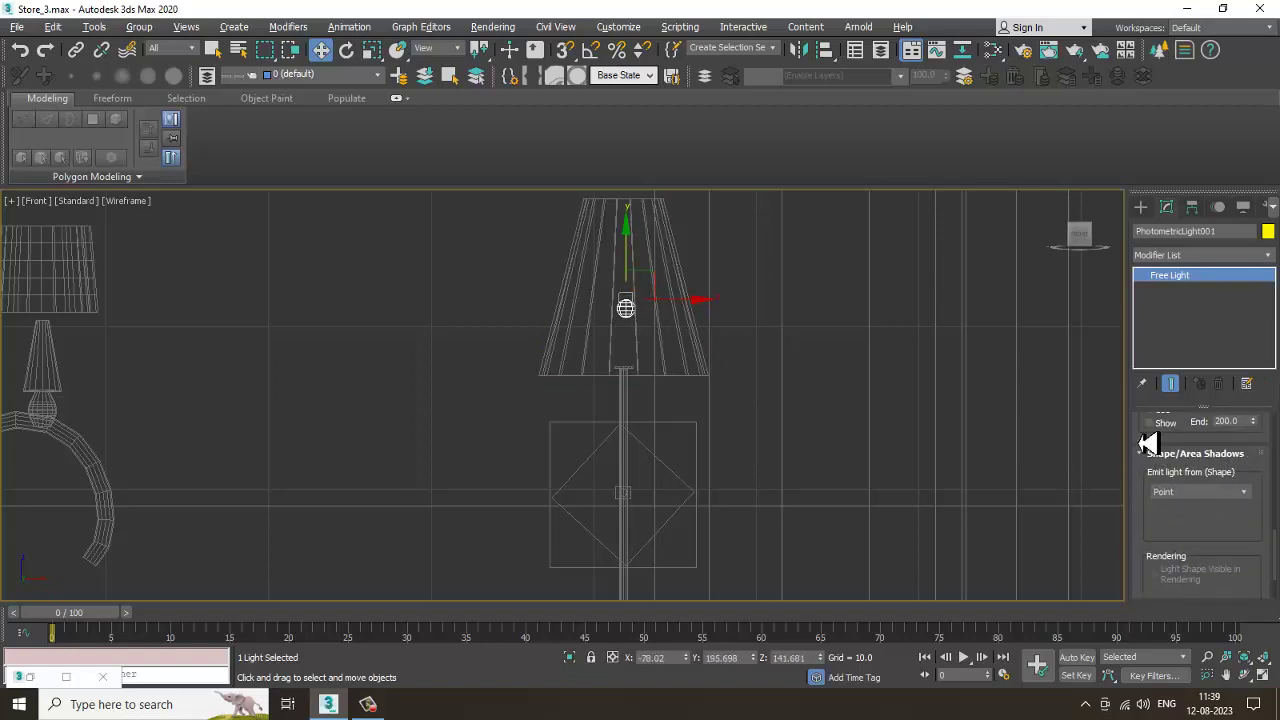
pyautogui.moveTo(1148, 443); pyautogui.dragTo(1152, 487)
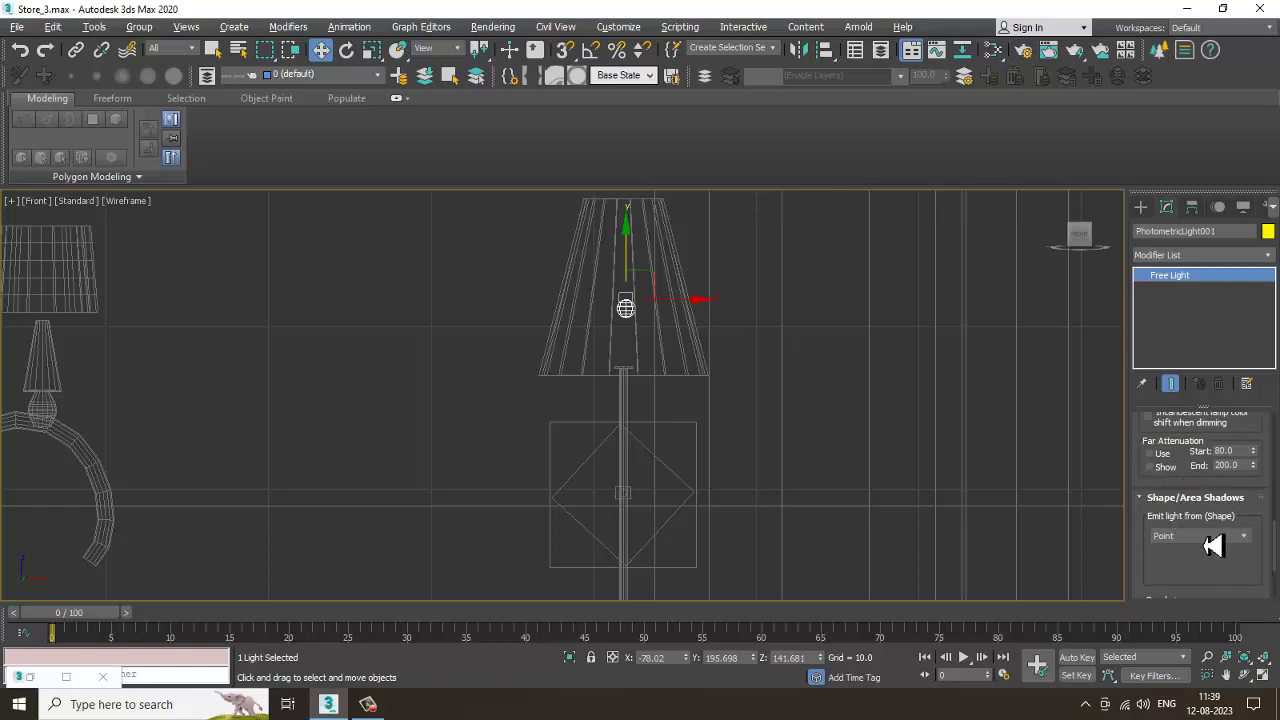
pyautogui.hotkey('alt', 'w')
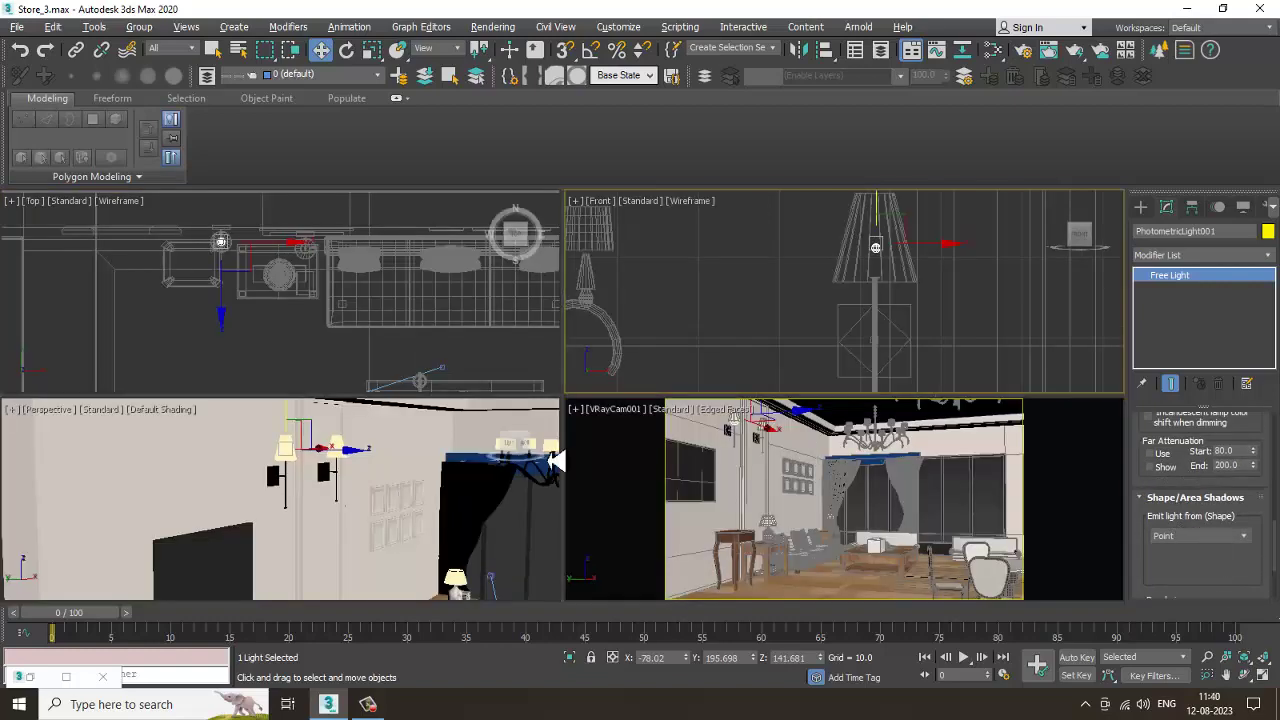
pyautogui.rightClick(394, 497)
pyautogui.hotkey('alt', 'w')
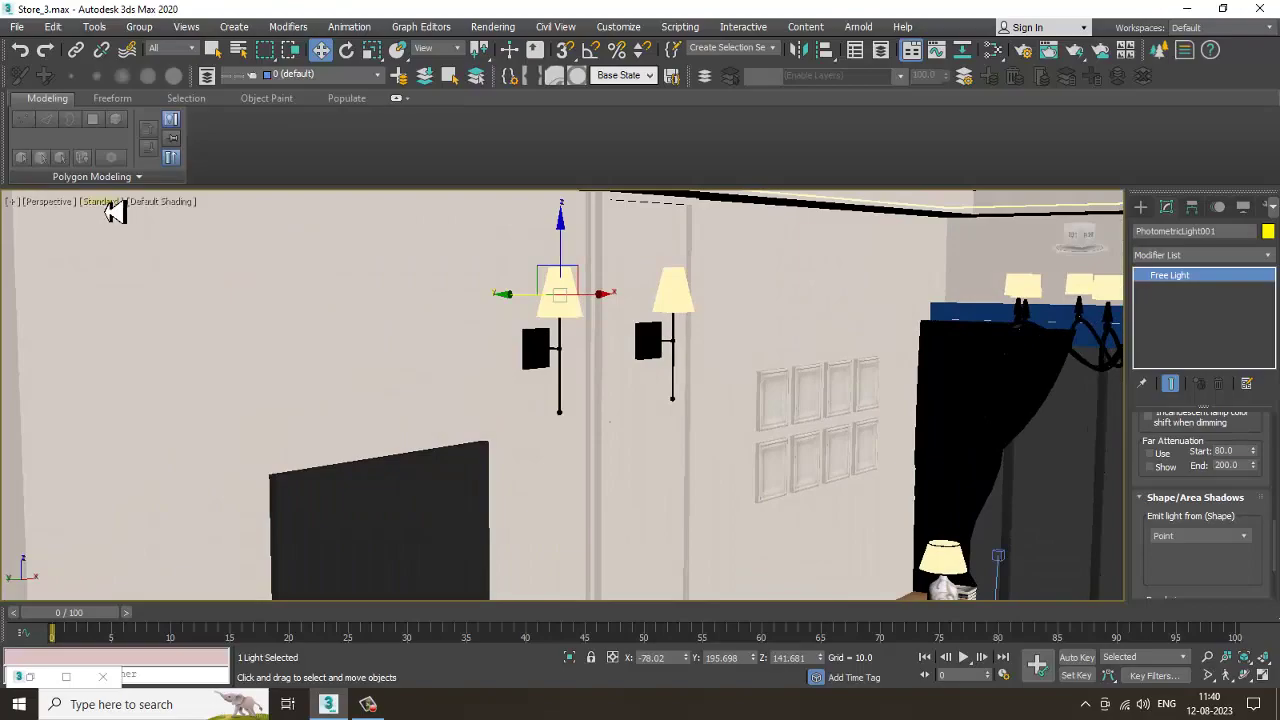
pyautogui.click(110, 202)
pyautogui.click(160, 227)
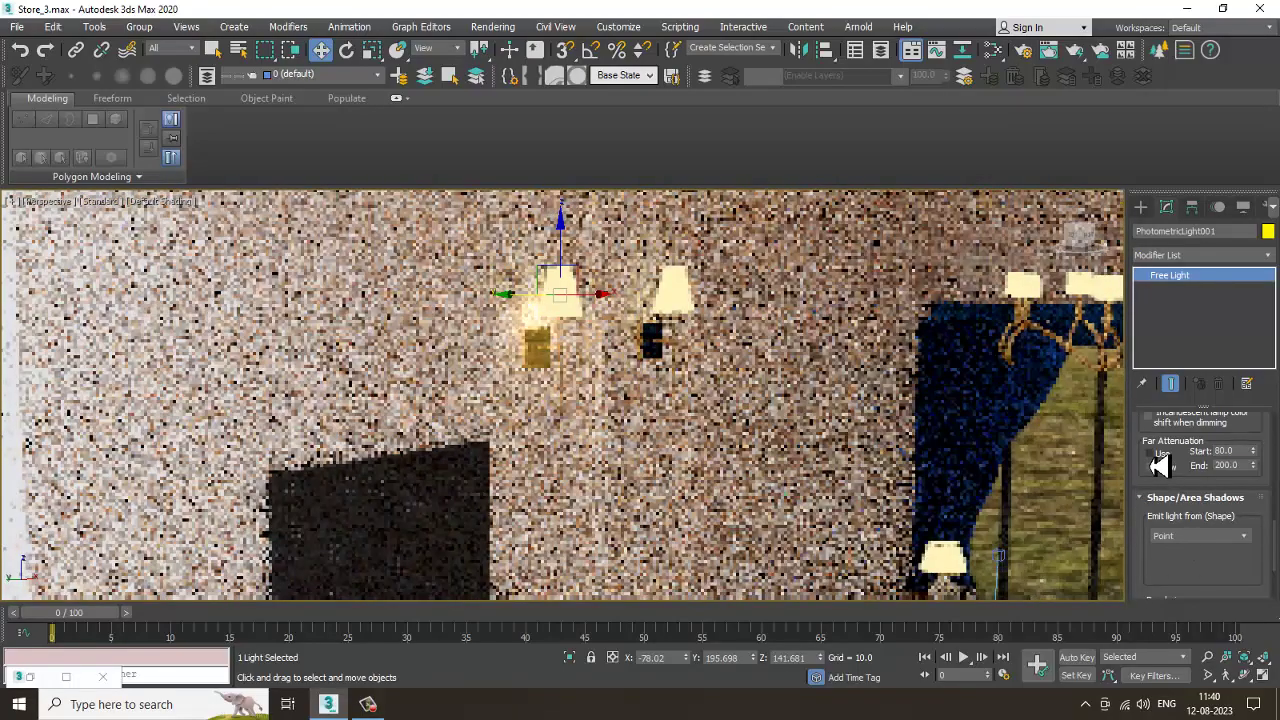
# Enable and show the free light's far attenuation, and reduce its end distance to 54.0
pyautogui.click(1150, 455)
pyautogui.click(1150, 467)
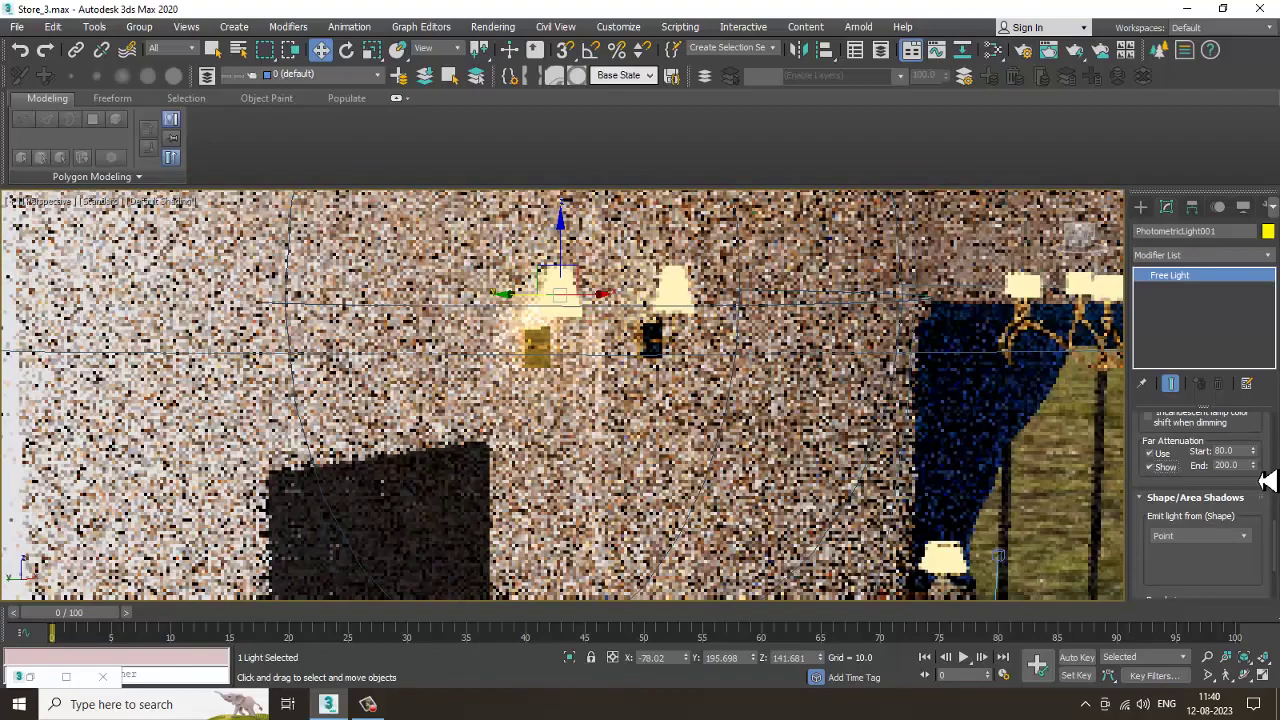
pyautogui.moveTo(1253, 466); pyautogui.dragTo(1268, 546)
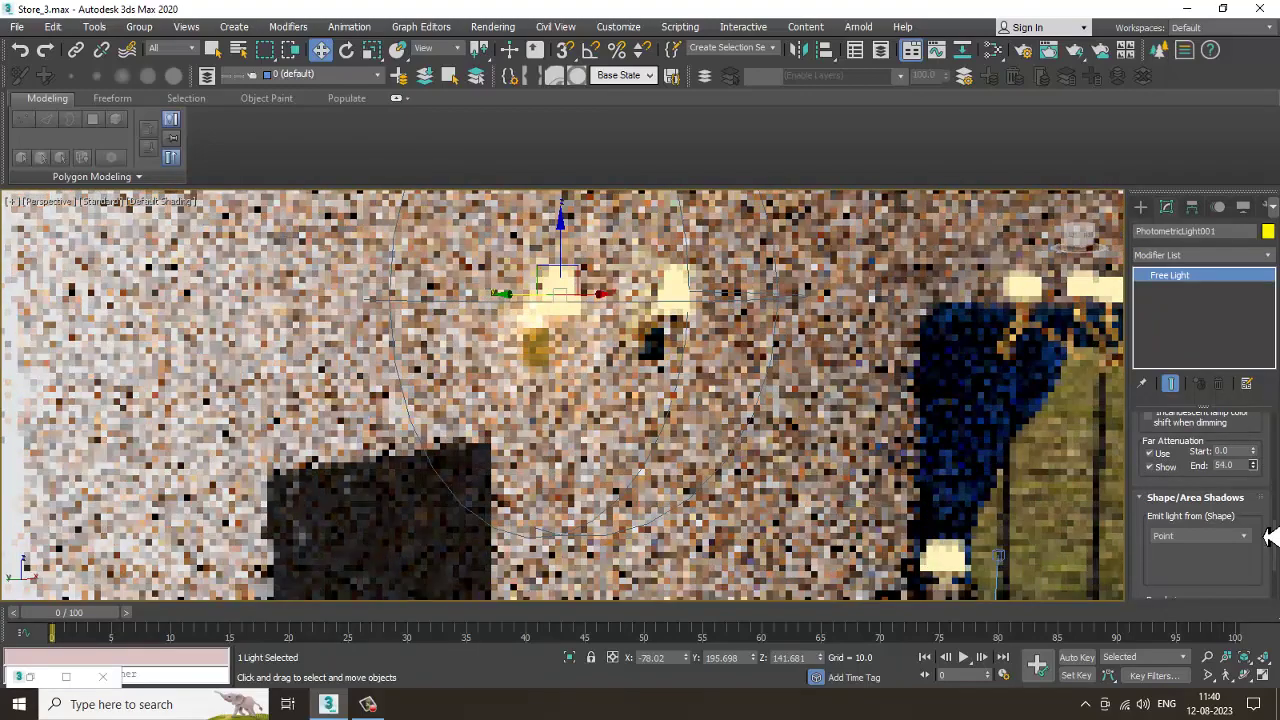
# Try dimming values on the free light up to about 11562%, and return the dimming to 200%
pyautogui.moveTo(1157, 443); pyautogui.dragTo(1181, 660)
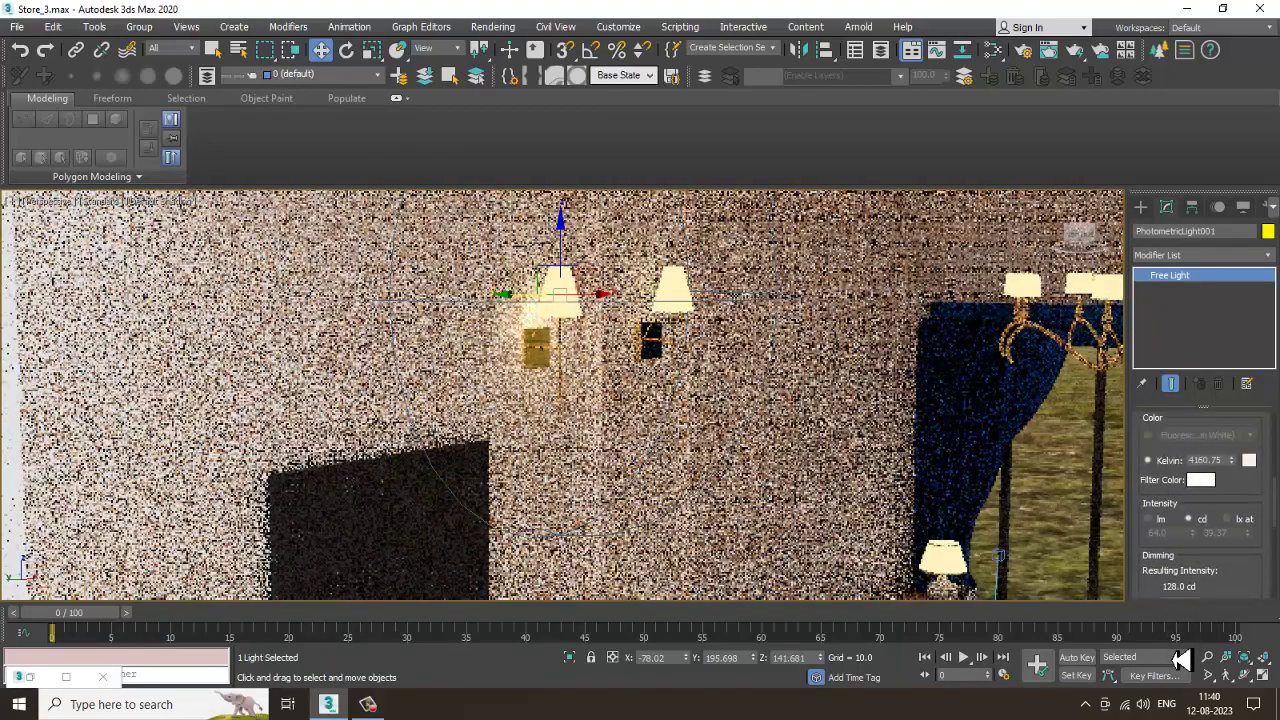
pyautogui.scroll(-1, 1248, 514)
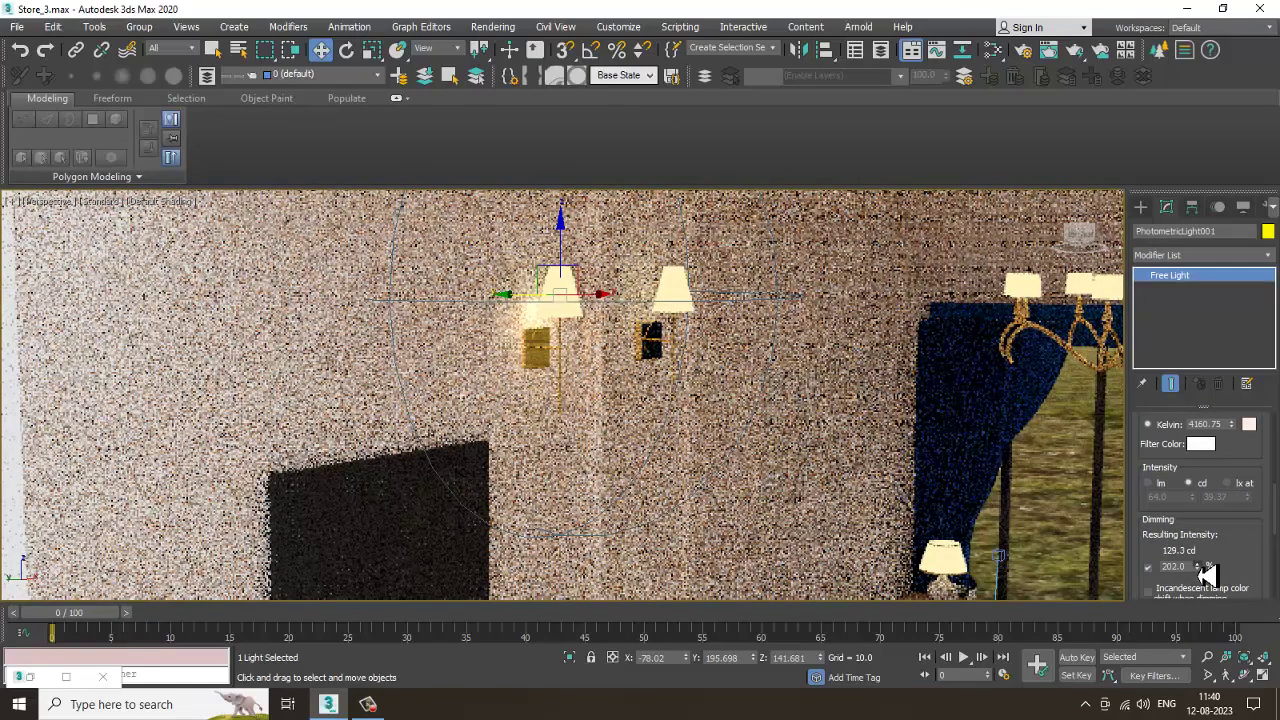
pyautogui.moveTo(1204, 567); pyautogui.dragTo(1196, 210)
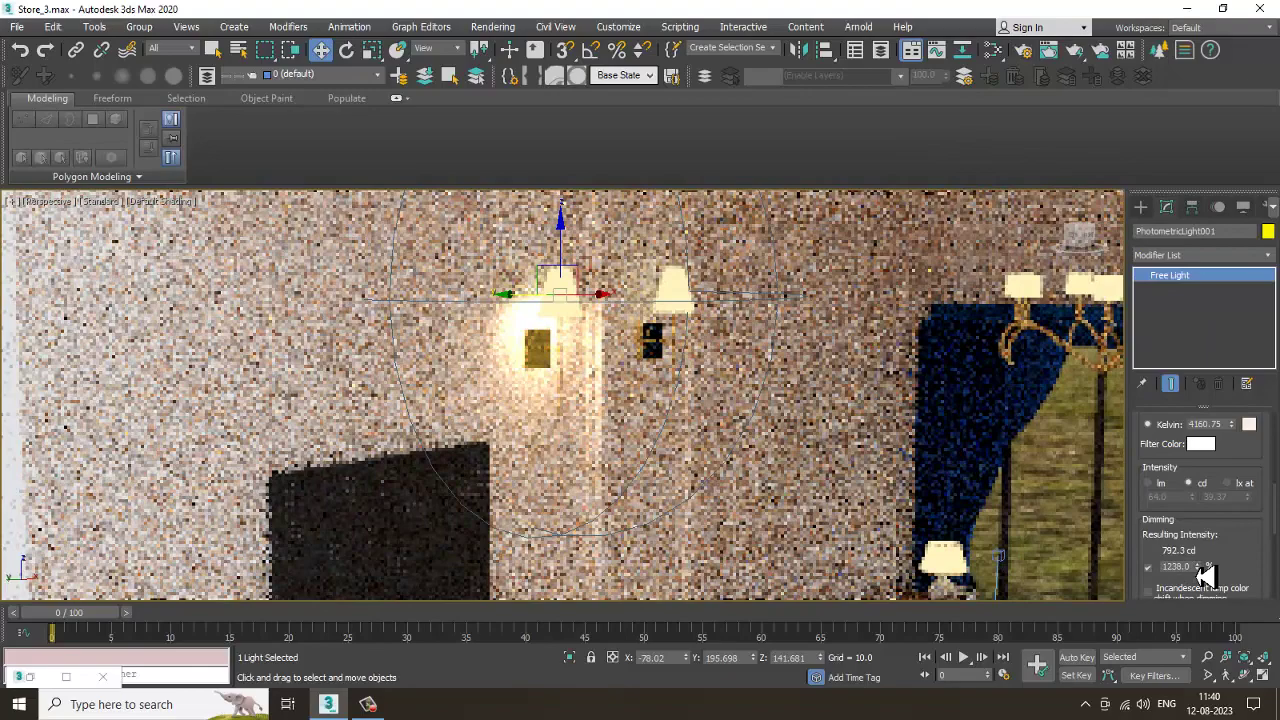
pyautogui.moveTo(1207, 573); pyautogui.dragTo(1137, 527)
pyautogui.moveTo(1163, 265); pyautogui.dragTo(86, 457)
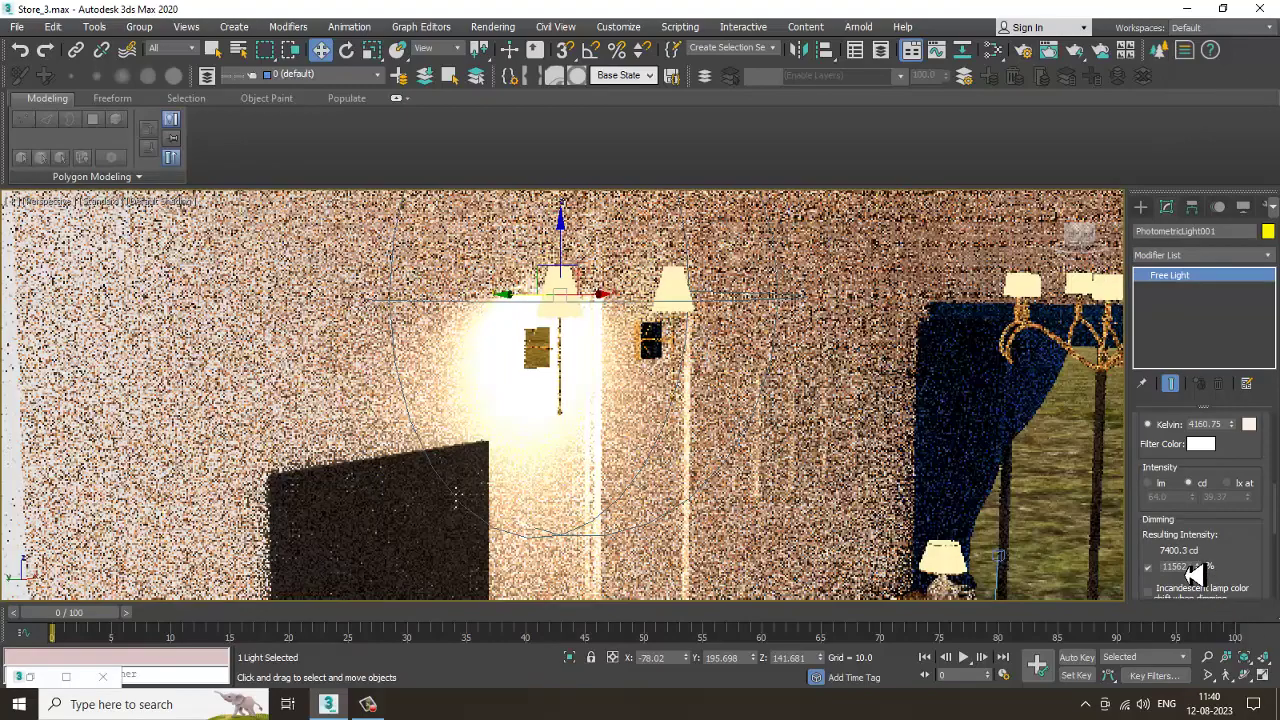
pyautogui.doubleClick(1190, 566)
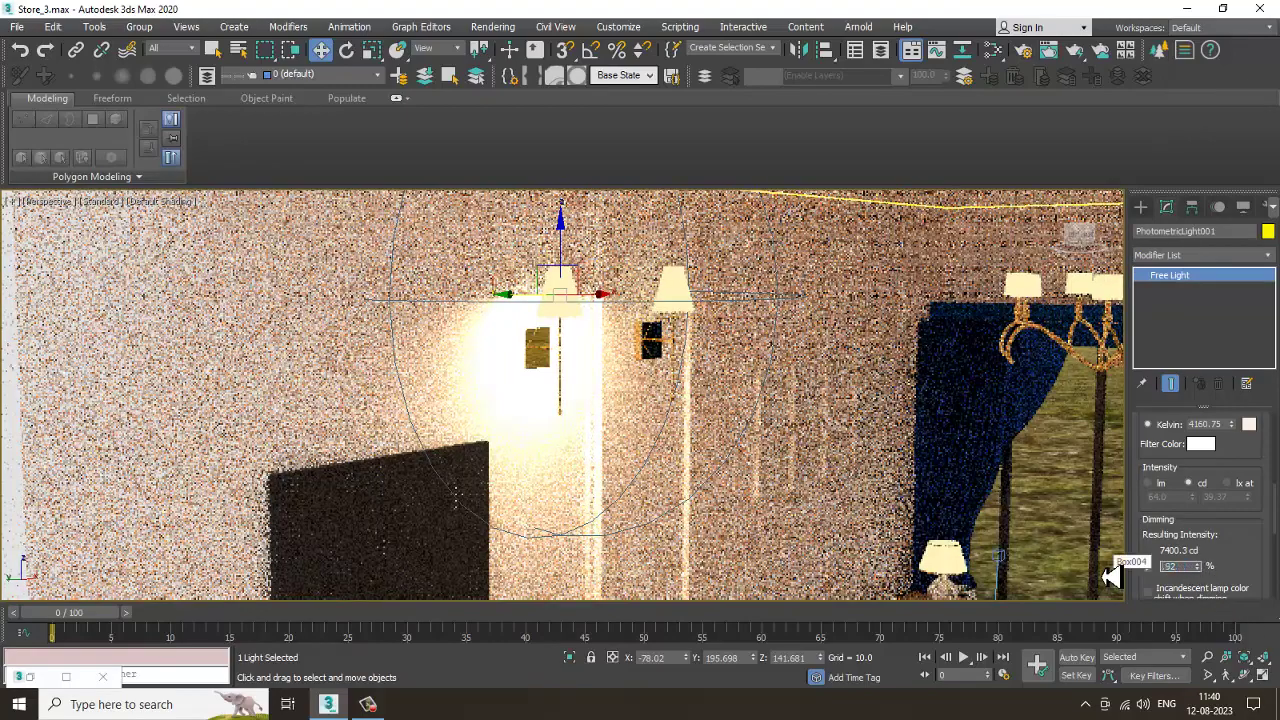
pyautogui.write('150.92')
pyautogui.press('Return')
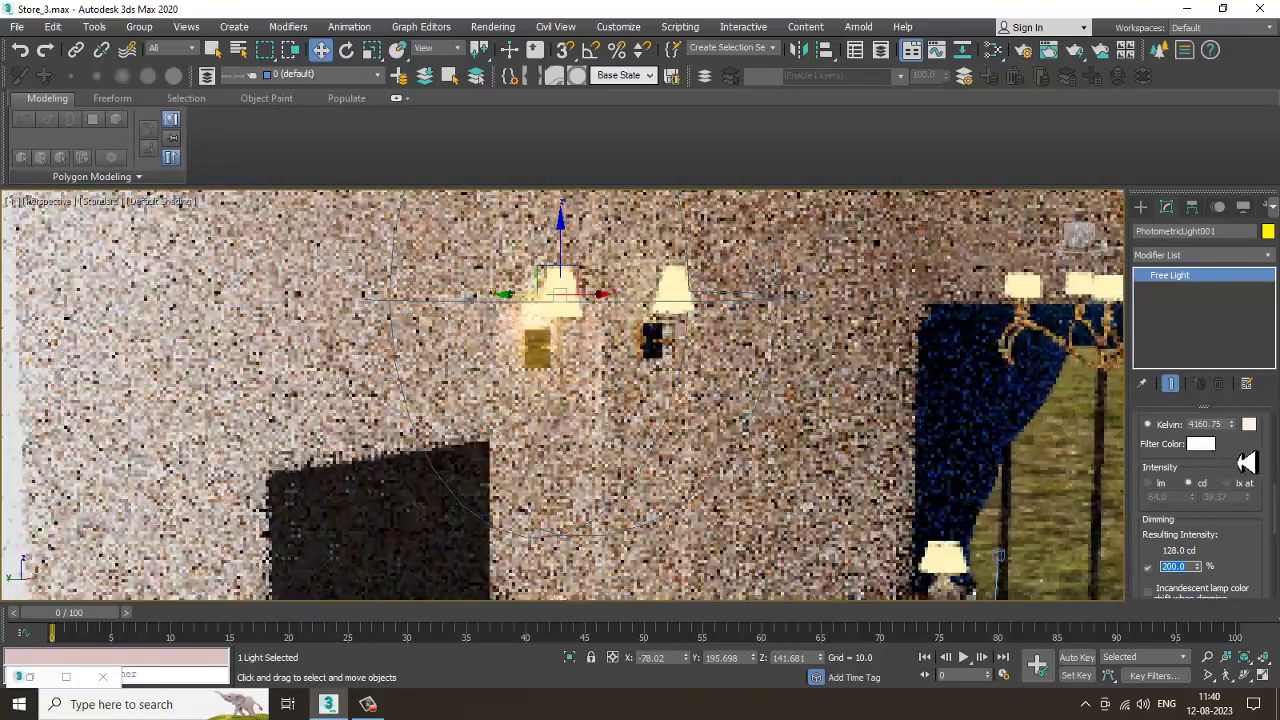
# Turn on shadows for the free light
pyautogui.scroll(3, 1240, 590)
pyautogui.scroll(2, 1238, 595)
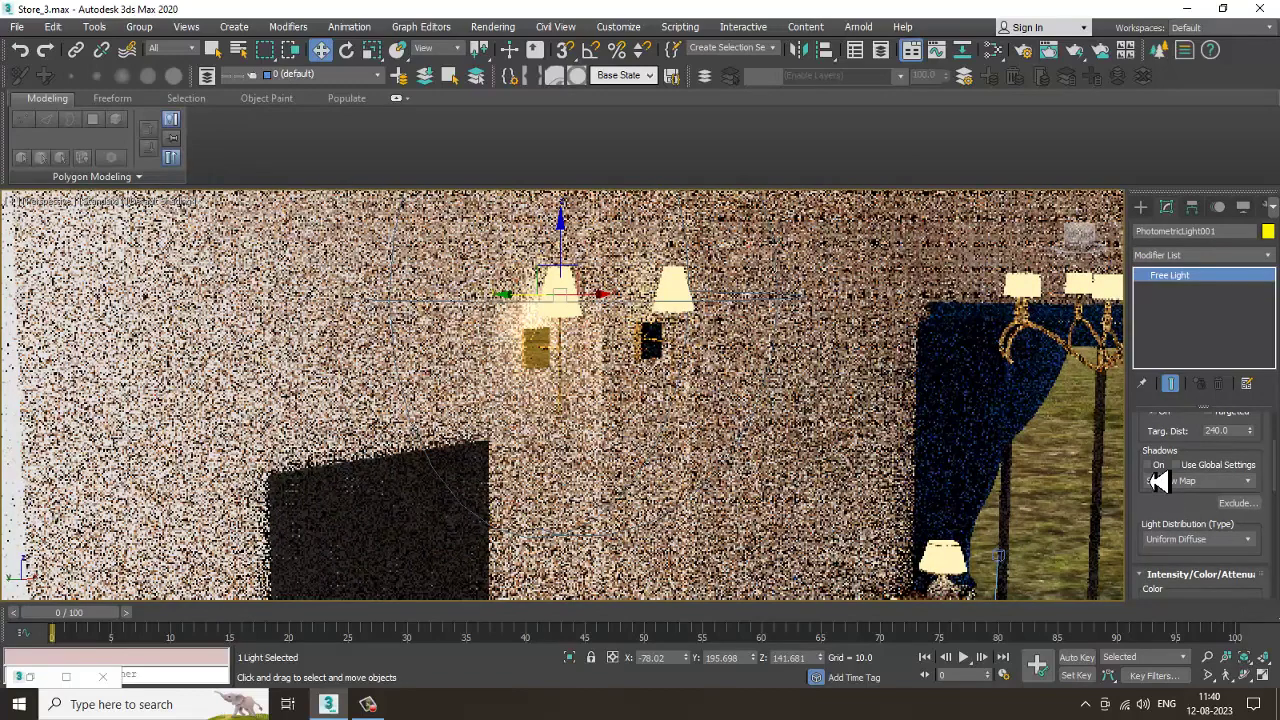
pyautogui.click(1150, 468)
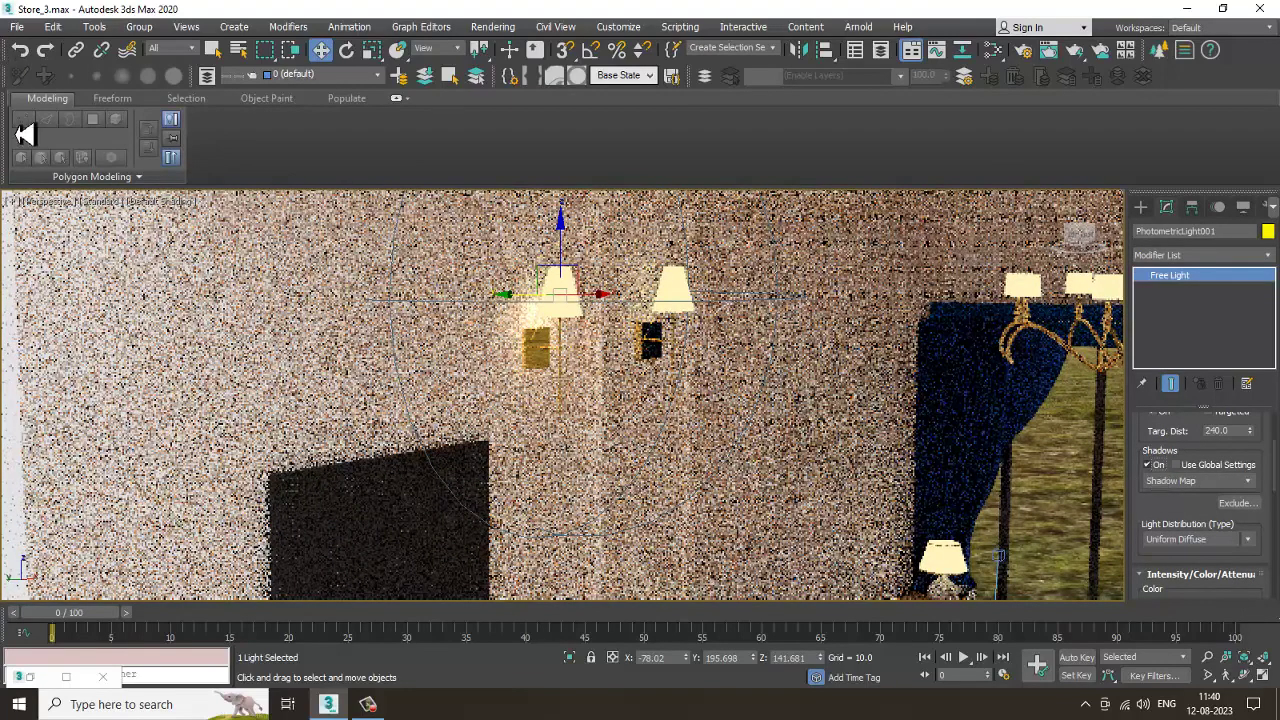
pyautogui.click(368, 704)
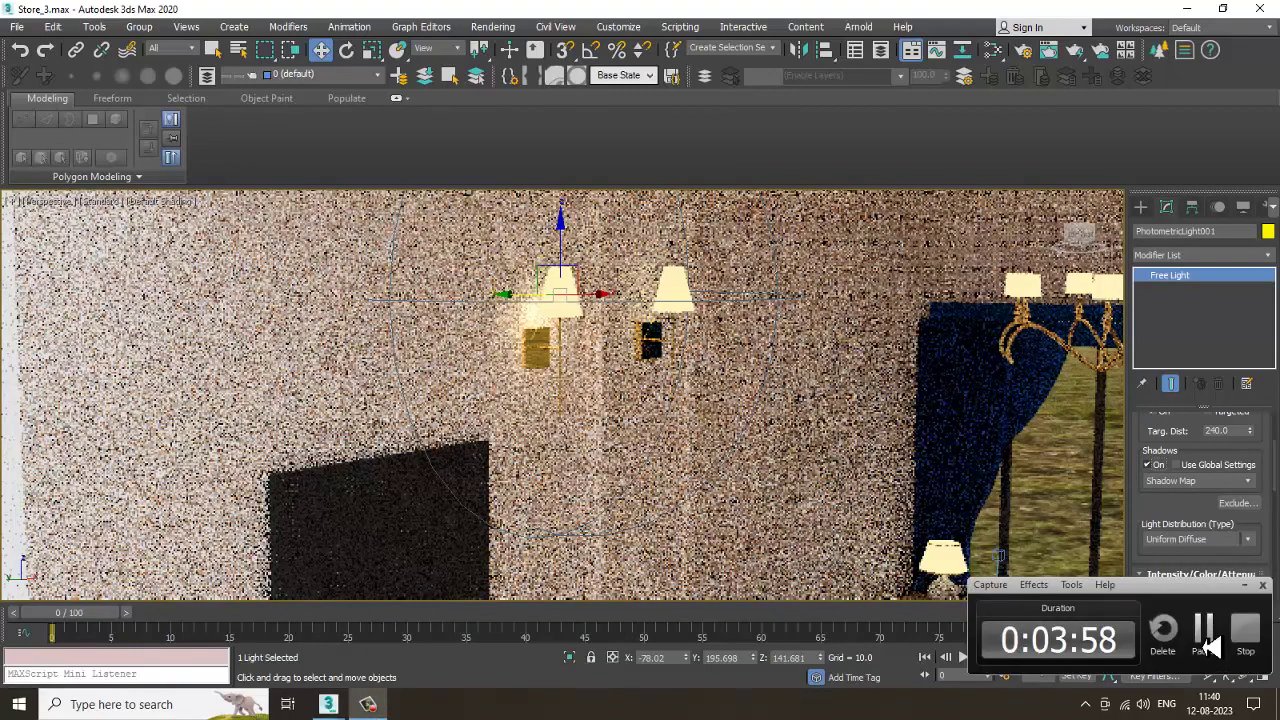
pyautogui.click(1207, 648)
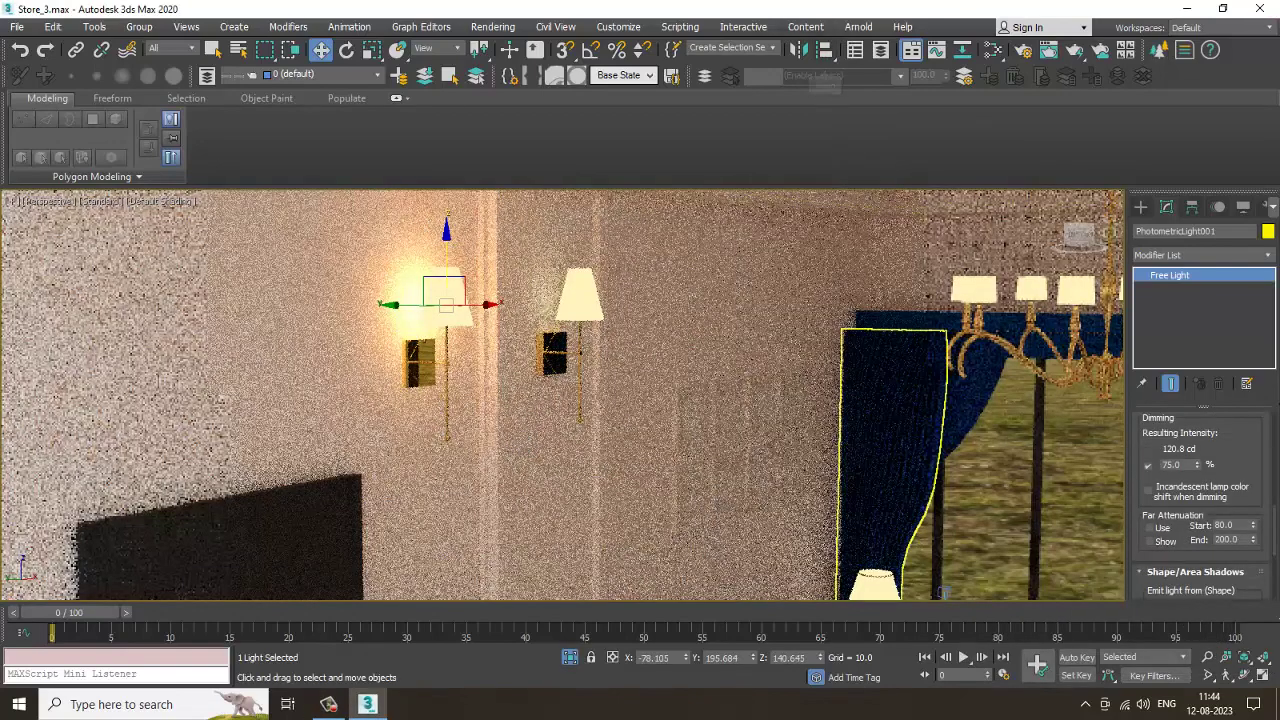
# Set the free light's color temperature to 3451 Kelvin and its dimming to 57.75%
pyautogui.moveTo(1249, 486); pyautogui.dragTo(1234, 508)
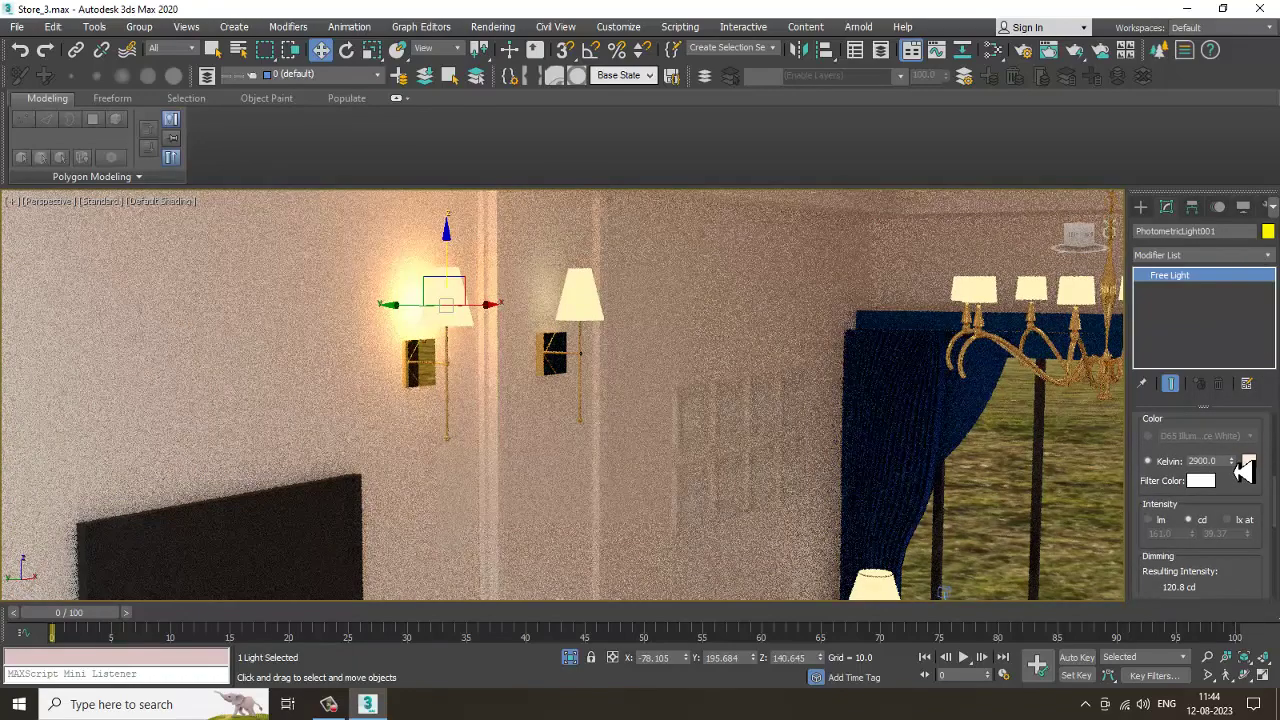
pyautogui.moveTo(1232, 462)
pyautogui.mouseDown()
pyautogui.moveTo(1249, 520)
pyautogui.moveTo(1256, 455)
pyautogui.mouseUp()
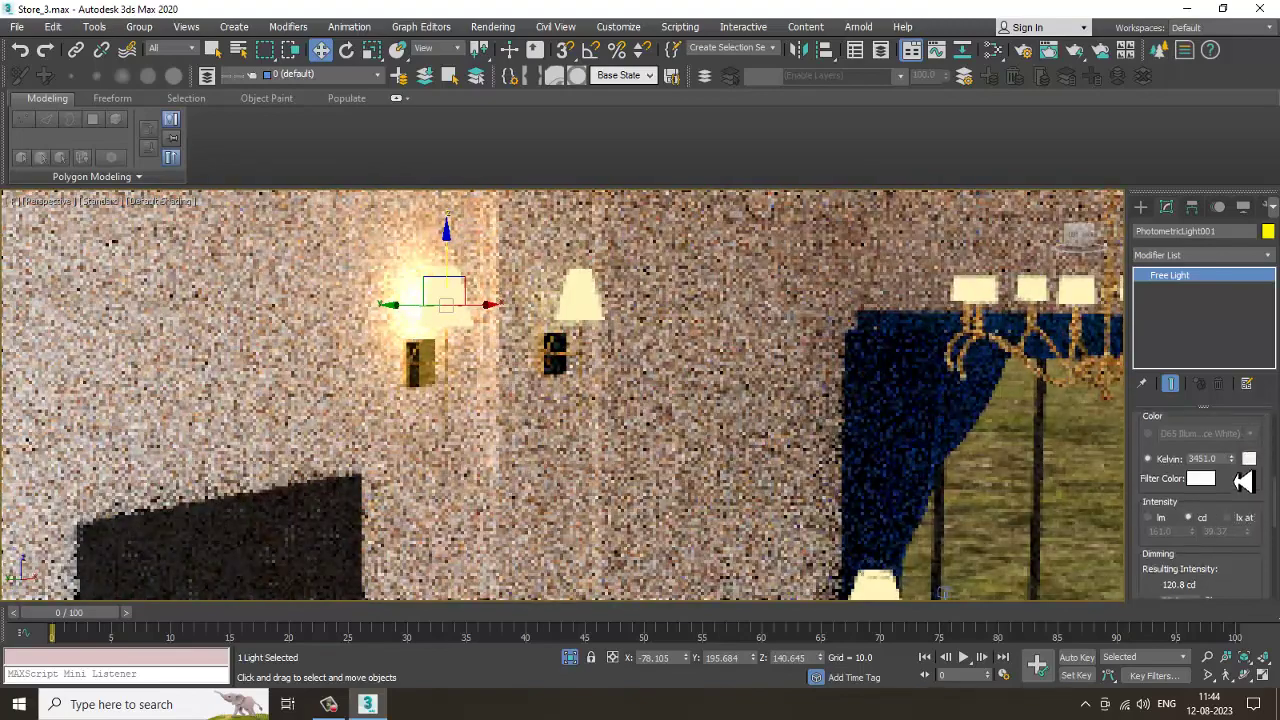
pyautogui.scroll(-3, 1220, 500)
pyautogui.moveTo(1205, 498); pyautogui.dragTo(1230, 505)
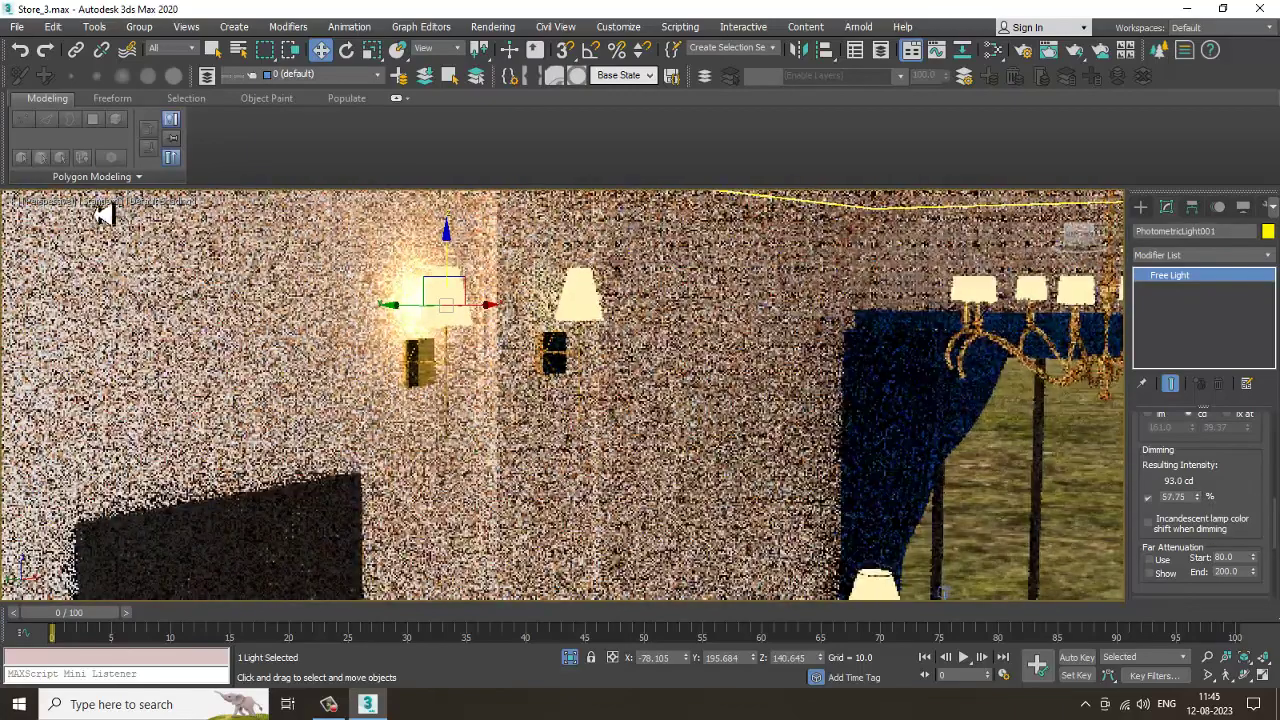
# Turn off V-Ray IPR, show the perspective view in wireframe, and raise the free light inside the lampshade to about Z 143.013
pyautogui.click(105, 201)
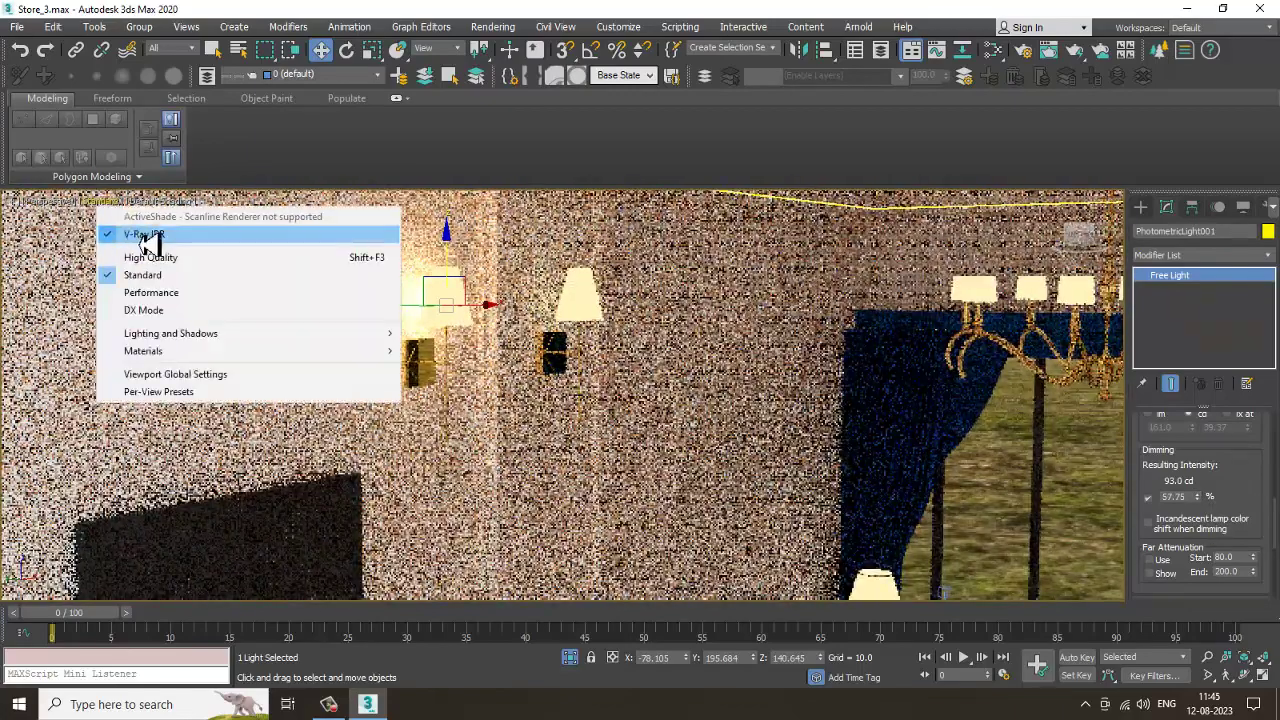
pyautogui.click(150, 243)
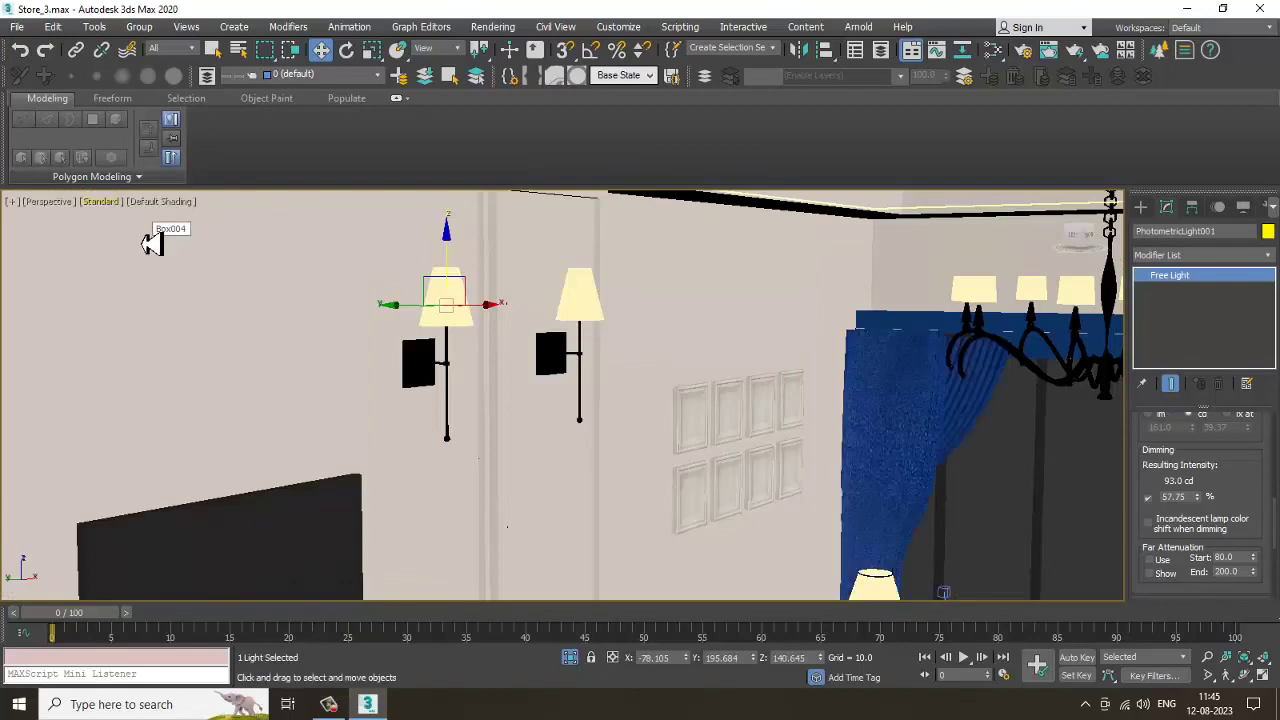
pyautogui.press('F3')
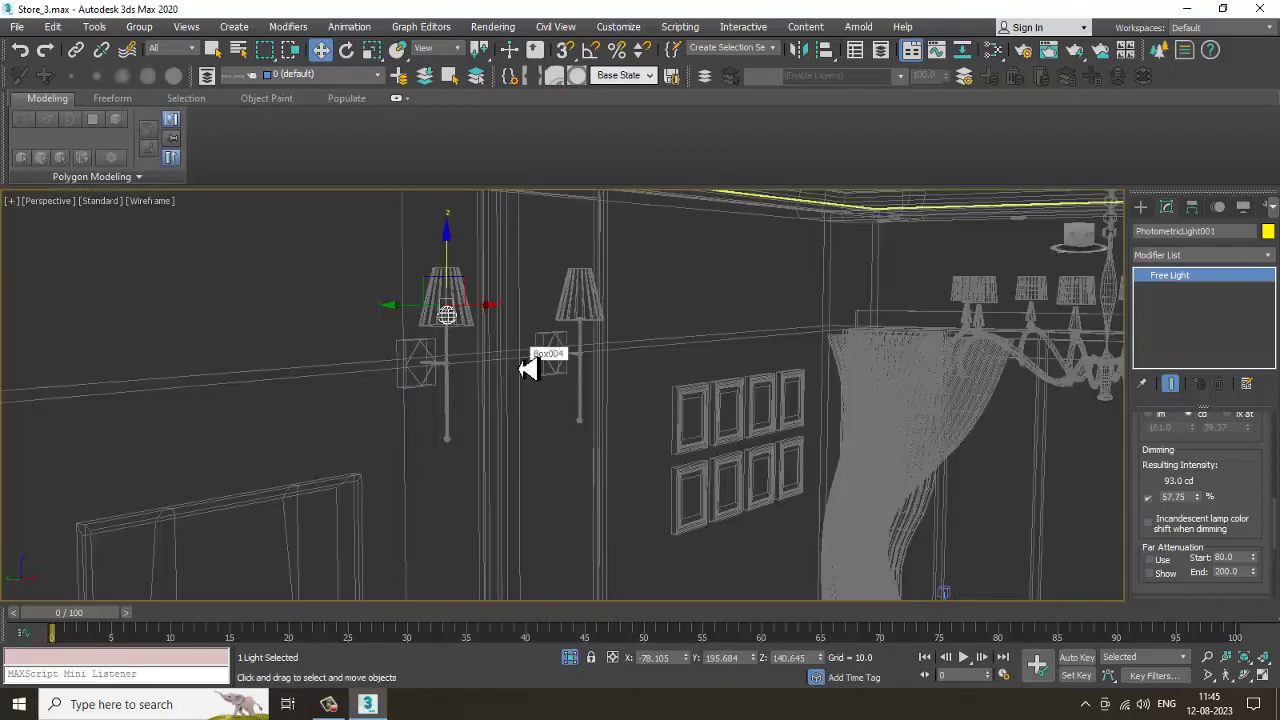
pyautogui.moveTo(457, 311); pyautogui.dragTo(458, 280)
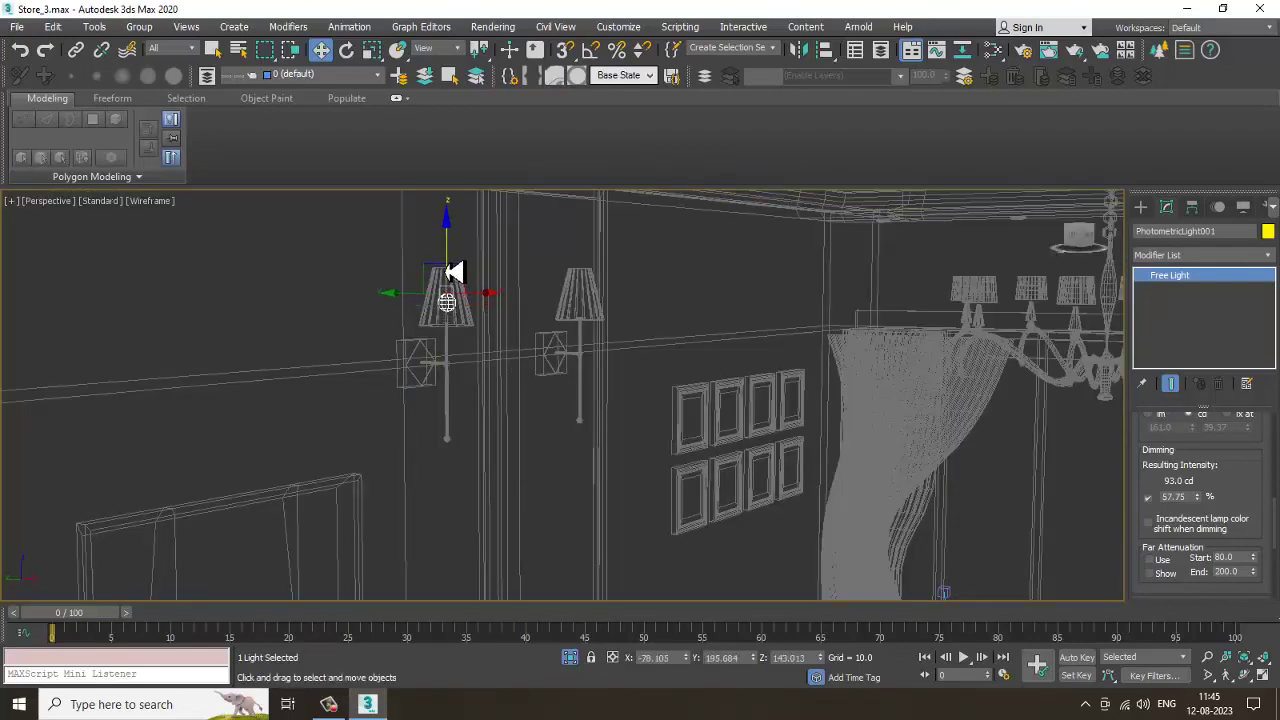
# Copy the free light about 42.219 units along X into the neighbouring wall lamp's shade
pyautogui.keyDown('alt'); pyautogui.moveTo(455, 272); pyautogui.dragTo(479, 318, button='middle'); pyautogui.keyUp('alt')
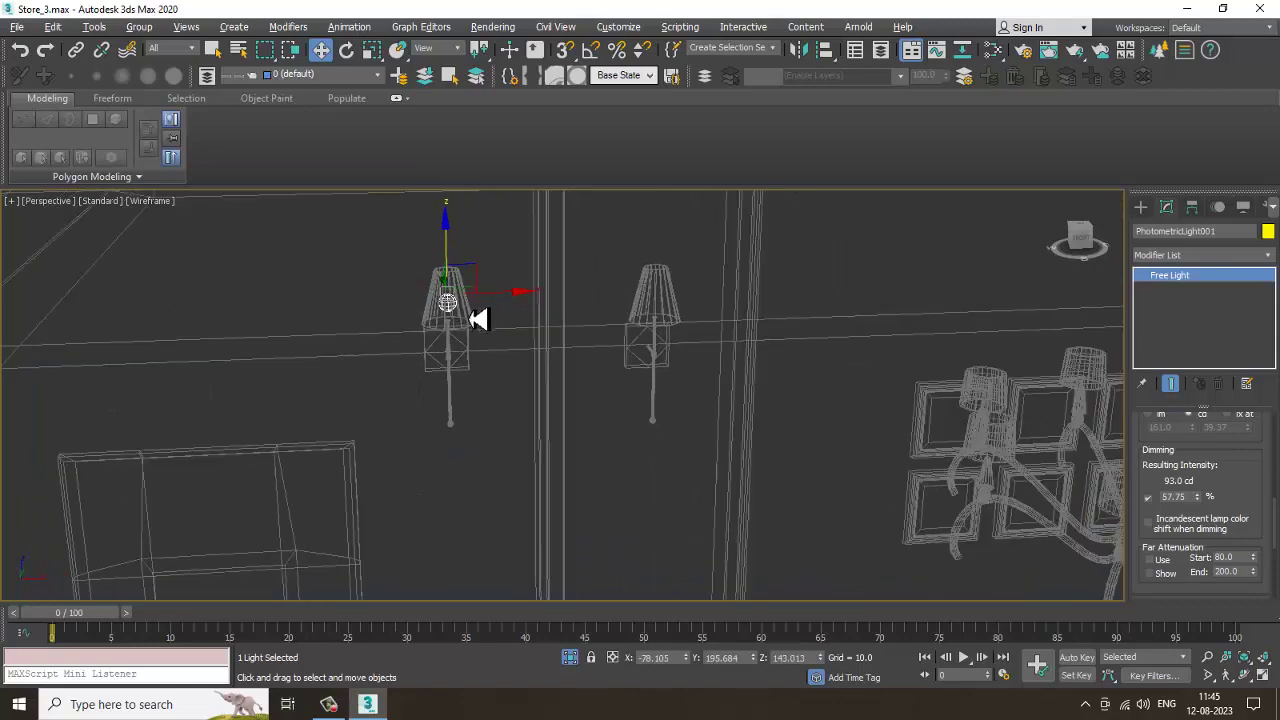
pyautogui.click(668, 303)
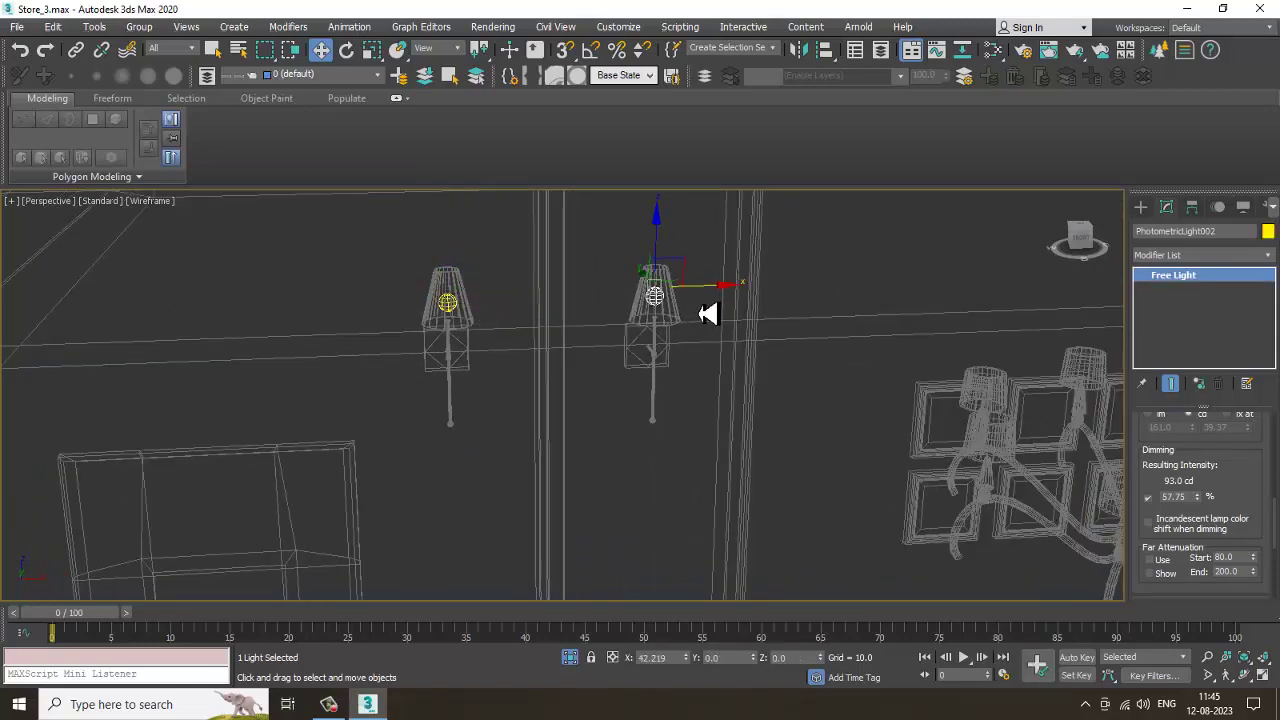
pyautogui.keyDown('shift'); pyautogui.moveTo(708, 314); pyautogui.dragTo(708, 314); pyautogui.keyUp('shift')
pyautogui.click(663, 420)
# Restore shaded display in the perspective view, look over the wall lamps in the room, and maximize the Front view
pyautogui.moveTo(578, 398)
pyautogui.keyDown('alt'); pyautogui.mouseDown(button='middle')
pyautogui.moveTo(689, 389)
pyautogui.moveTo(649, 349)
pyautogui.moveTo(757, 371)
pyautogui.moveTo(683, 358)
pyautogui.mouseUp(button='middle'); pyautogui.keyUp('alt')
pyautogui.press('F3')
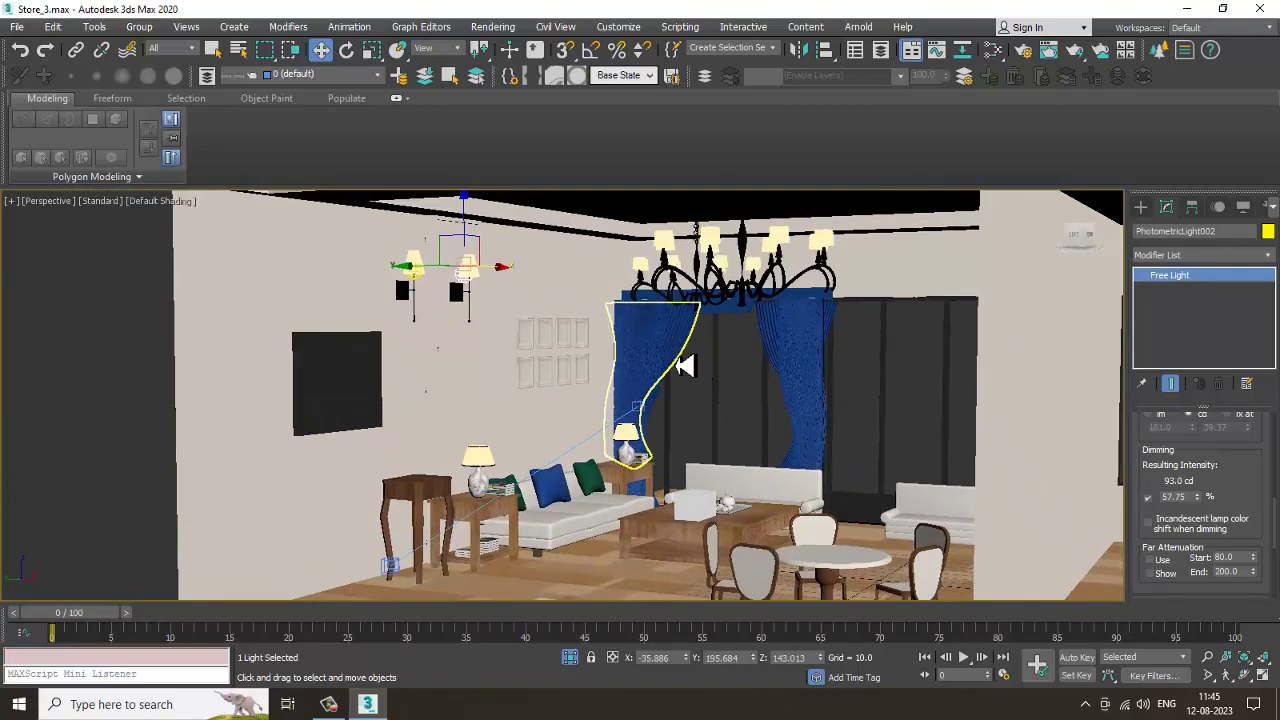
pyautogui.keyDown('alt'); pyautogui.moveTo(668, 402); pyautogui.dragTo(630, 425, button='middle'); pyautogui.keyUp('alt')
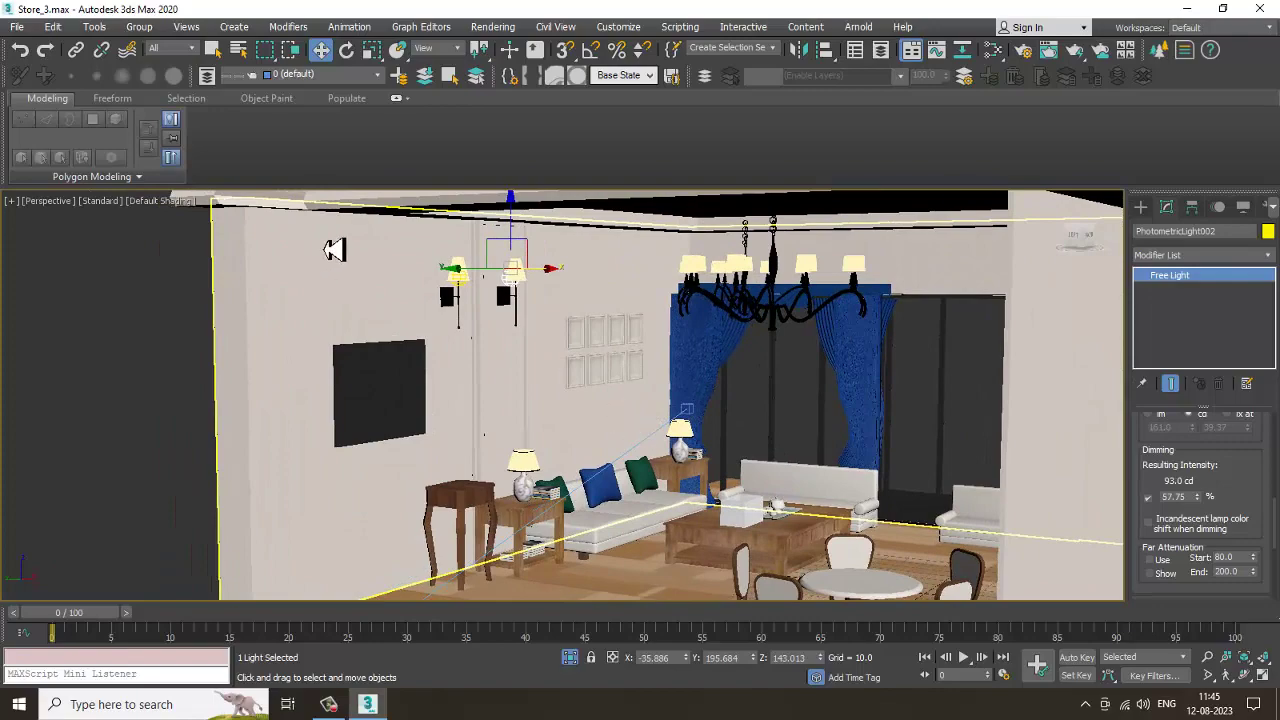
pyautogui.scroll(3, 467, 252)
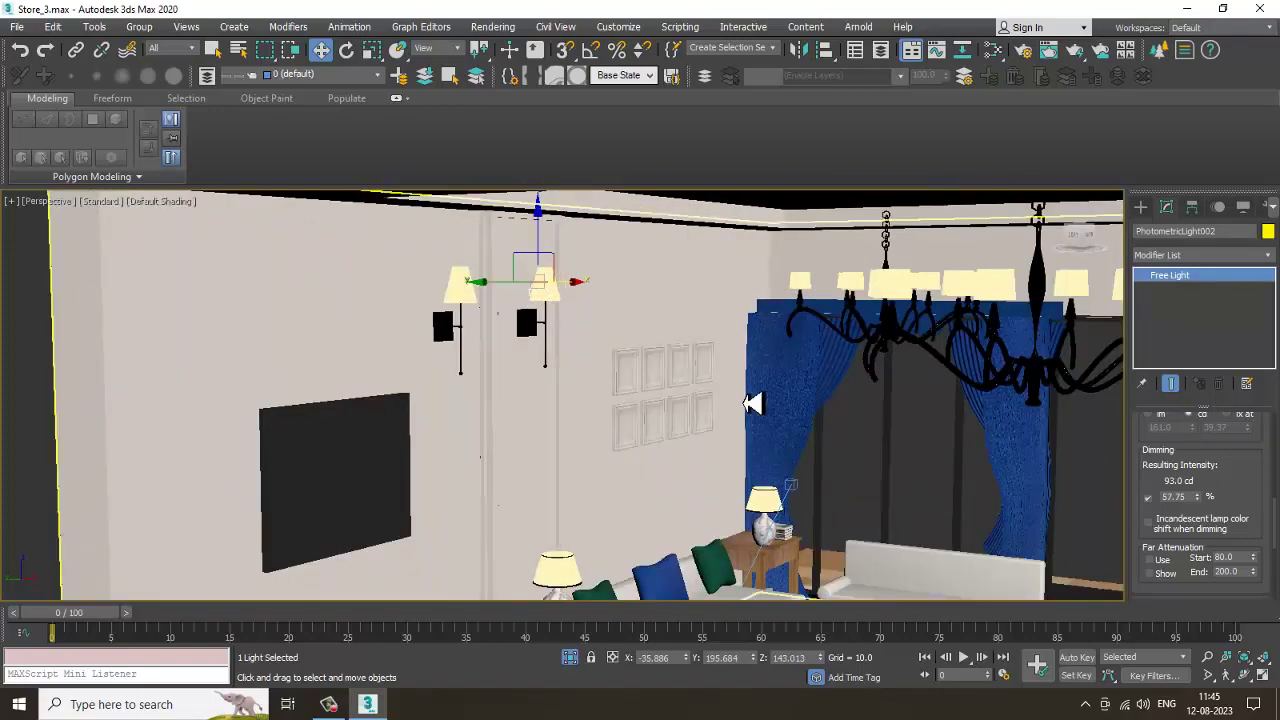
pyautogui.keyDown('alt'); pyautogui.moveTo(753, 402); pyautogui.dragTo(646, 371, button='middle'); pyautogui.keyUp('alt')
pyautogui.hotkey('alt', 'w')
pyautogui.middleClick(837, 346)
pyautogui.hotkey('alt', 'w')
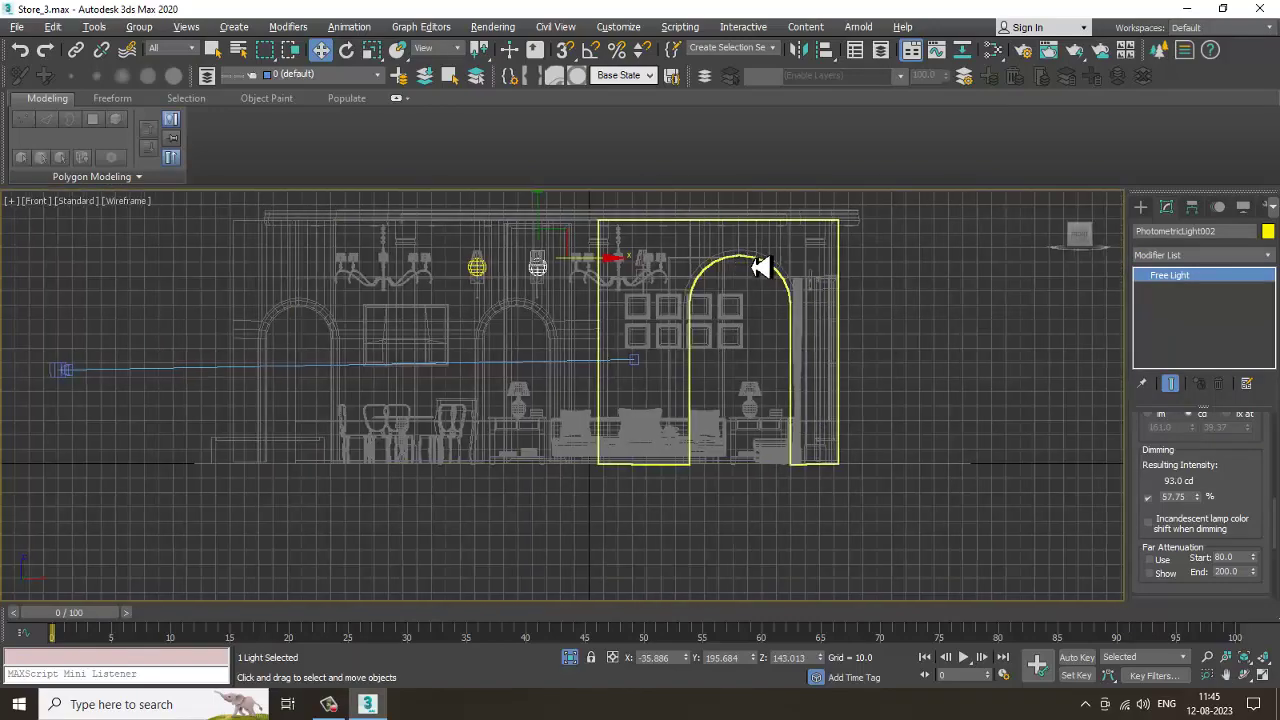
pyautogui.moveTo(760, 267); pyautogui.dragTo(810, 284, button='middle')
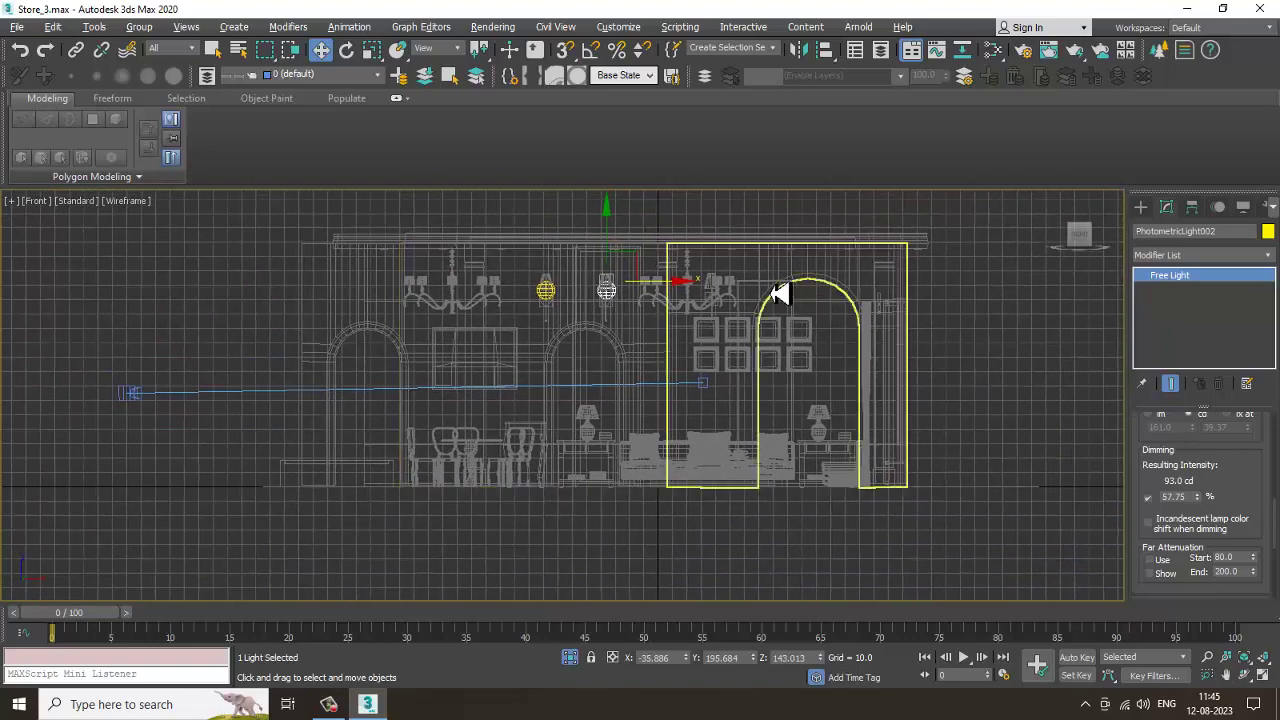
# Create a VRaySun in the Front view from about X 500, Z 234 outside the building, aimed down into the seating area
pyautogui.click(1141, 207)
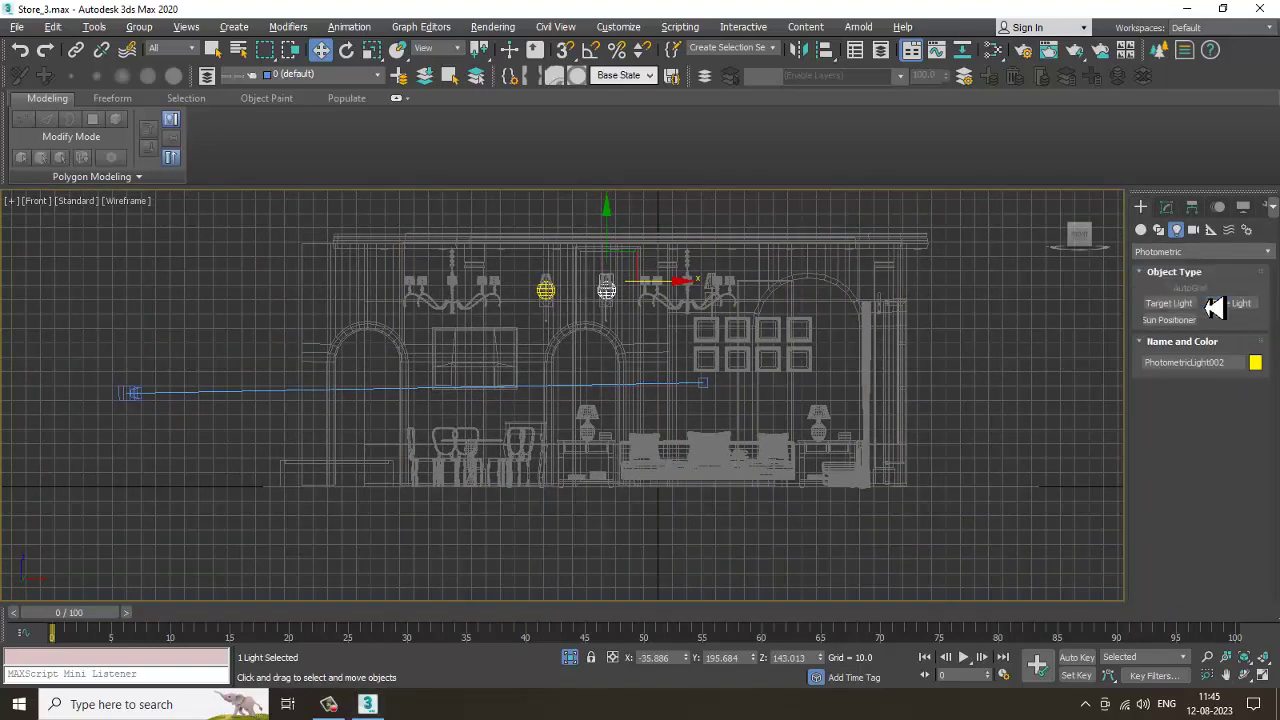
pyautogui.click(1234, 321)
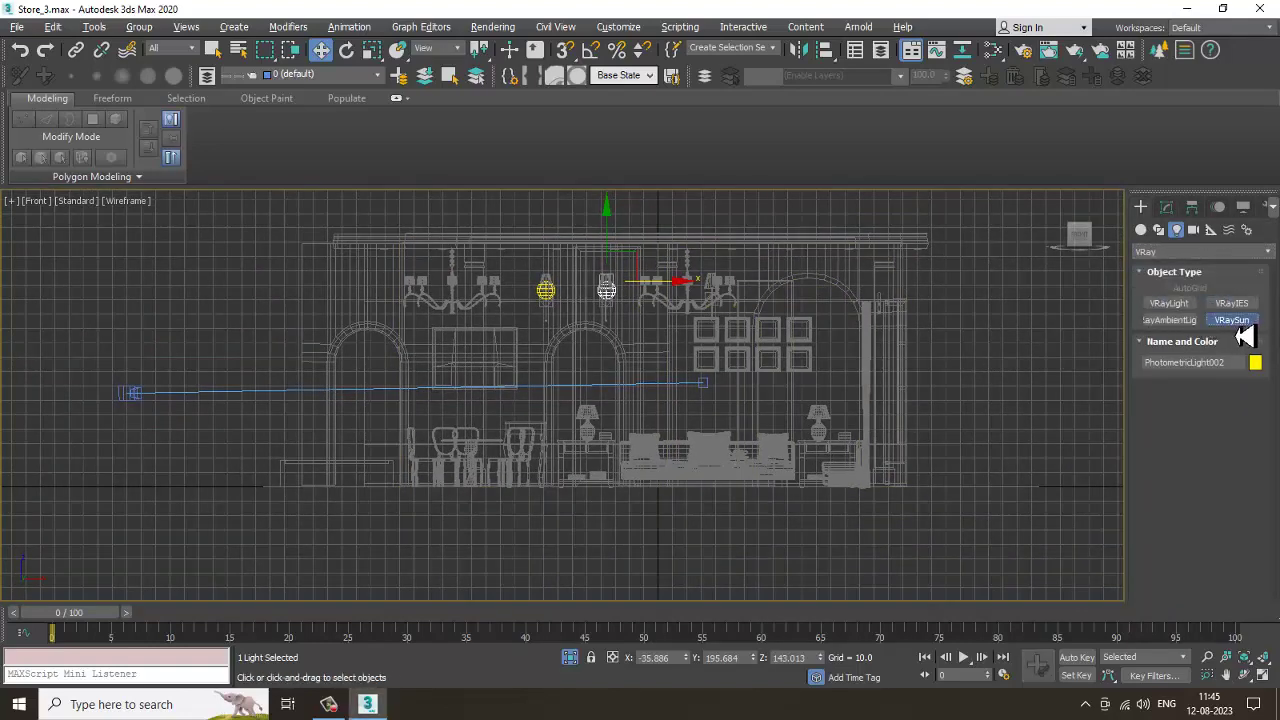
pyautogui.moveTo(786, 340); pyautogui.dragTo(351, 340, button='middle')
pyautogui.scroll(-2, 370, 332)
pyautogui.moveTo(531, 308); pyautogui.dragTo(577, 335, button='middle')
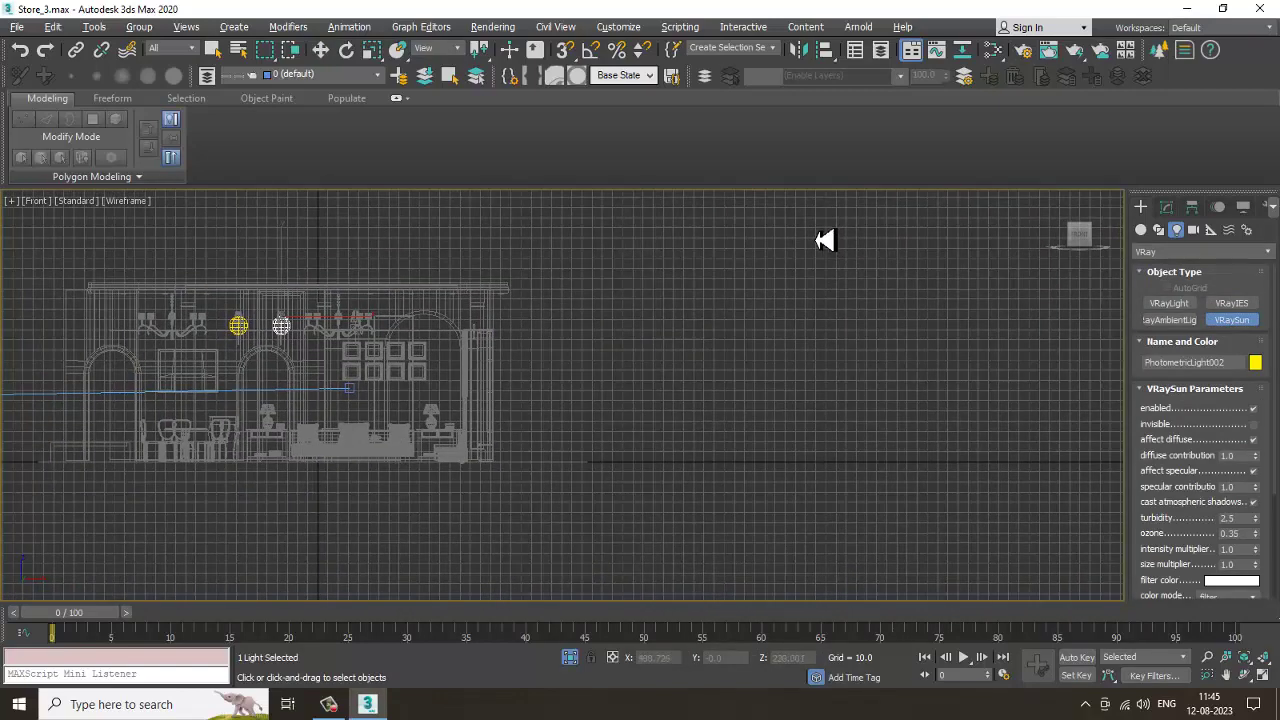
pyautogui.moveTo(827, 228); pyautogui.dragTo(346, 441)
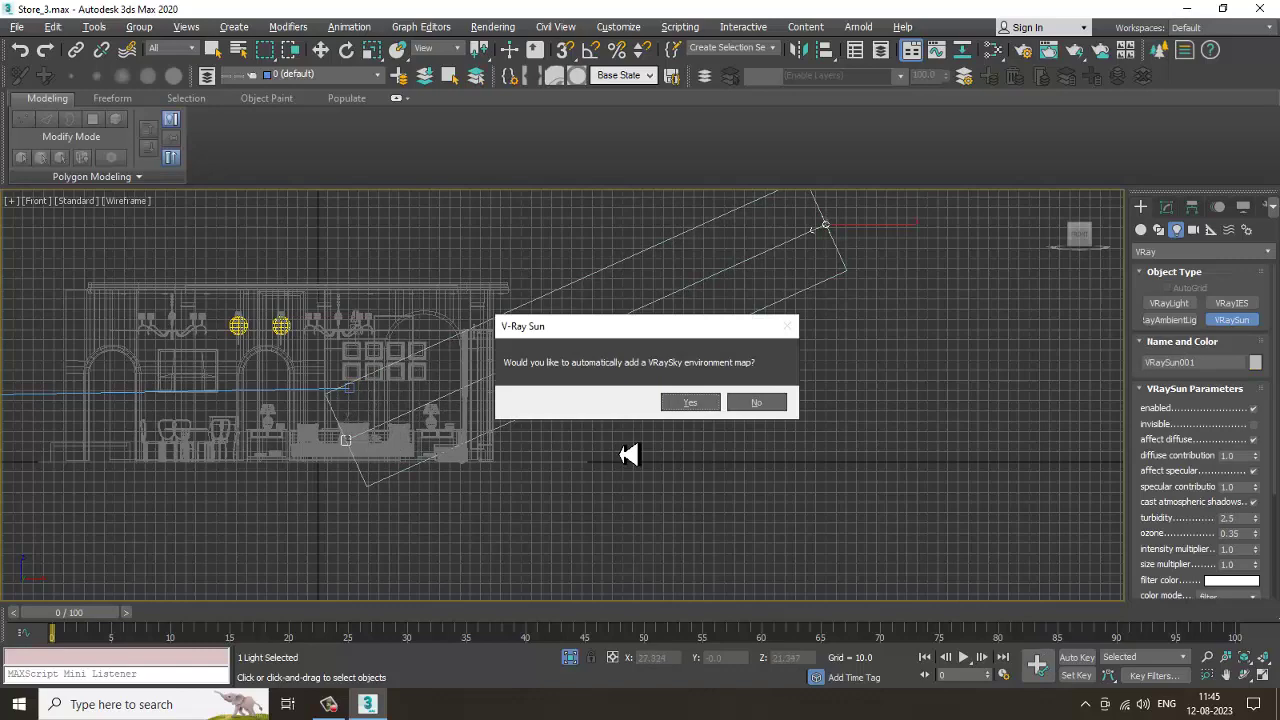
# Add a VRaySky environment map for the sun, replacing the existing environment map, and end sun creation
pyautogui.click(706, 402)
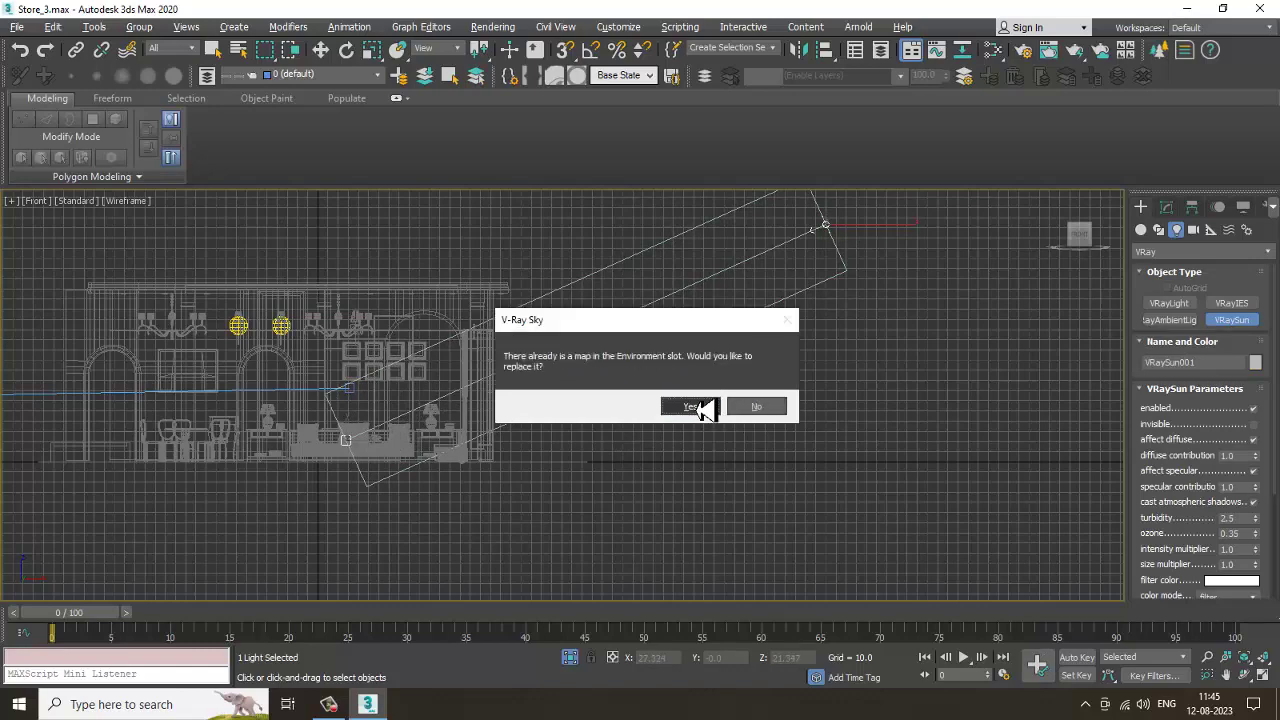
pyautogui.click(700, 407)
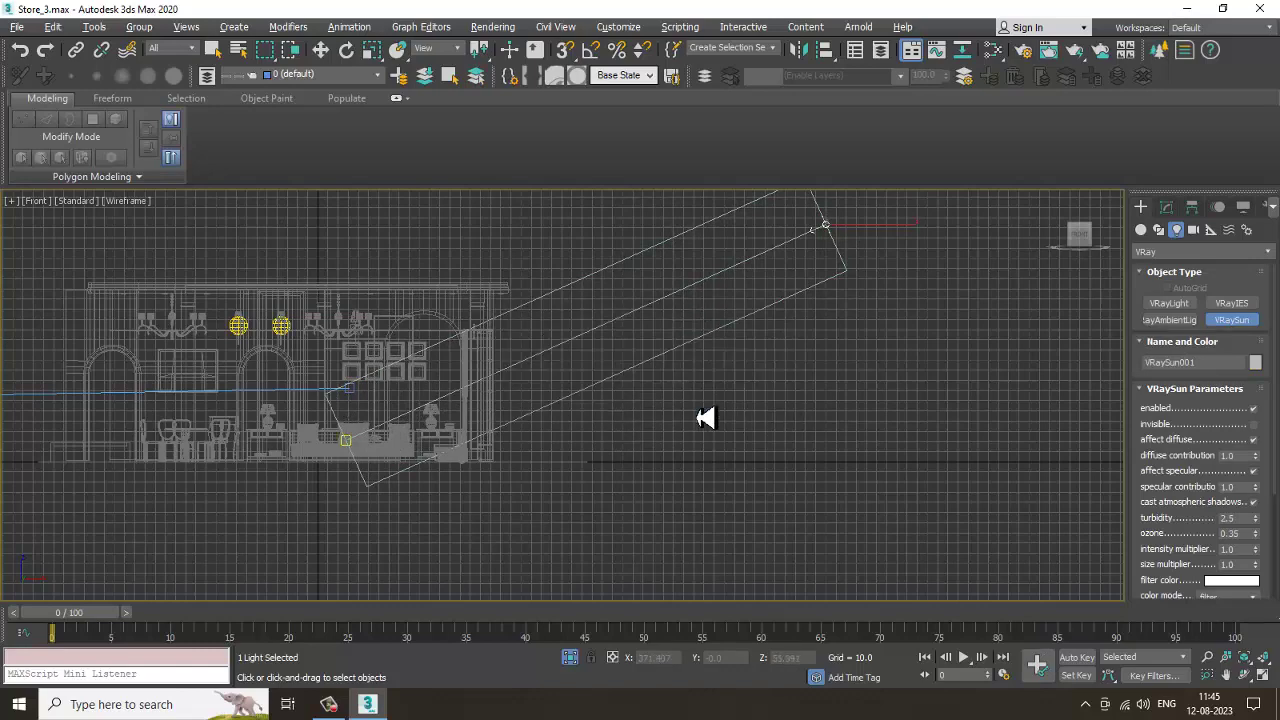
pyautogui.rightClick(706, 418)
# Select the VRaySun above the building in the maximized perspective view and open its parameters for editing
pyautogui.hotkey('alt', 'w')
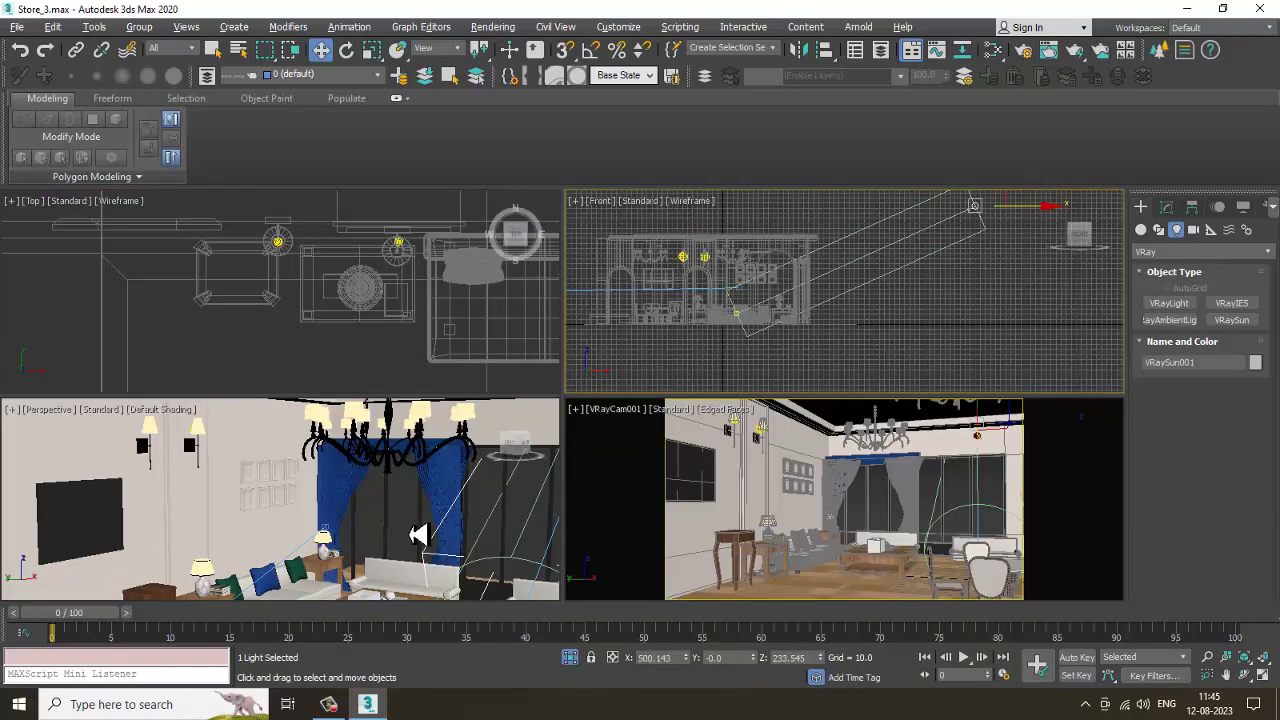
pyautogui.hotkey('alt', 'w')
pyautogui.scroll(-5, 420, 500)
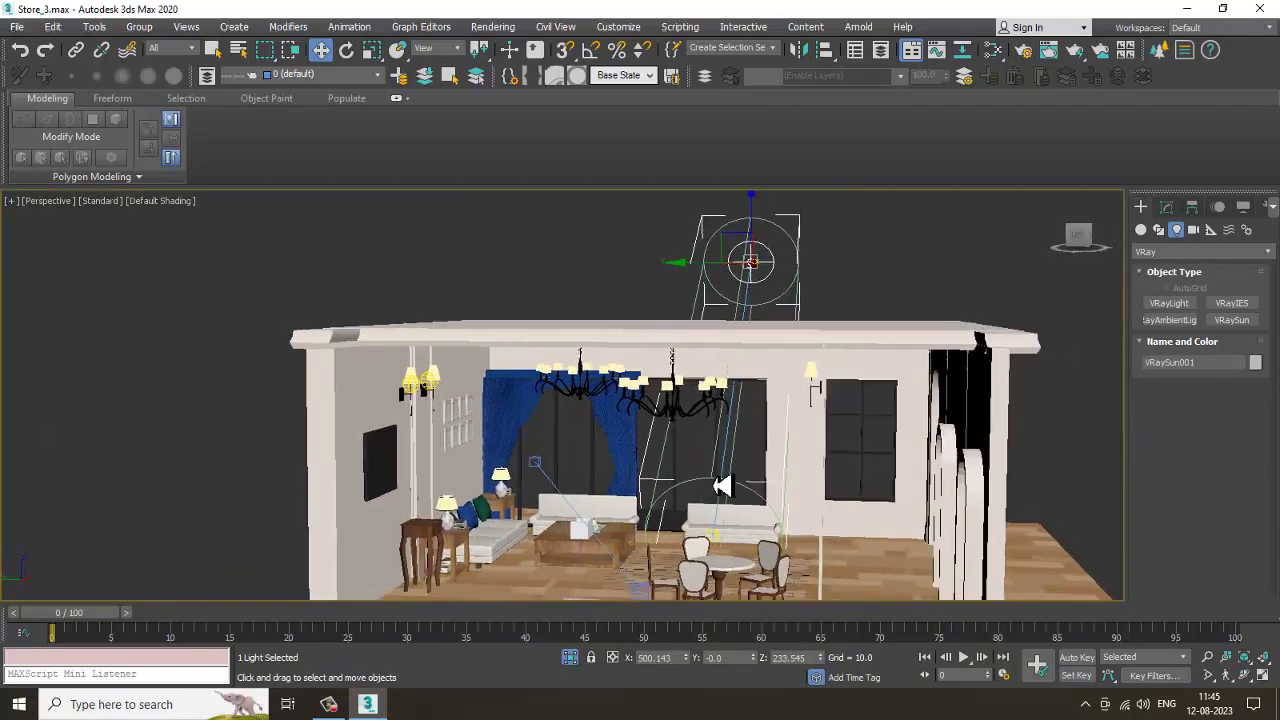
pyautogui.keyDown('ctrl'); pyautogui.click(728, 548); pyautogui.keyUp('ctrl')
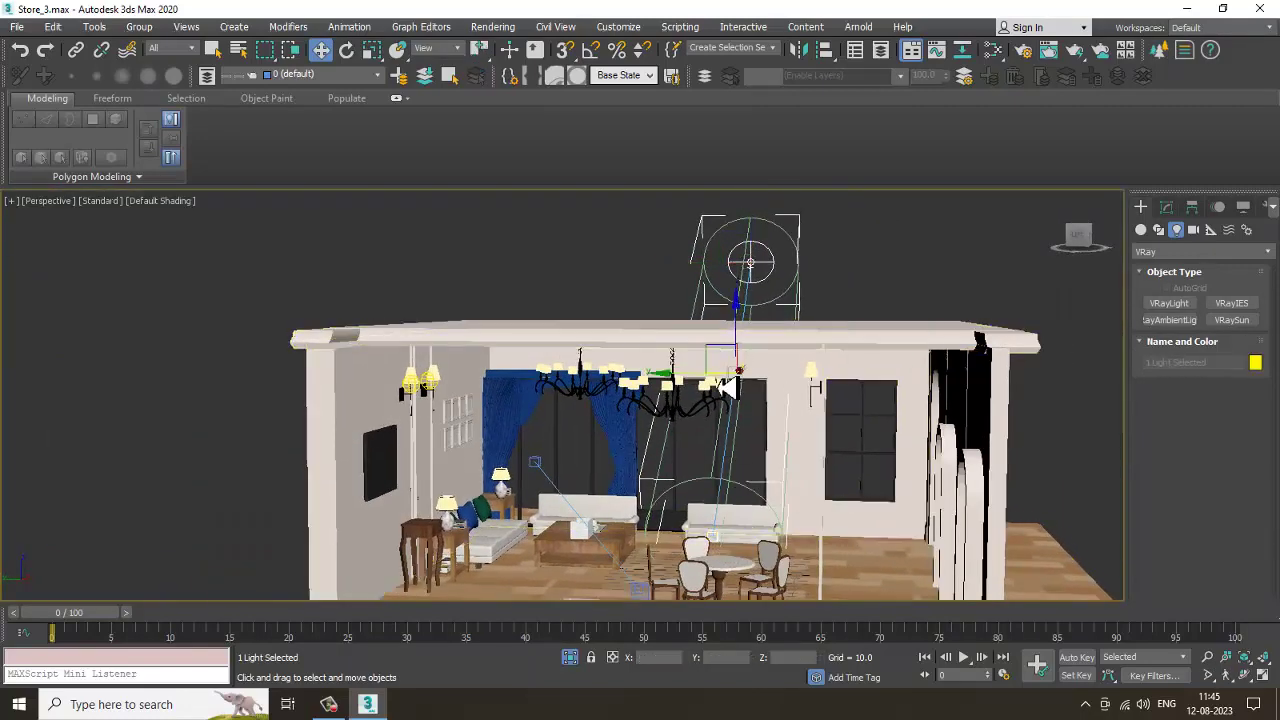
pyautogui.keyDown('alt'); pyautogui.moveTo(749, 432); pyautogui.dragTo(739, 419, button='middle'); pyautogui.keyUp('alt')
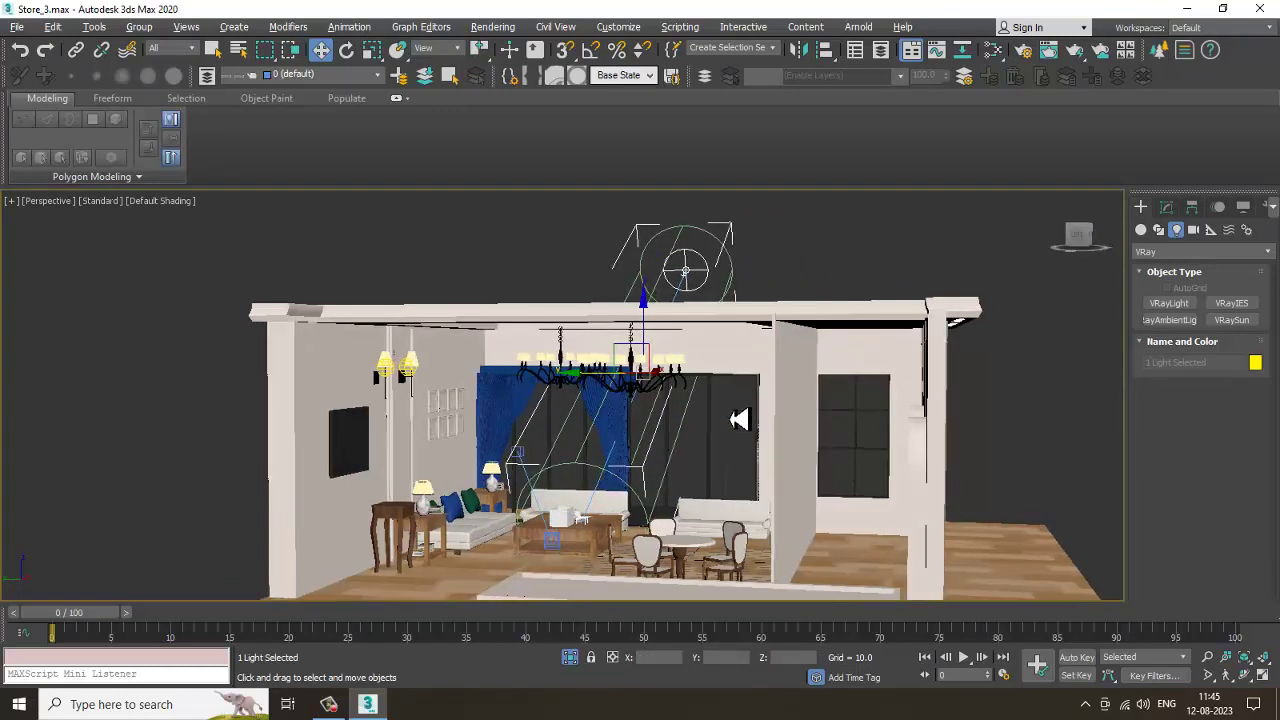
pyautogui.click(732, 273)
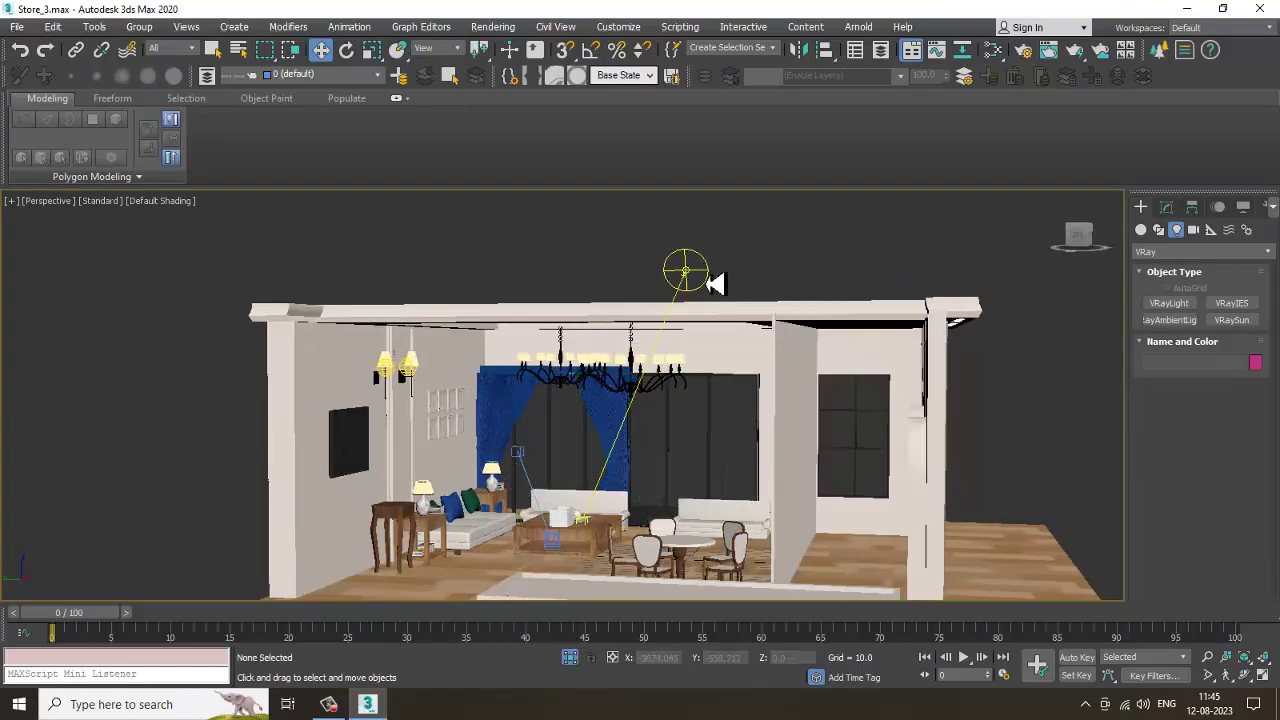
pyautogui.click(708, 284)
pyautogui.click(1166, 206)
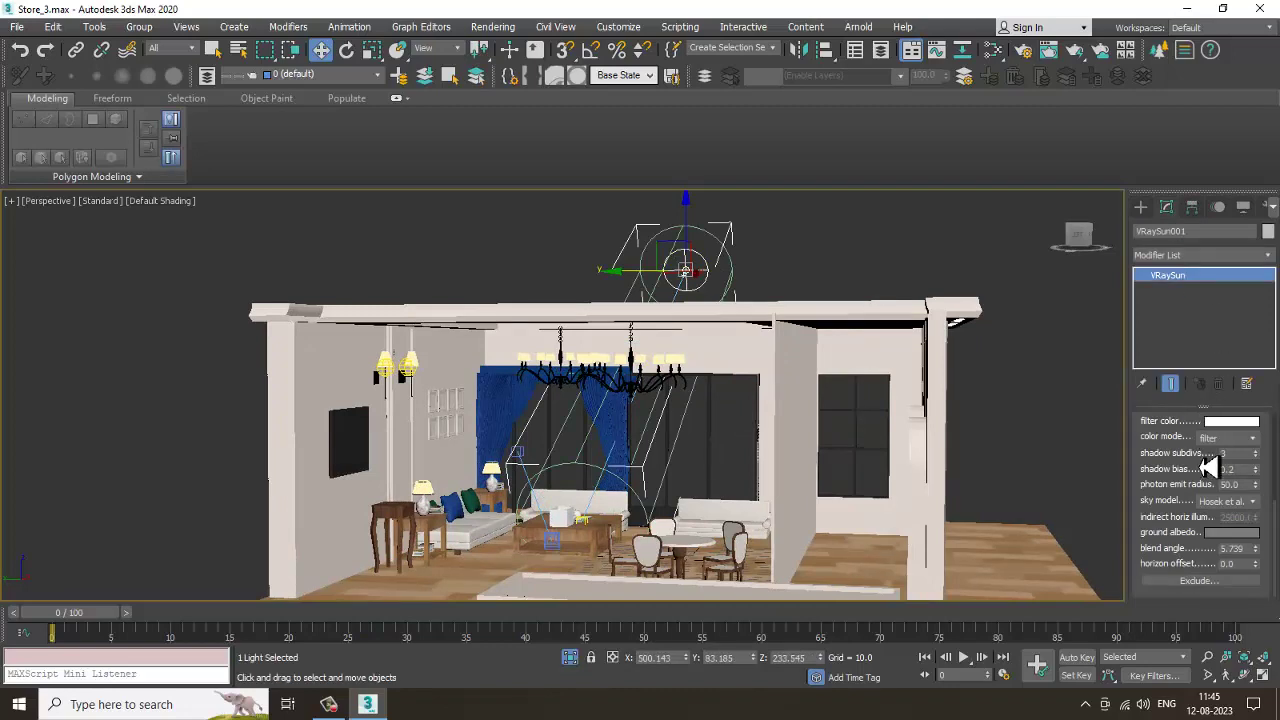
# Set the sun's filter color to a warm cream, RGB 213, 198, 171, and its photon emit radius to 142.5
pyautogui.click(1240, 424)
pyautogui.moveTo(400, 195); pyautogui.dragTo(340, 167)
pyautogui.moveTo(482, 226); pyautogui.dragTo(474, 186)
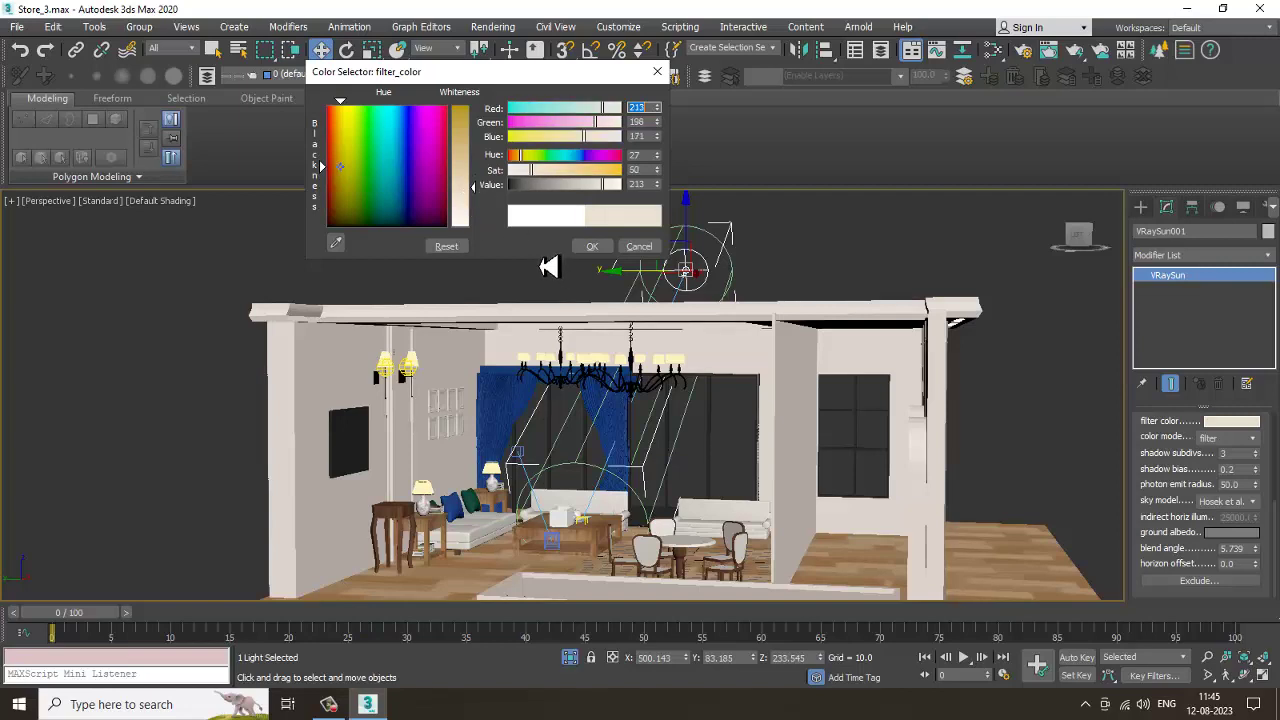
pyautogui.click(592, 246)
pyautogui.moveTo(1265, 497); pyautogui.dragTo(1255, 347)
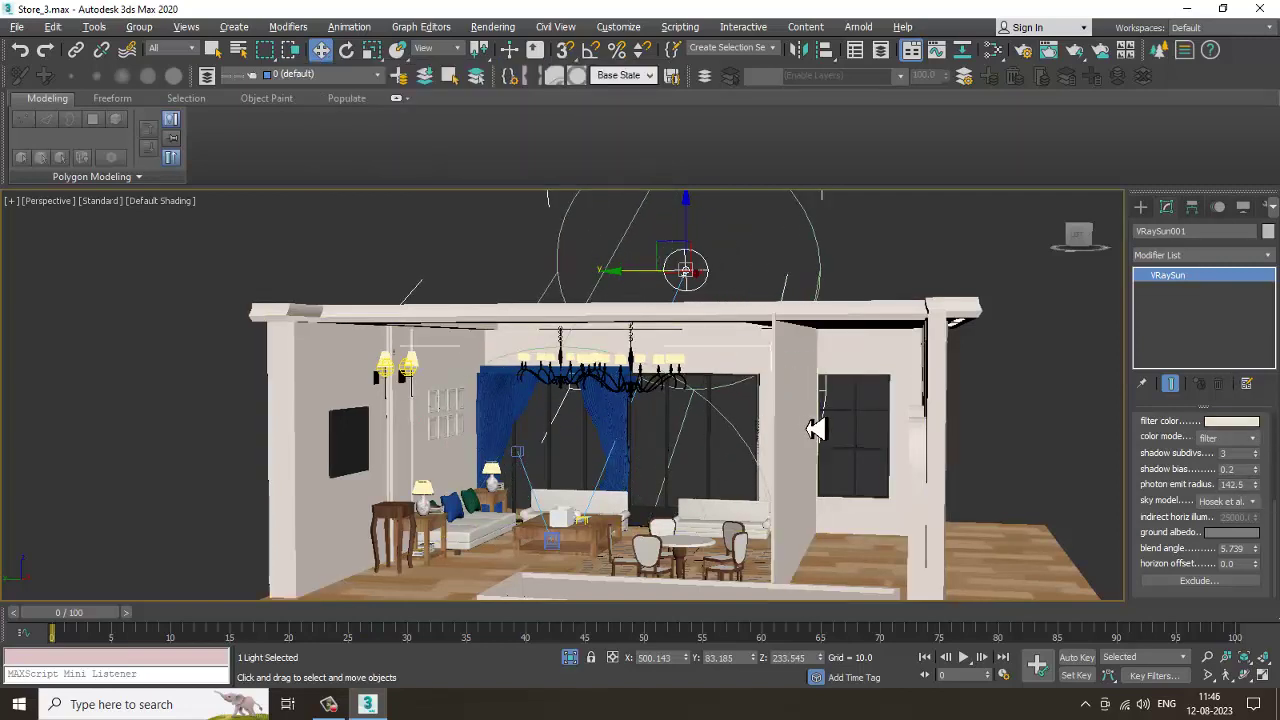
# Set the sun's ozone to 0.5 and its turbidity to 2.7
pyautogui.scroll(2, 817, 427)
pyautogui.keyDown('alt'); pyautogui.moveTo(817, 427); pyautogui.dragTo(900, 352, button='middle'); pyautogui.keyUp('alt')
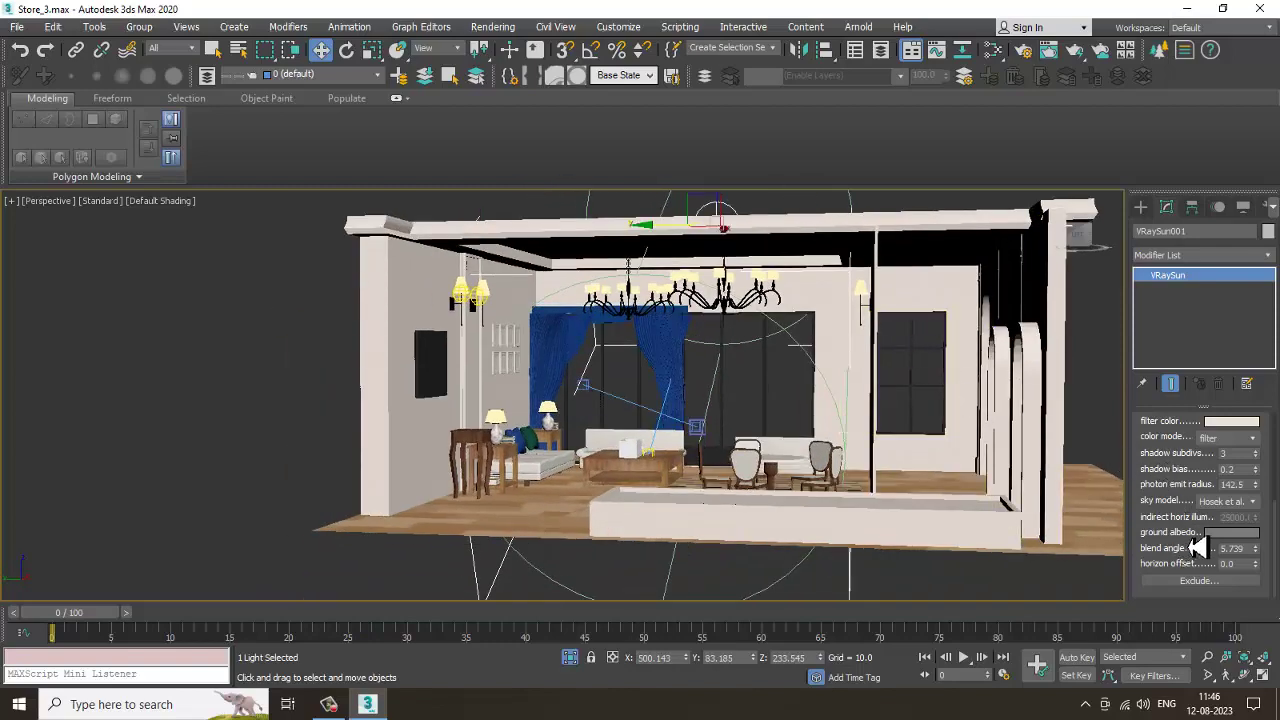
pyautogui.scroll(3, 1210, 515)
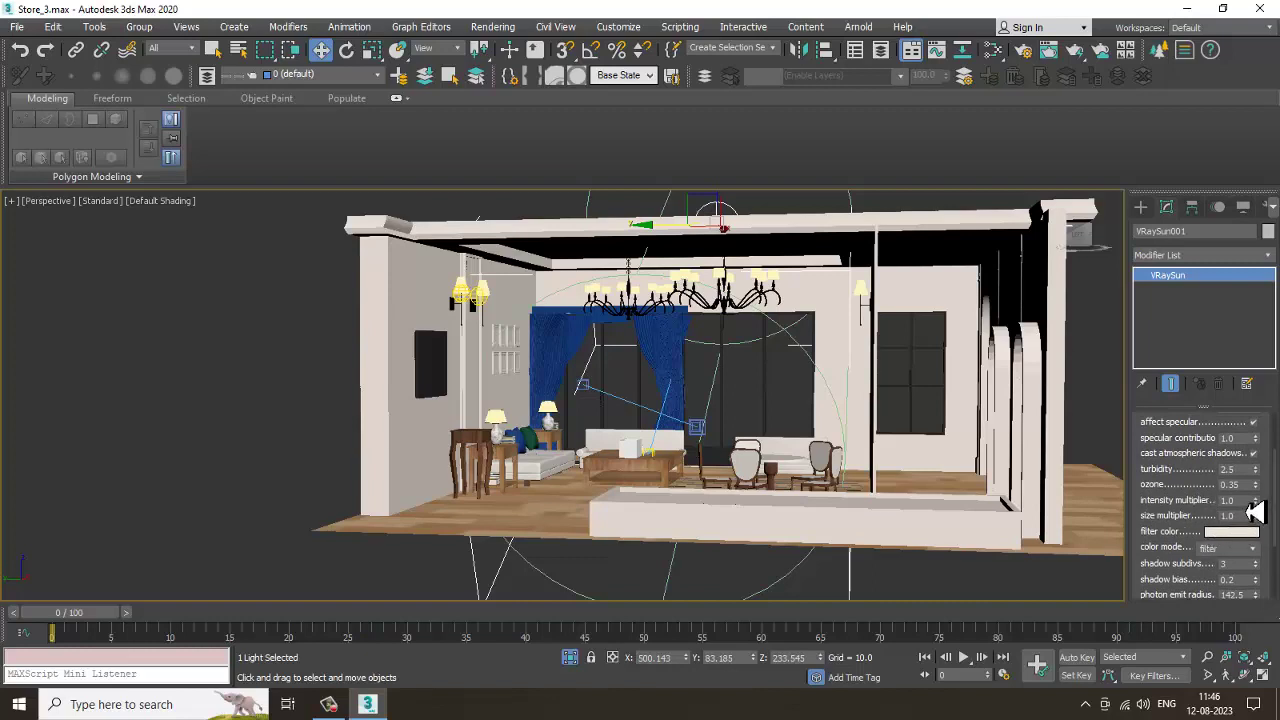
pyautogui.moveTo(1240, 487); pyautogui.dragTo(1154, 492)
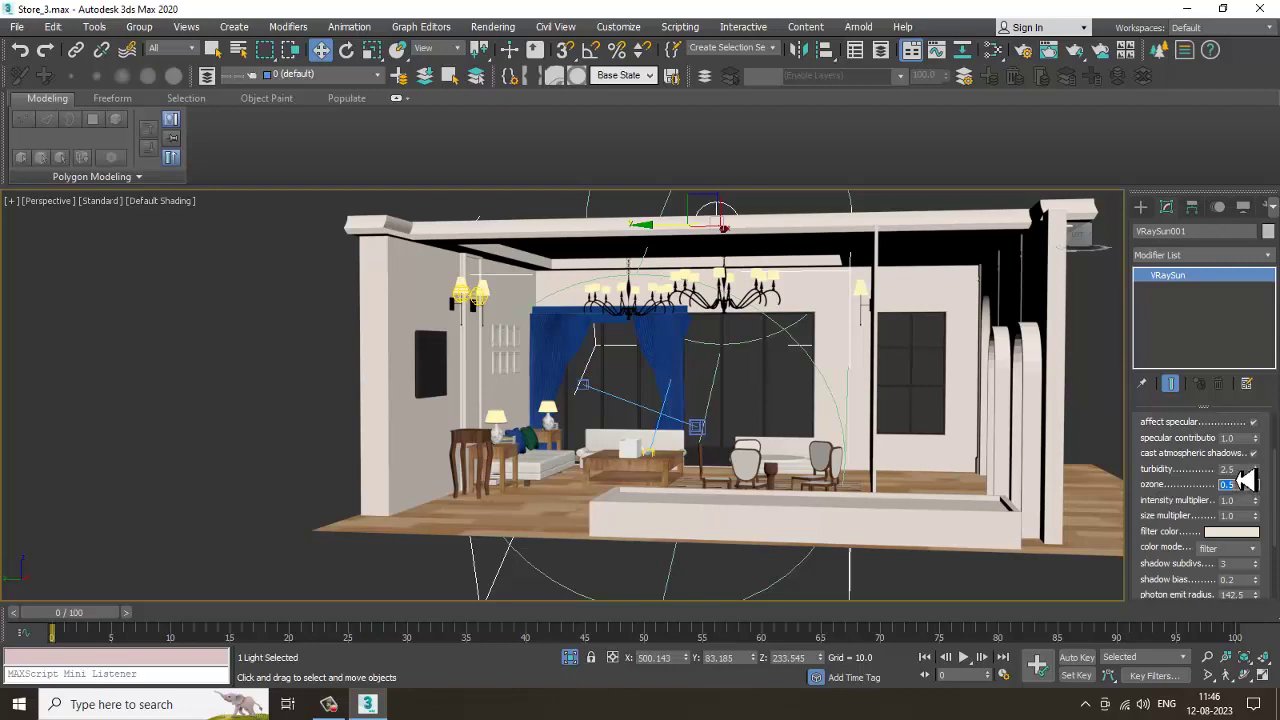
pyautogui.moveTo(1232, 469); pyautogui.dragTo(1185, 466)
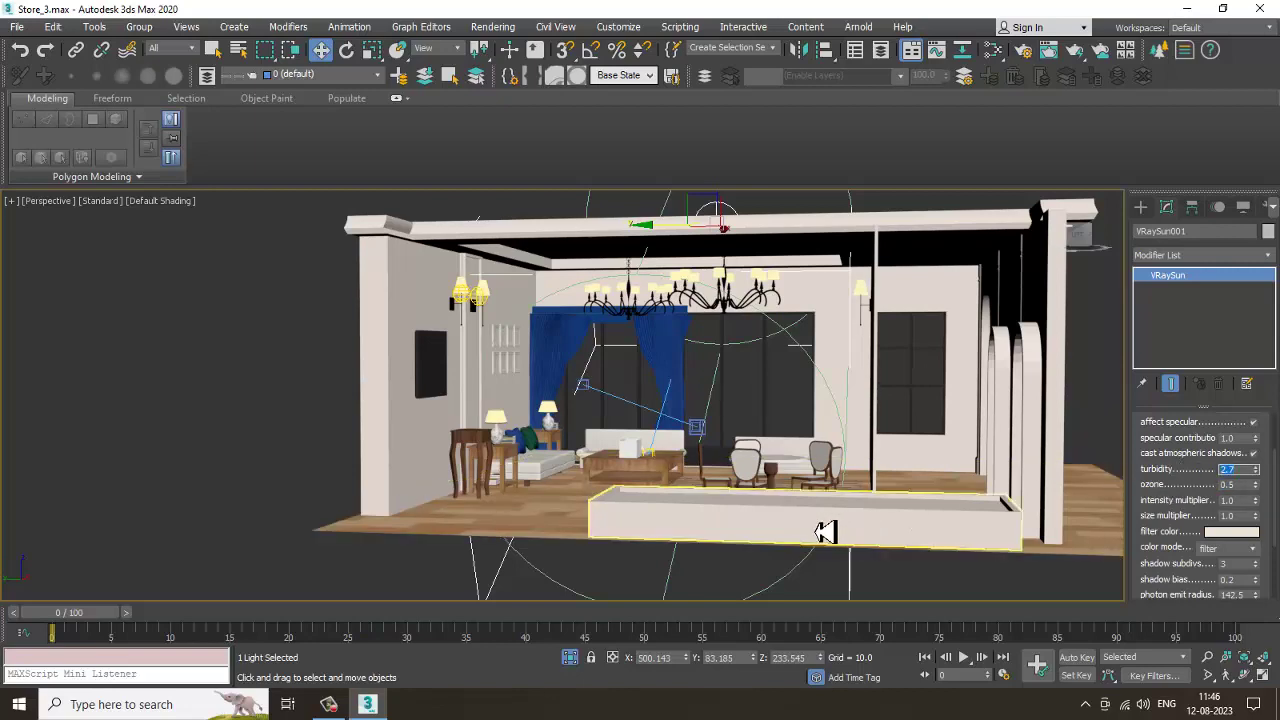
# Frame the seating area and curtained windows in the maximized perspective view and start V-Ray IPR rendering in it
pyautogui.scroll(3, 823, 520)
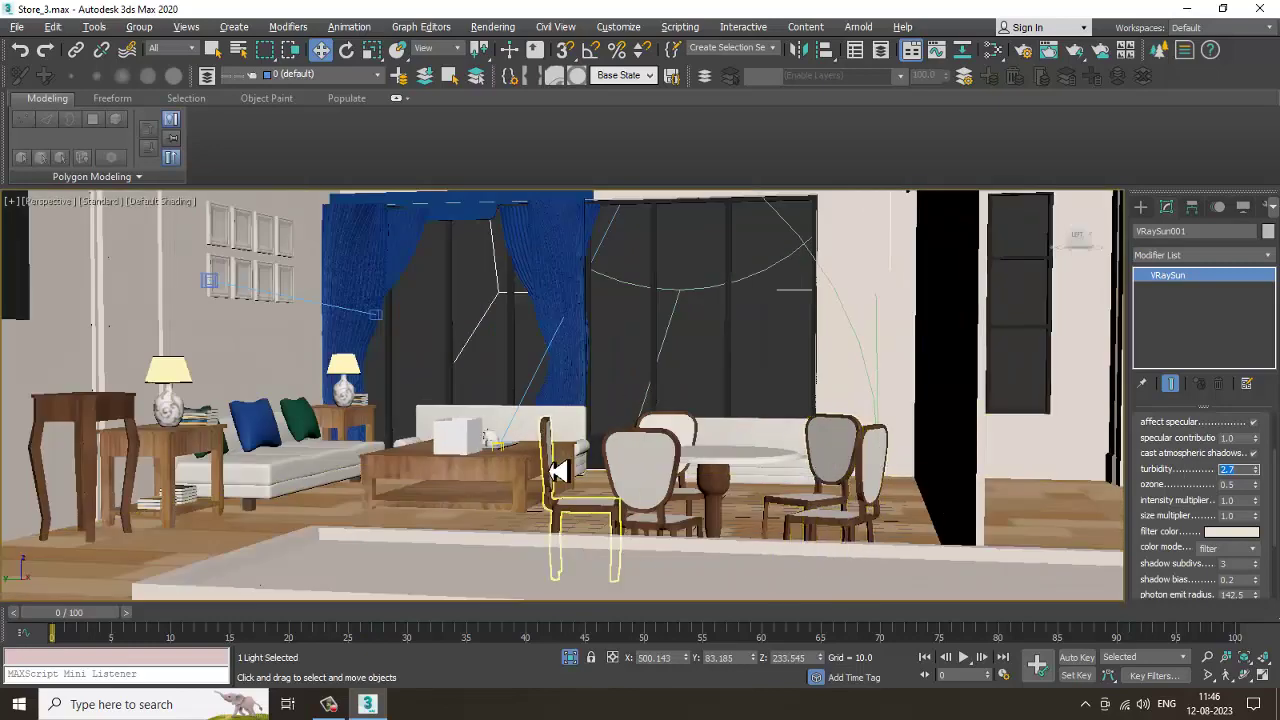
pyautogui.click(655, 380)
pyautogui.moveTo(668, 378)
pyautogui.mouseDown(button='middle')
pyautogui.moveTo(661, 420)
pyautogui.moveTo(661, 400)
pyautogui.mouseUp(button='middle')
pyautogui.hotkey('alt', 'w')
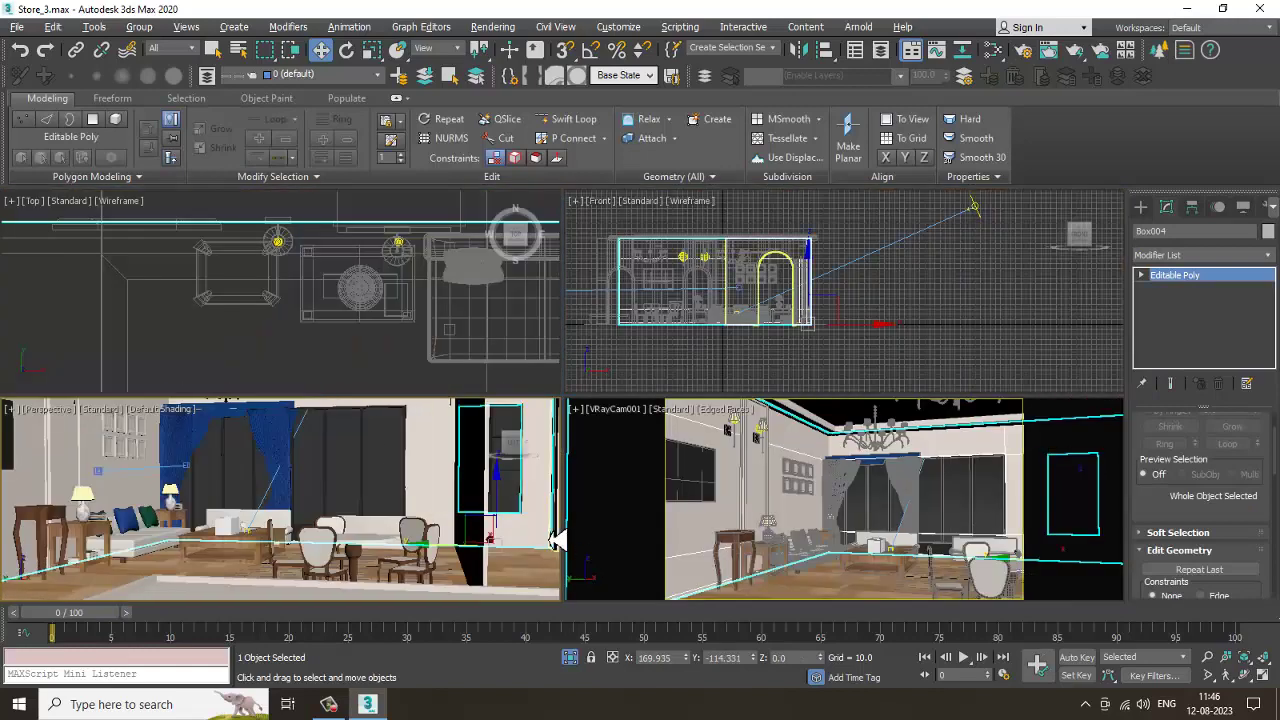
pyautogui.click(118, 520)
pyautogui.hotkey('alt', 'w')
pyautogui.hotkey('alt', 'w')
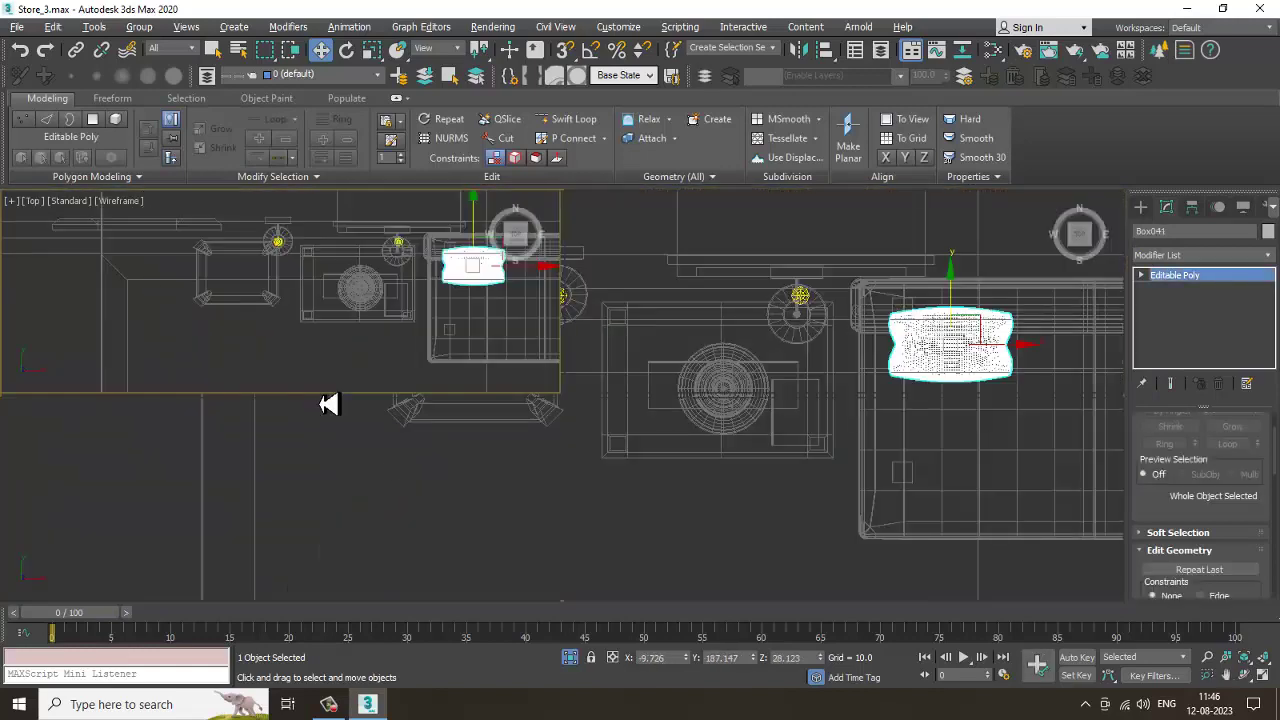
pyautogui.click(284, 517)
pyautogui.hotkey('alt', 'w')
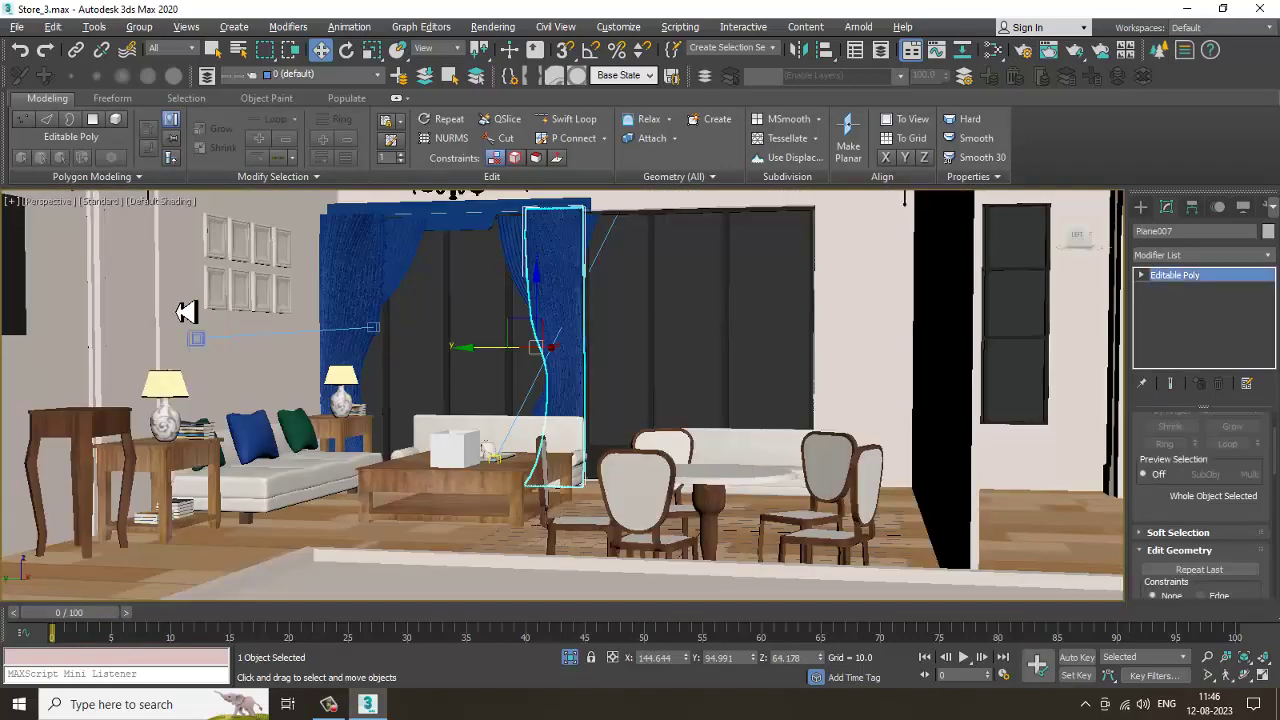
pyautogui.click(104, 206)
pyautogui.click(150, 250)
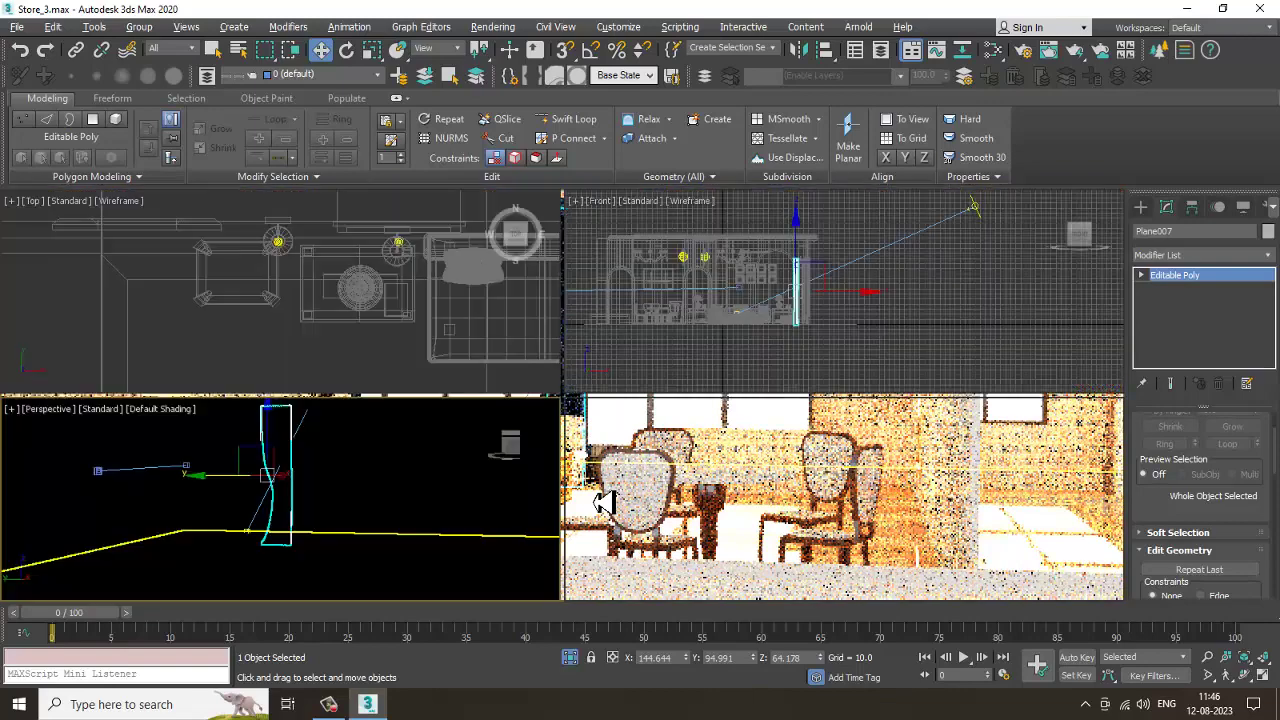
# Reselect the VRaySun and lower its intensity multiplier, trying 0.2 and 0.05 before settling on 0.08
pyautogui.click(248, 488)
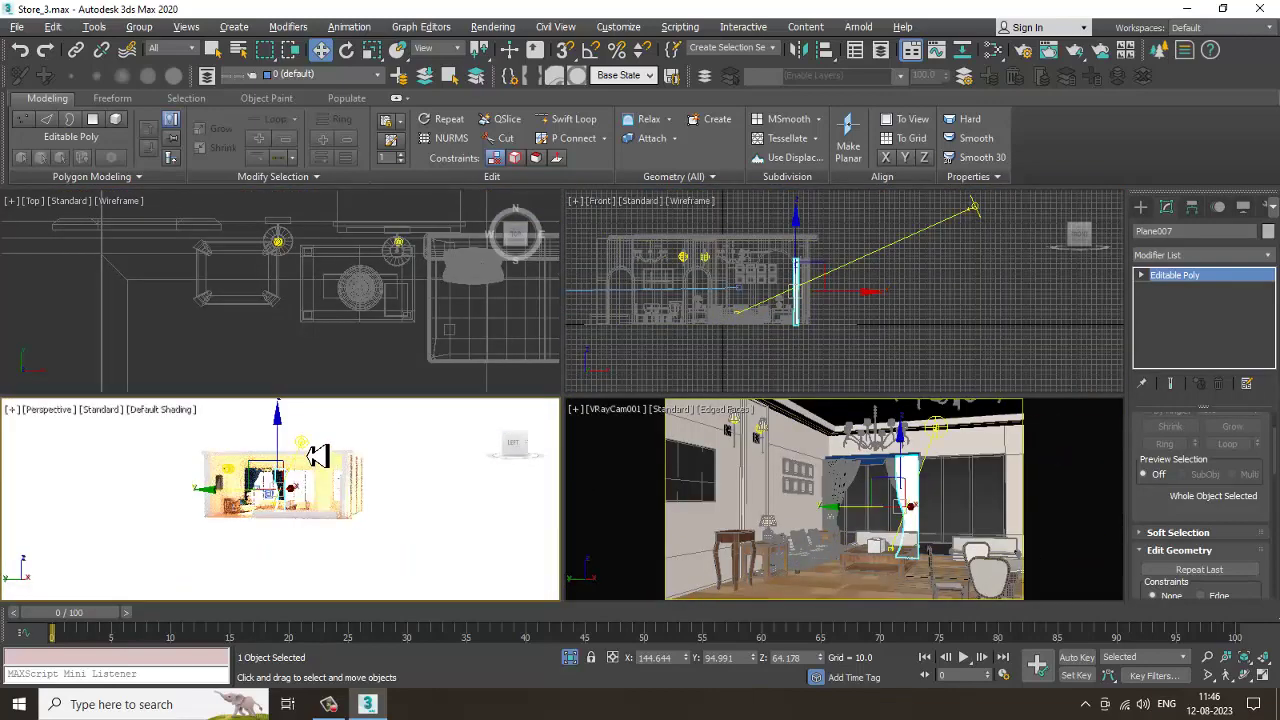
pyautogui.click(302, 443)
pyautogui.scroll(3, 288, 495)
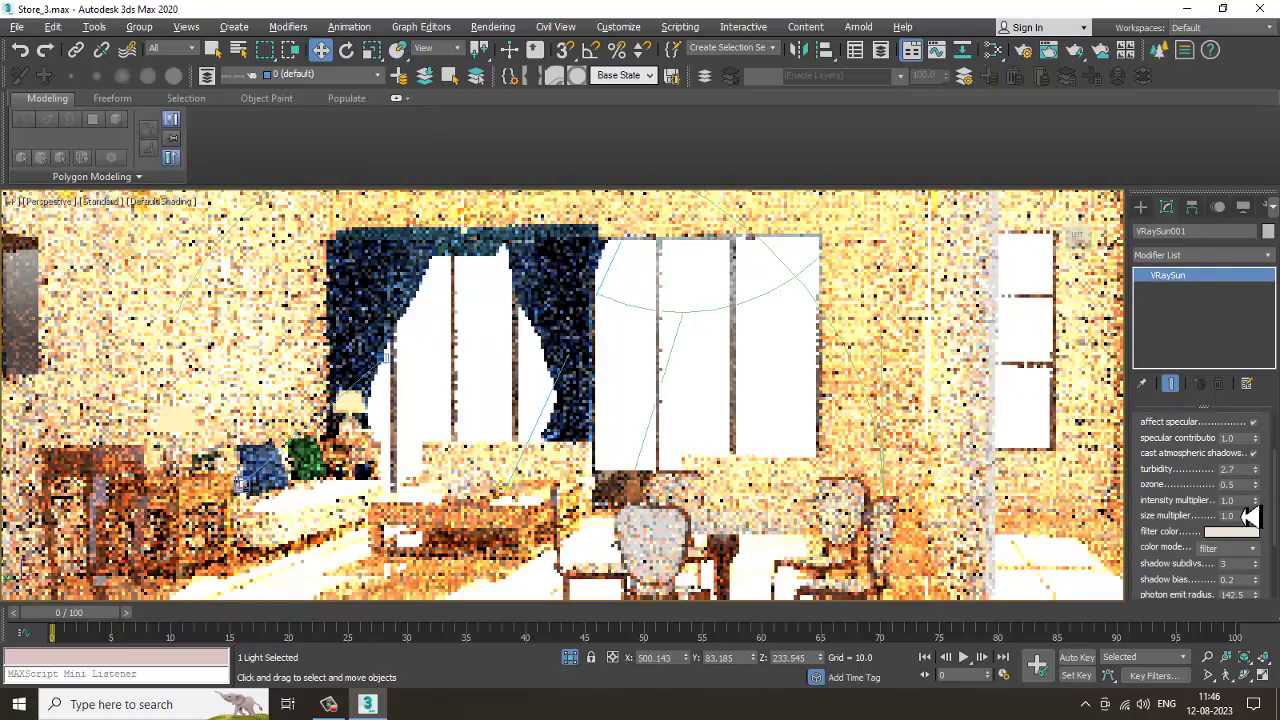
pyautogui.write('0.2')
pyautogui.press('Return')
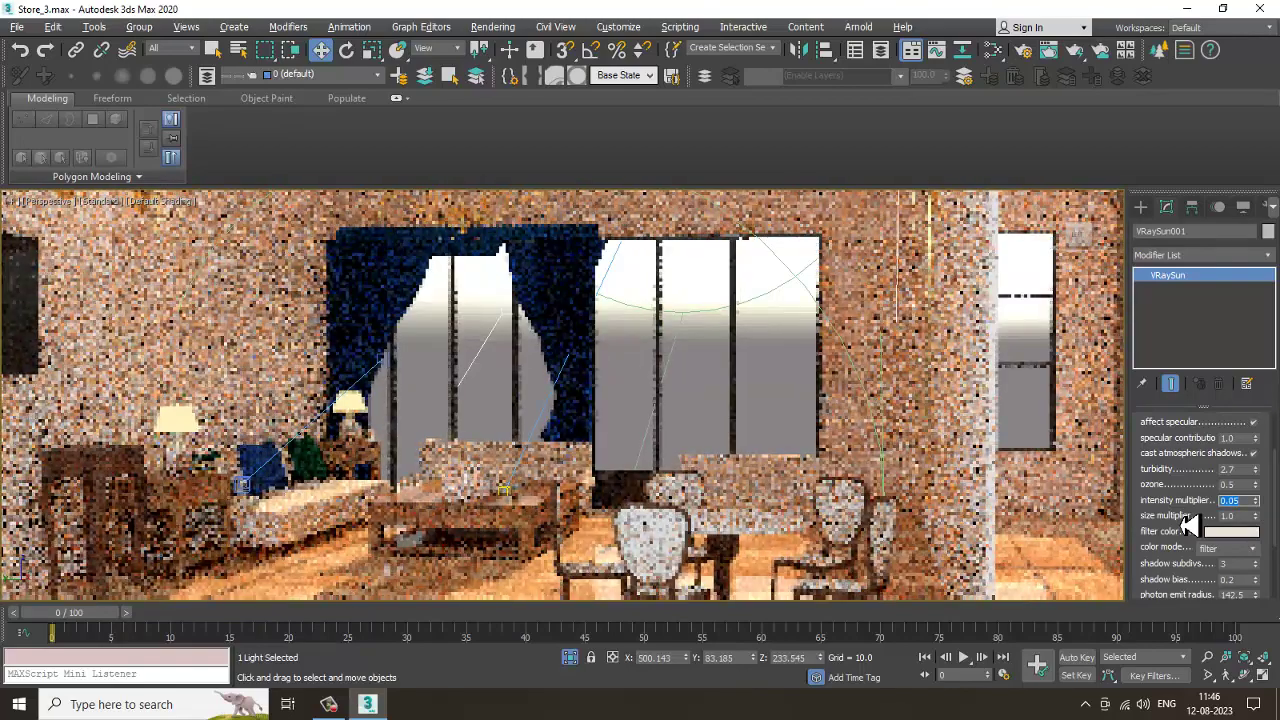
pyautogui.write('0.08')
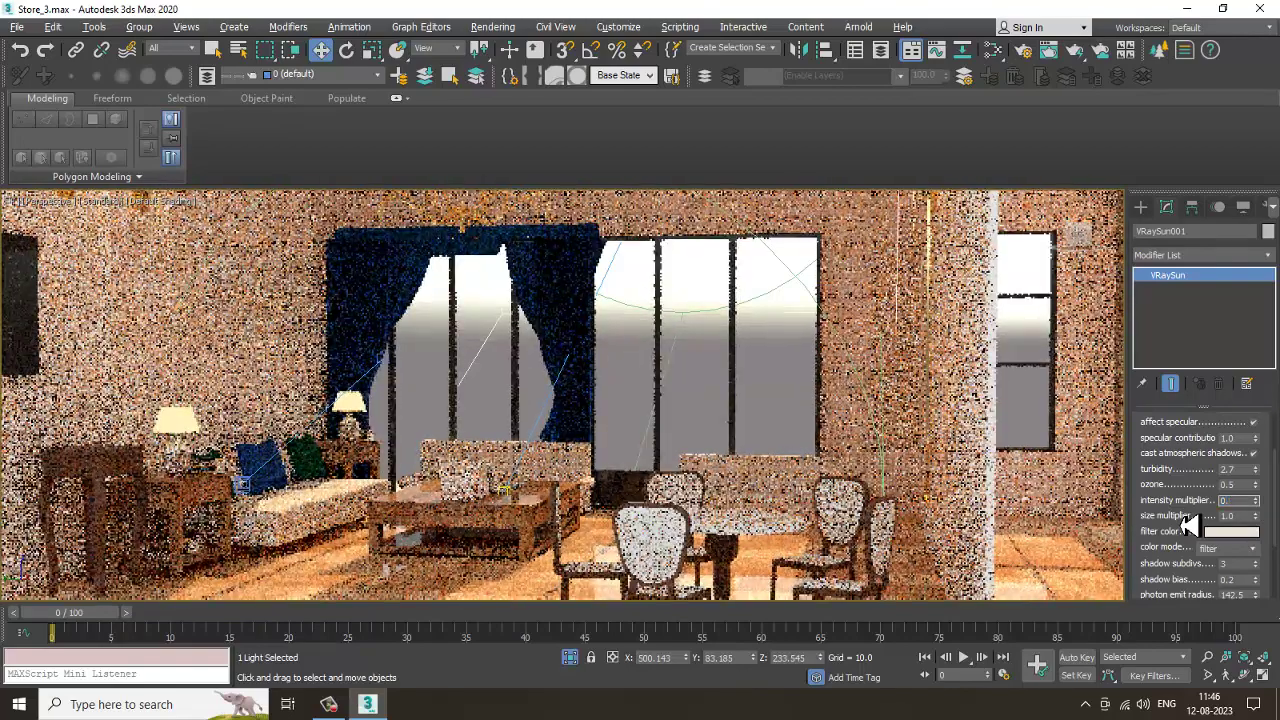
pyautogui.press('Return')
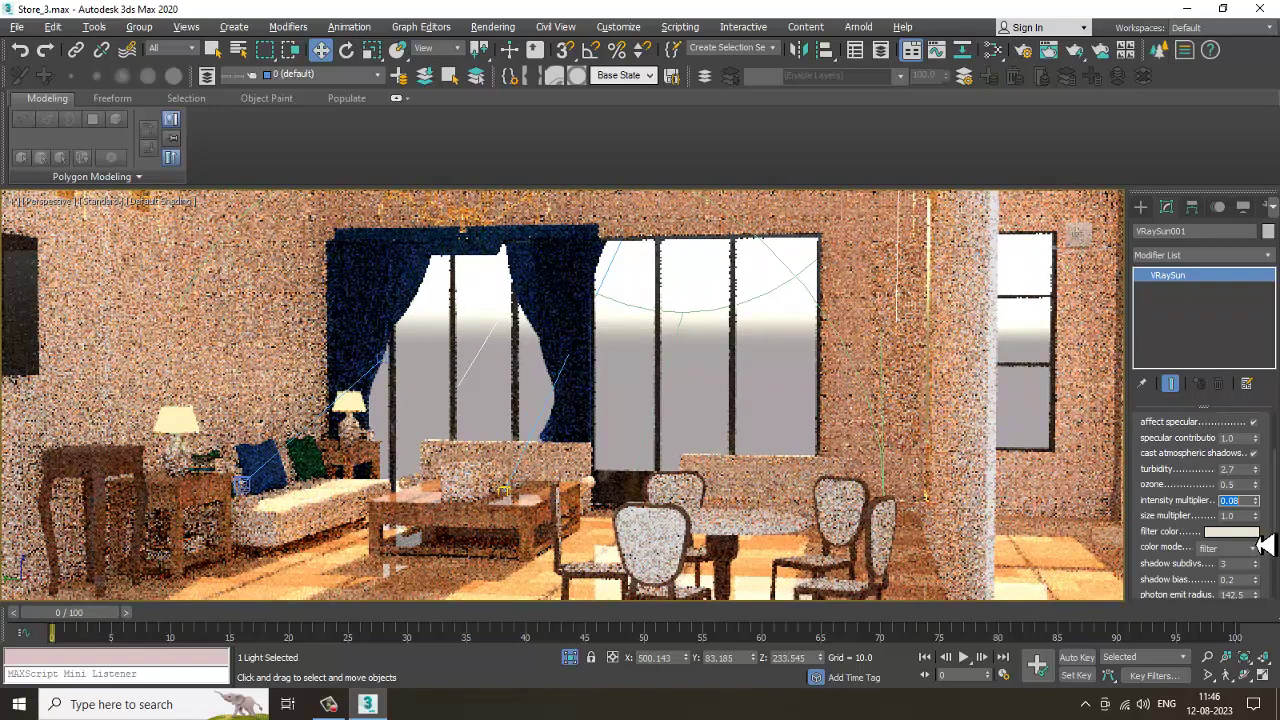
# Adjust the sun's filter color to a warm beige with RGB 226, 207, 183
pyautogui.click(1232, 533)
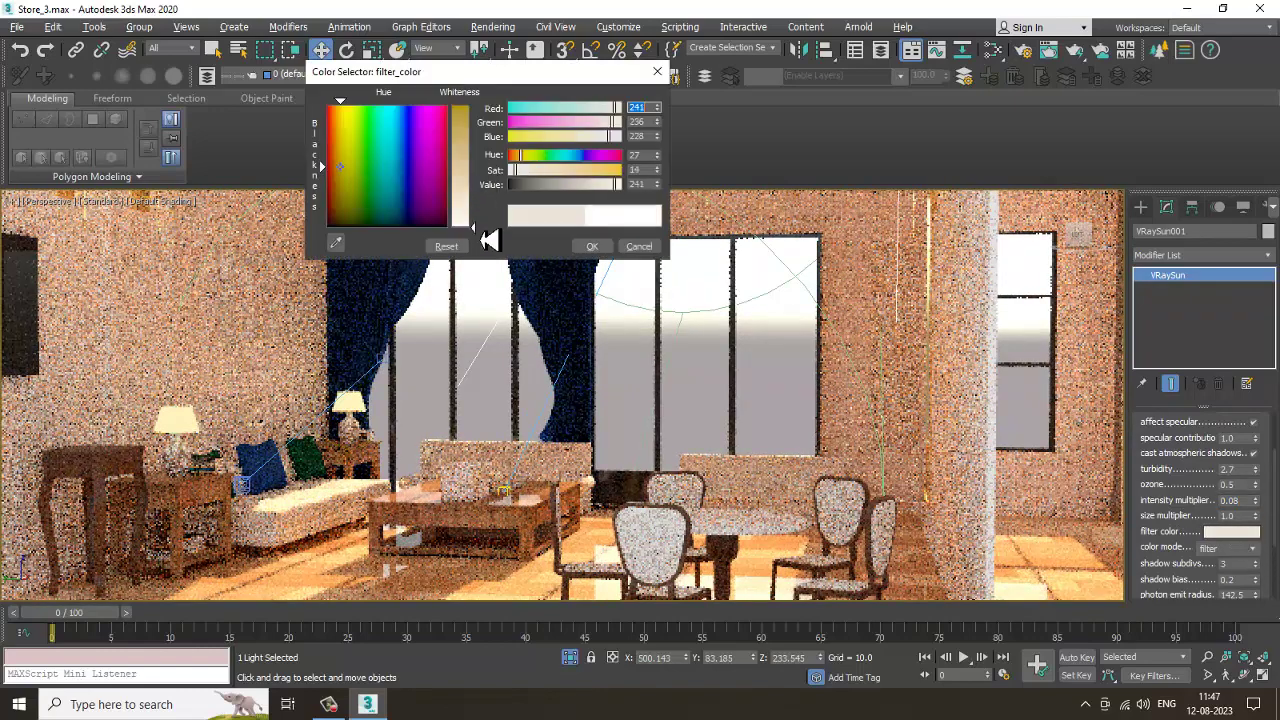
pyautogui.moveTo(489, 240); pyautogui.dragTo(475, 209)
pyautogui.click(362, 172)
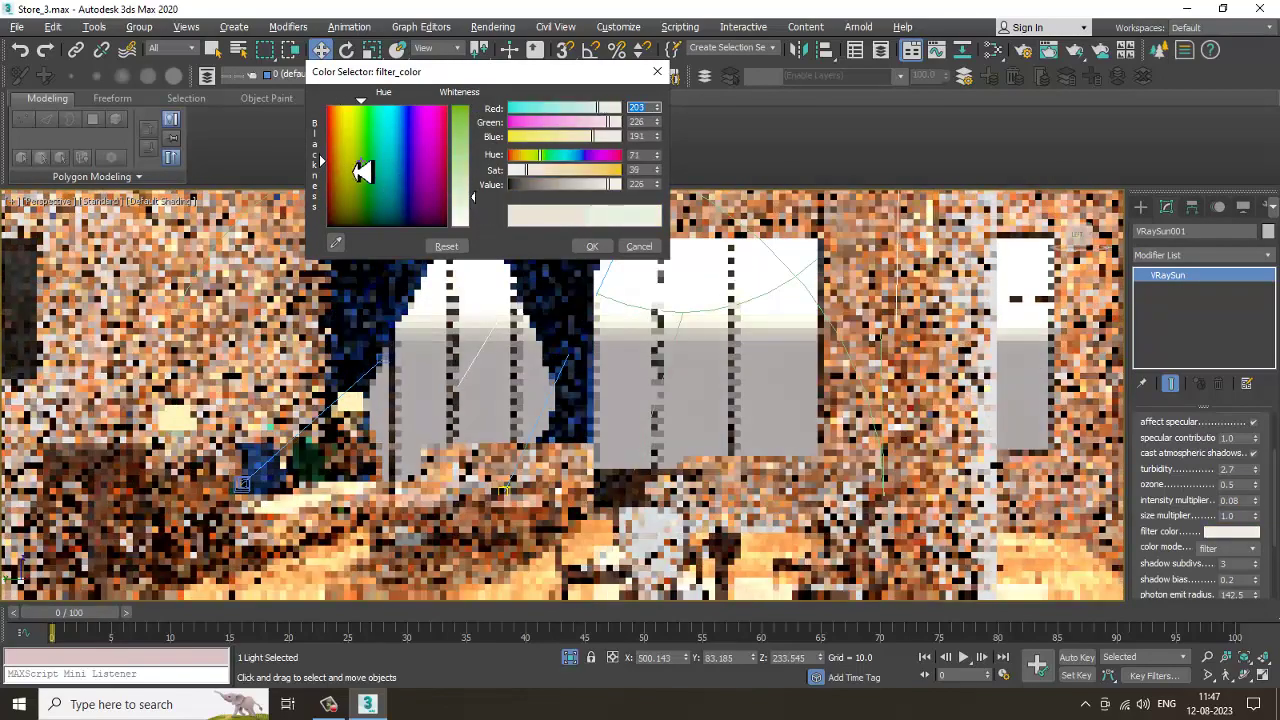
pyautogui.click(340, 155)
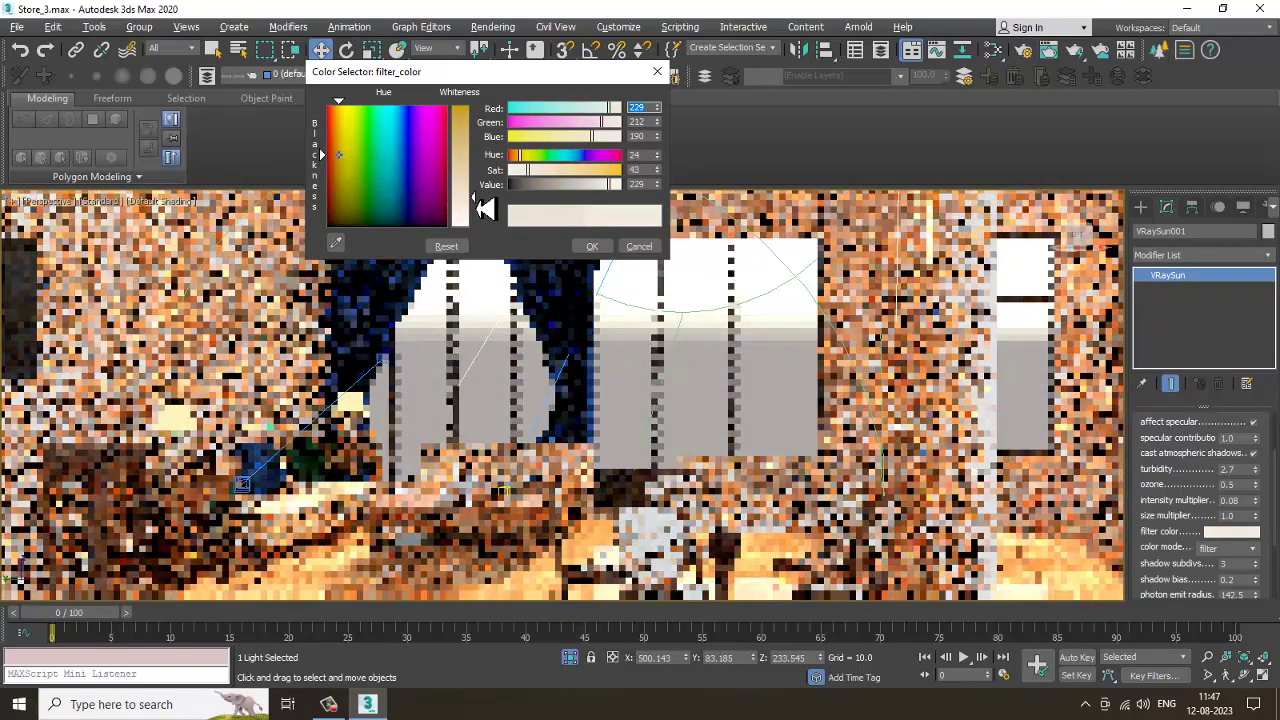
pyautogui.moveTo(485, 208); pyautogui.dragTo(486, 201)
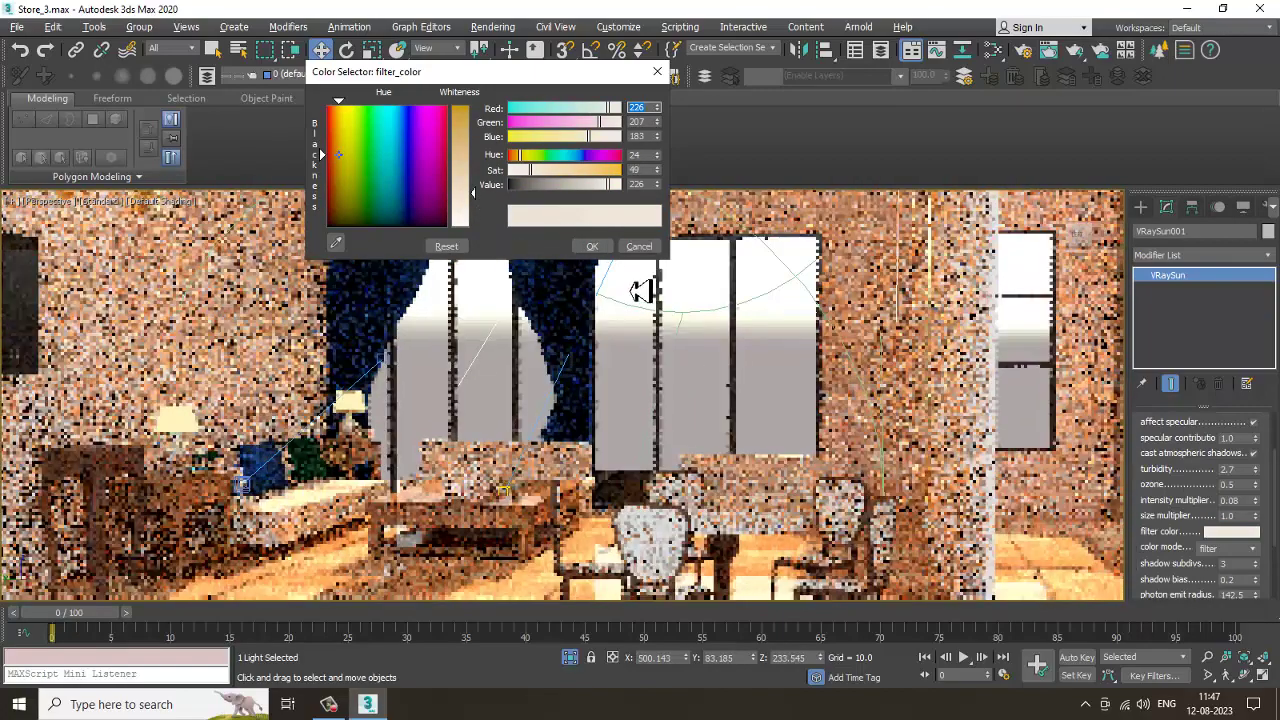
pyautogui.click(592, 246)
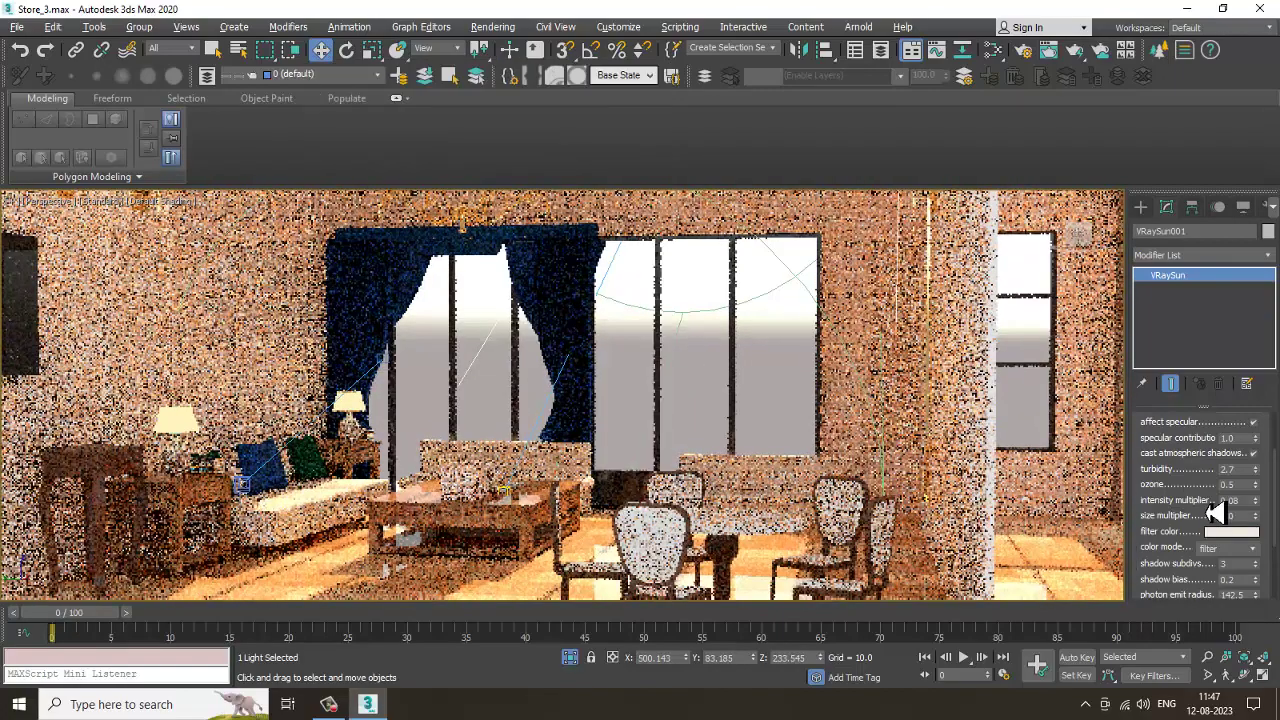
# Set the sun's turbidity to 2.0 and its ozone to 1.0
pyautogui.doubleClick(1235, 469)
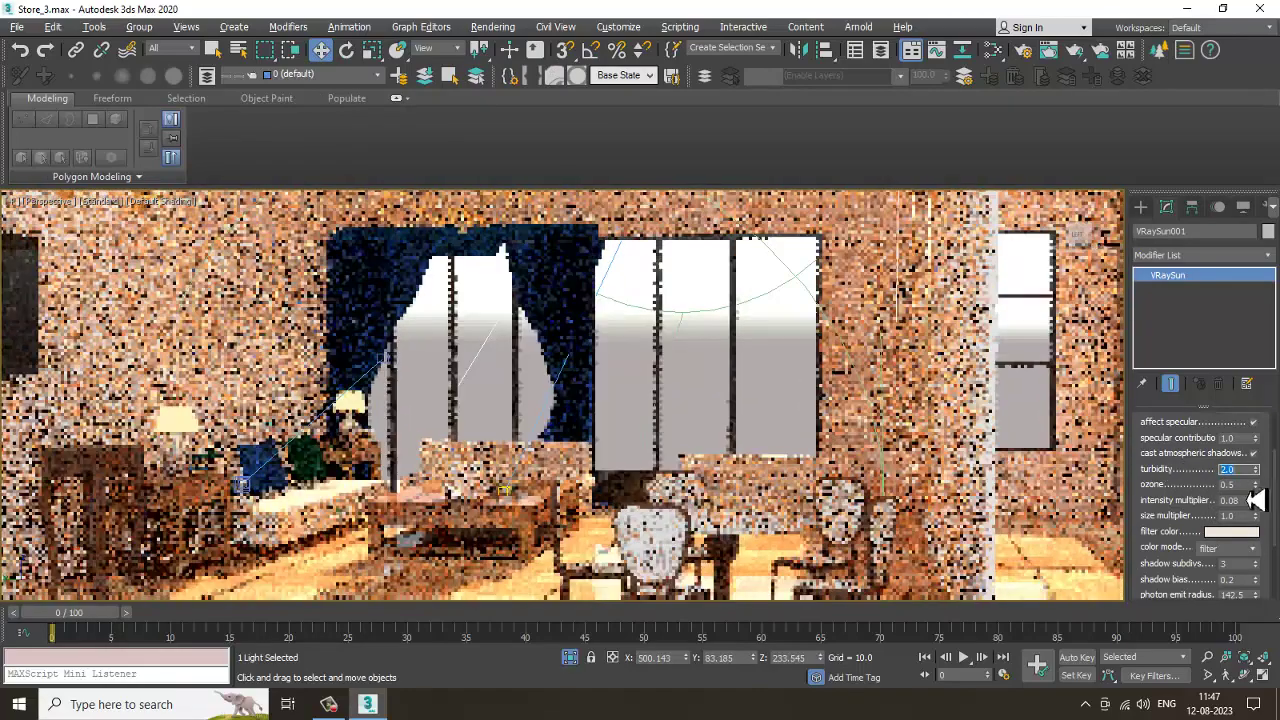
pyautogui.moveTo(1240, 488); pyautogui.dragTo(1186, 491)
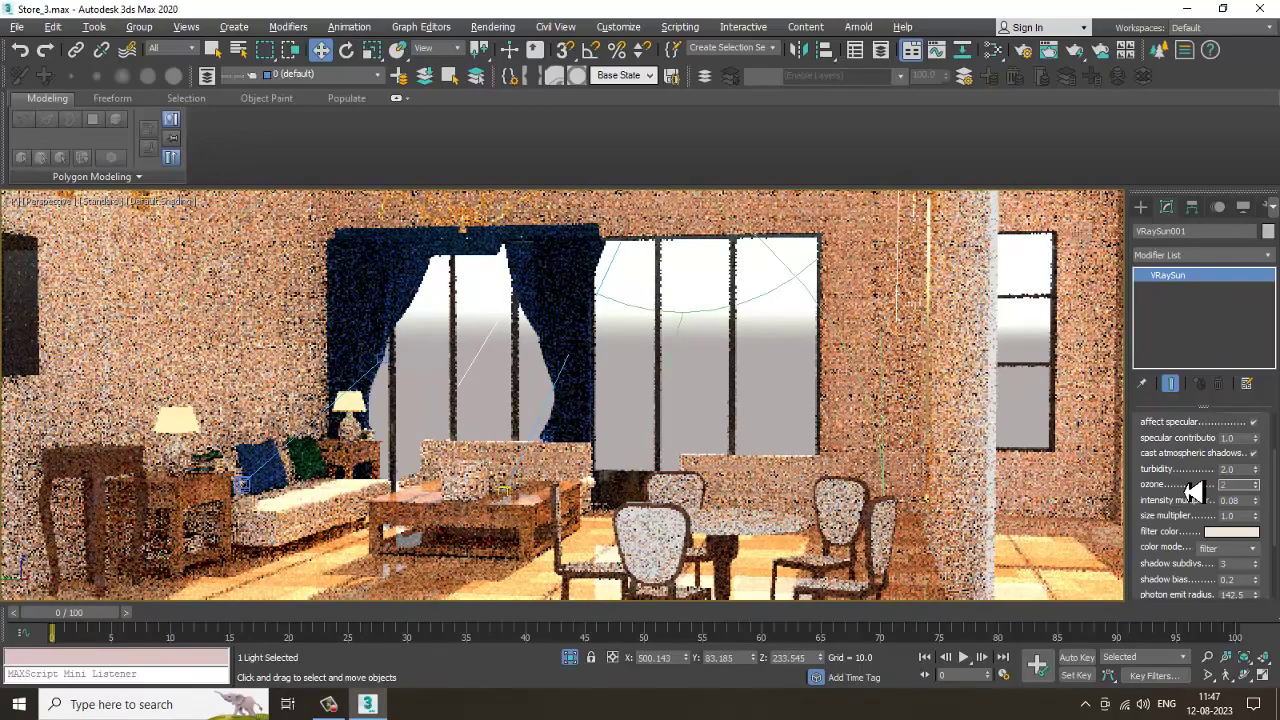
pyautogui.write('2')
pyautogui.press('Return')
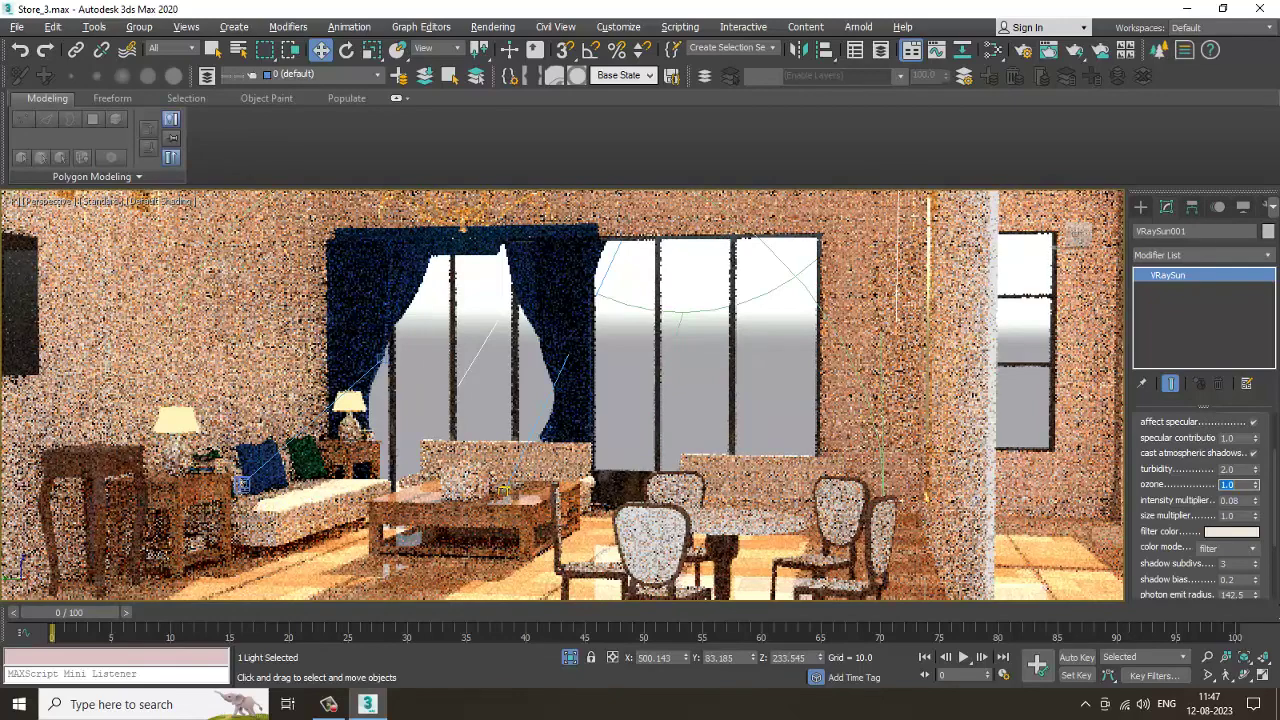
# Set the sun's turbidity to 2.5 and its ozone to 0.6
pyautogui.click(1232, 469)
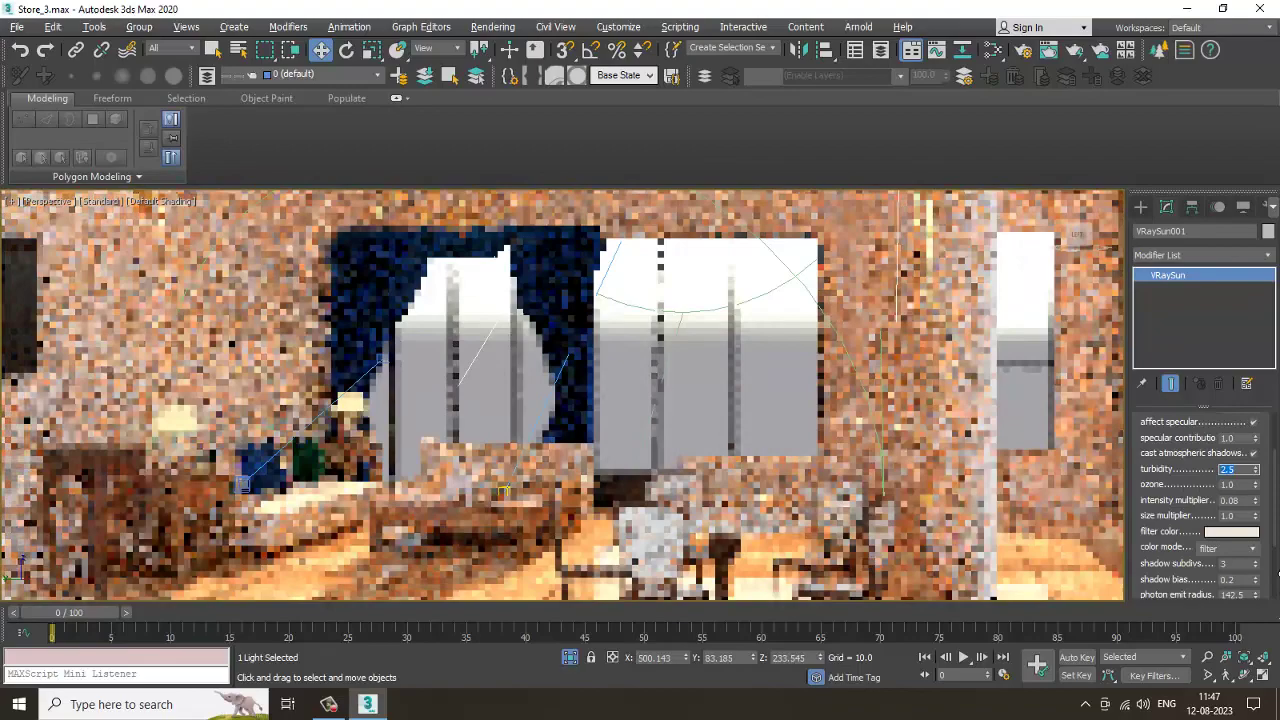
pyautogui.doubleClick(1232, 484)
pyautogui.write('0.6')
pyautogui.press('Return')
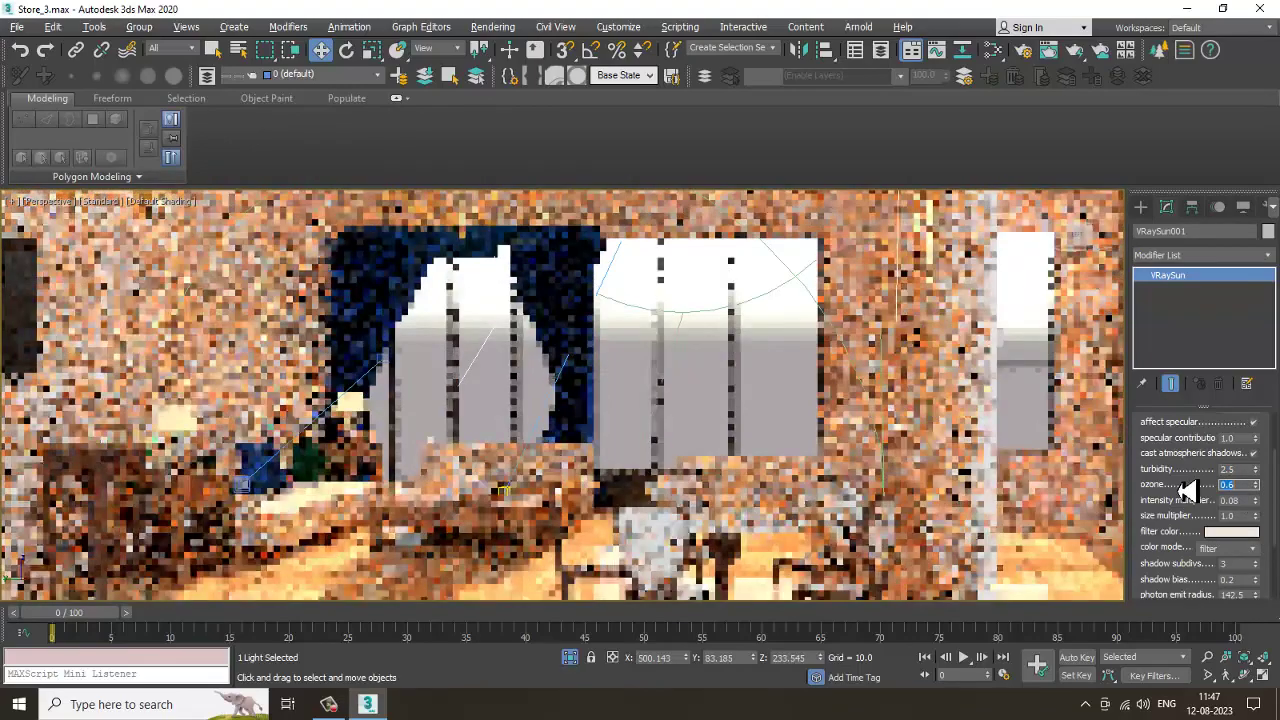
# Maximize the VRayCam001 viewport and preview it with V-Ray IPR
pyautogui.click(614, 398)
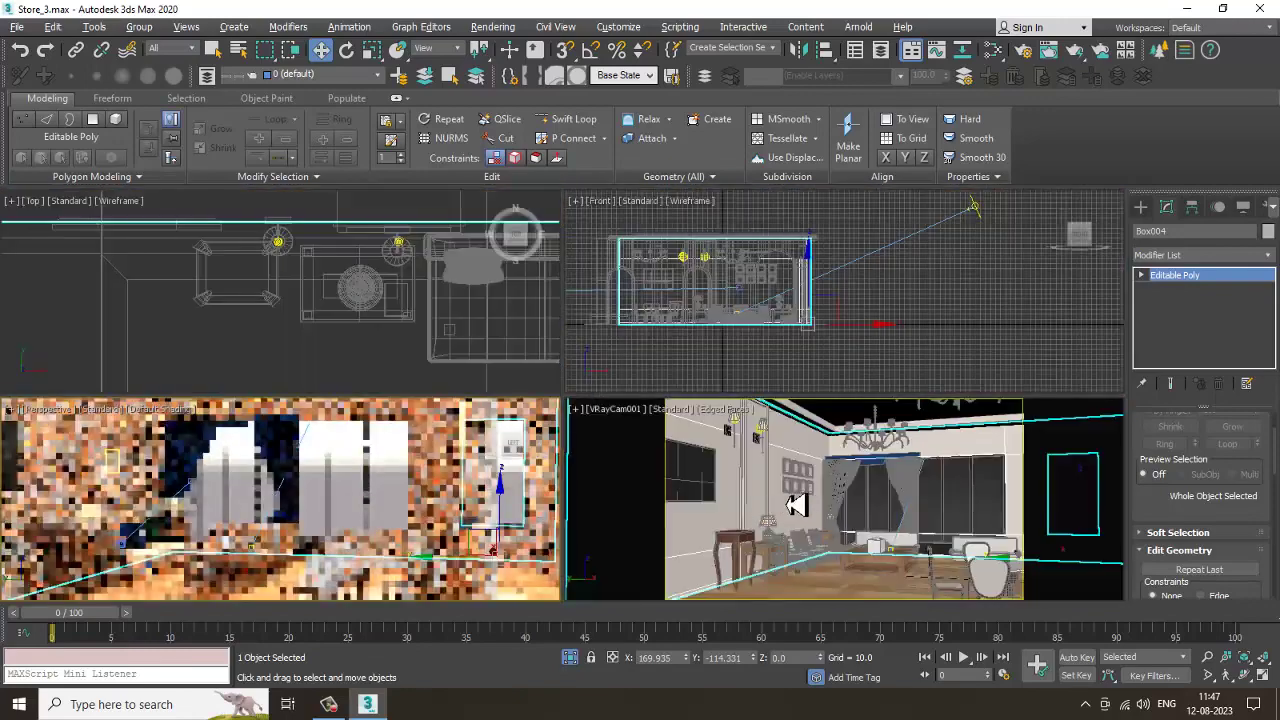
pyautogui.click(833, 500)
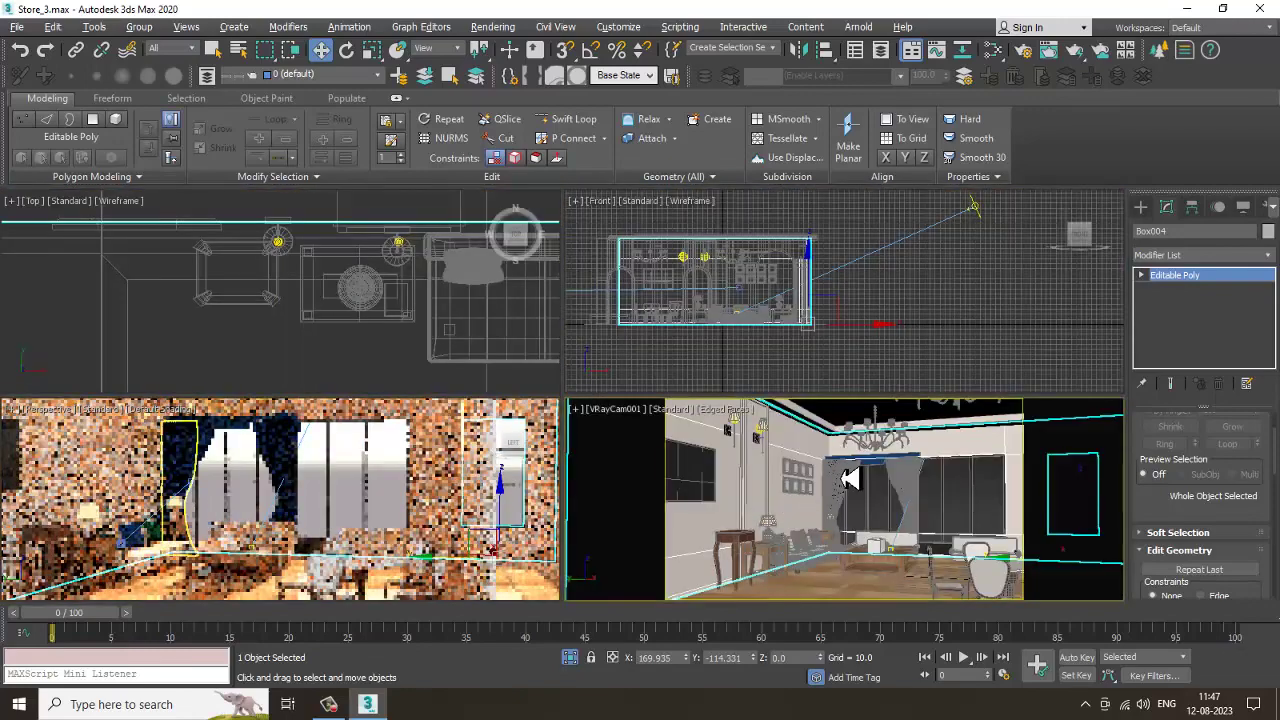
pyautogui.click(126, 203)
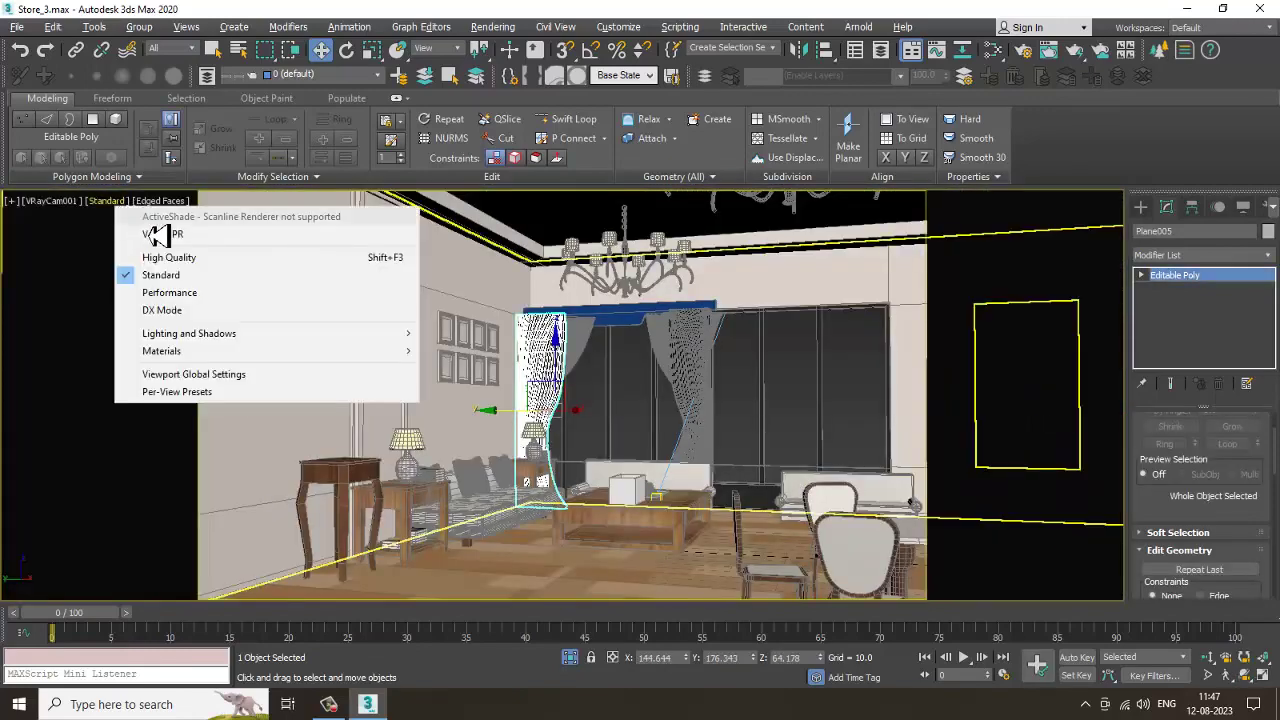
pyautogui.click(168, 252)
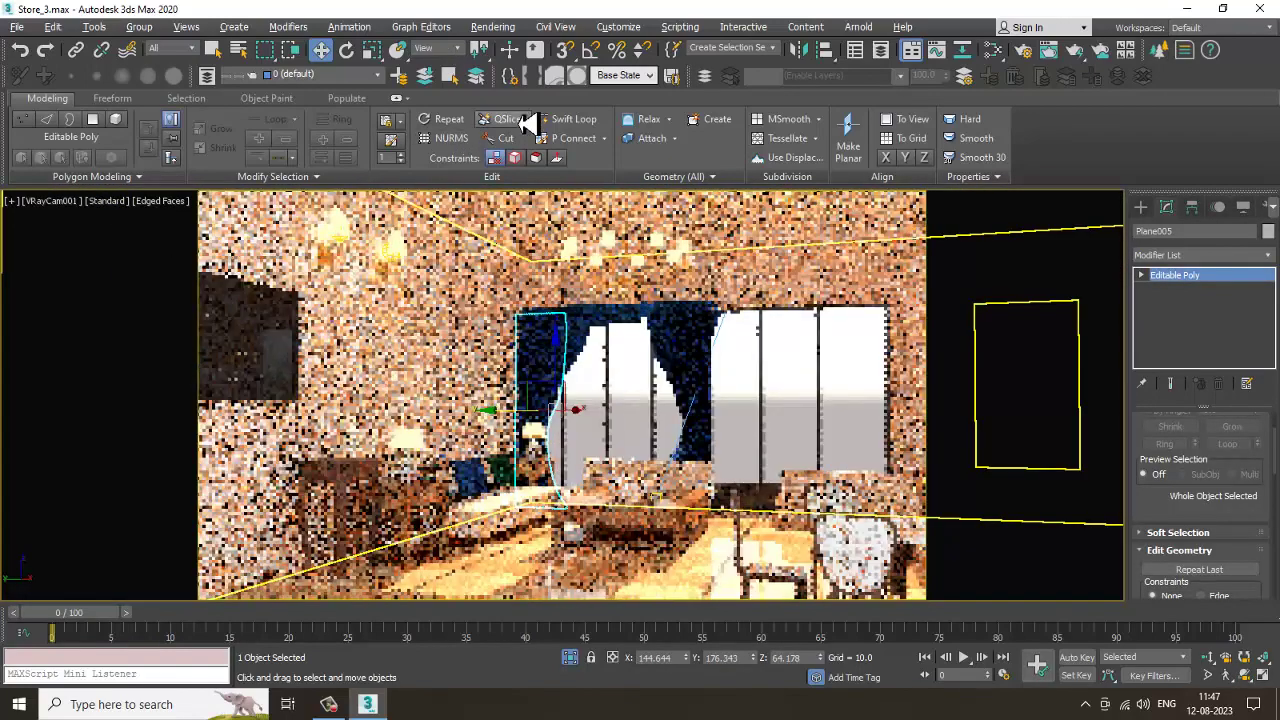
# Render the camera view, close the V-Ray frame buffer and return to the four-viewport layout
pyautogui.click(492, 27)
pyautogui.click(515, 52)
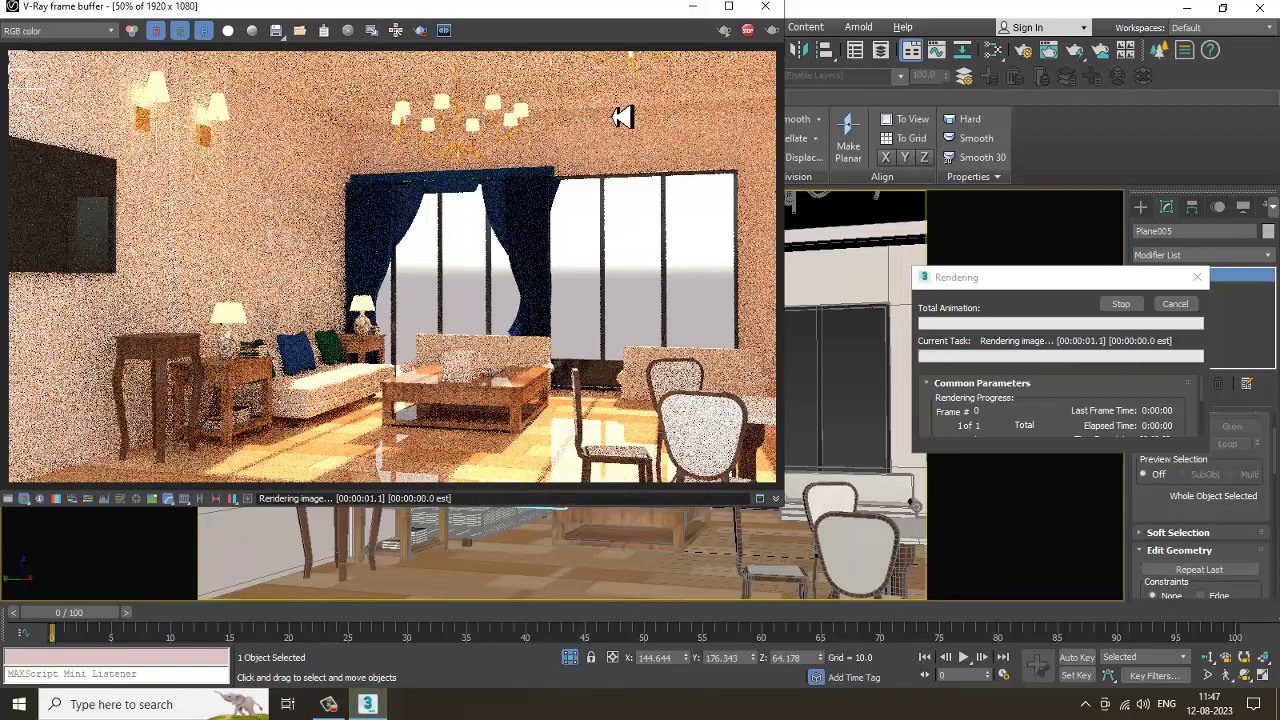
pyautogui.click(766, 8)
pyautogui.hotkey('alt', 'w')
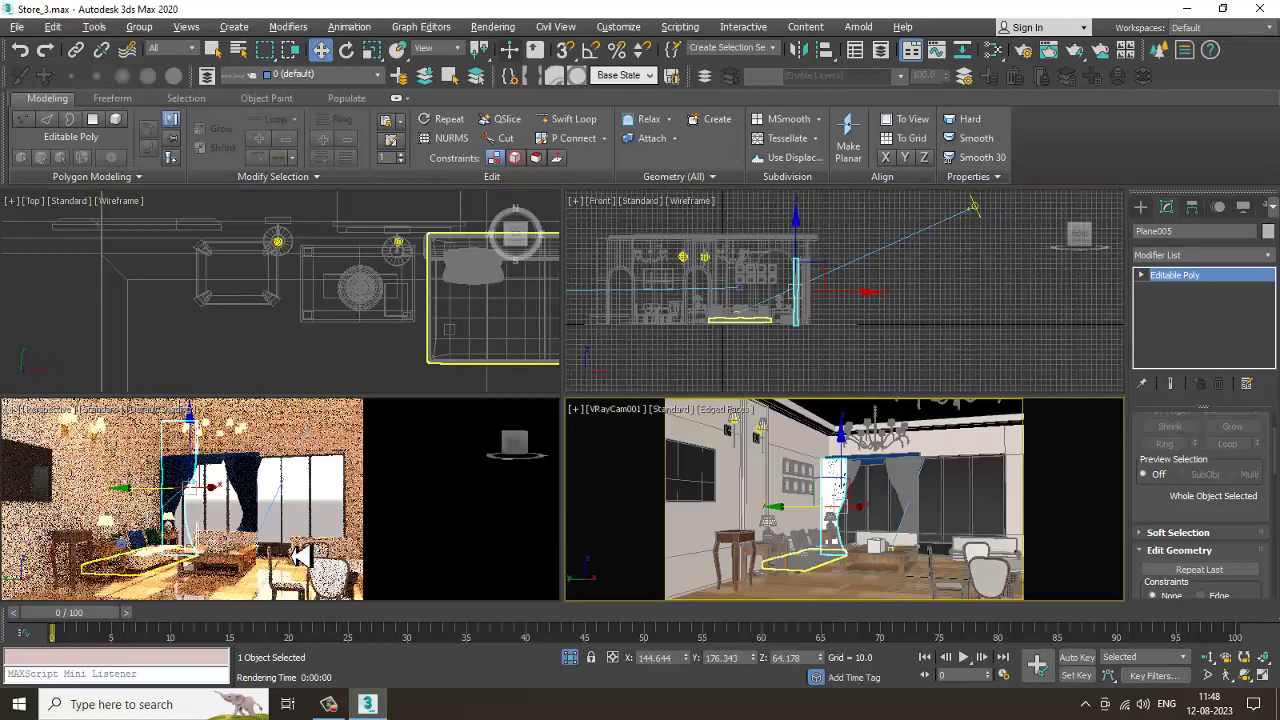
# Maximize the VRayCam001 viewport for a larger view of the room
pyautogui.click(324, 549)
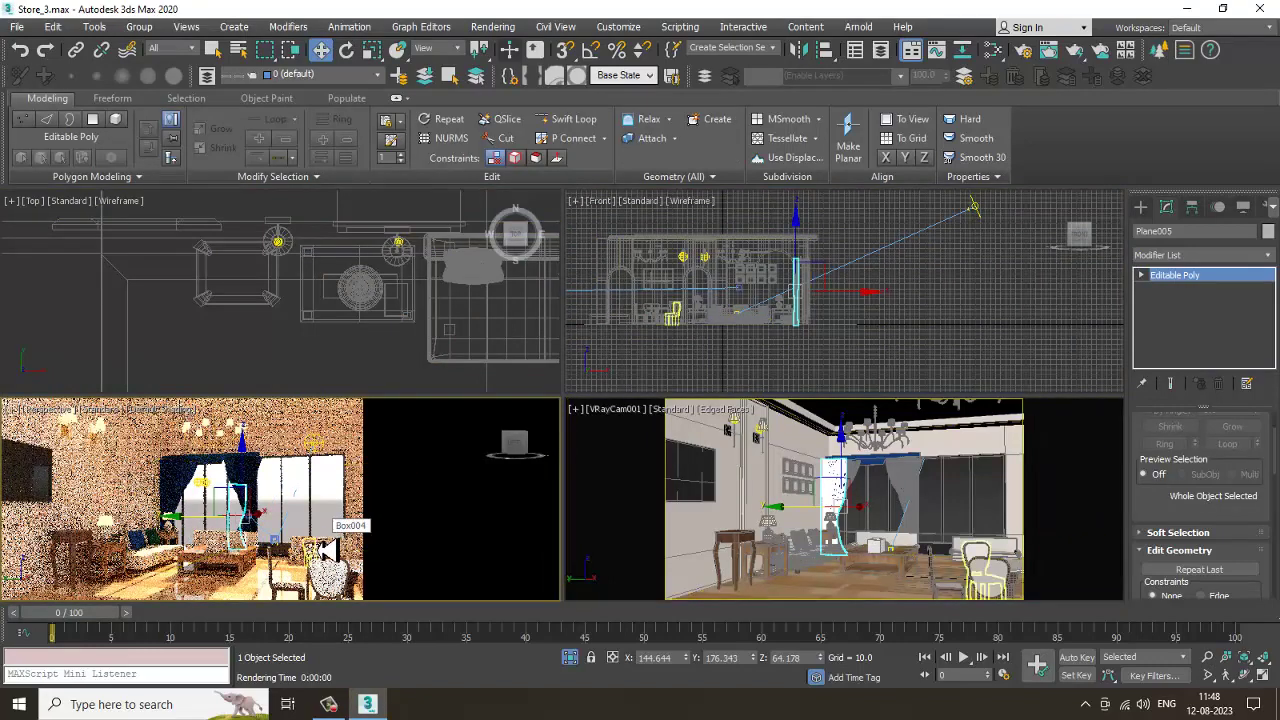
pyautogui.click(279, 547)
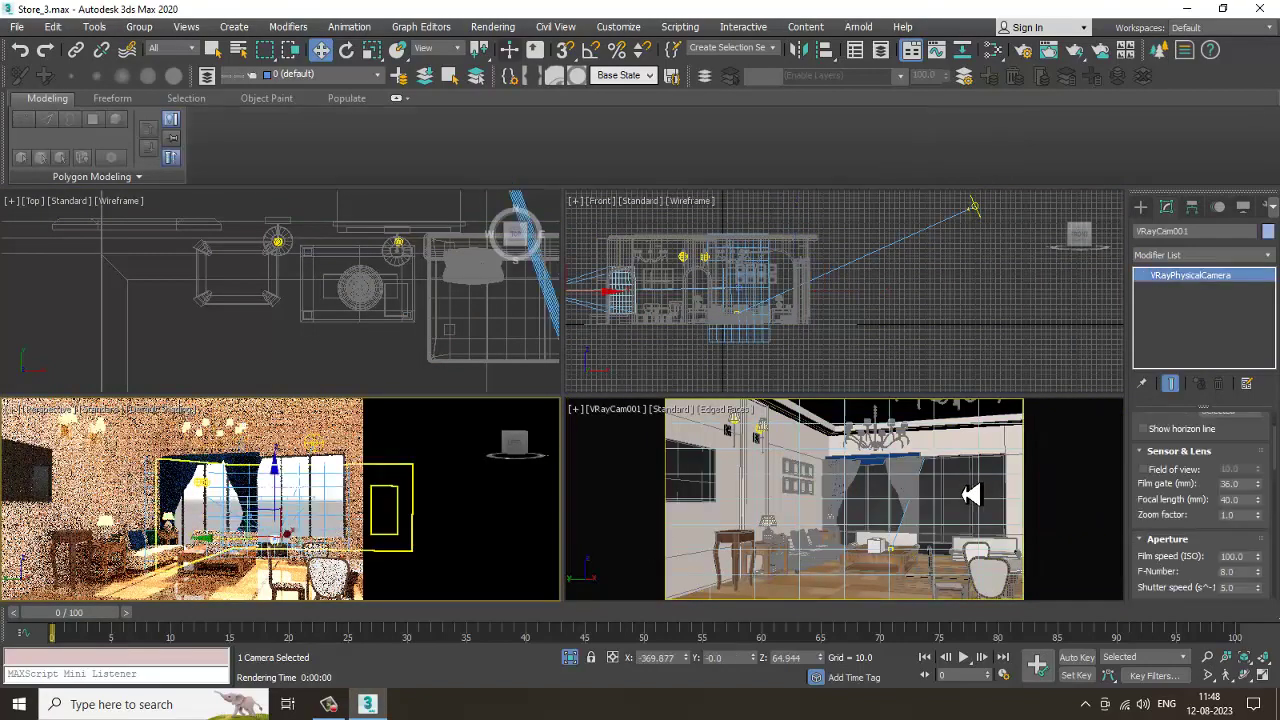
pyautogui.hotkey('alt', 'w')
pyautogui.click(971, 494)
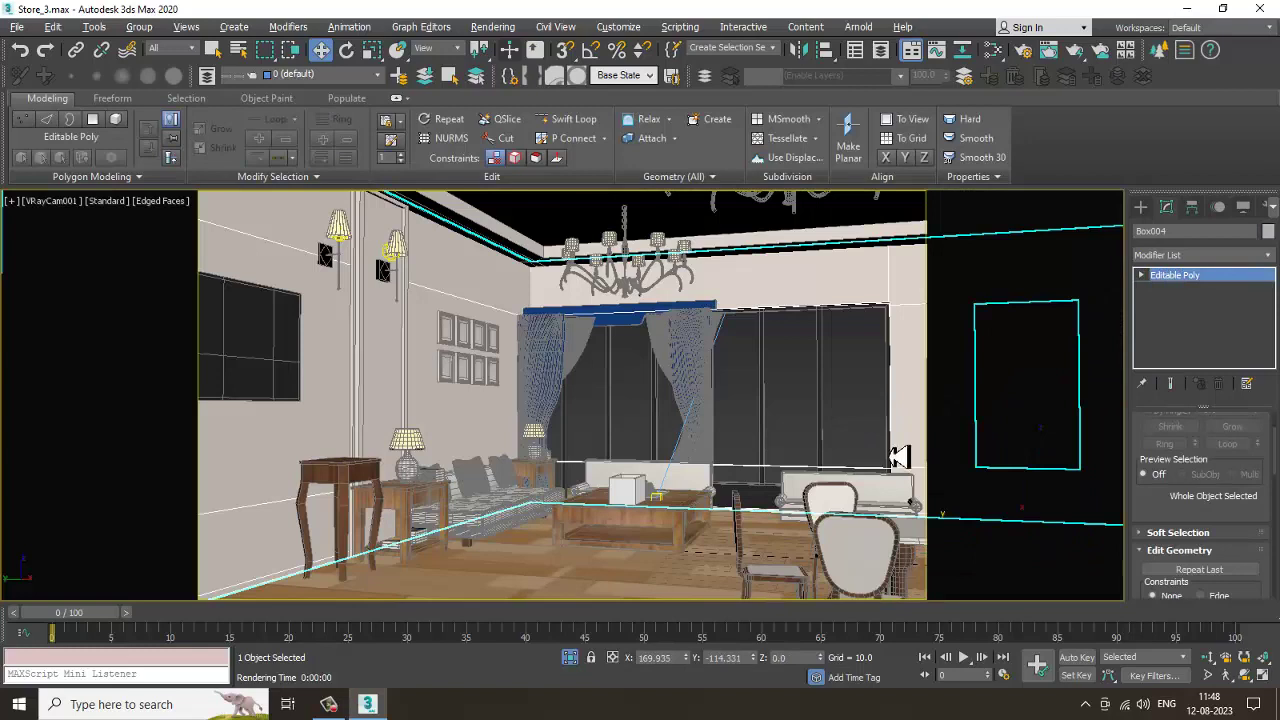
# Save the scene and switch the VRayCam001 viewport to V-Ray IPR
pyautogui.click(112, 213)
pyautogui.click(163, 243)
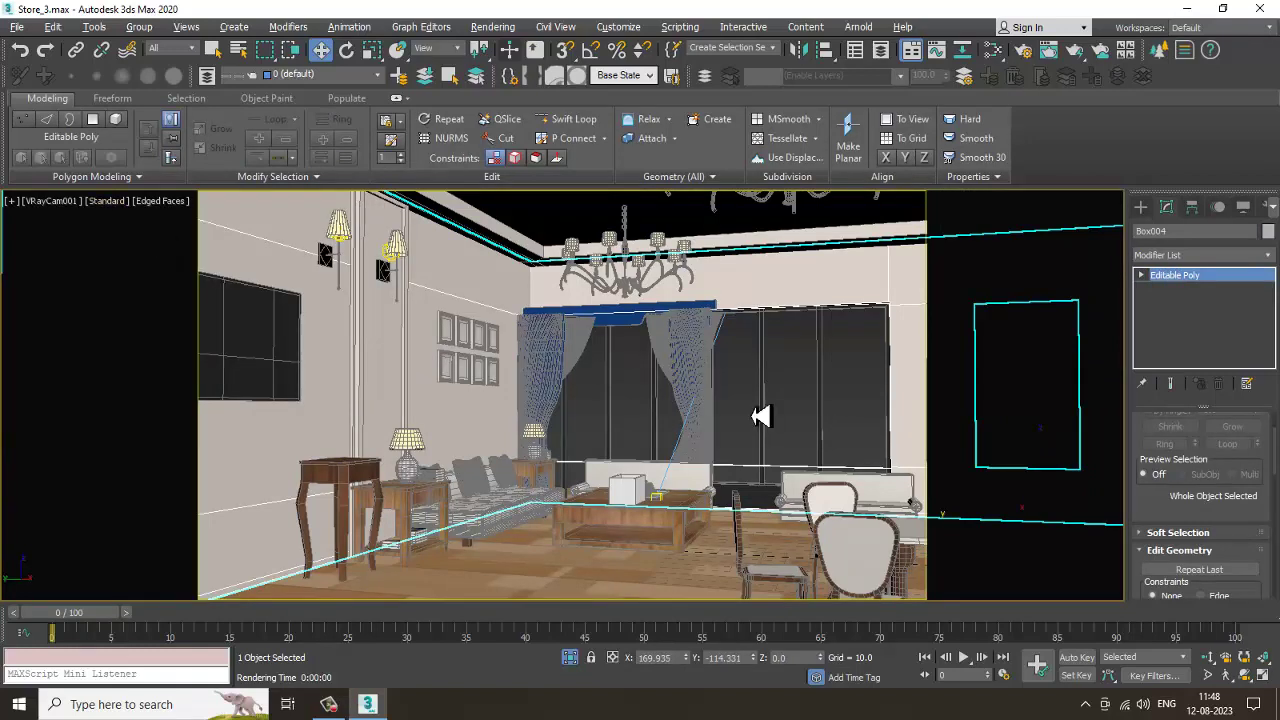
pyautogui.hotkey('ctrl', 's')
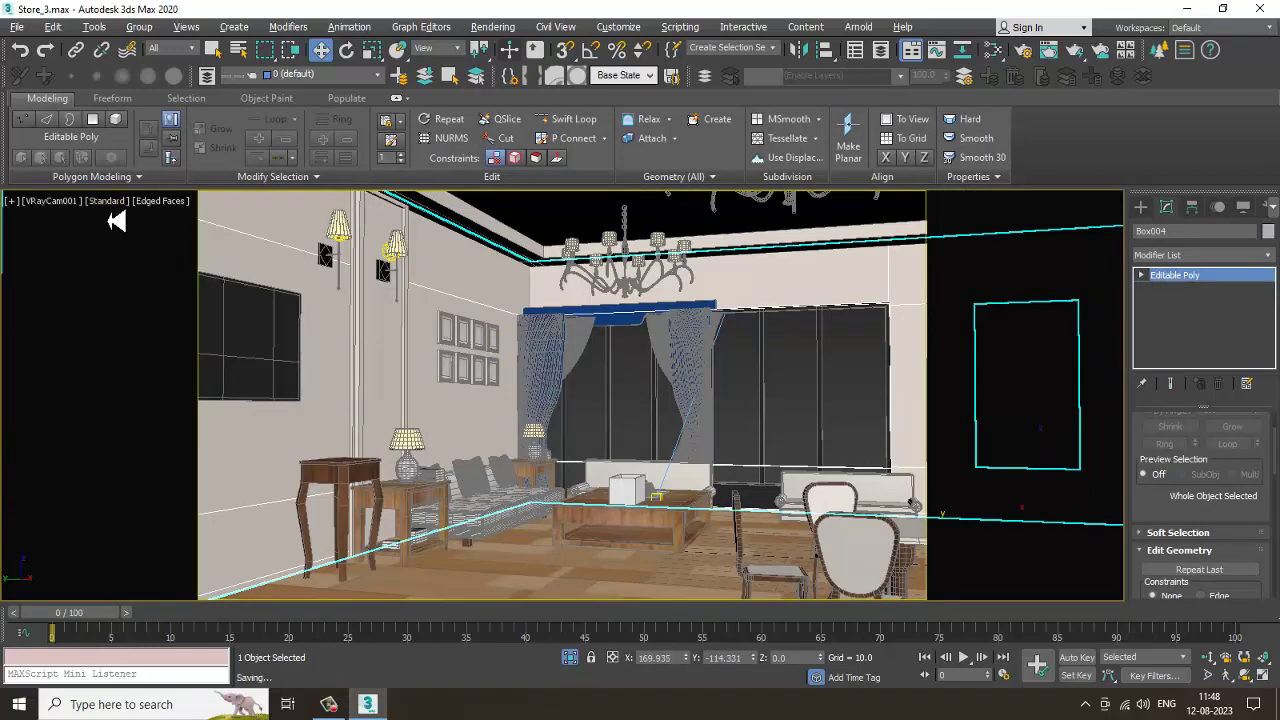
pyautogui.click(112, 205)
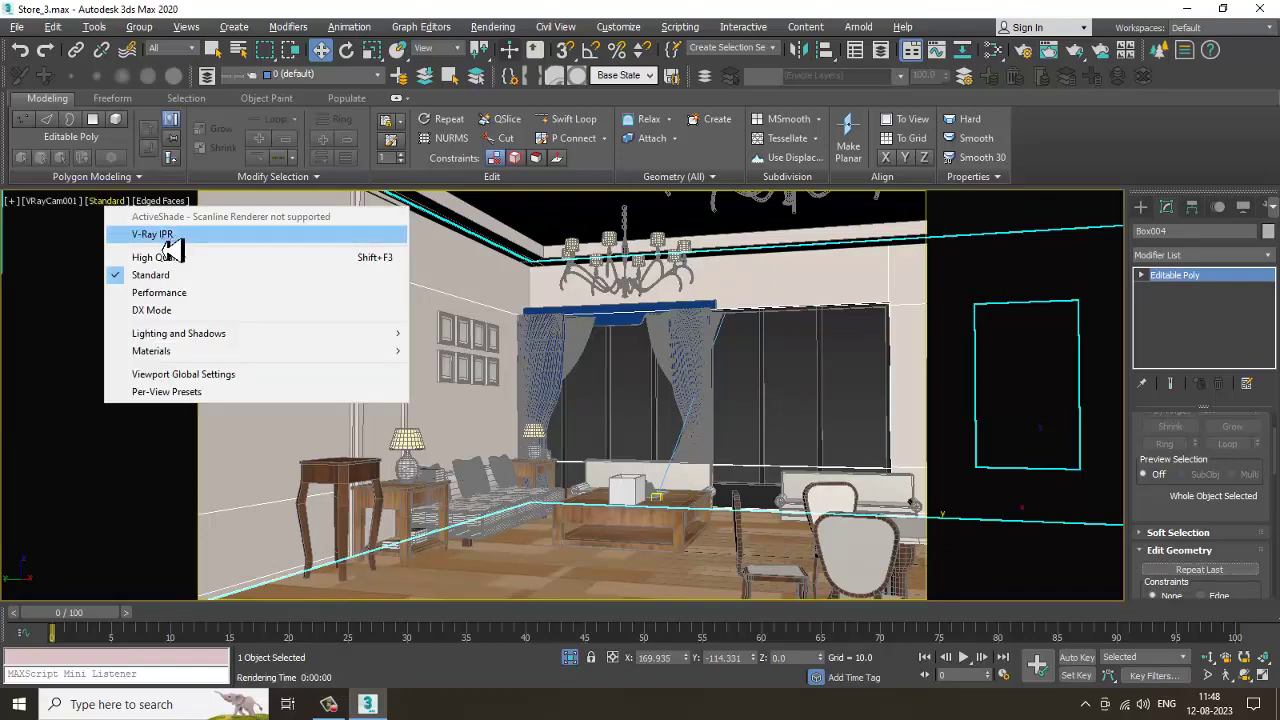
pyautogui.click(170, 243)
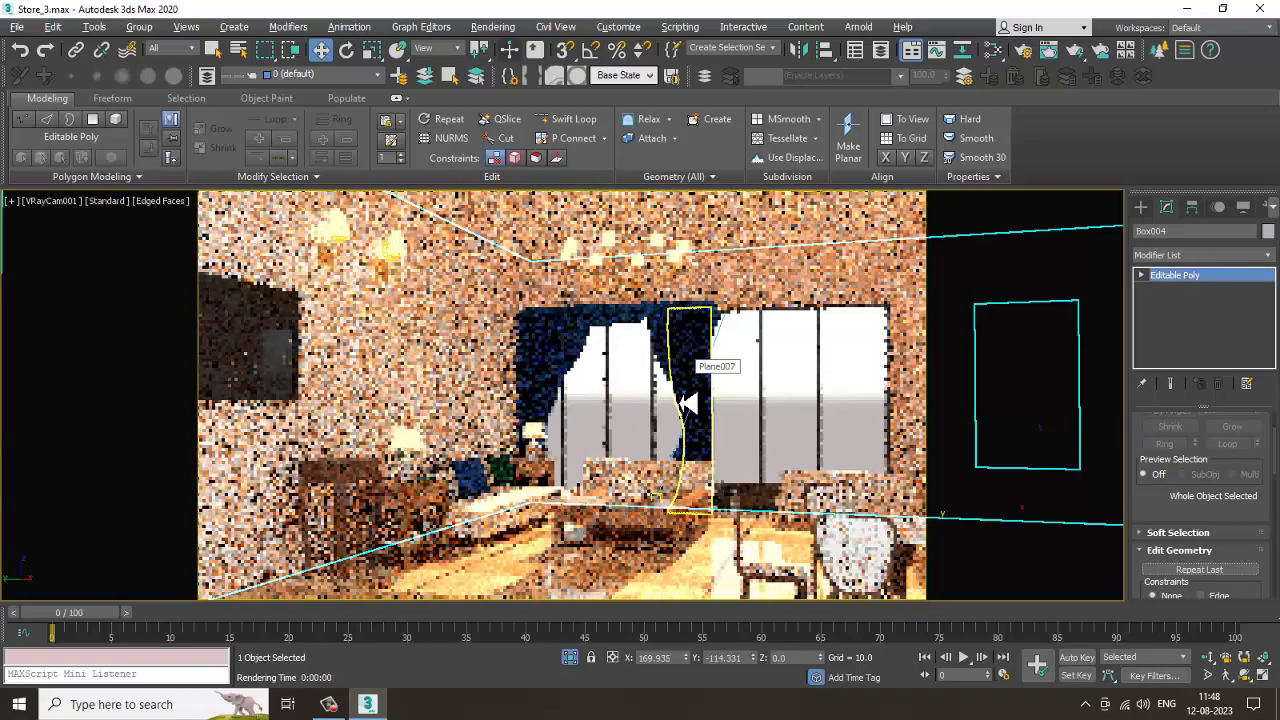
# Select the VRayCam001 physical camera using the Perspective viewport and show the camera view maximized
pyautogui.hotkey('alt', 'w')
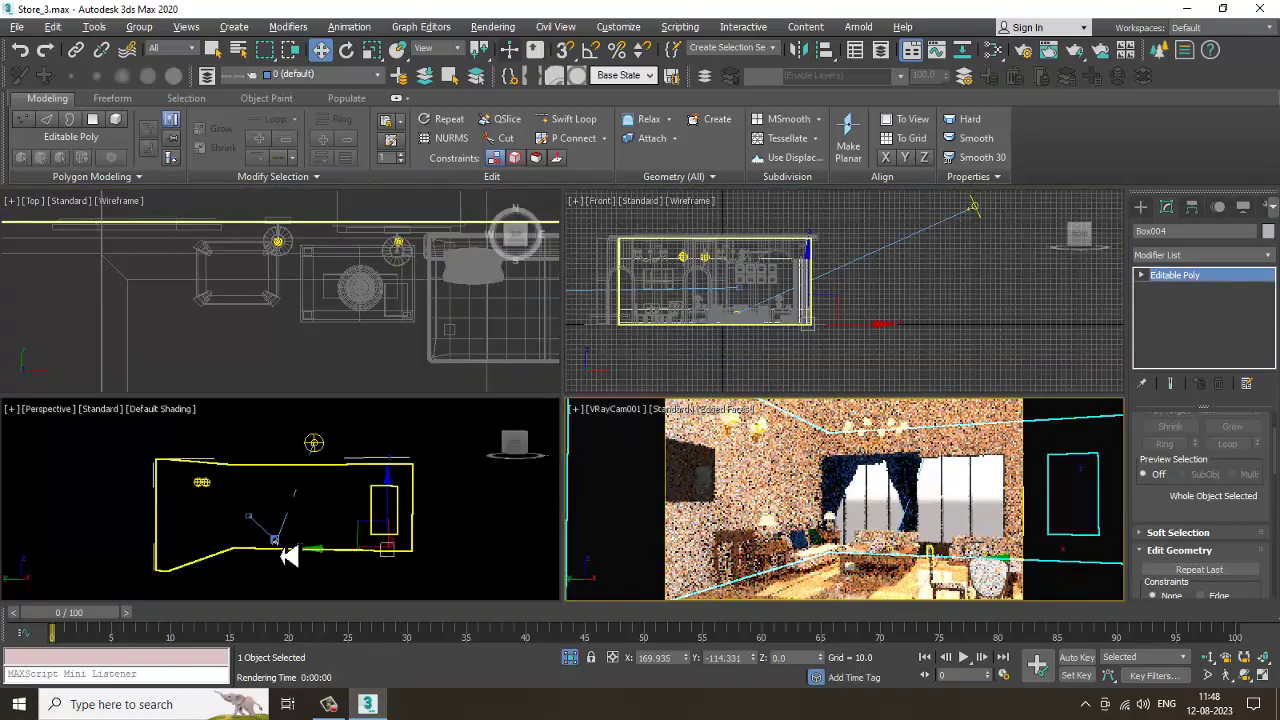
pyautogui.click(292, 553)
pyautogui.press('c')
pyautogui.hotkey('alt', 'w')
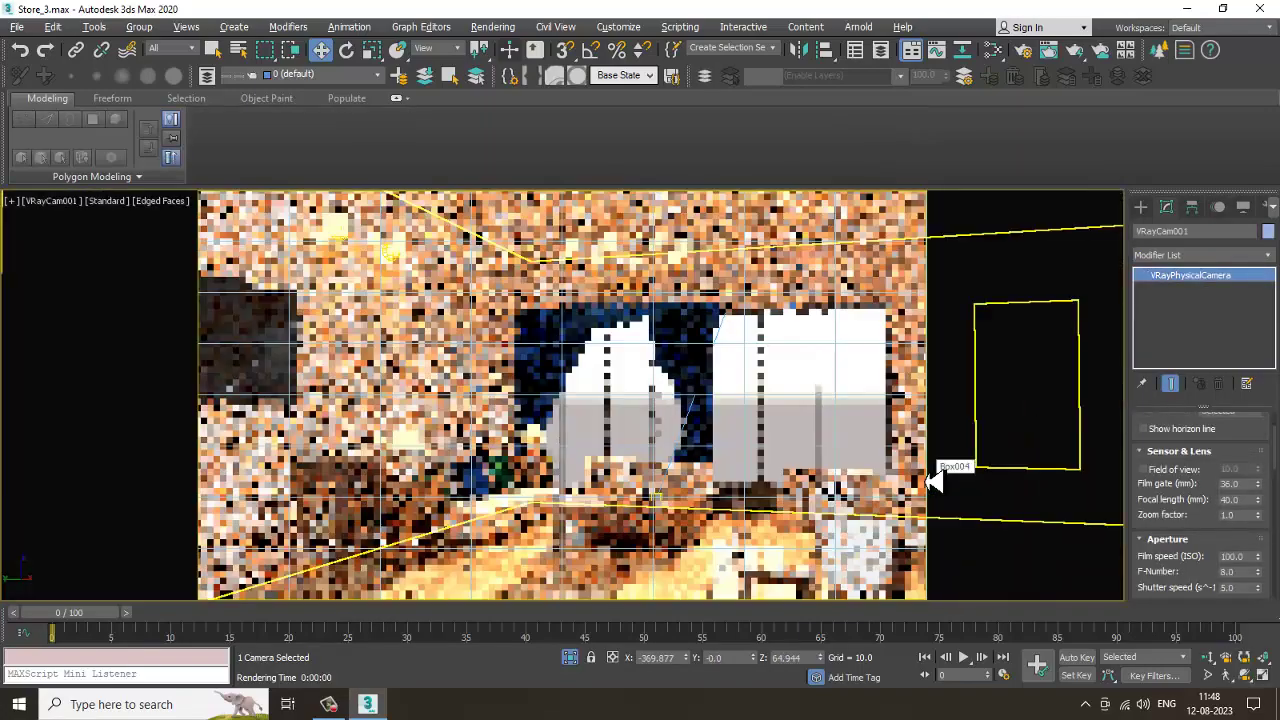
# Try the Neutral and Daylight white balance presets in the camera's Color & Exposure settings
pyautogui.moveTo(1208, 520); pyautogui.dragTo(1198, 385)
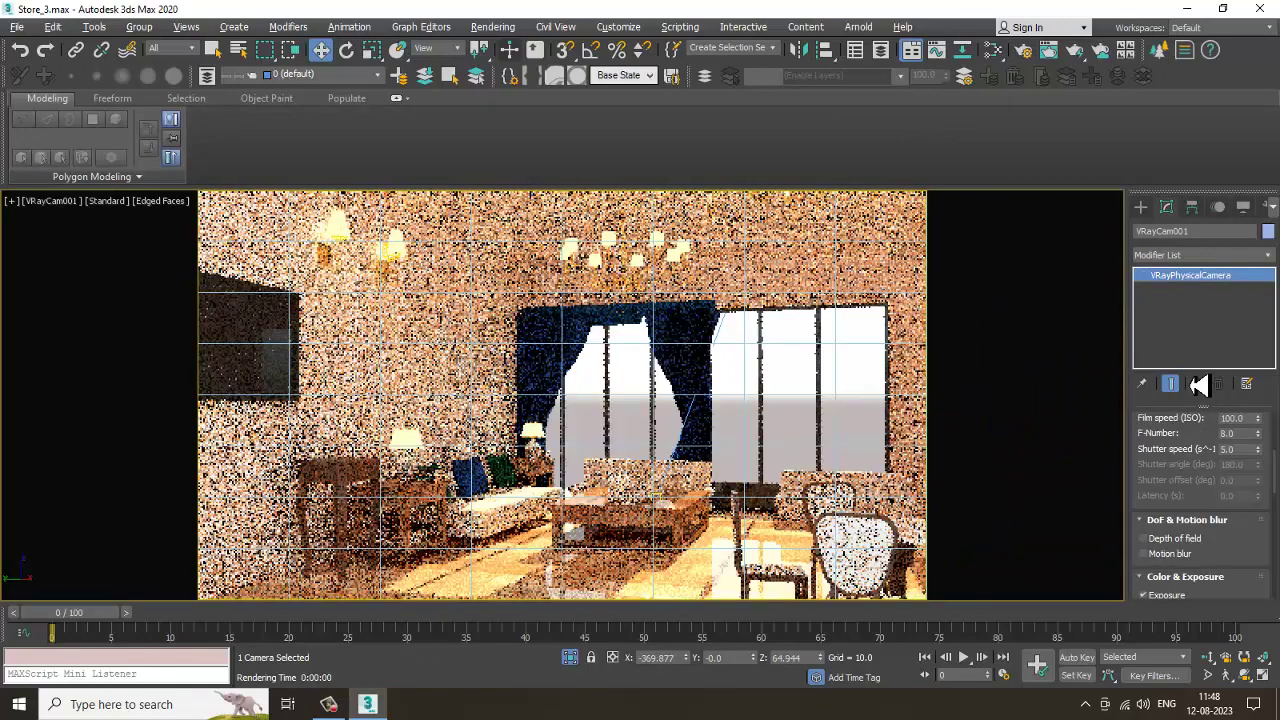
pyautogui.scroll(-1, 1199, 392)
pyautogui.scroll(1, 1215, 420)
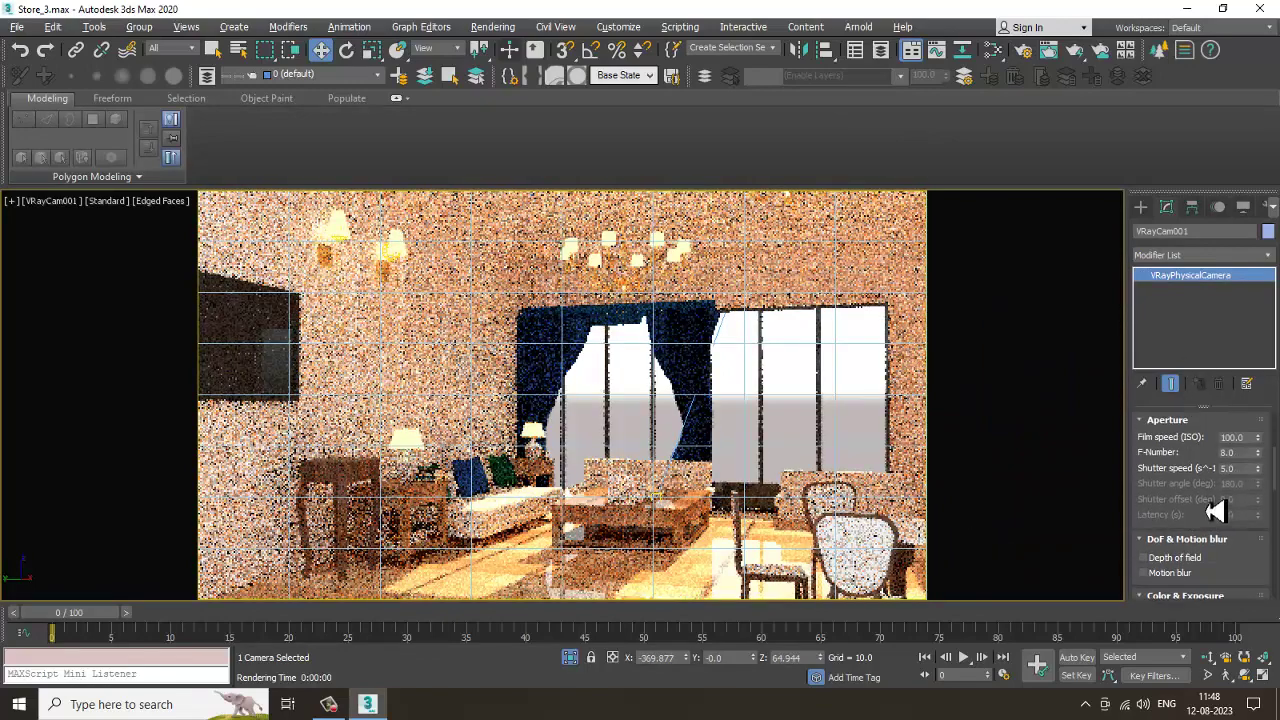
pyautogui.scroll(-1, 1224, 447)
pyautogui.moveTo(1224, 447); pyautogui.dragTo(1221, 368)
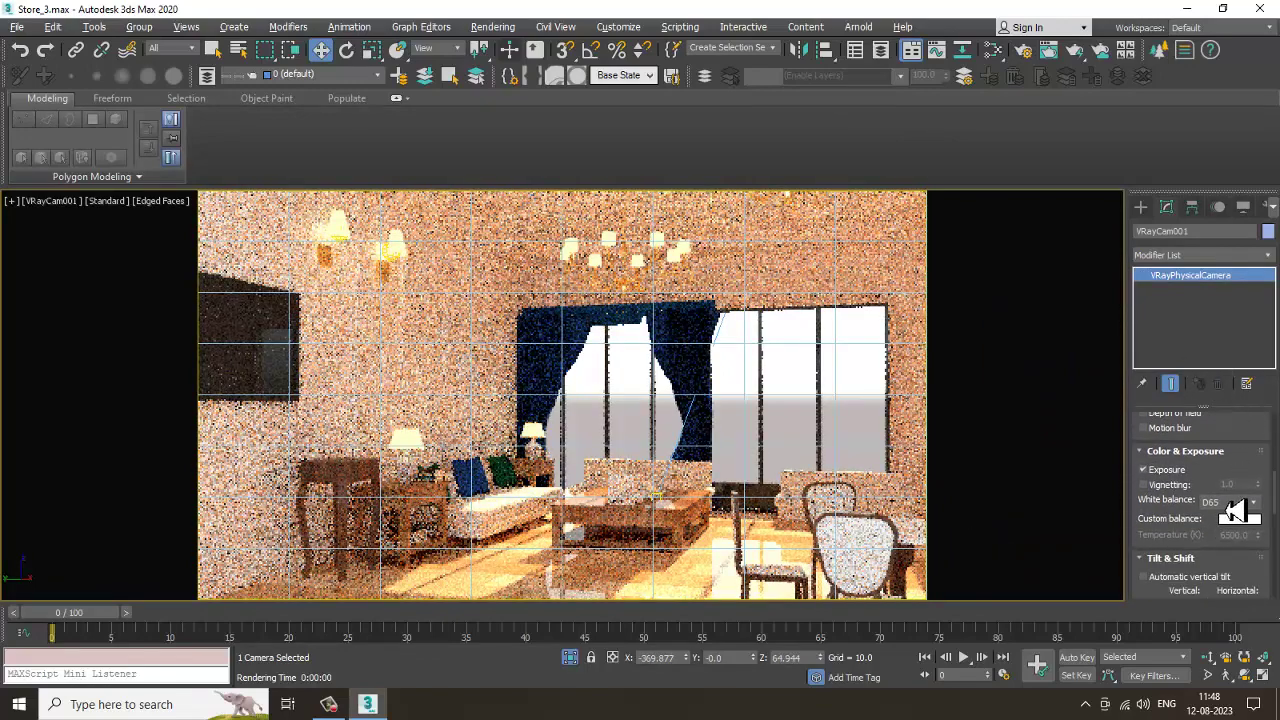
pyautogui.moveTo(1212, 483); pyautogui.dragTo(1214, 422)
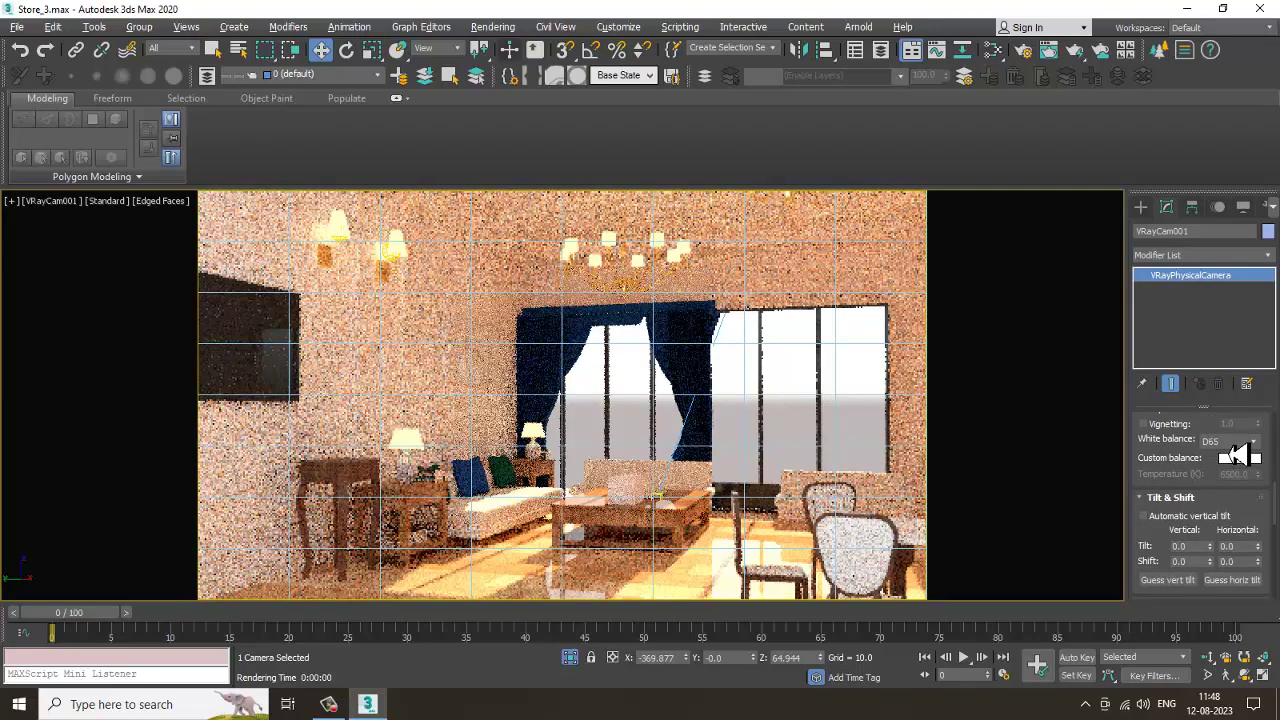
pyautogui.click(1236, 441)
pyautogui.click(1216, 467)
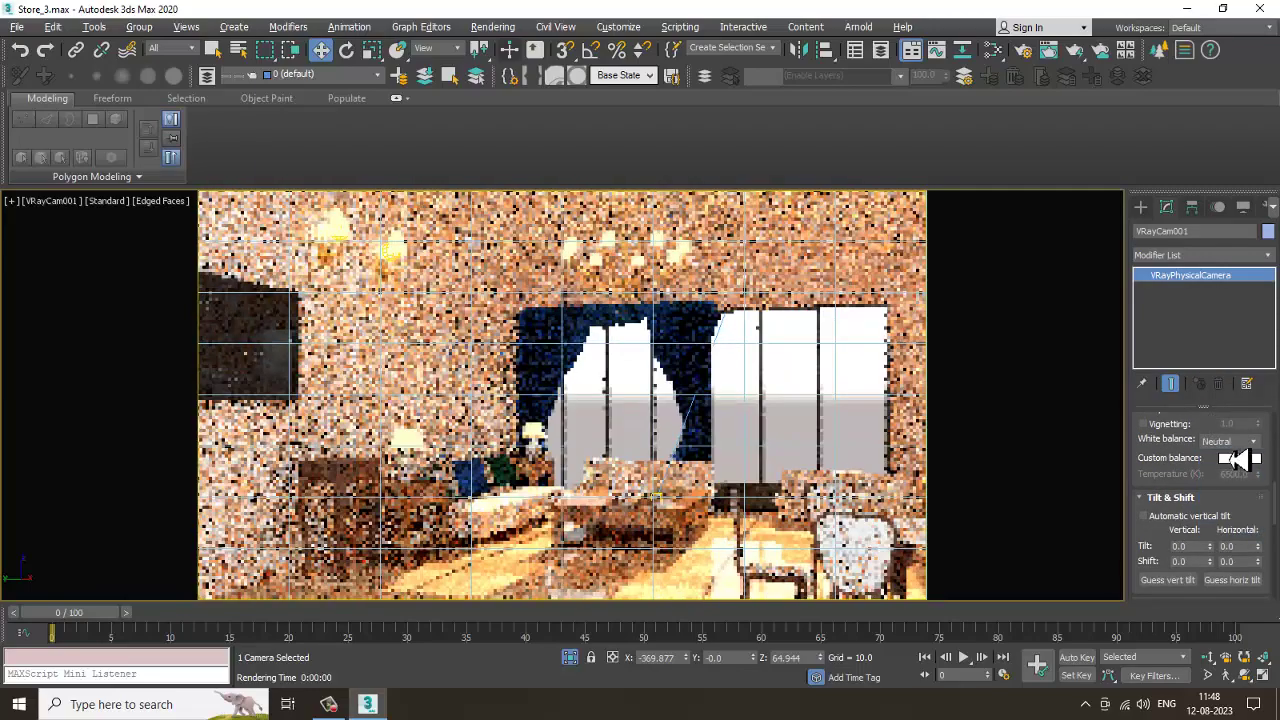
pyautogui.click(1236, 441)
pyautogui.click(1247, 488)
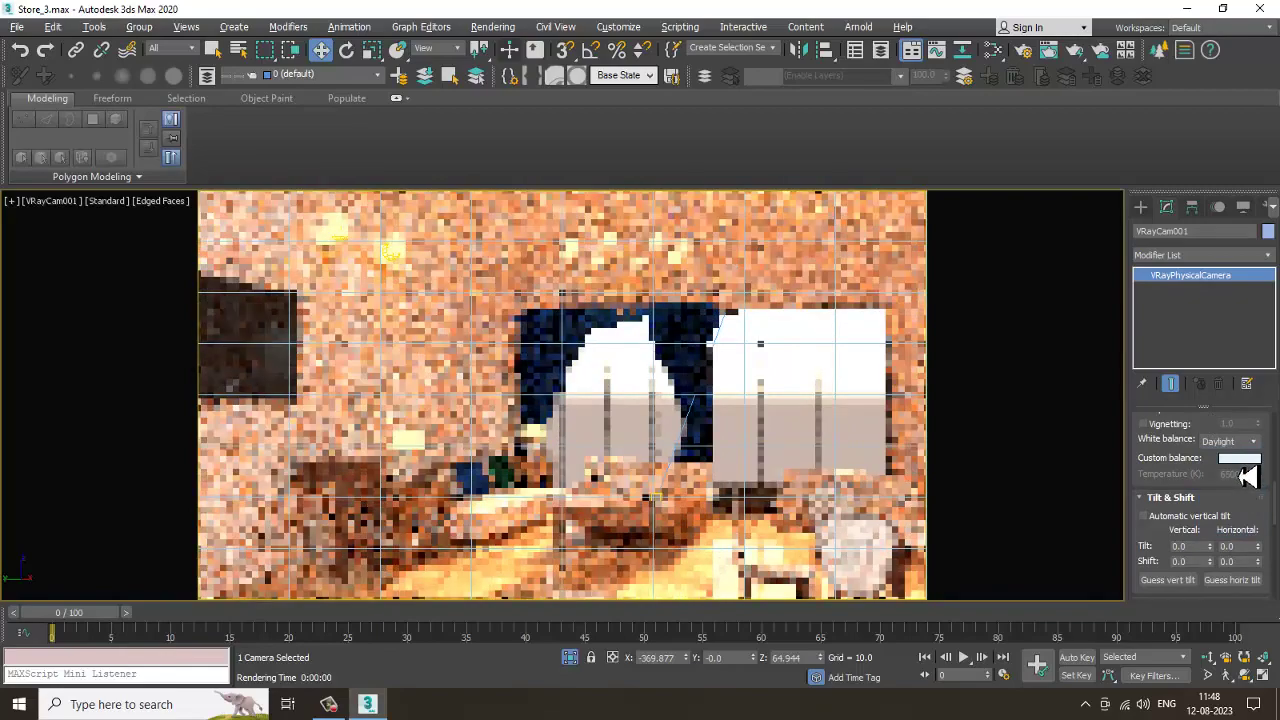
# Test the D75, D65 and D55 white balance presets on the camera in the IPR preview
pyautogui.click(1250, 443)
pyautogui.click(1240, 489)
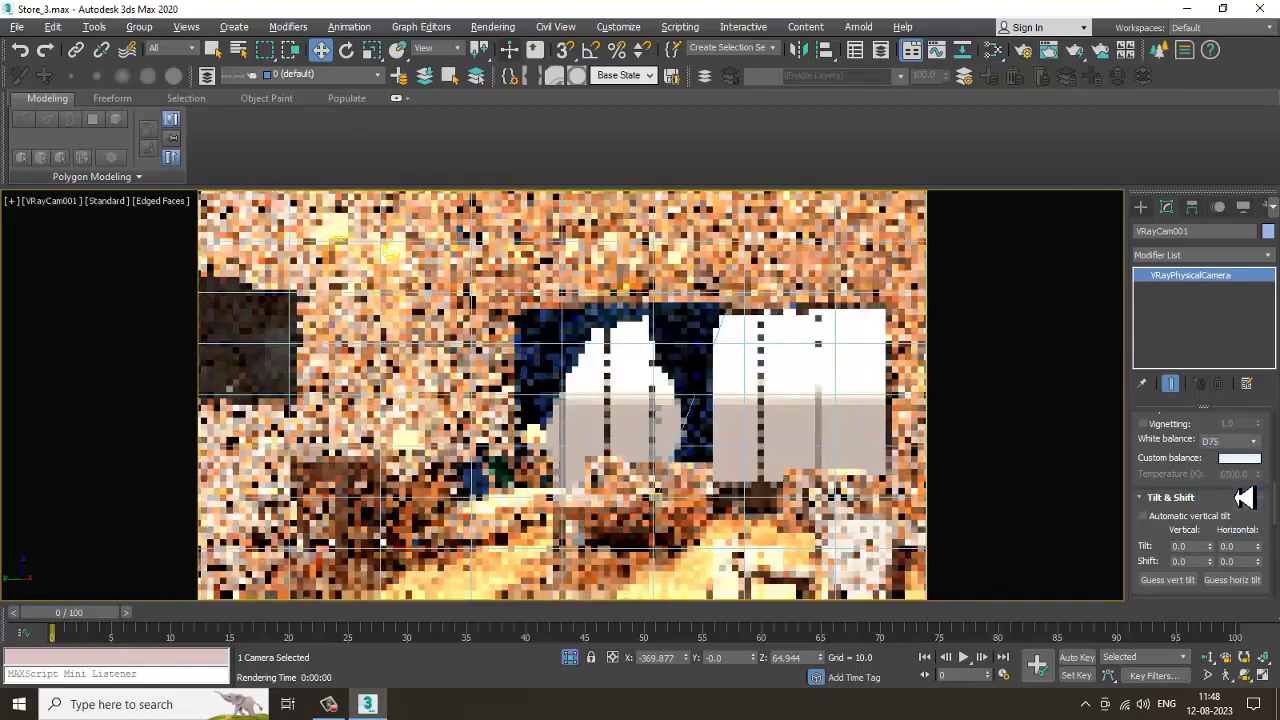
pyautogui.click(1240, 443)
pyautogui.click(1250, 498)
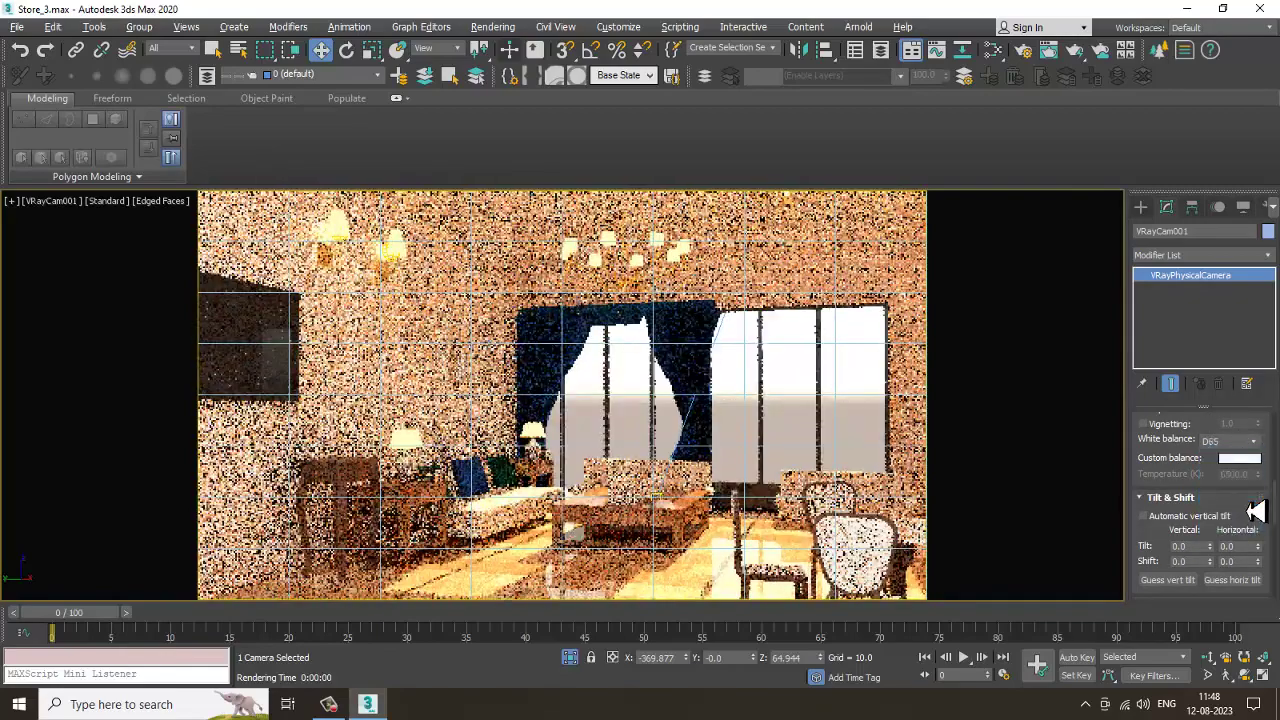
pyautogui.click(1240, 442)
pyautogui.click(1250, 509)
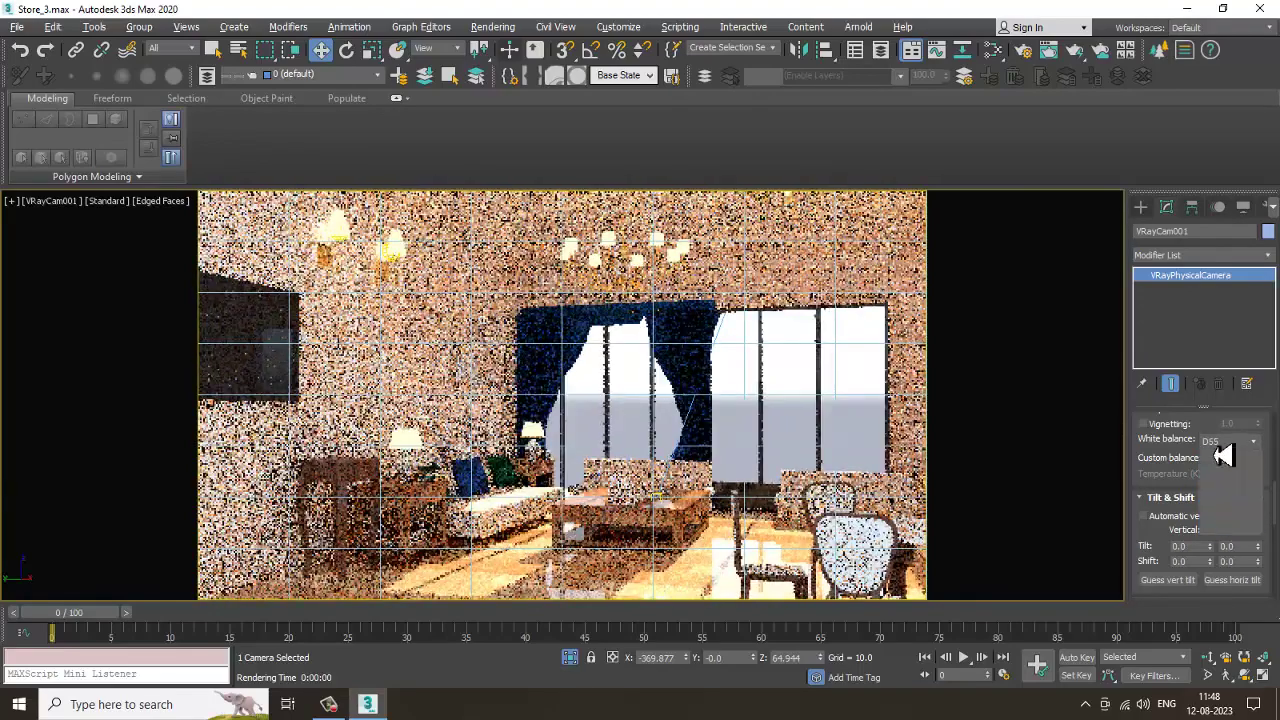
# Compare the D50 and D75 white balance presets and leave the camera's white balance set to D50
pyautogui.click(1232, 442)
pyautogui.click(1220, 521)
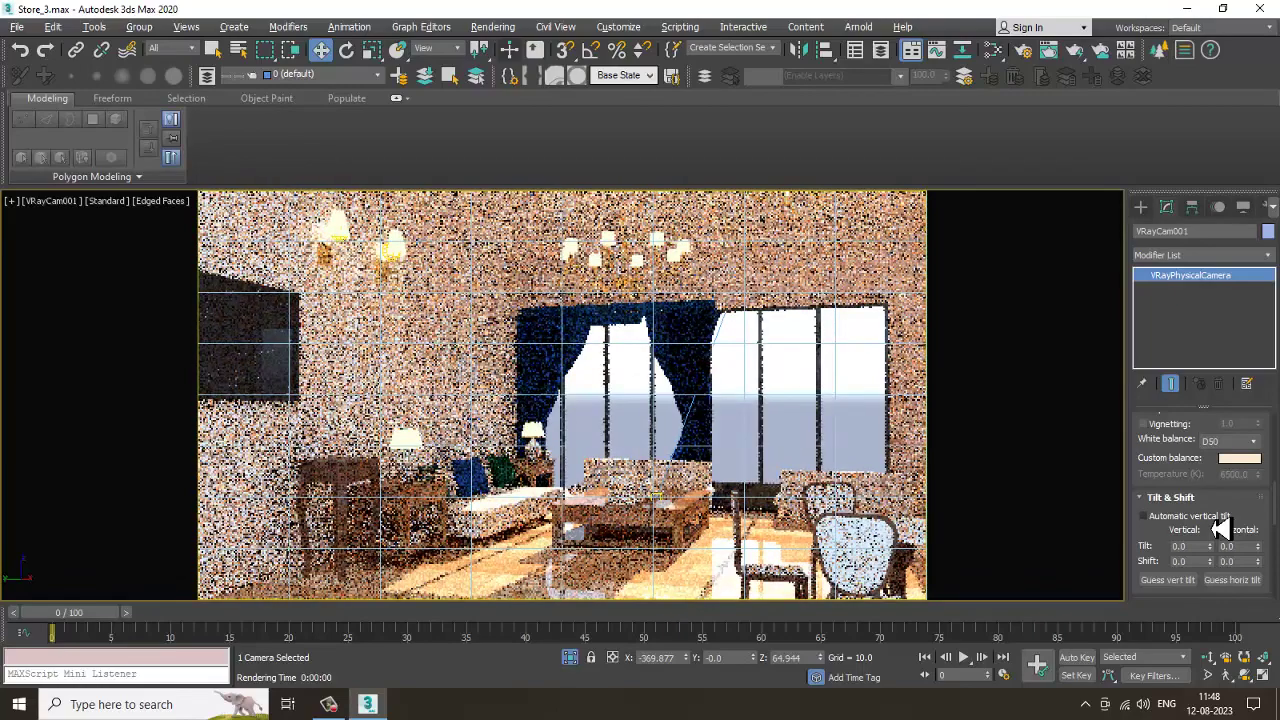
pyautogui.click(1240, 443)
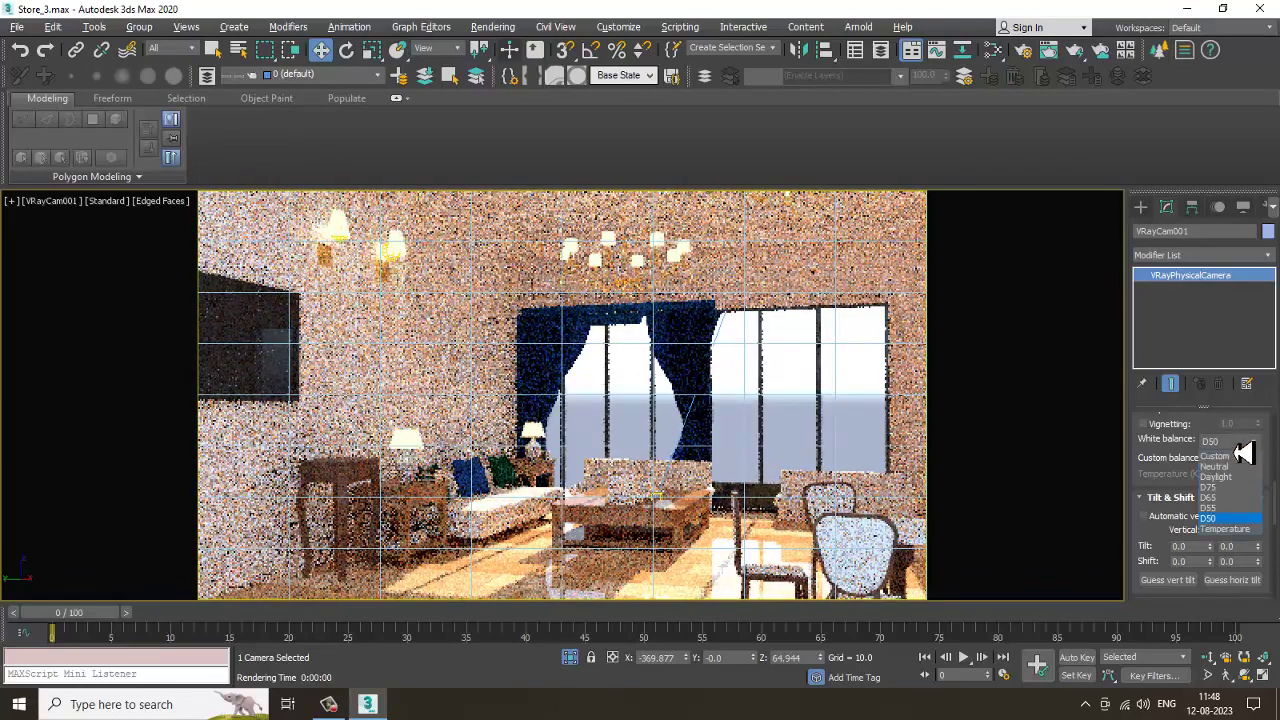
pyautogui.click(1240, 488)
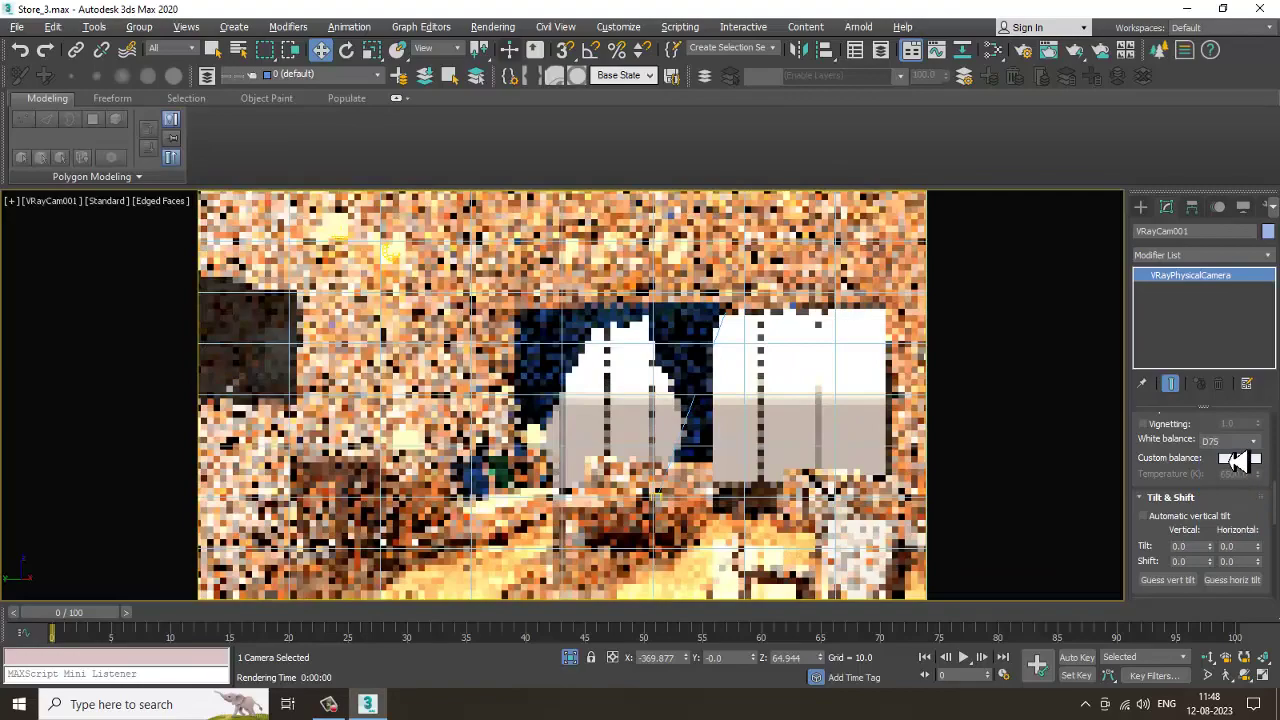
pyautogui.click(1232, 442)
pyautogui.click(1238, 519)
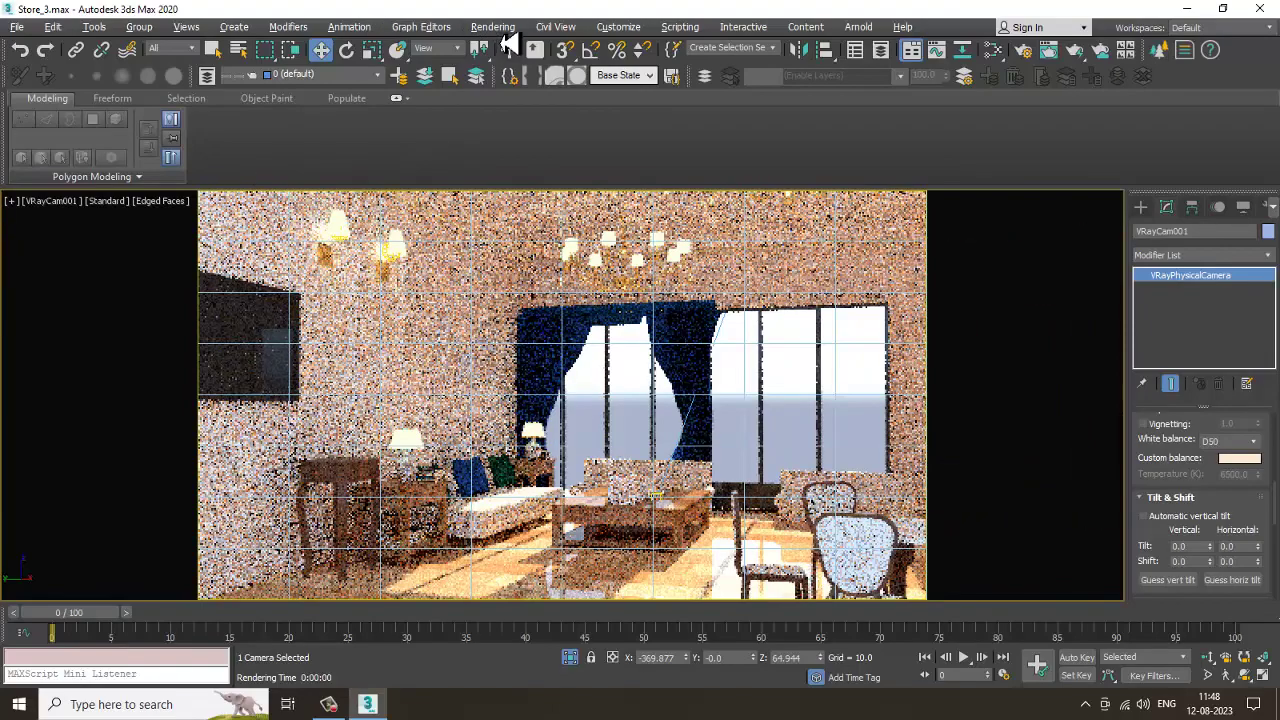
# Render the camera view as a test, stop it partway and close the V-Ray frame buffer
pyautogui.click(493, 26)
pyautogui.click(528, 54)
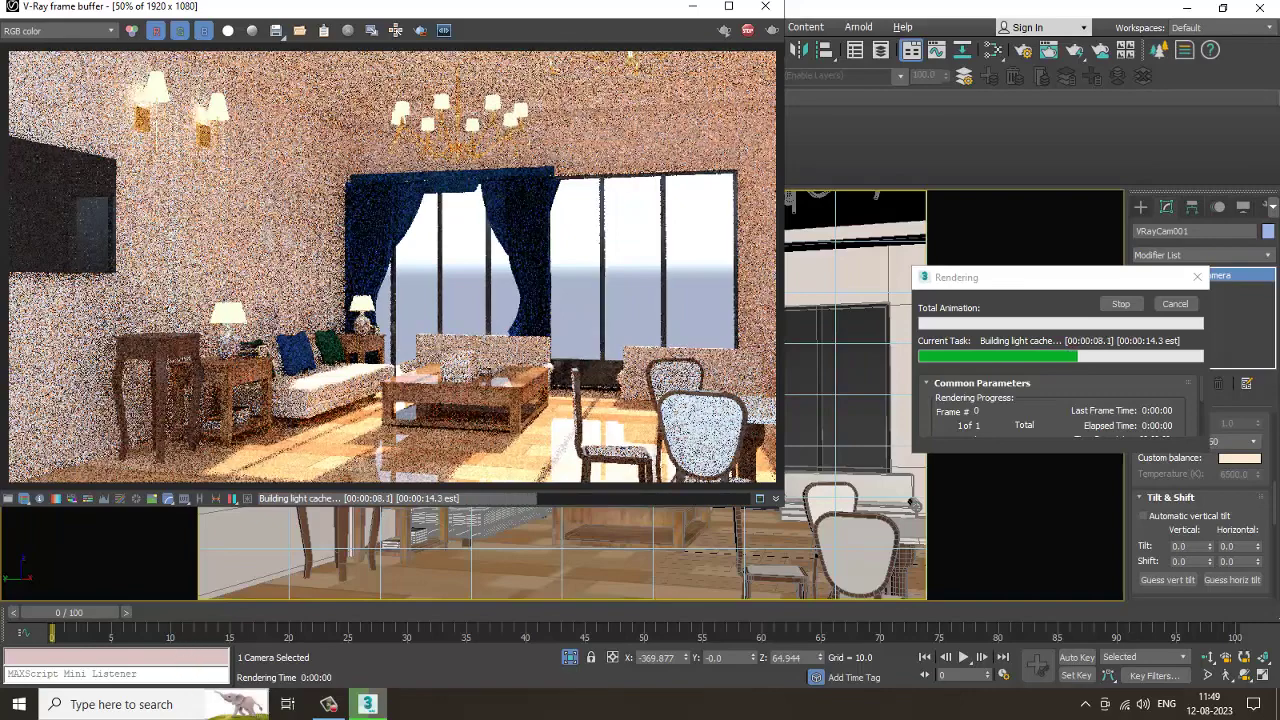
pyautogui.click(330, 705)
pyautogui.click(330, 705)
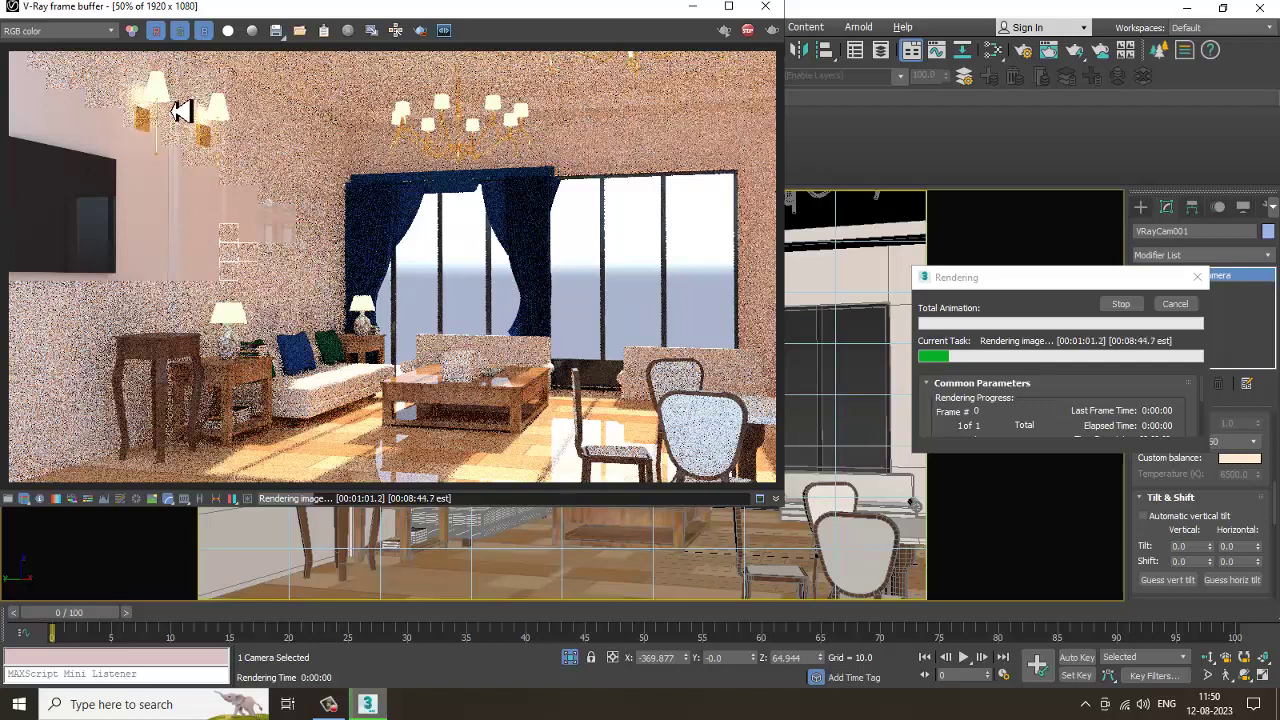
pyautogui.click(1124, 305)
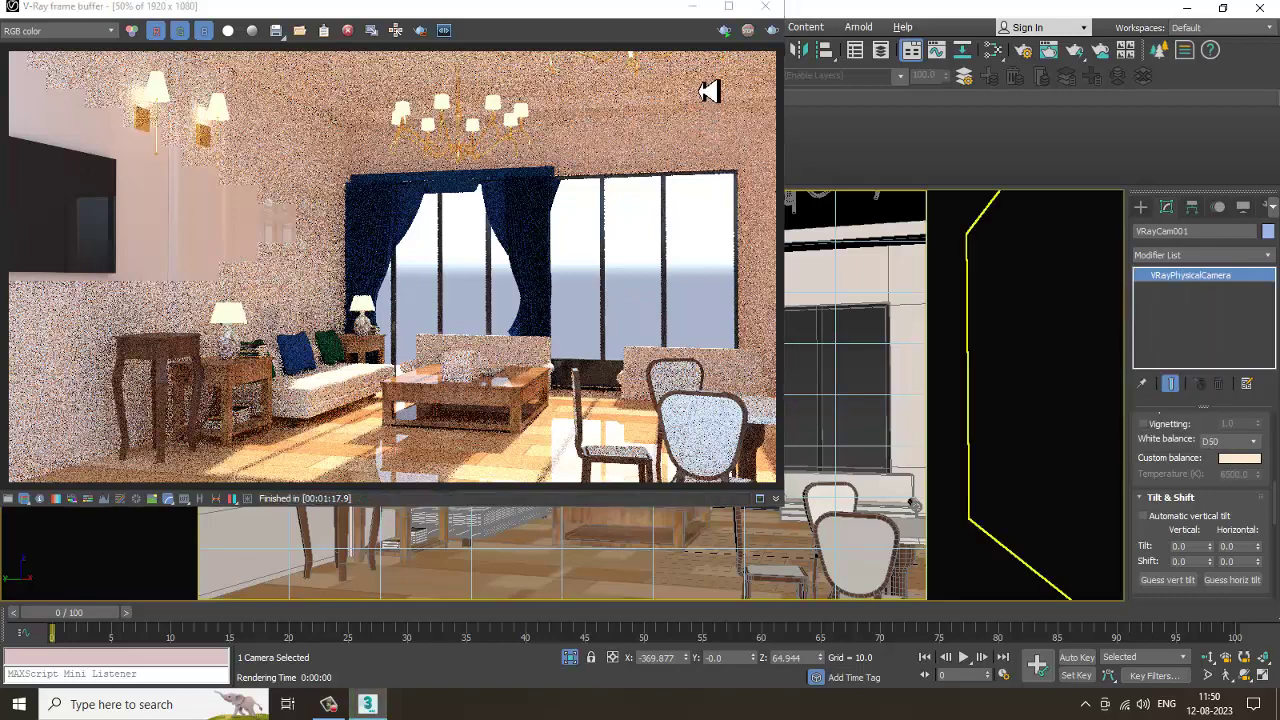
pyautogui.click(768, 10)
# Try to select the photometric light inside the nearer wall lamp in the camera view
pyautogui.click(112, 203)
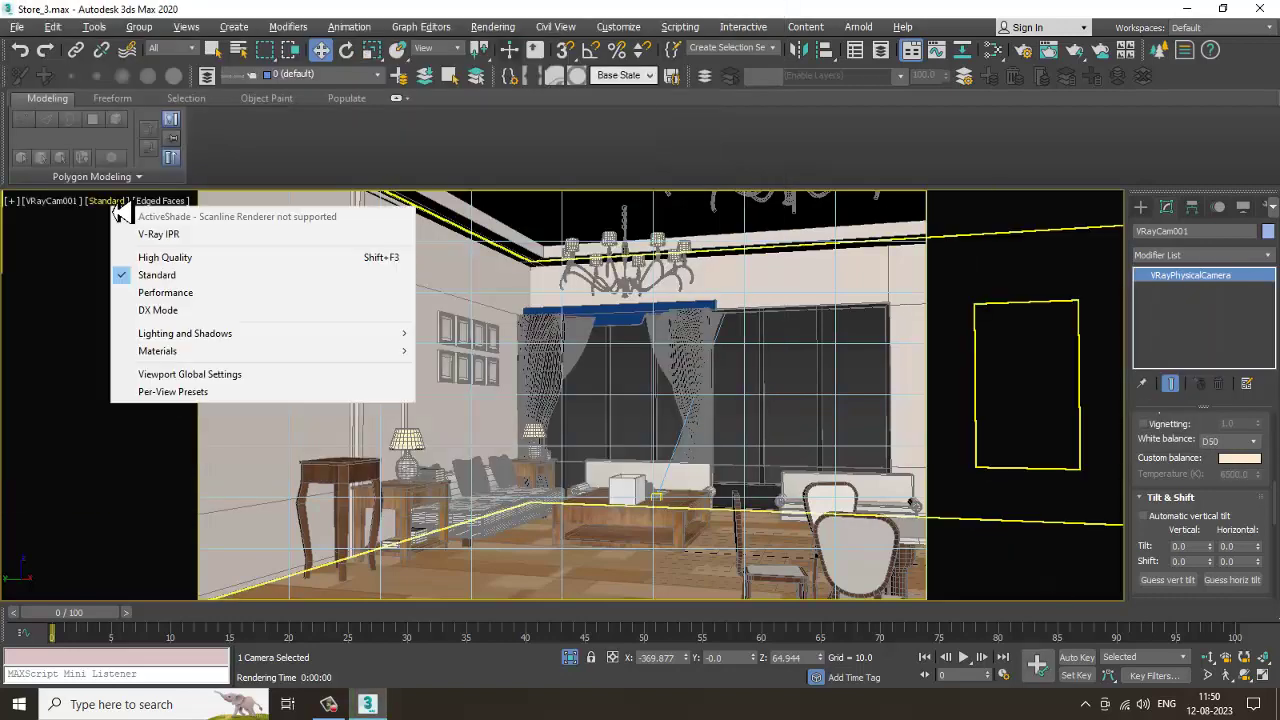
pyautogui.click(120, 208)
pyautogui.click(323, 266)
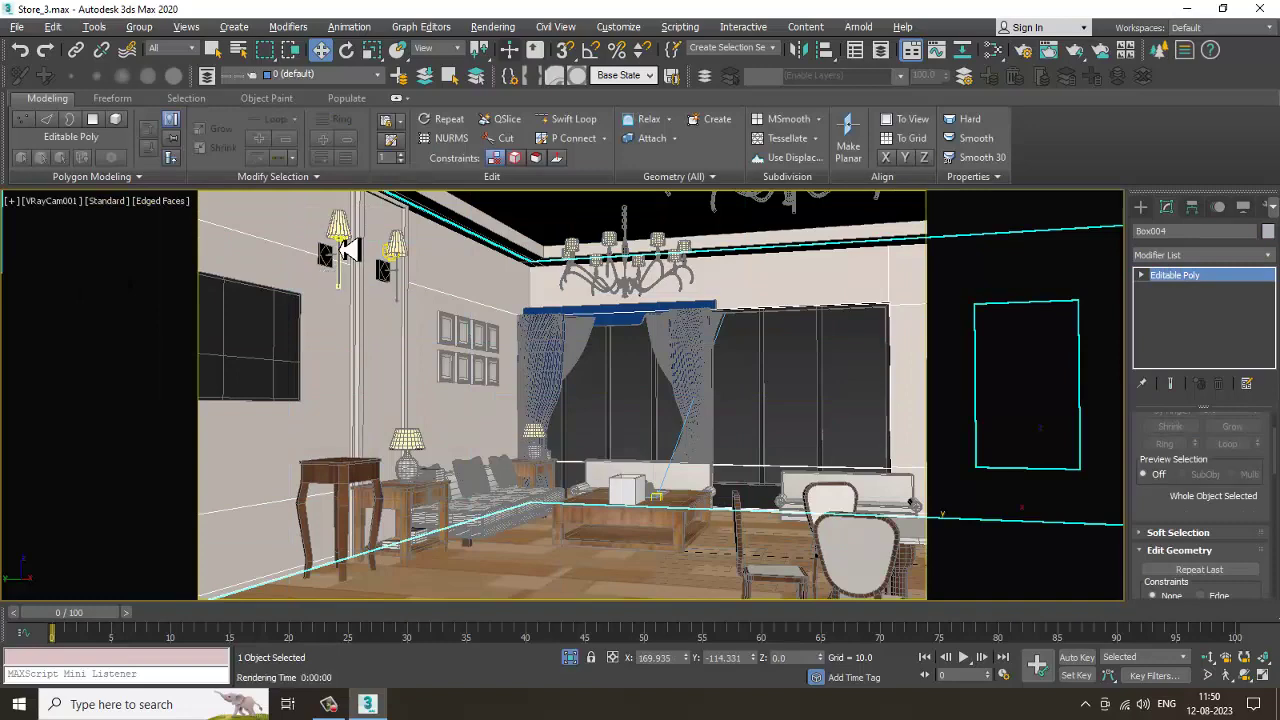
pyautogui.click(348, 250)
pyautogui.click(348, 250)
pyautogui.click(348, 250)
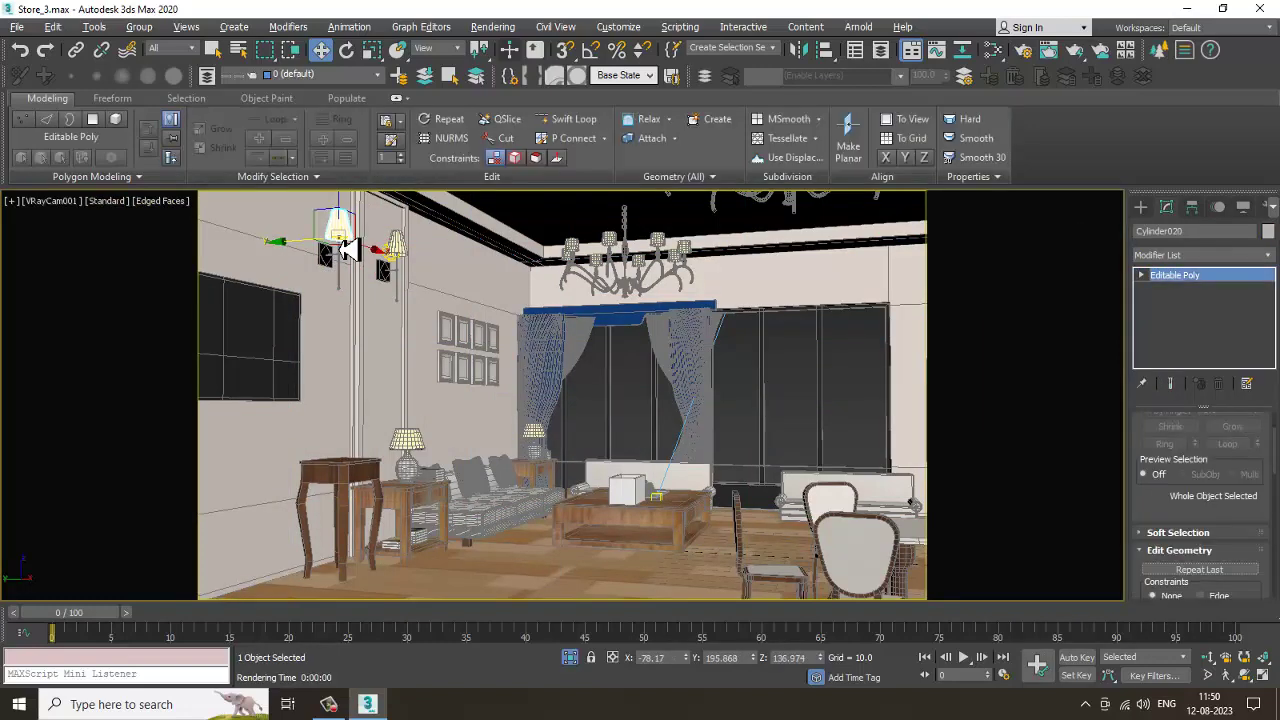
pyautogui.click(348, 250)
pyautogui.click(348, 250)
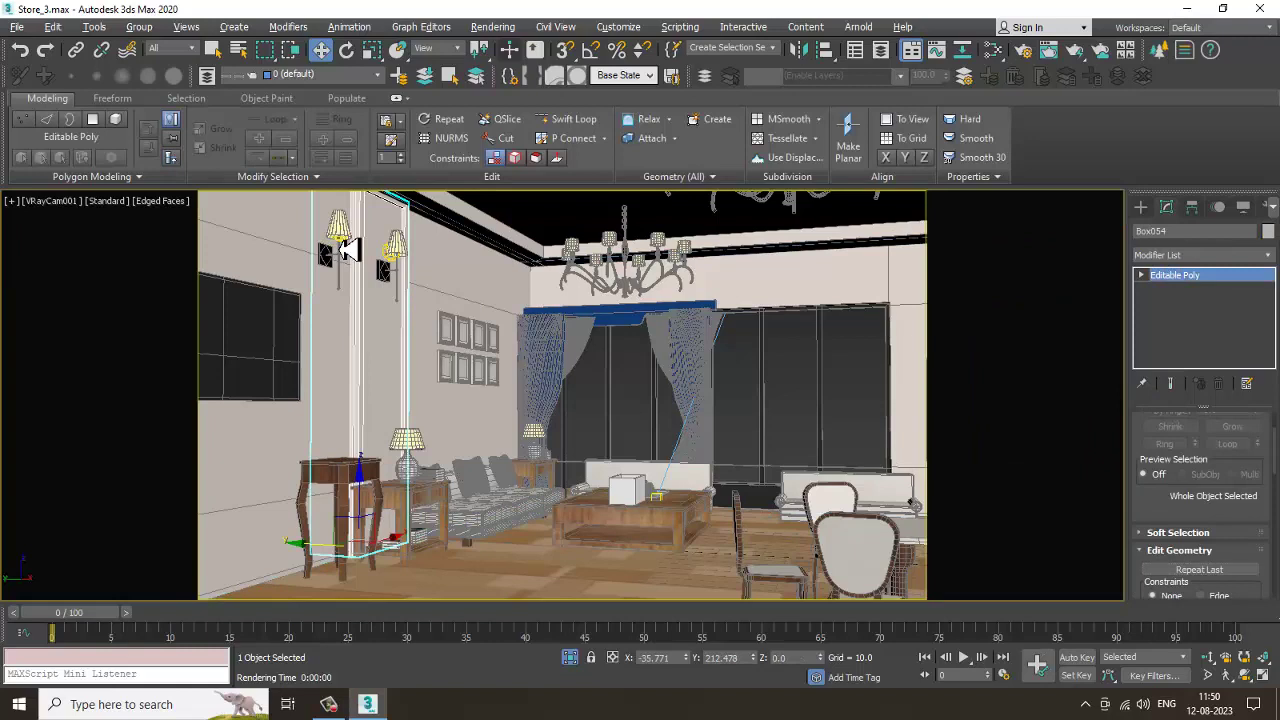
pyautogui.click(348, 250)
# Restrict selection to Lights and select the nearer wall lamp's photometric light
pyautogui.click(190, 48)
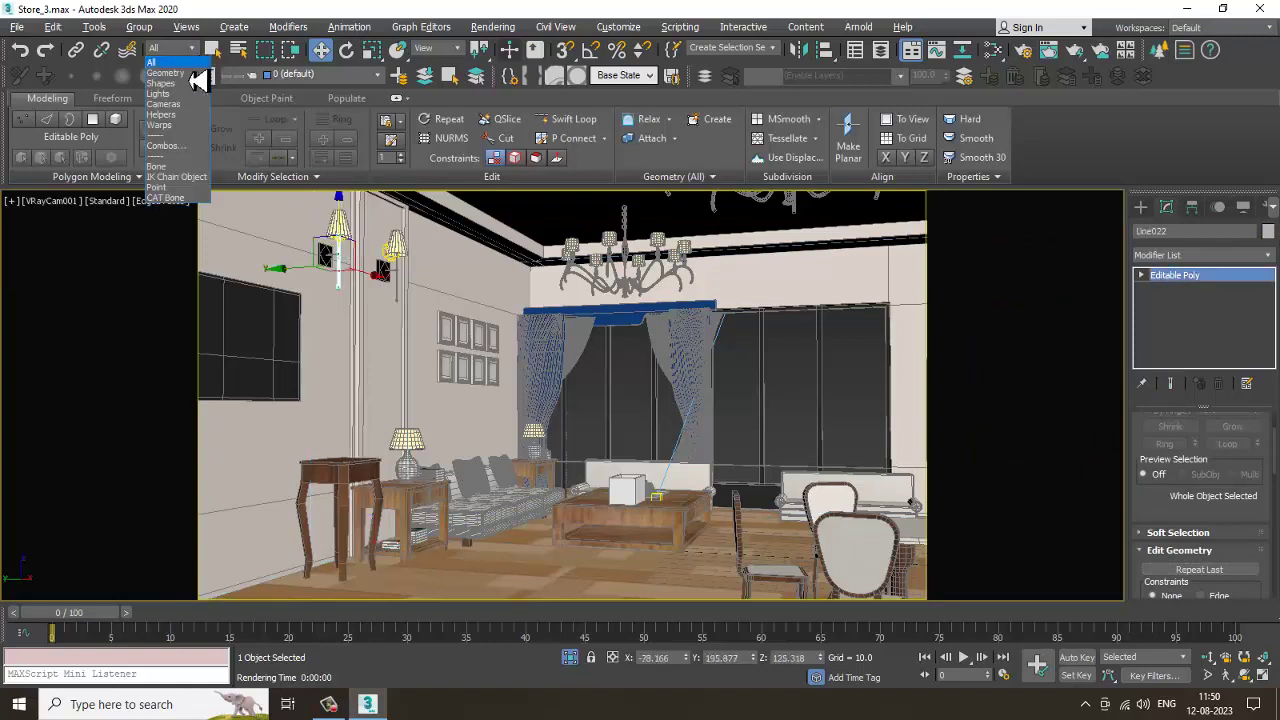
pyautogui.click(186, 93)
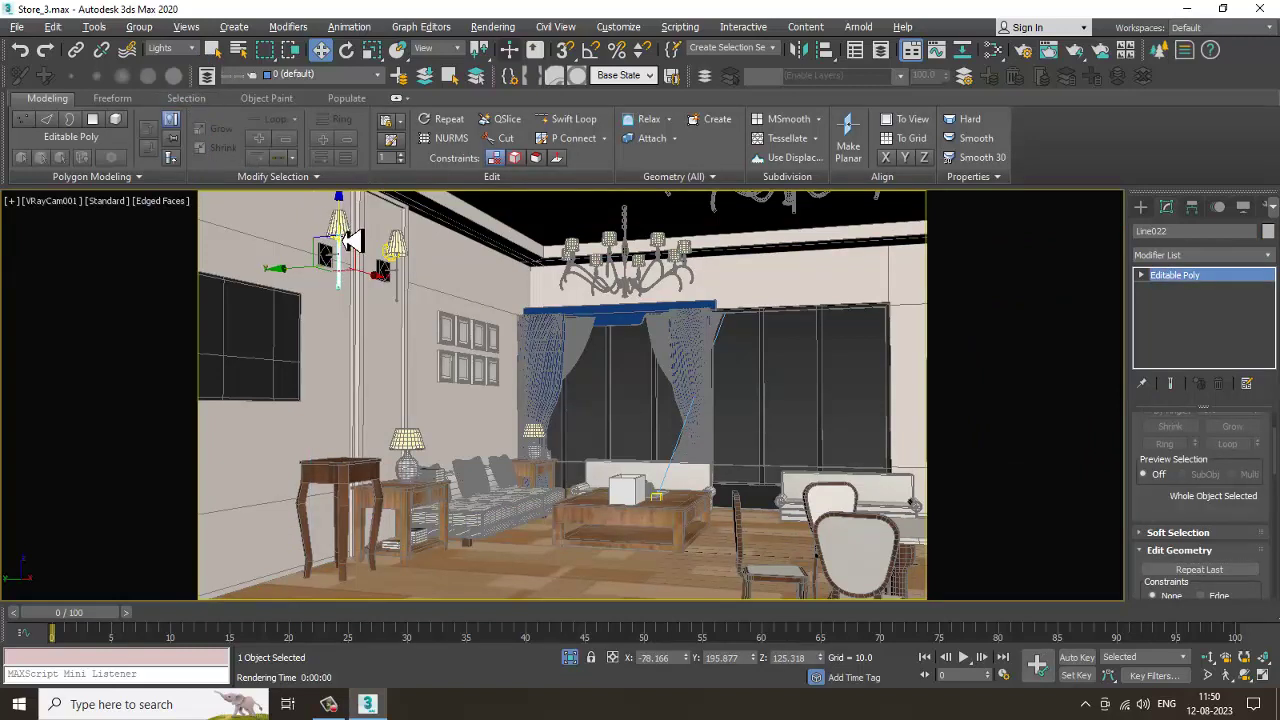
pyautogui.click(350, 240)
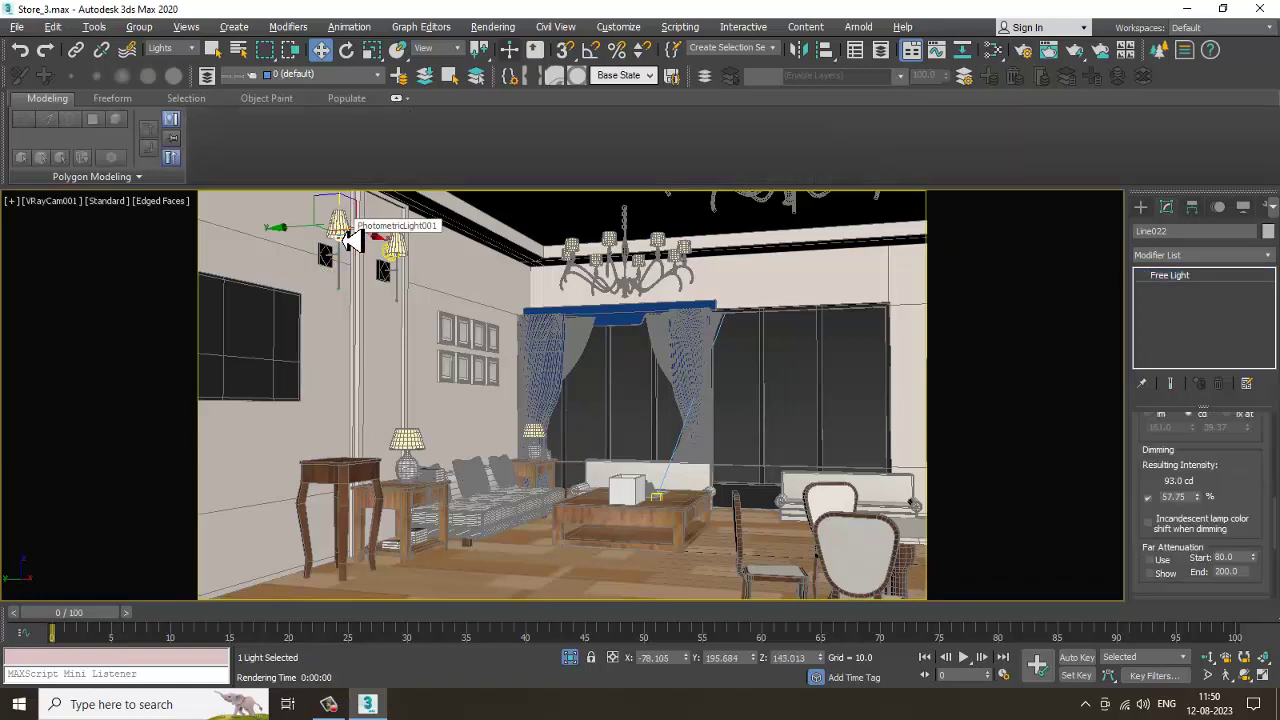
# Turn on shadows for the nearer wall lamp's light with the VRayShadow type
pyautogui.scroll(-3, 1266, 510)
pyautogui.scroll(2, 1165, 487)
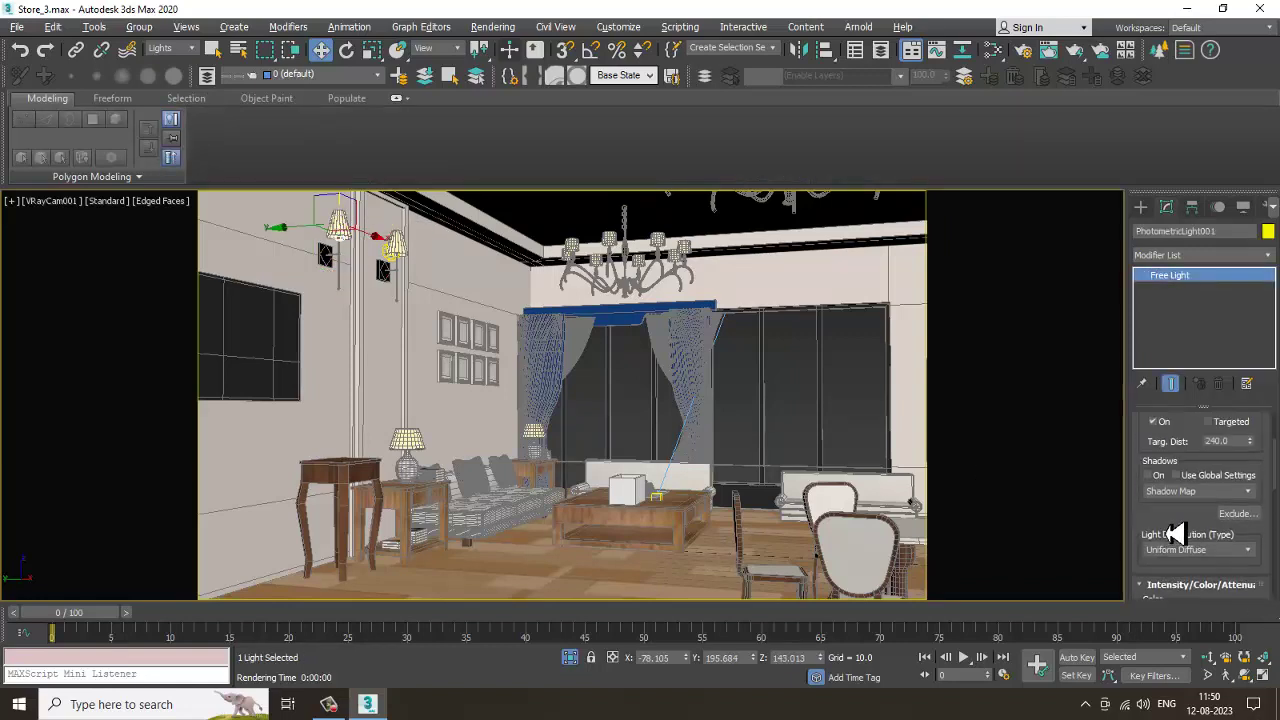
pyautogui.click(1246, 494)
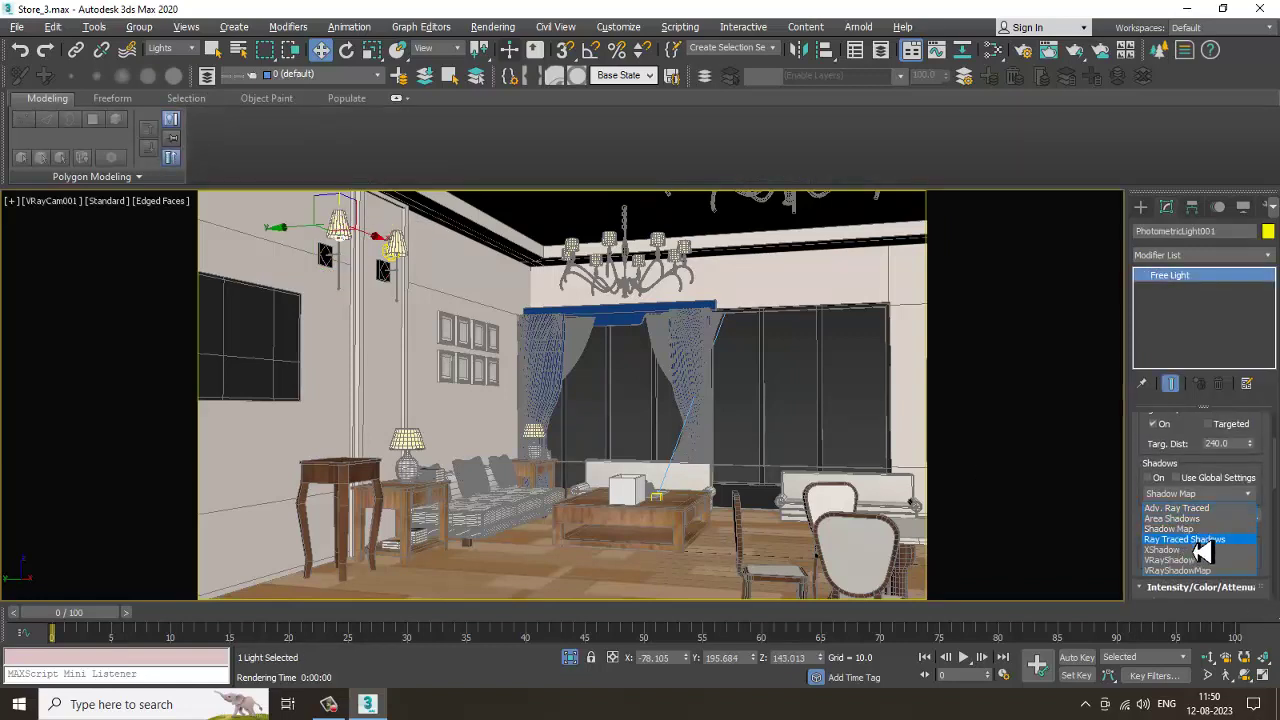
pyautogui.click(1200, 560)
pyautogui.click(1148, 477)
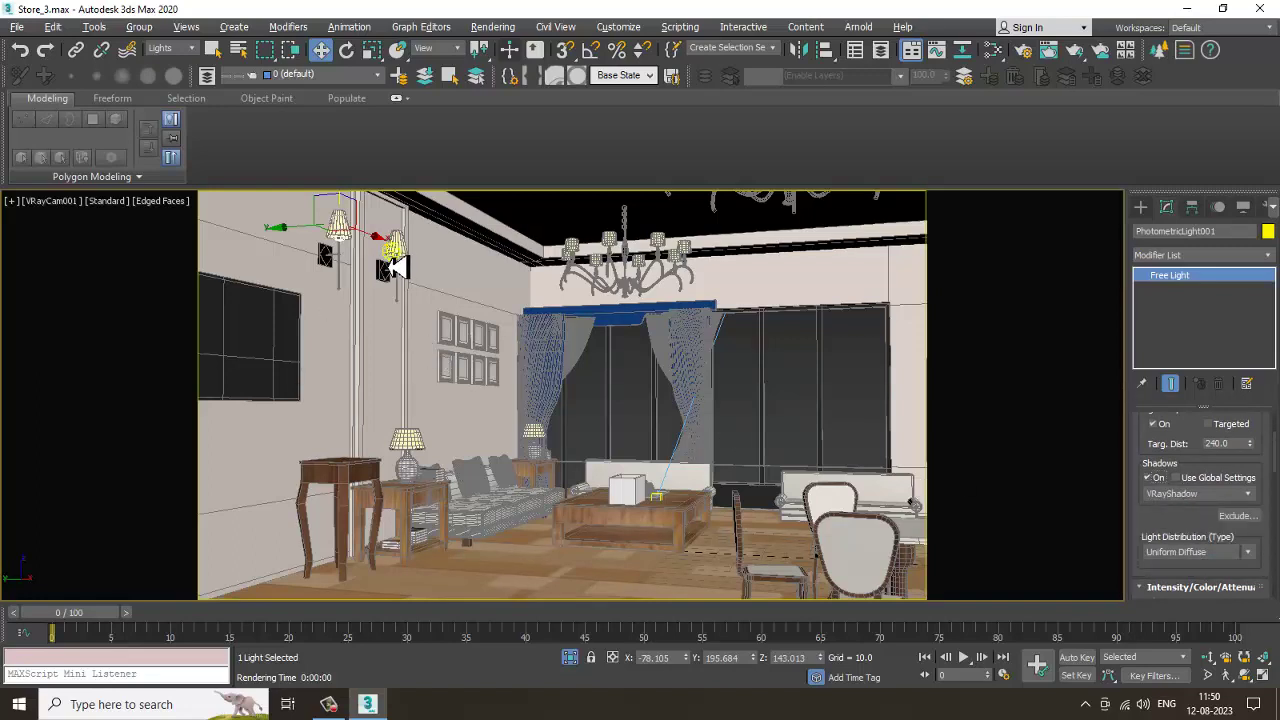
# Select the second wall lamp's light and, in a wireframe perspective view, centre it in its shade at Y 192.111
pyautogui.click(396, 264)
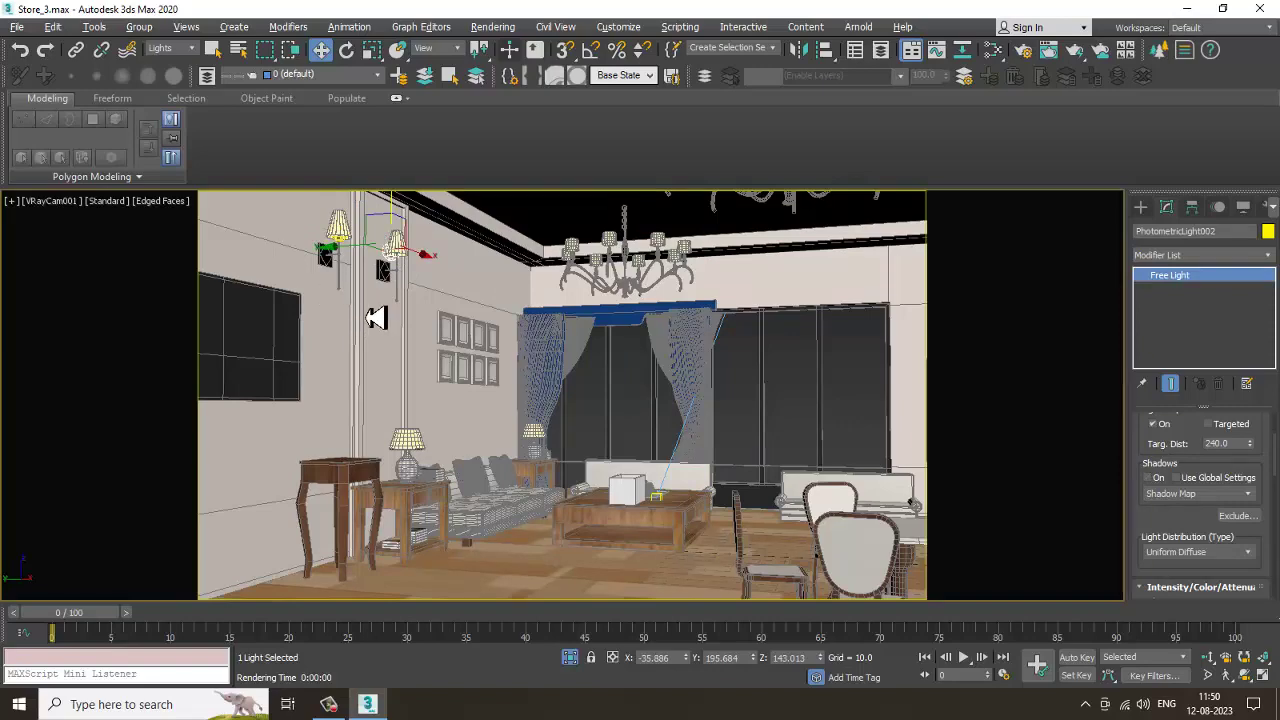
pyautogui.press('p')
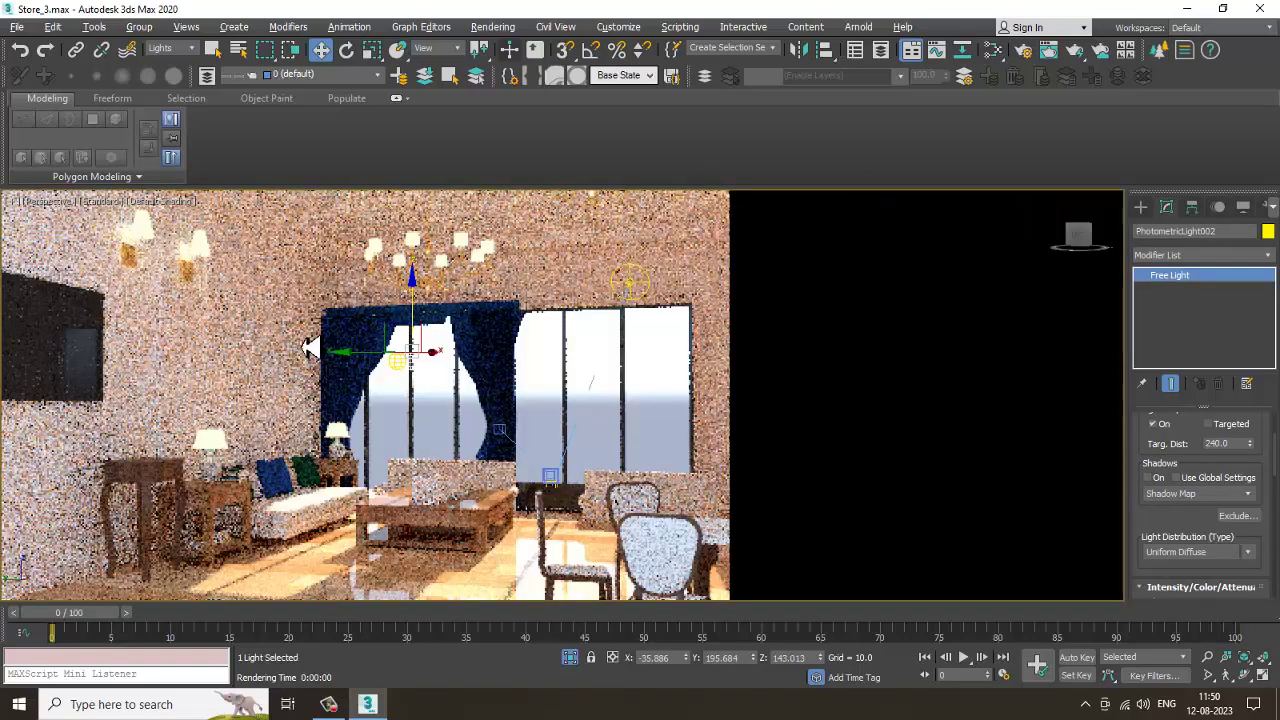
pyautogui.click(108, 201)
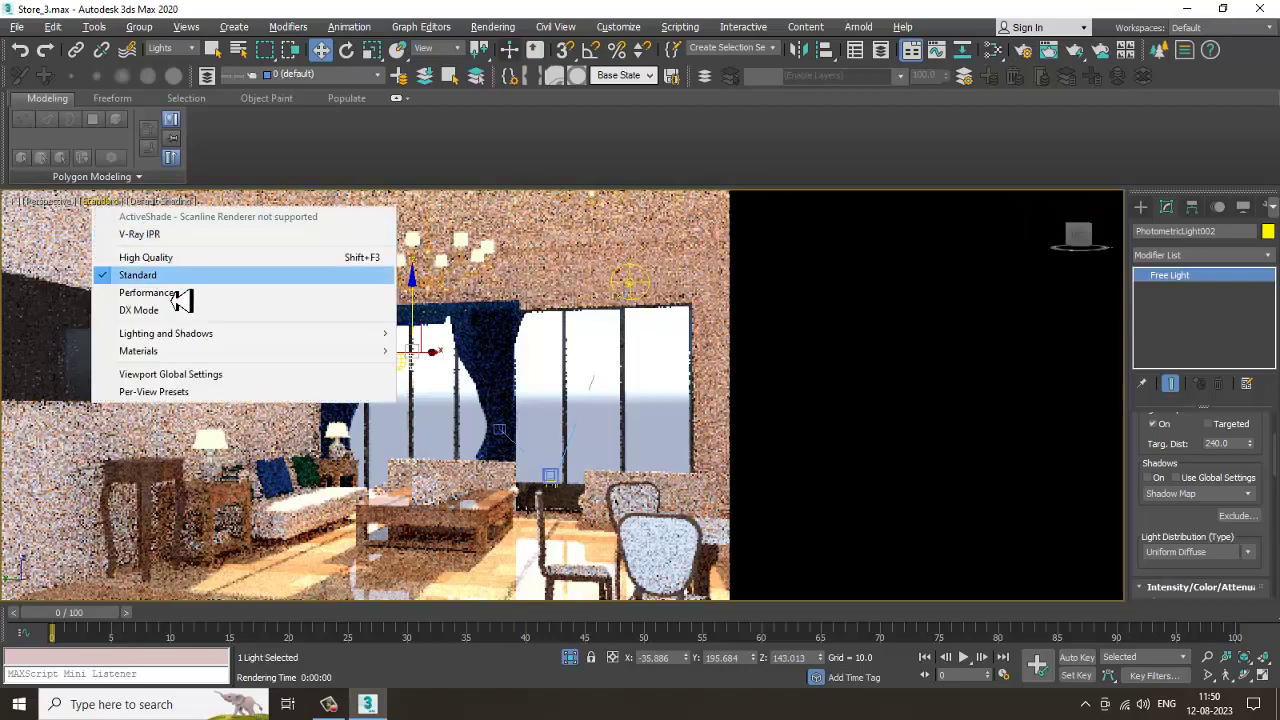
pyautogui.click(552, 400)
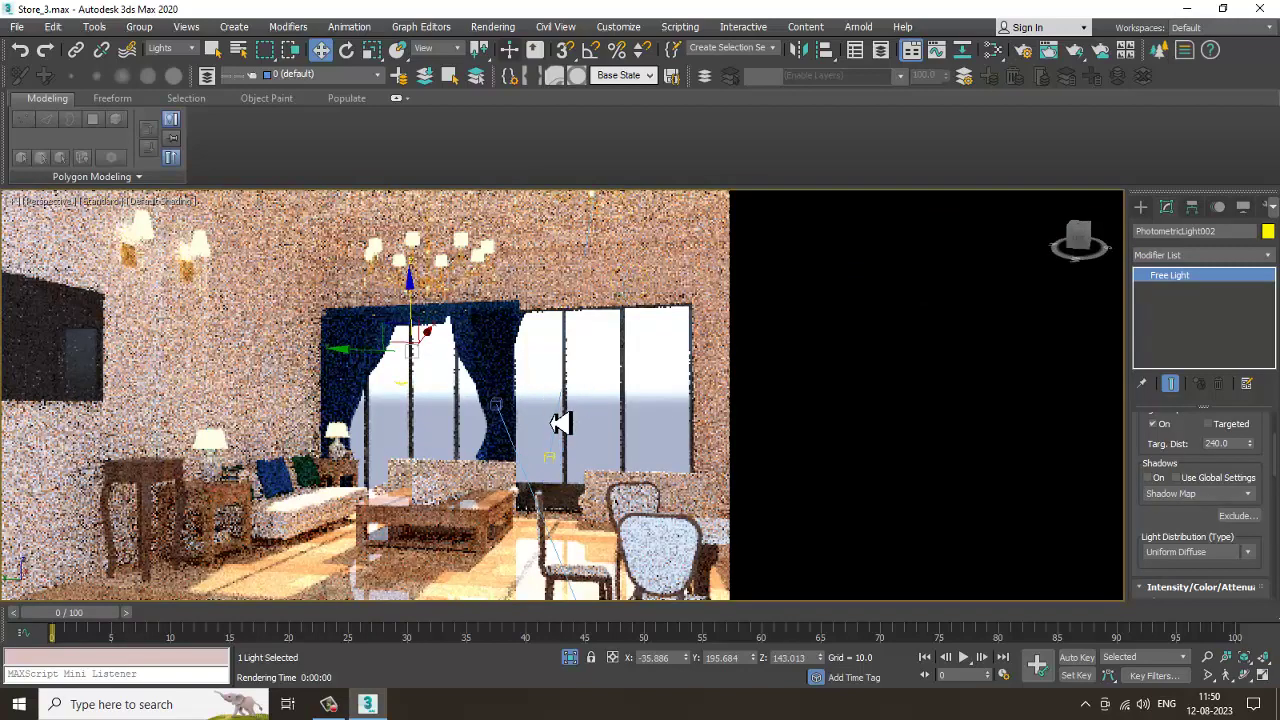
pyautogui.hotkey('alt', 'w')
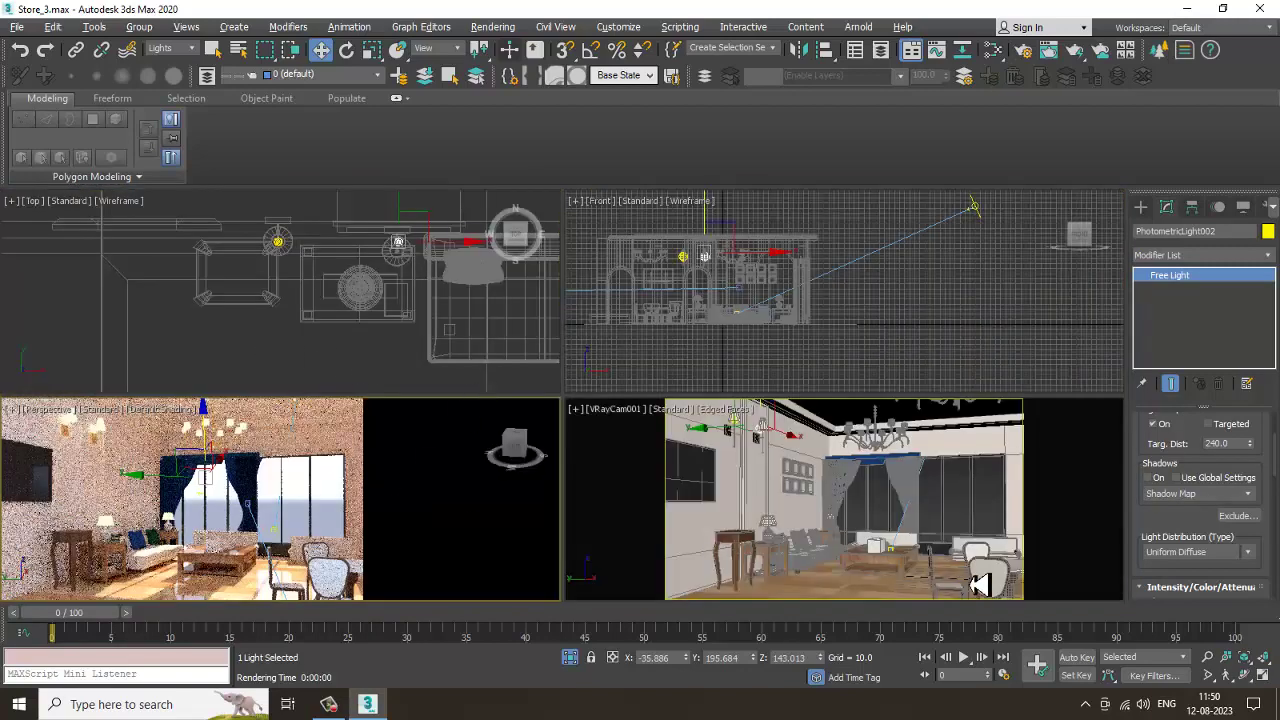
pyautogui.press('p')
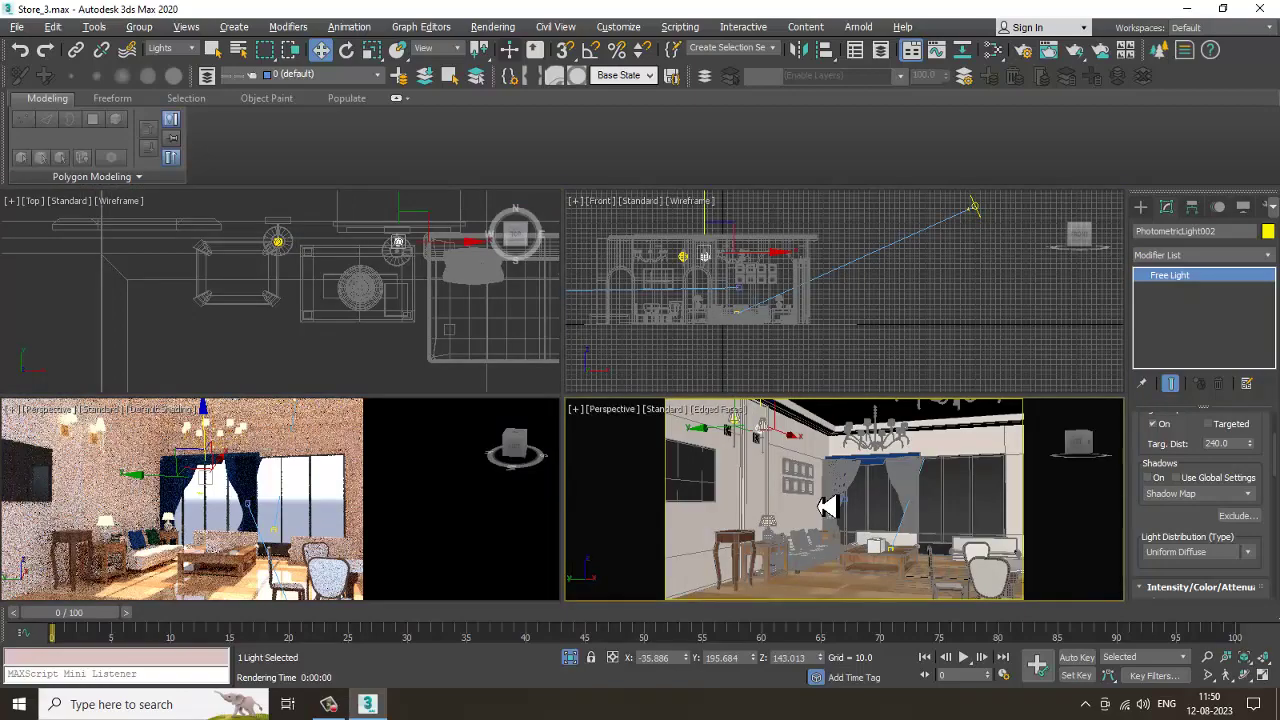
pyautogui.hotkey('alt', 'w')
pyautogui.scroll(-3, 540, 369)
pyautogui.press('z')
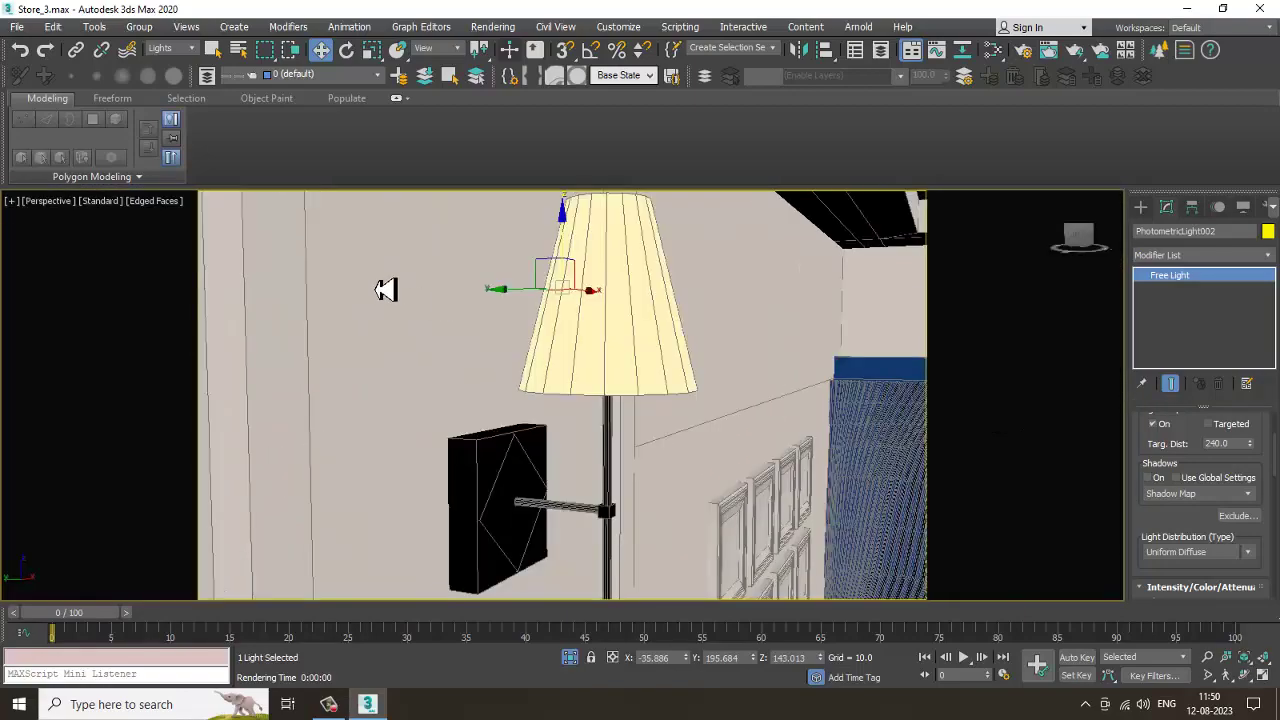
pyautogui.moveTo(380, 286)
pyautogui.keyDown('alt'); pyautogui.mouseDown(button='middle')
pyautogui.moveTo(560, 364)
pyautogui.moveTo(563, 318)
pyautogui.moveTo(570, 331)
pyautogui.moveTo(510, 320)
pyautogui.moveTo(494, 300)
pyautogui.moveTo(594, 366)
pyautogui.moveTo(628, 298)
pyautogui.moveTo(609, 434)
pyautogui.mouseUp(button='middle'); pyautogui.keyUp('alt')
pyautogui.press('F3')
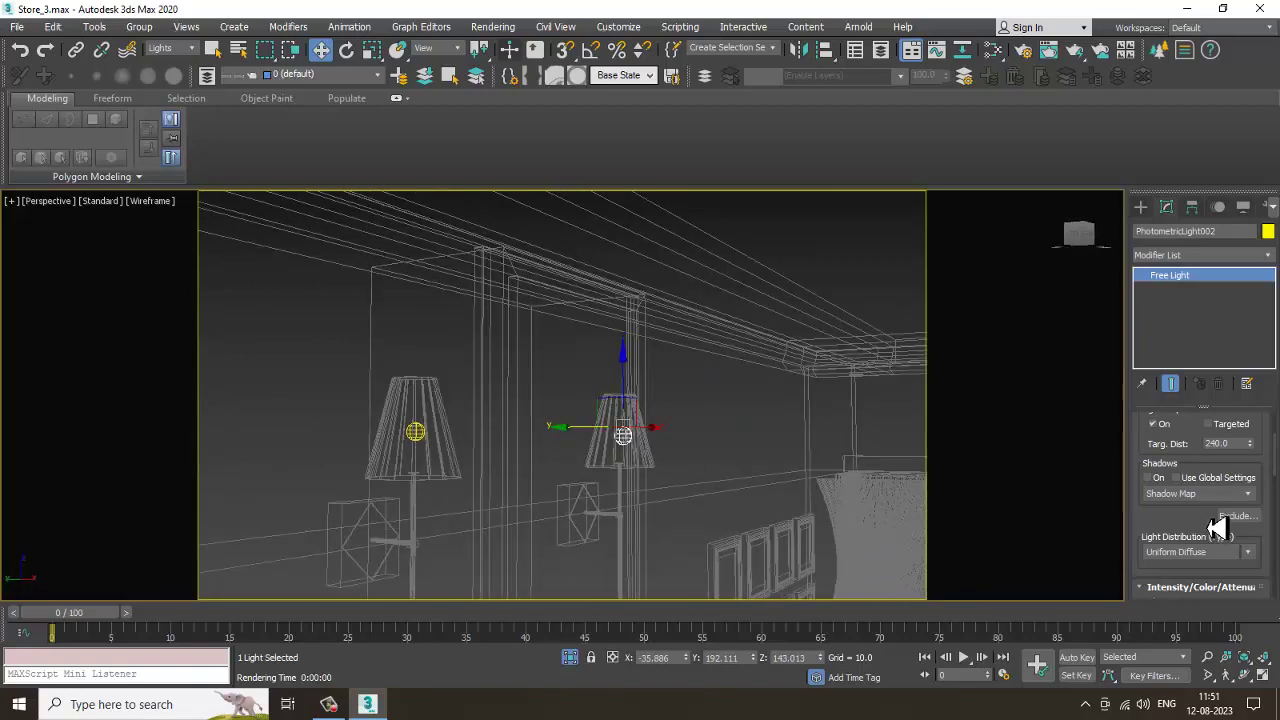
# Set the second wall lamp light's shadow type to VRayShadow and deselect the light
pyautogui.click(1201, 494)
pyautogui.click(1203, 561)
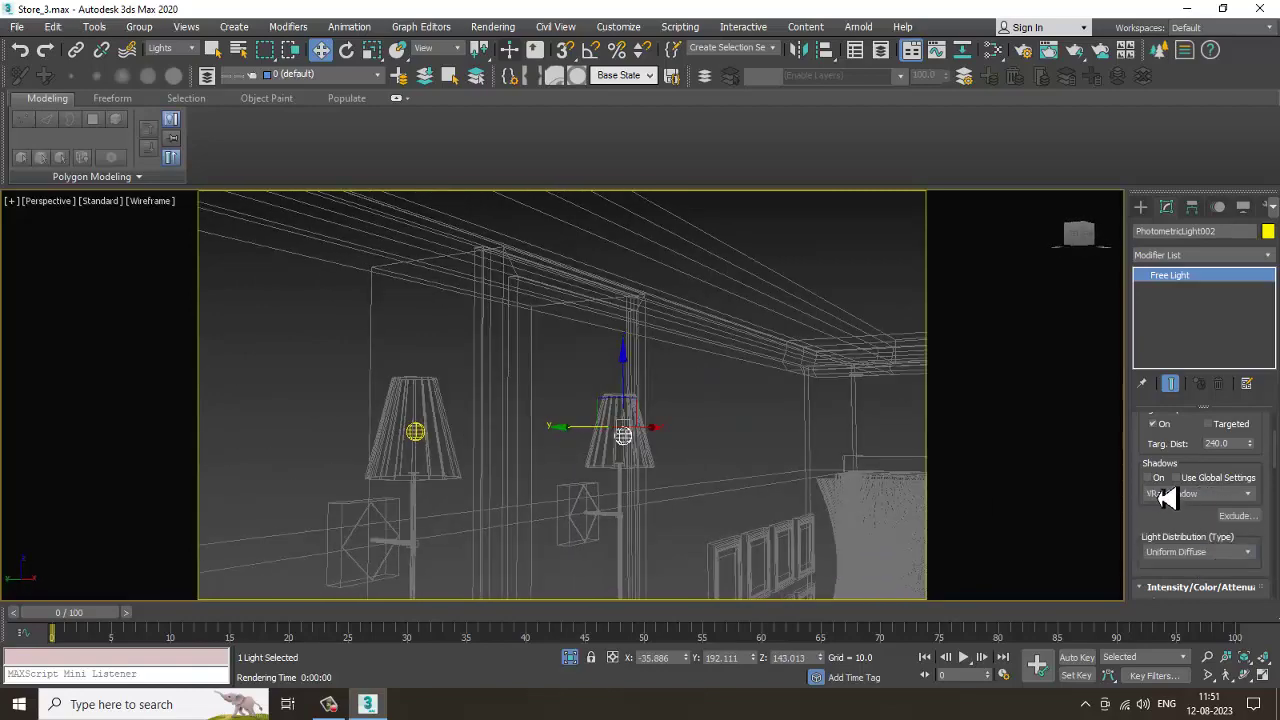
pyautogui.hotkey('alt', 'w')
pyautogui.click(782, 483)
pyautogui.hotkey('alt', 'w')
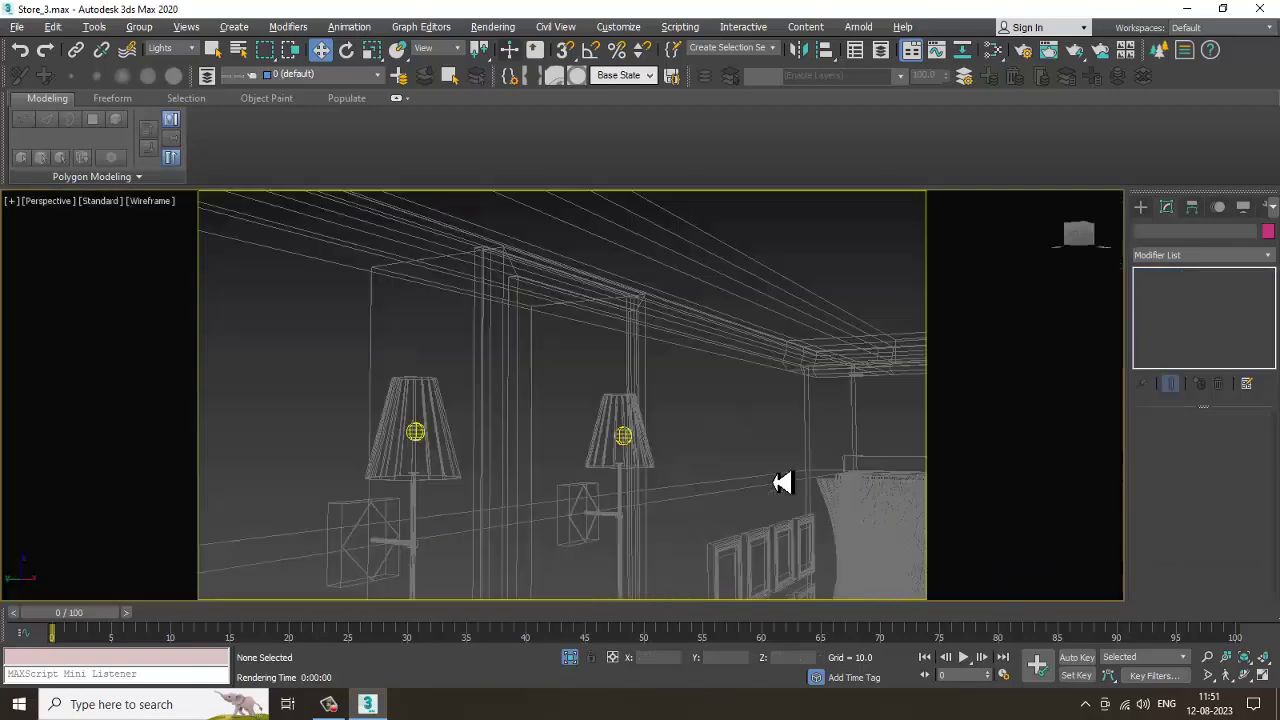
# Return to the shaded camera view, make a test render and close the V-Ray frame buffer
pyautogui.press('c')
pyautogui.press('F3')
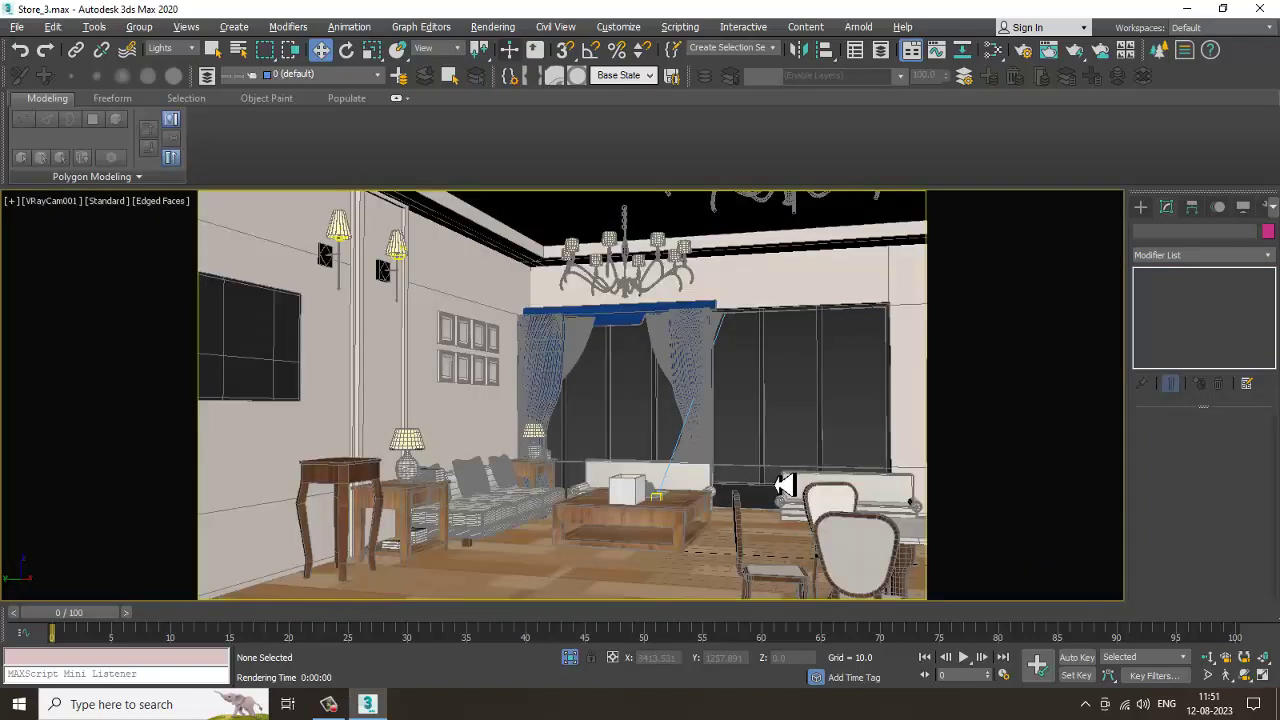
pyautogui.click(562, 54)
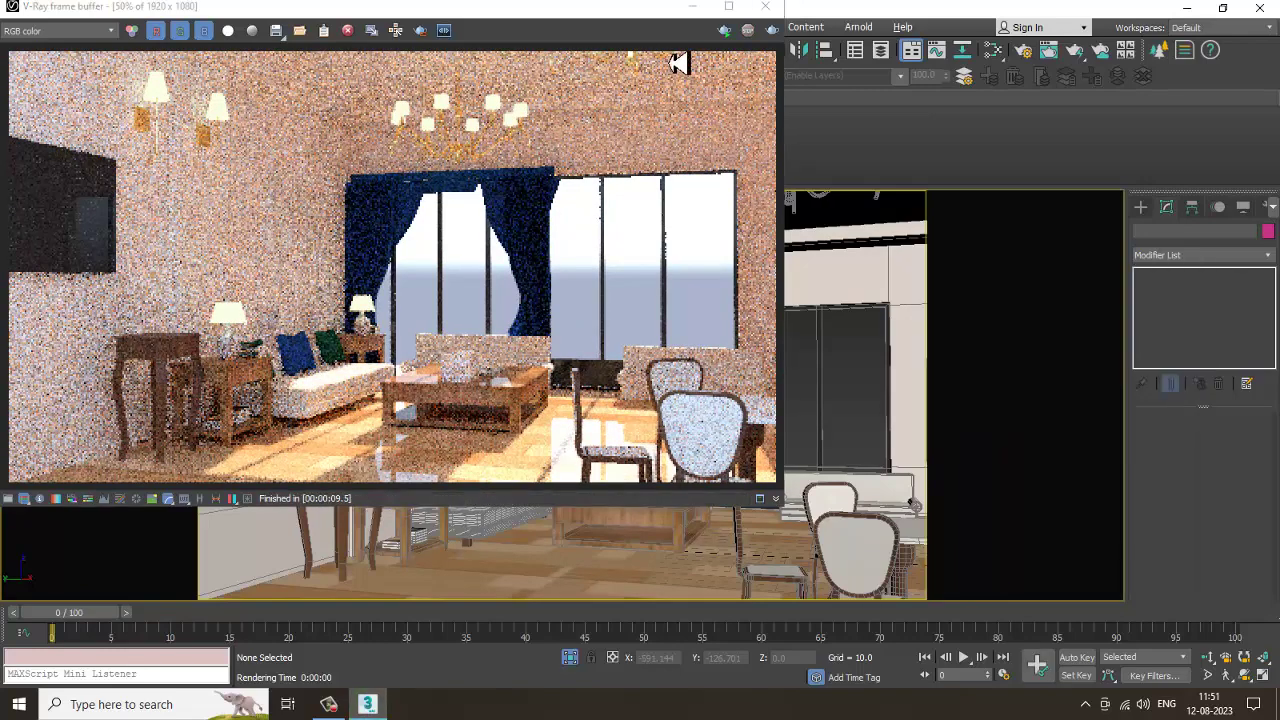
pyautogui.click(765, 7)
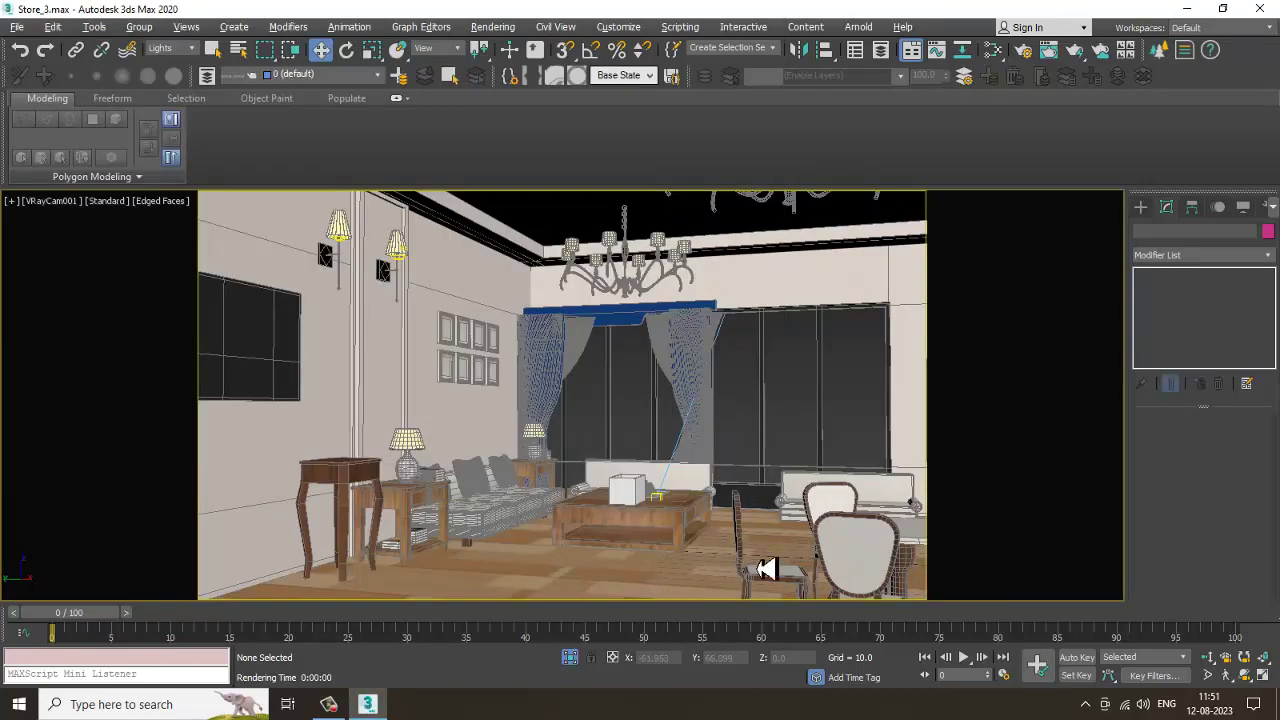
# Reset the selection filter to All and select the floor plane
pyautogui.click(165, 50)
pyautogui.click(165, 62)
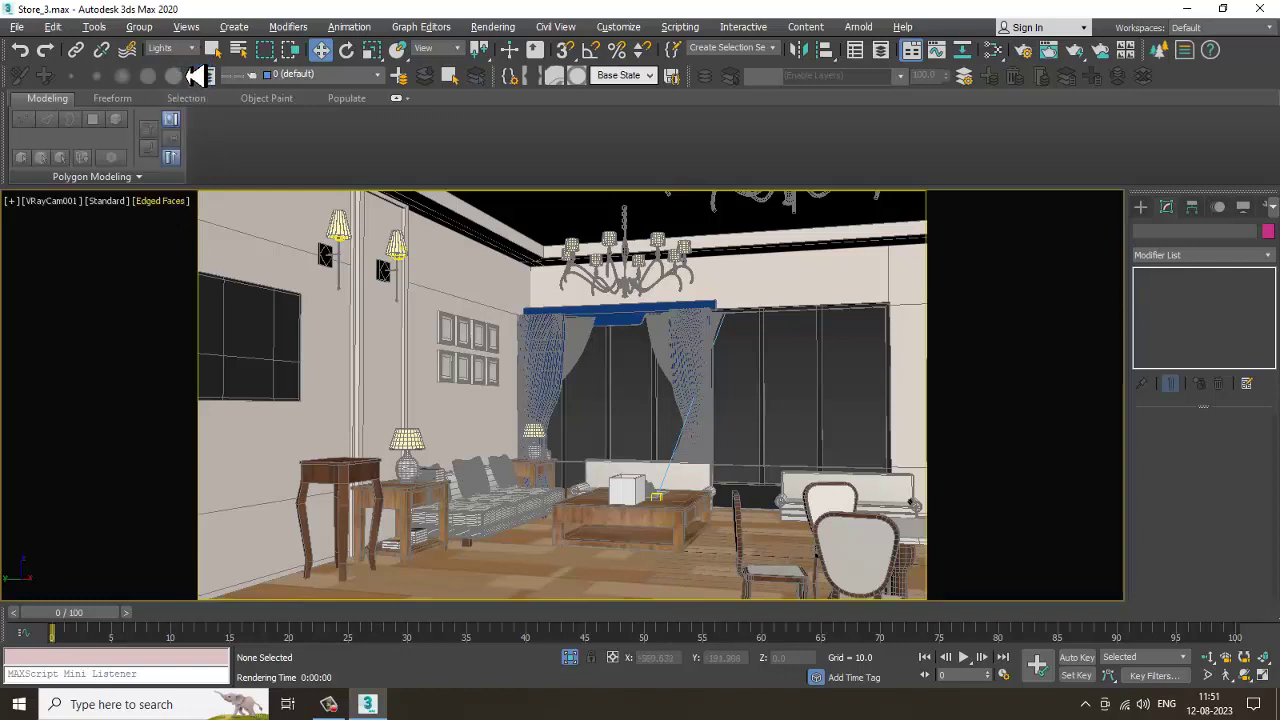
pyautogui.click(592, 589)
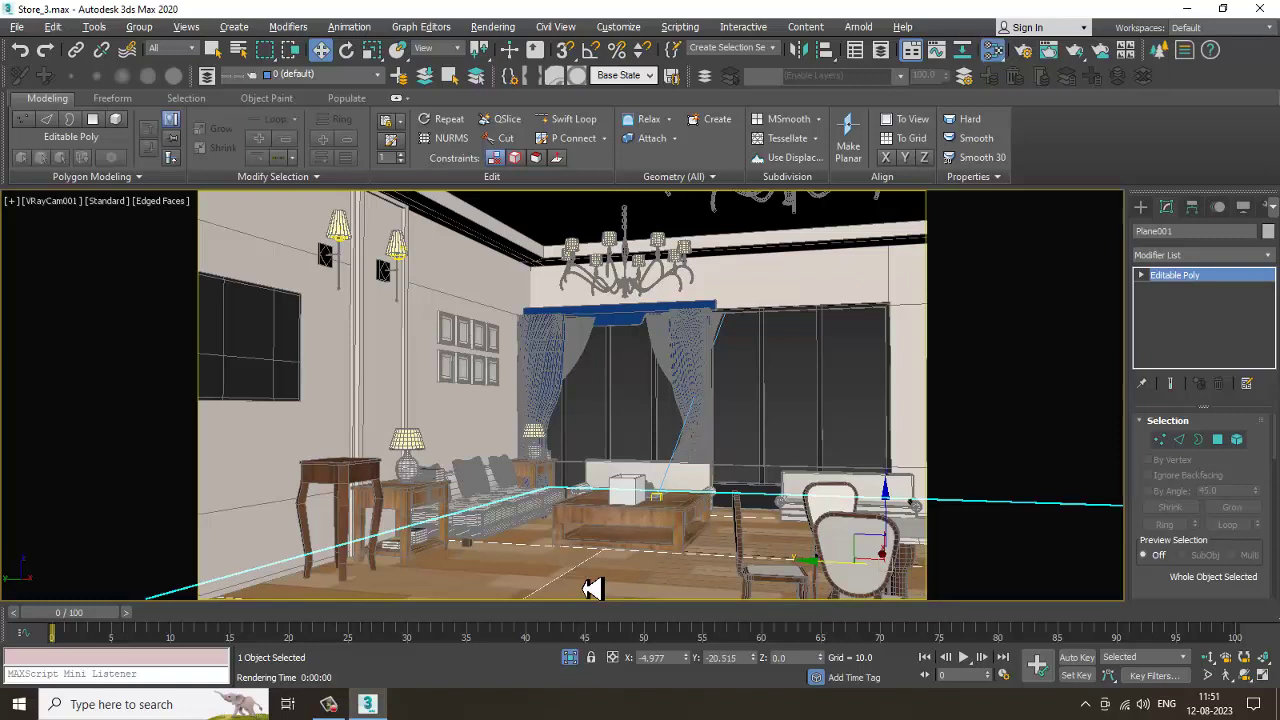
# Open the Slate Material Editor maximized, locate the floor VRayMtl and display its parameters
pyautogui.press('m')
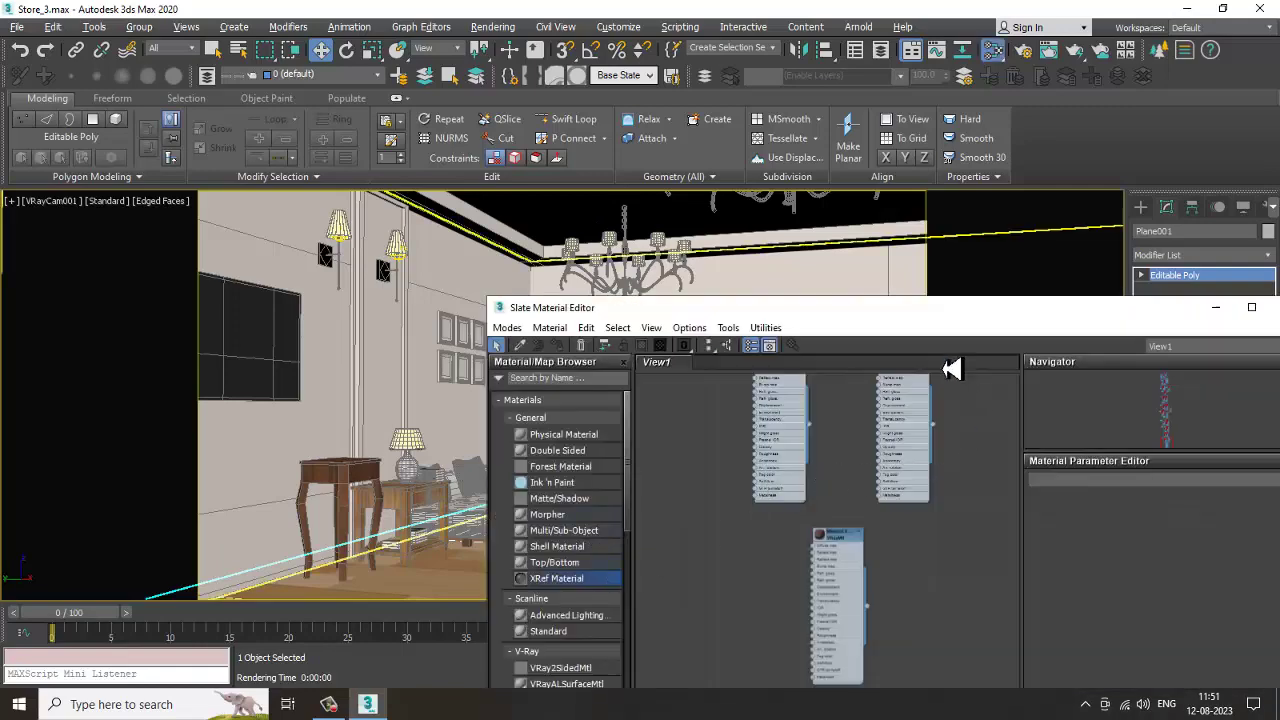
pyautogui.doubleClick(900, 310)
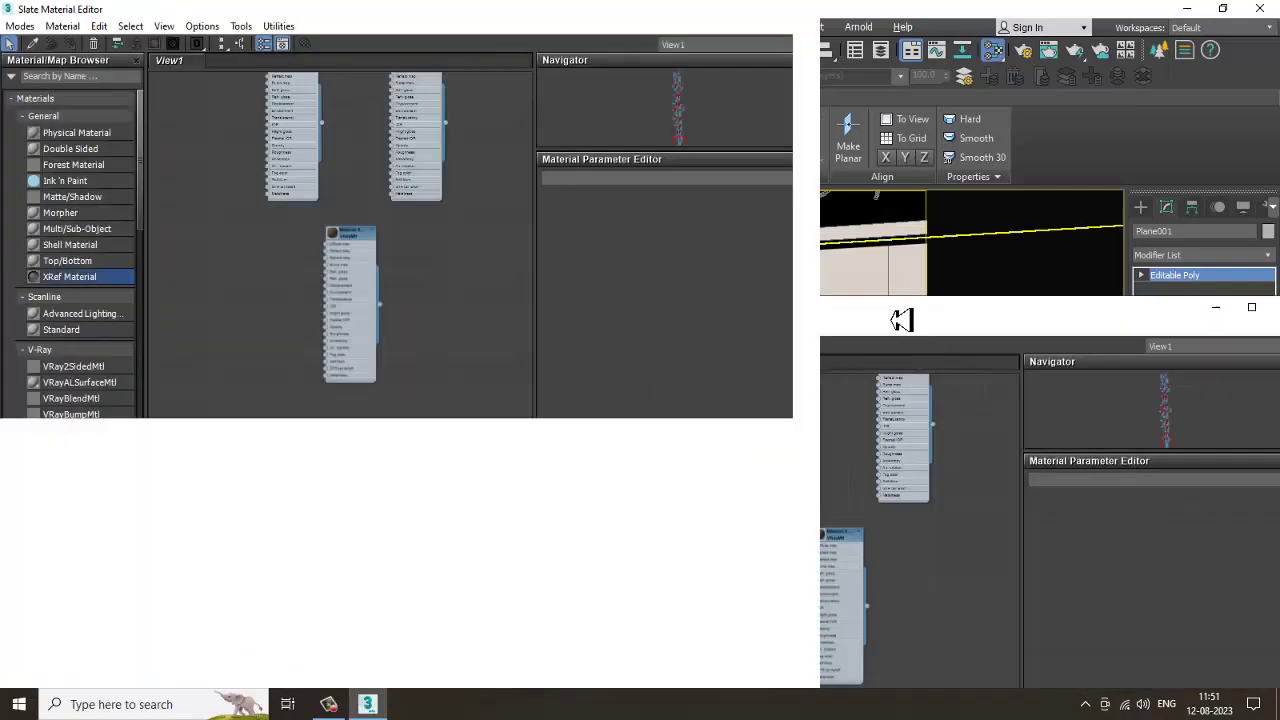
pyautogui.press('z')
pyautogui.scroll(8, 590, 285)
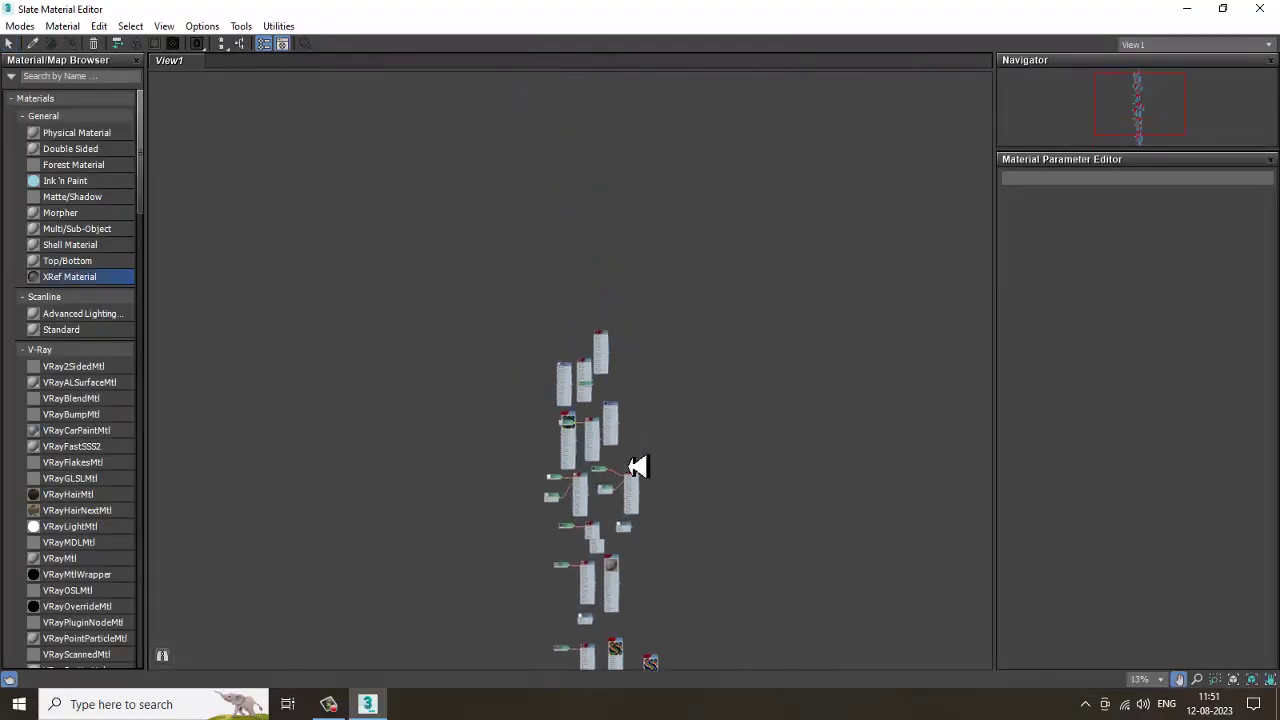
pyautogui.scroll(3, 515, 305)
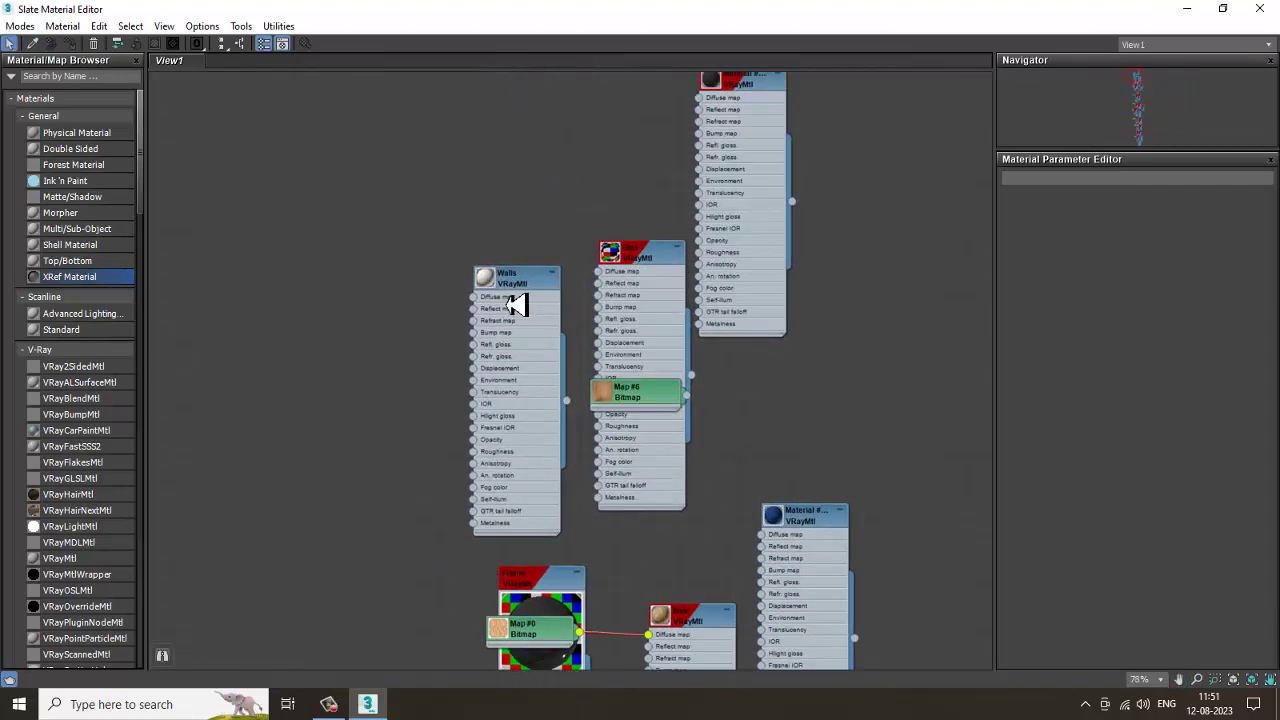
pyautogui.moveTo(690, 443); pyautogui.dragTo(686, 363, button='middle')
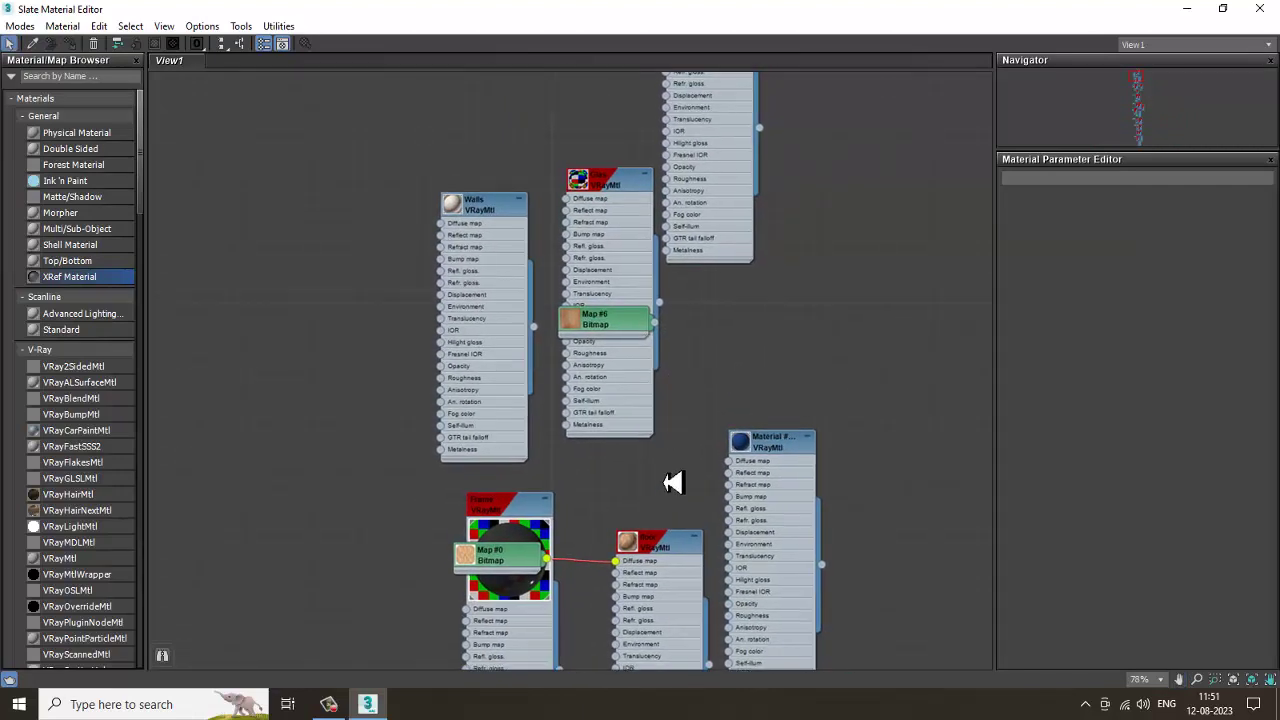
pyautogui.click(680, 553)
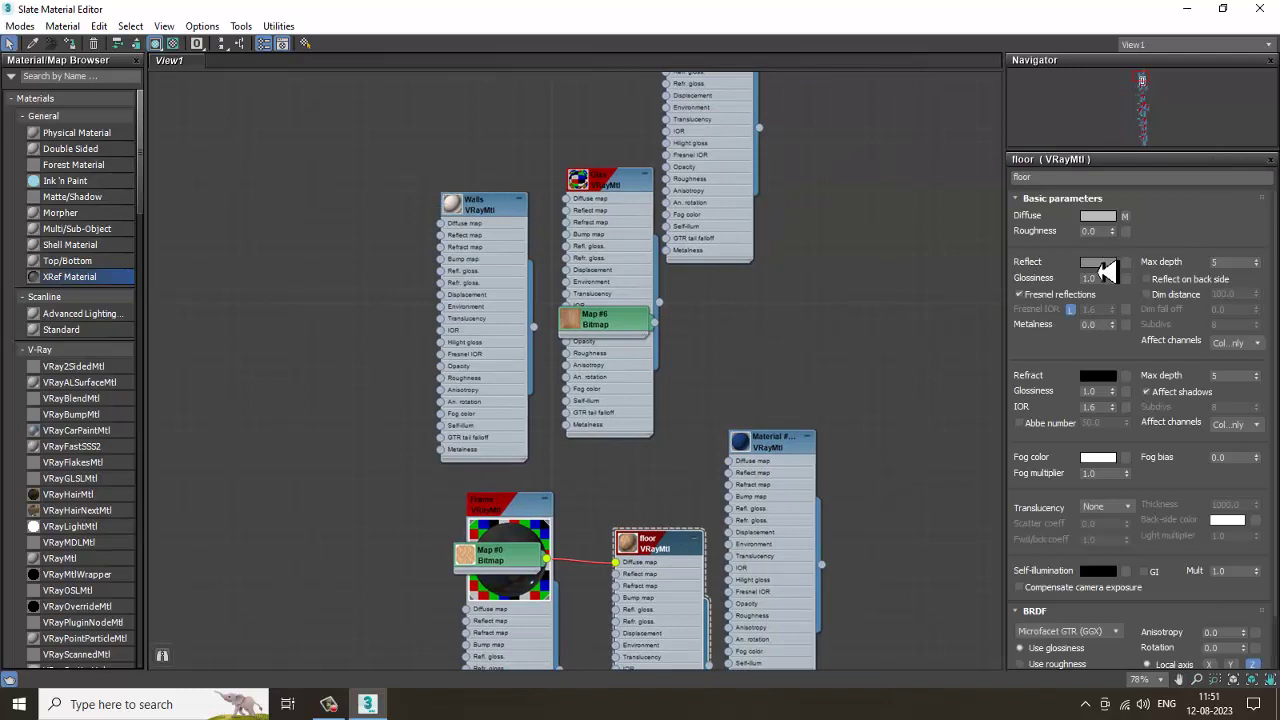
# Darken the floor material's reflection color to a value of 22 and minimize the material editor
pyautogui.click(1099, 264)
pyautogui.moveTo(478, 148); pyautogui.dragTo(476, 117)
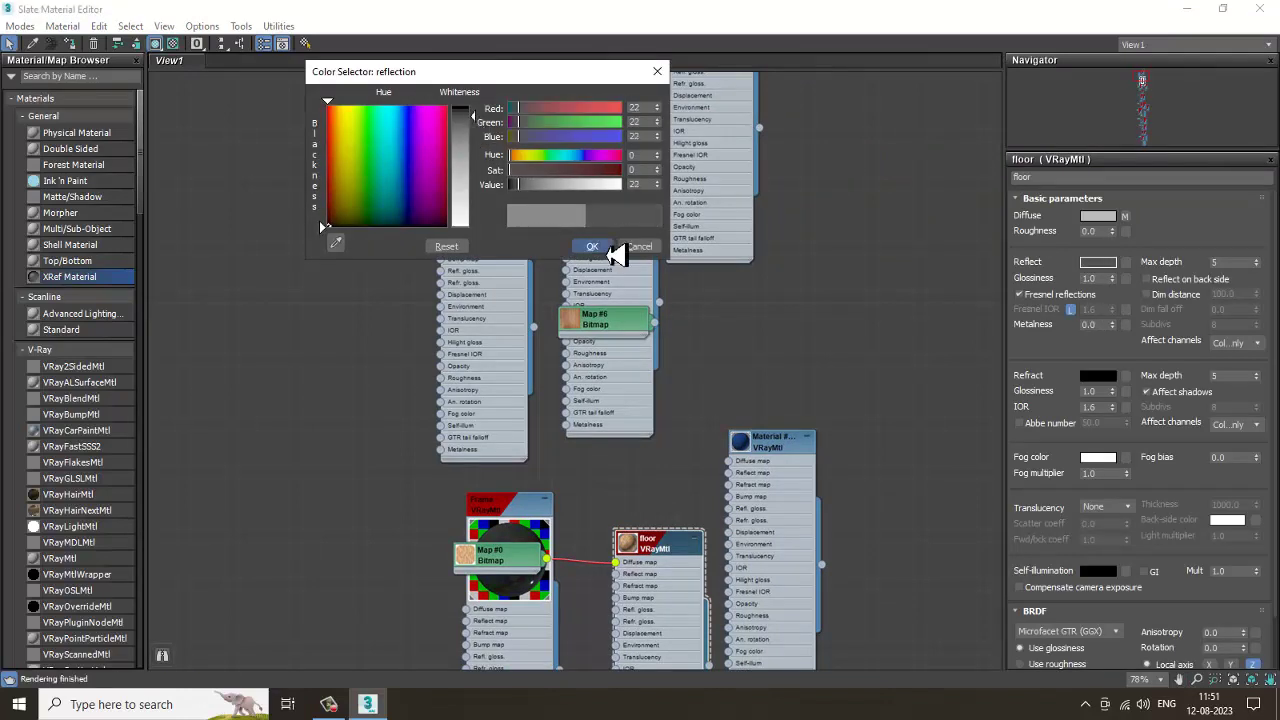
pyautogui.click(604, 248)
pyautogui.click(1187, 9)
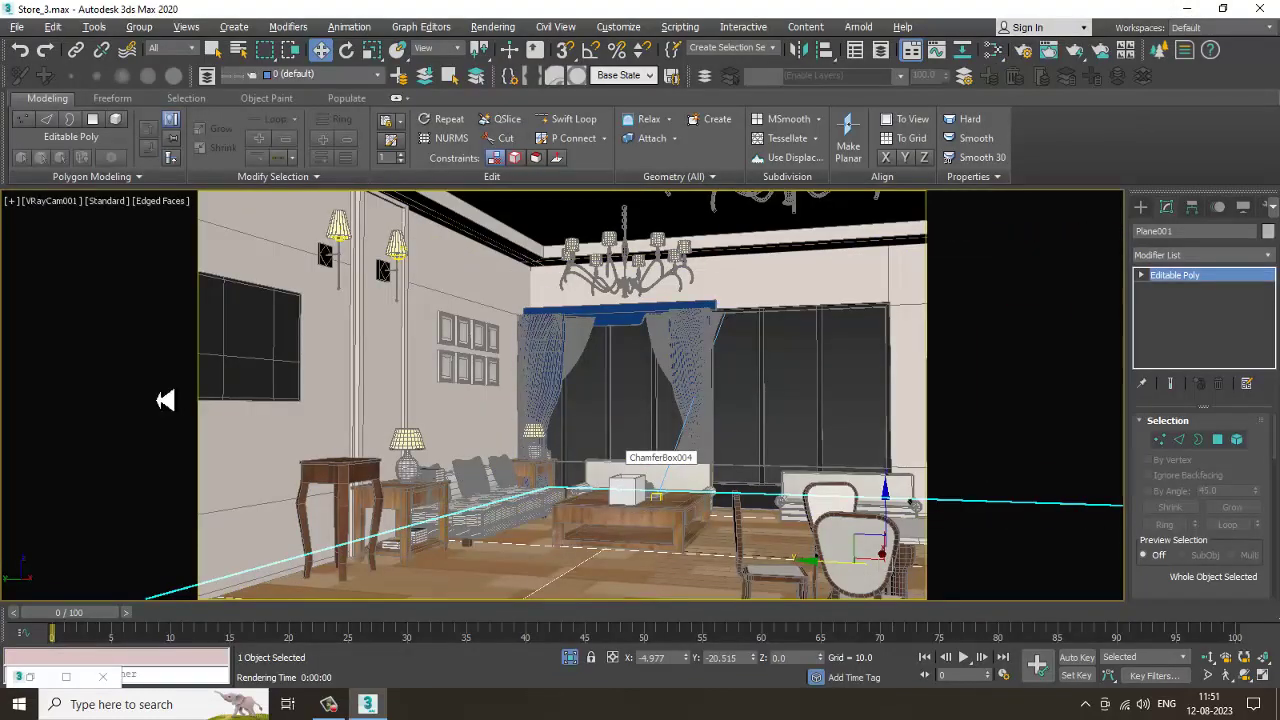
# Run V-Ray IPR in the camera view to check the darkened floor reflection
pyautogui.click(113, 214)
pyautogui.click(155, 245)
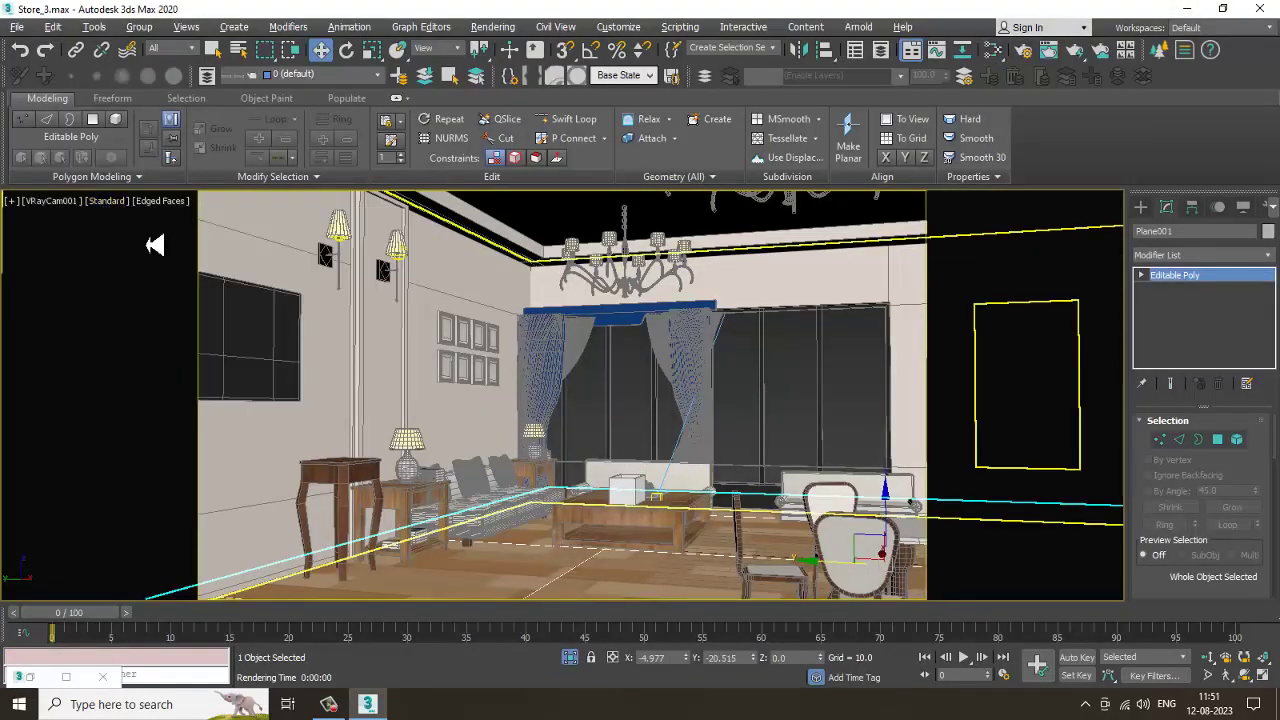
pyautogui.click(114, 218)
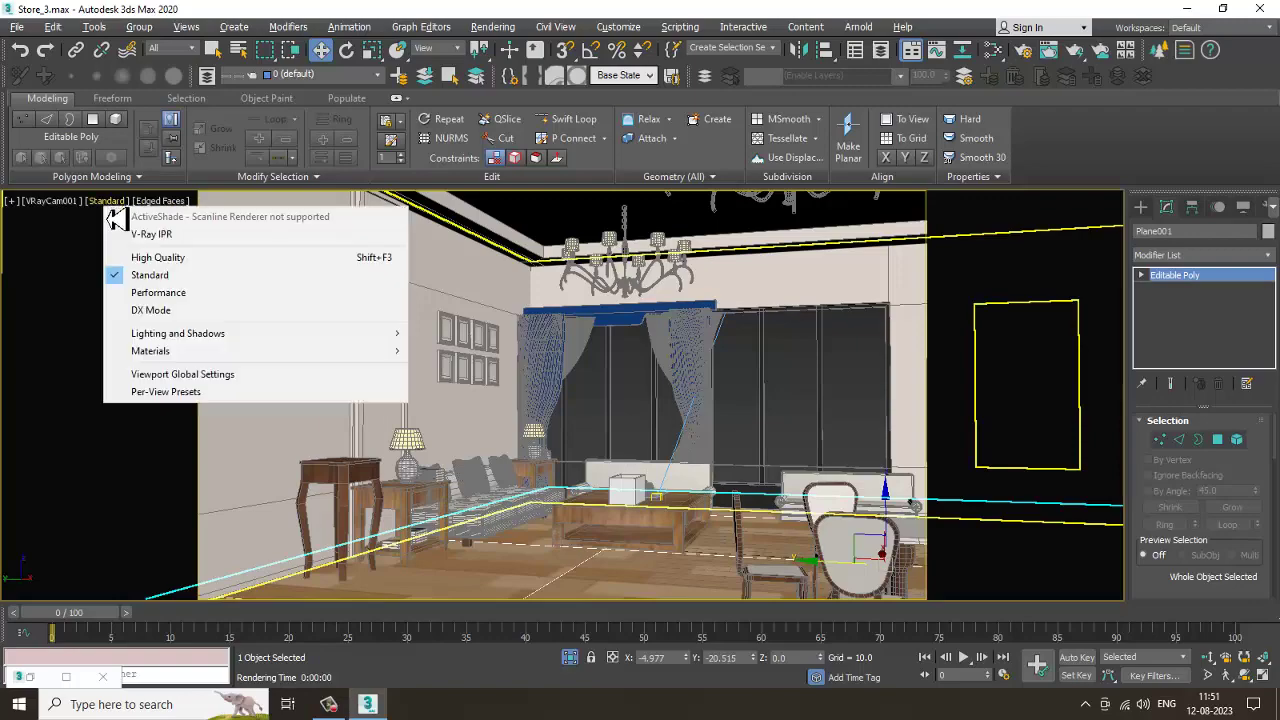
pyautogui.click(156, 235)
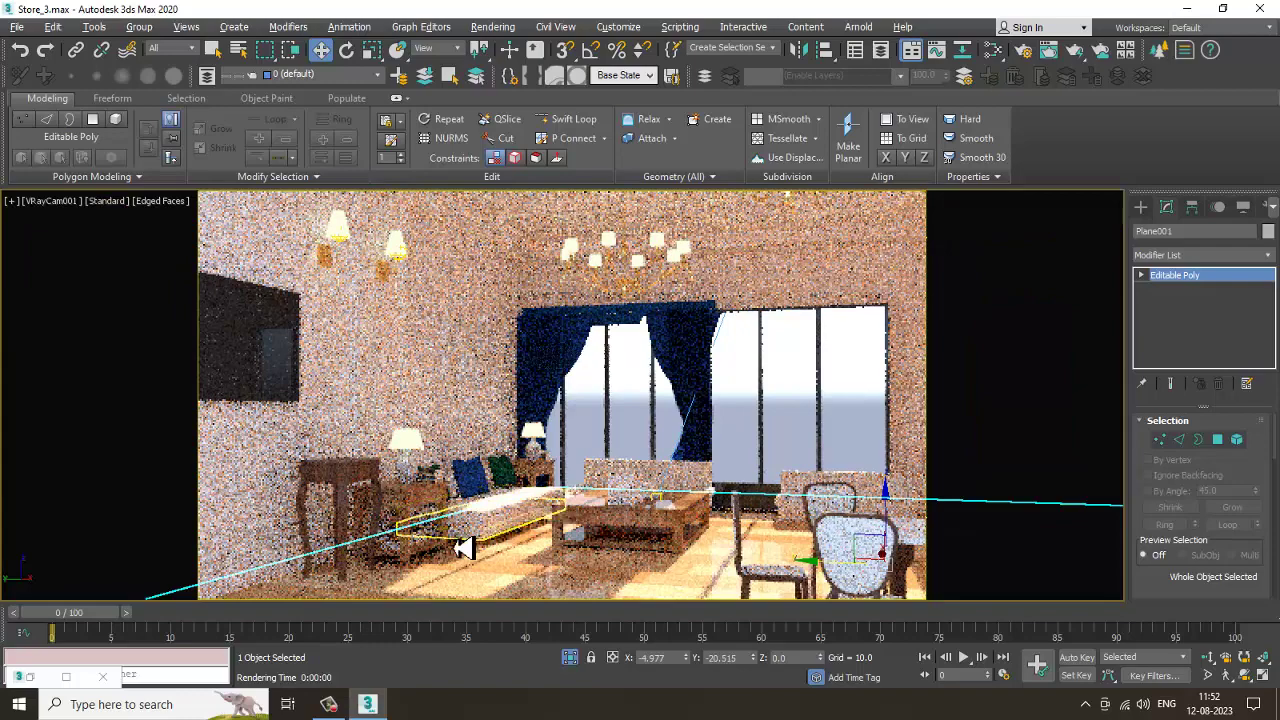
# Restore the four-view layout and turn off V-Ray IPR in the camera and perspective views
pyautogui.hotkey('alt', 'w')
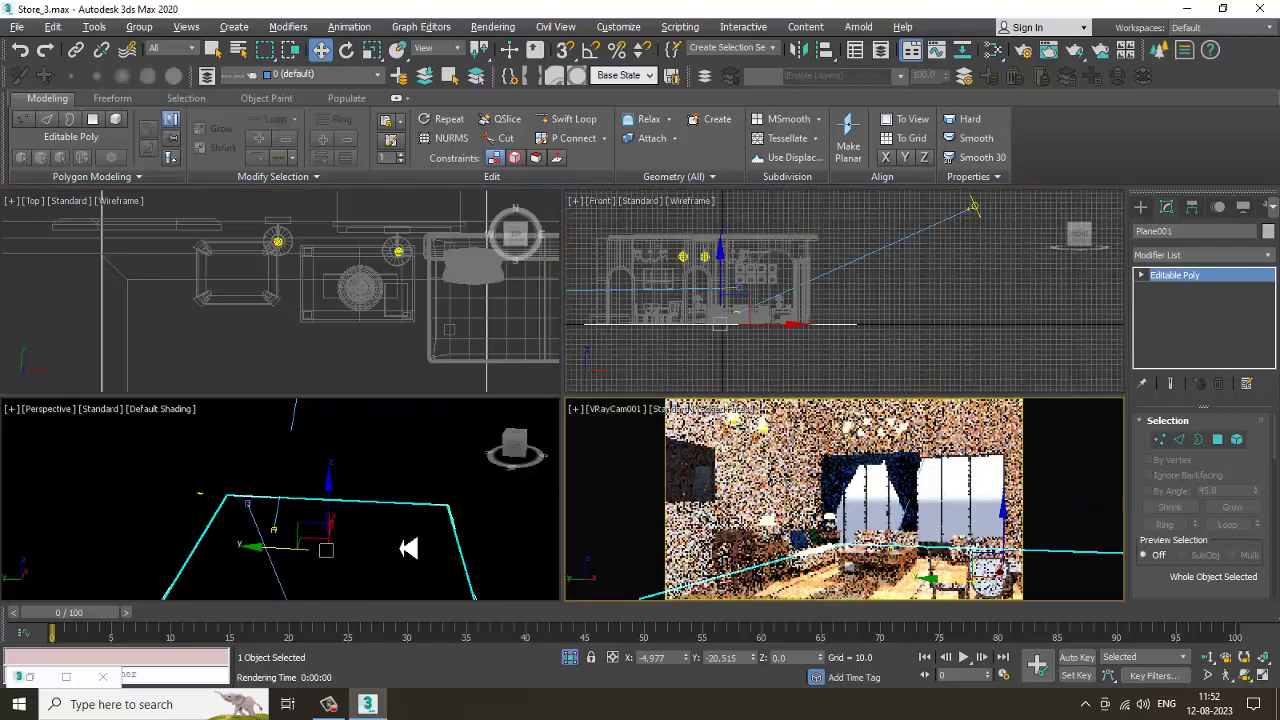
pyautogui.click(686, 421)
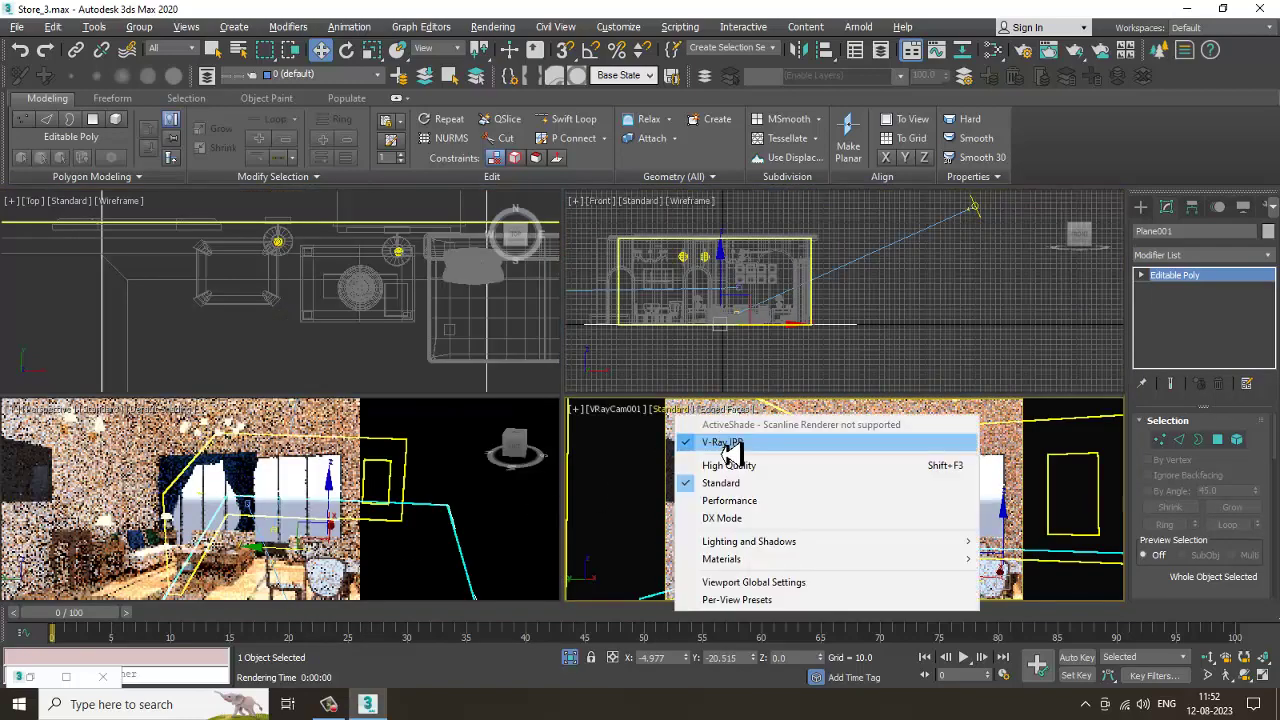
pyautogui.click(733, 440)
pyautogui.click(95, 410)
pyautogui.click(120, 432)
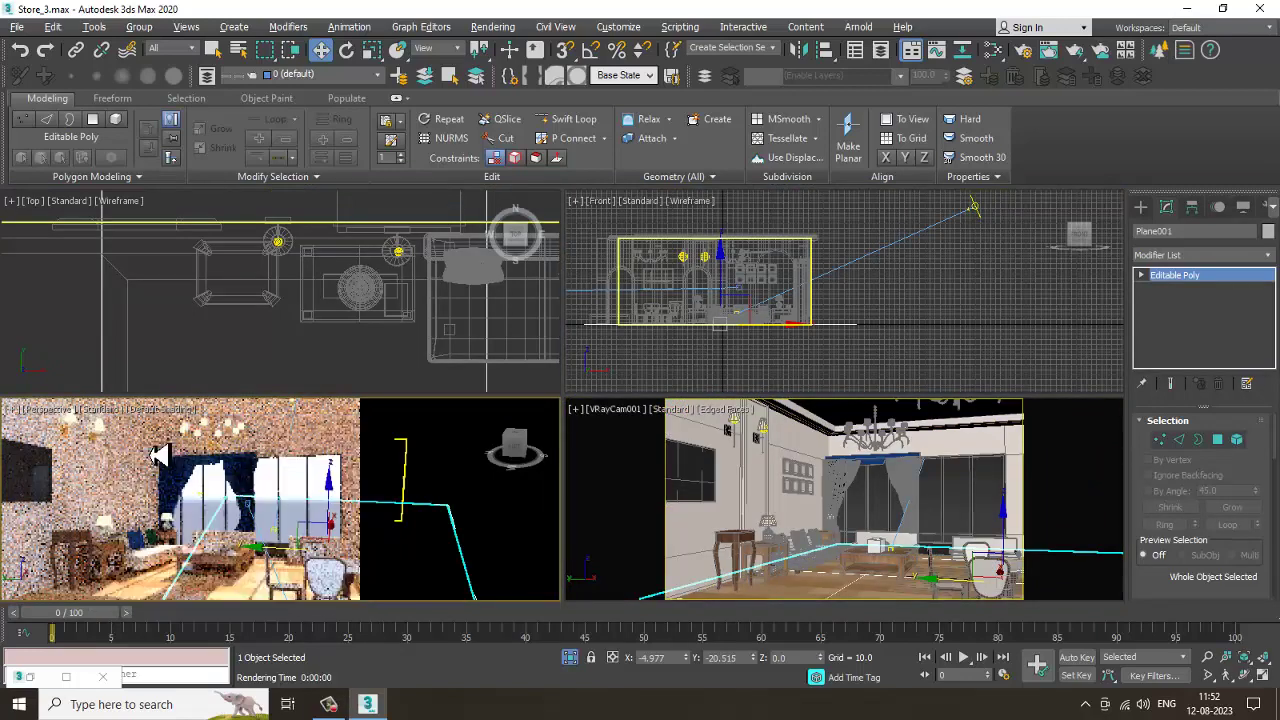
pyautogui.click(103, 412)
pyautogui.click(141, 444)
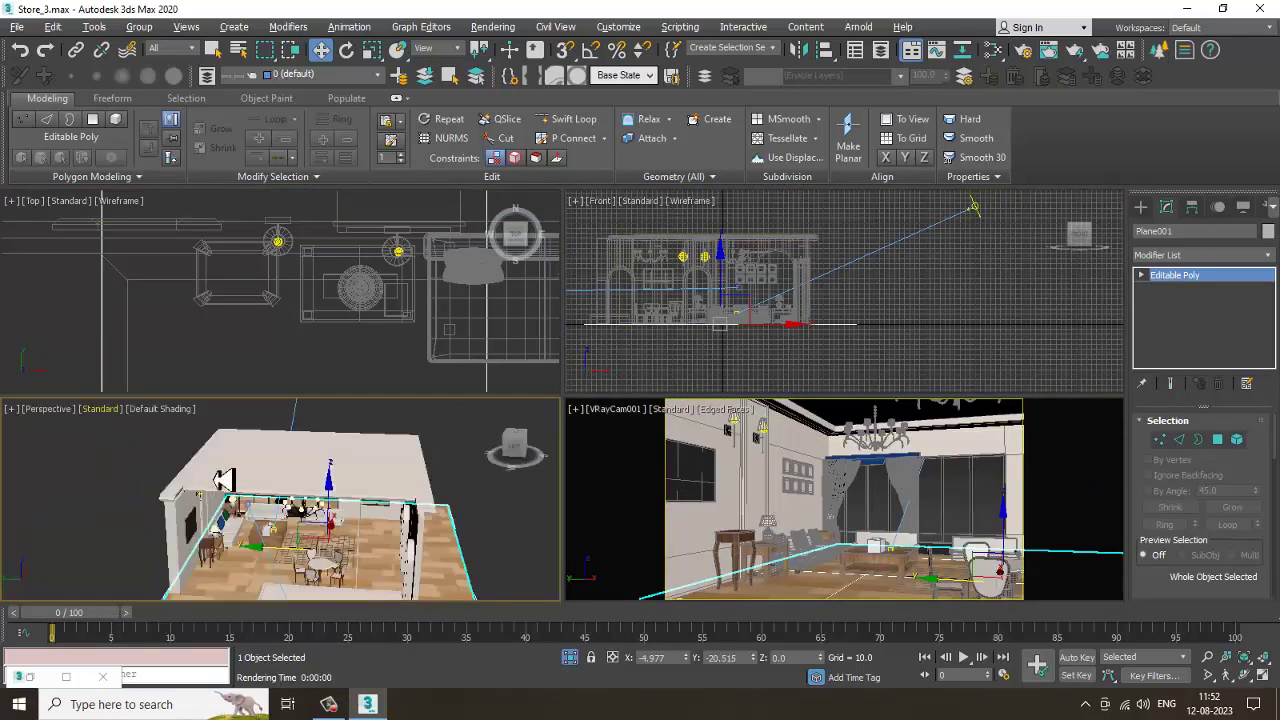
# Select the V-Ray sun above the building in a full-size perspective view and set its intensity multiplier to 0.06
pyautogui.hotkey('alt', 'w')
pyautogui.scroll(10, 483, 437)
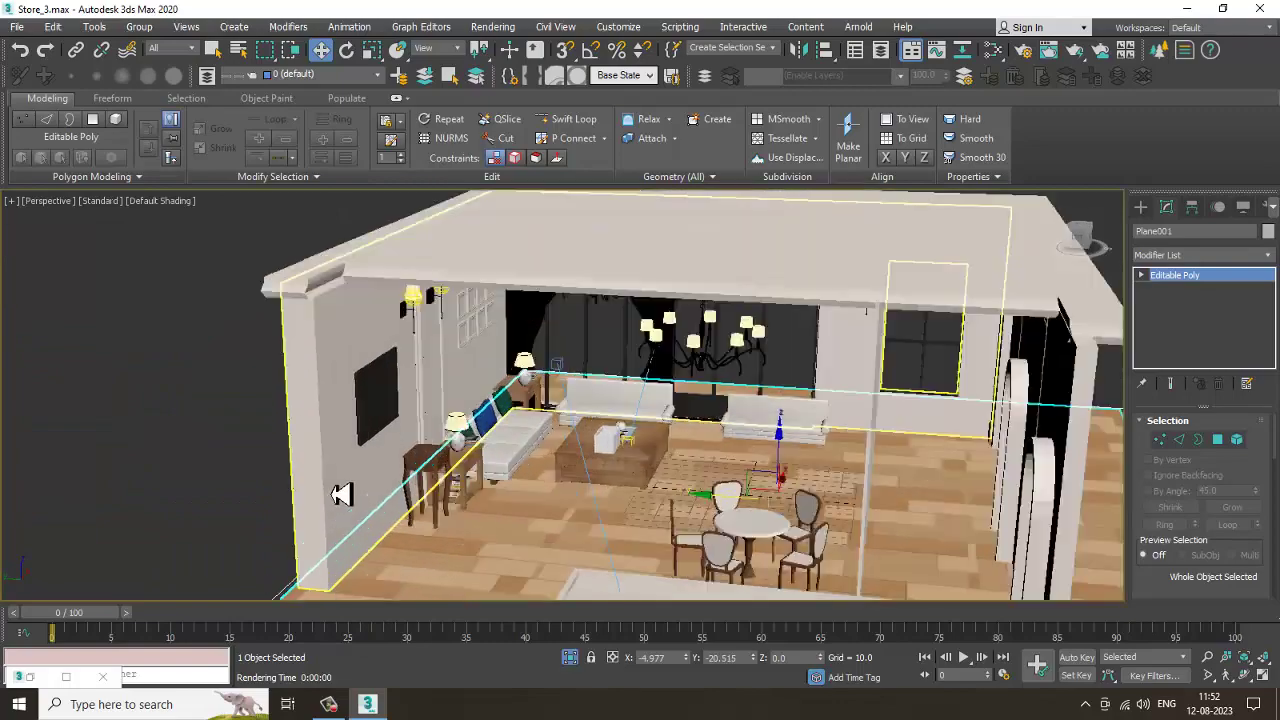
pyautogui.press('z')
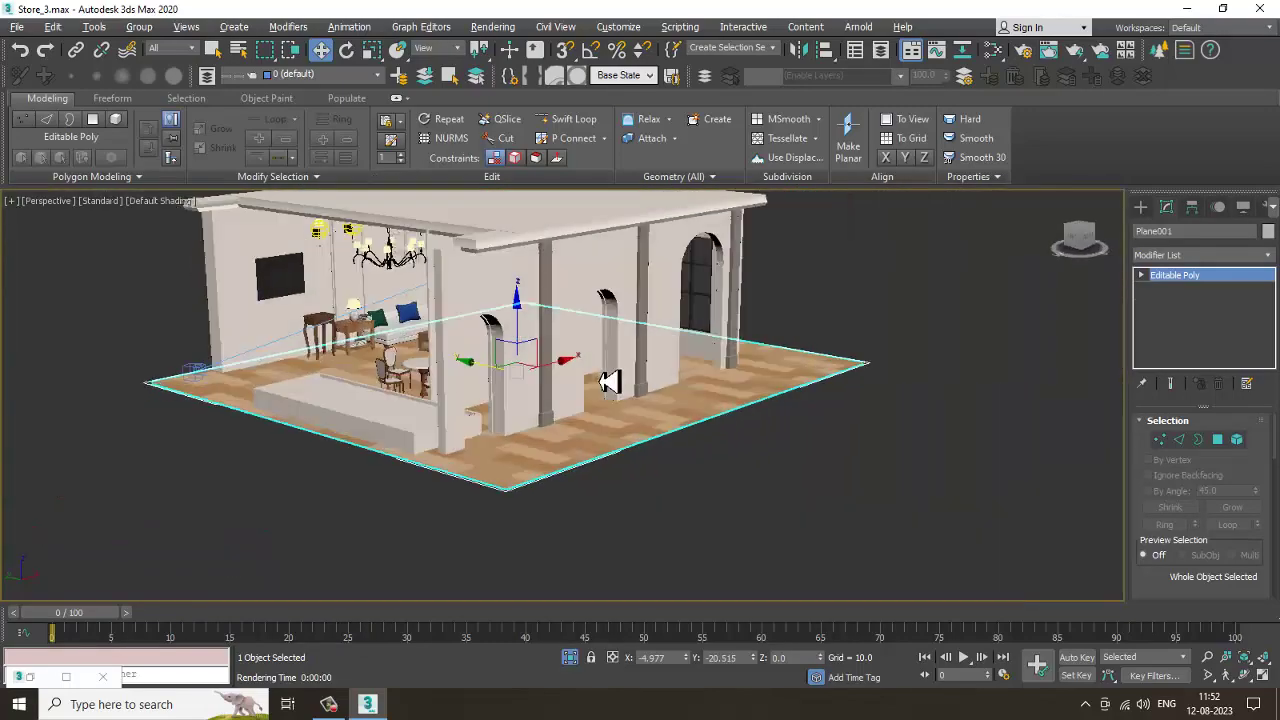
pyautogui.keyDown('alt'); pyautogui.moveTo(610, 381); pyautogui.dragTo(517, 397, button='middle'); pyautogui.keyUp('alt')
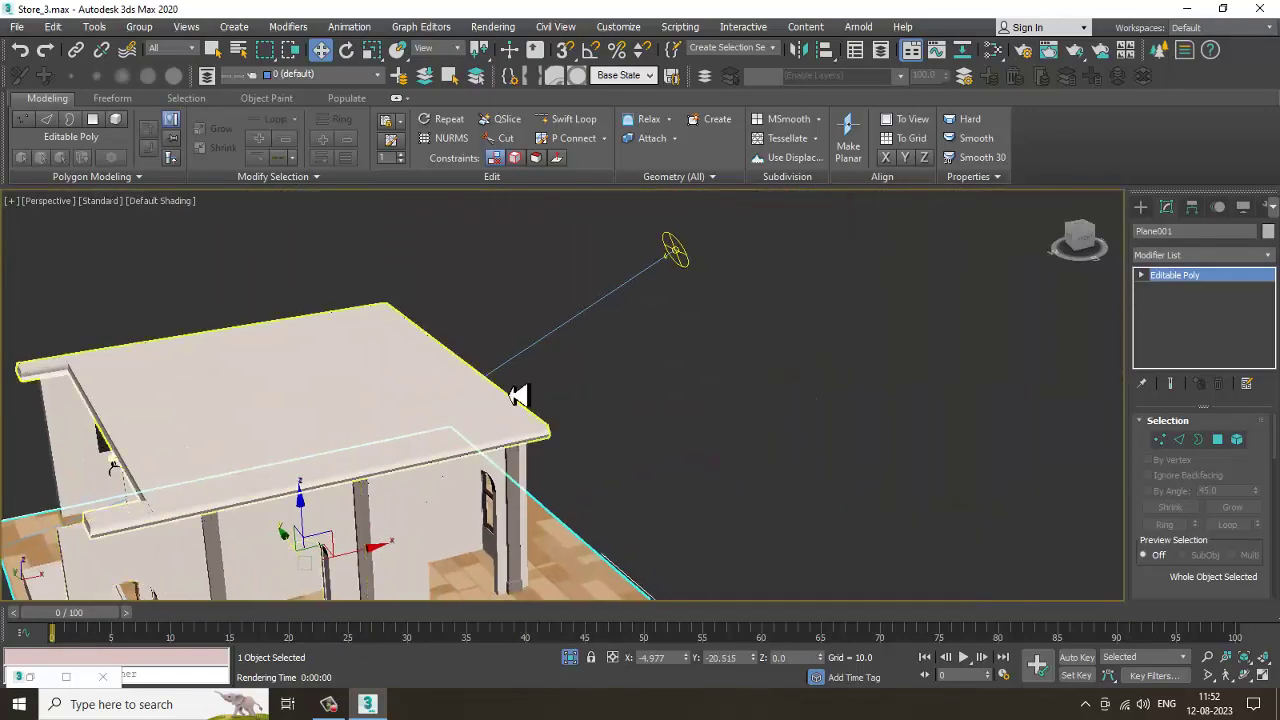
pyautogui.click(674, 251)
pyautogui.moveTo(1228, 556); pyautogui.dragTo(1234, 455)
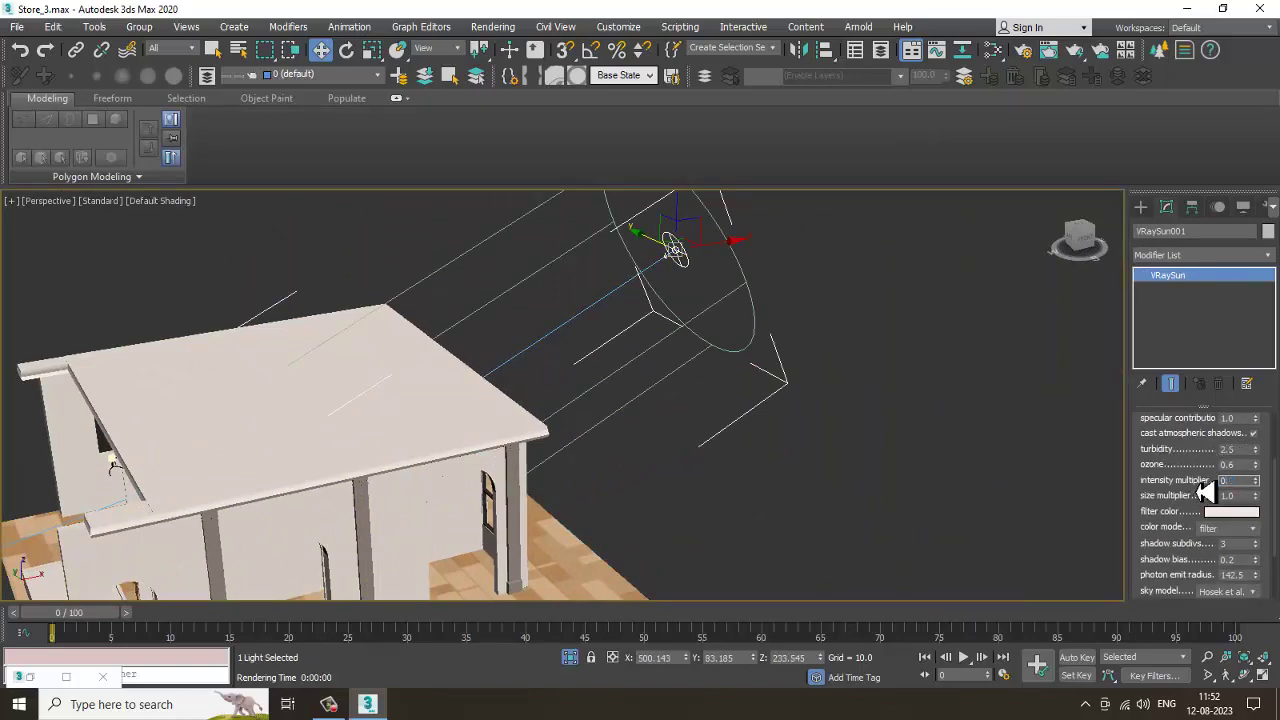
pyautogui.press('Return')
# Select the photometric light inside the first wall lamp and clone it straight down to about side-table height
pyautogui.hotkey('shift', 'z')
pyautogui.hotkey('shift', 'z')
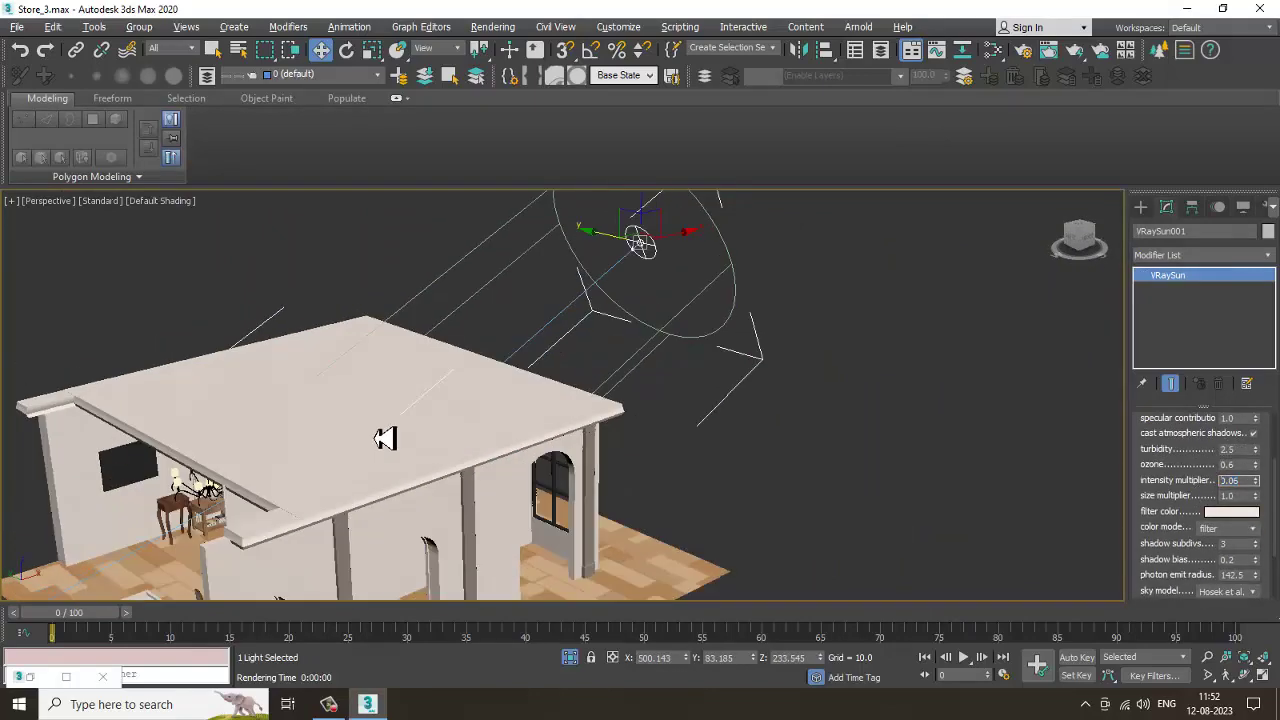
pyautogui.hotkey('shift', 'z')
pyautogui.hotkey('shift', 'z')
pyautogui.hotkey('shift', 'z')
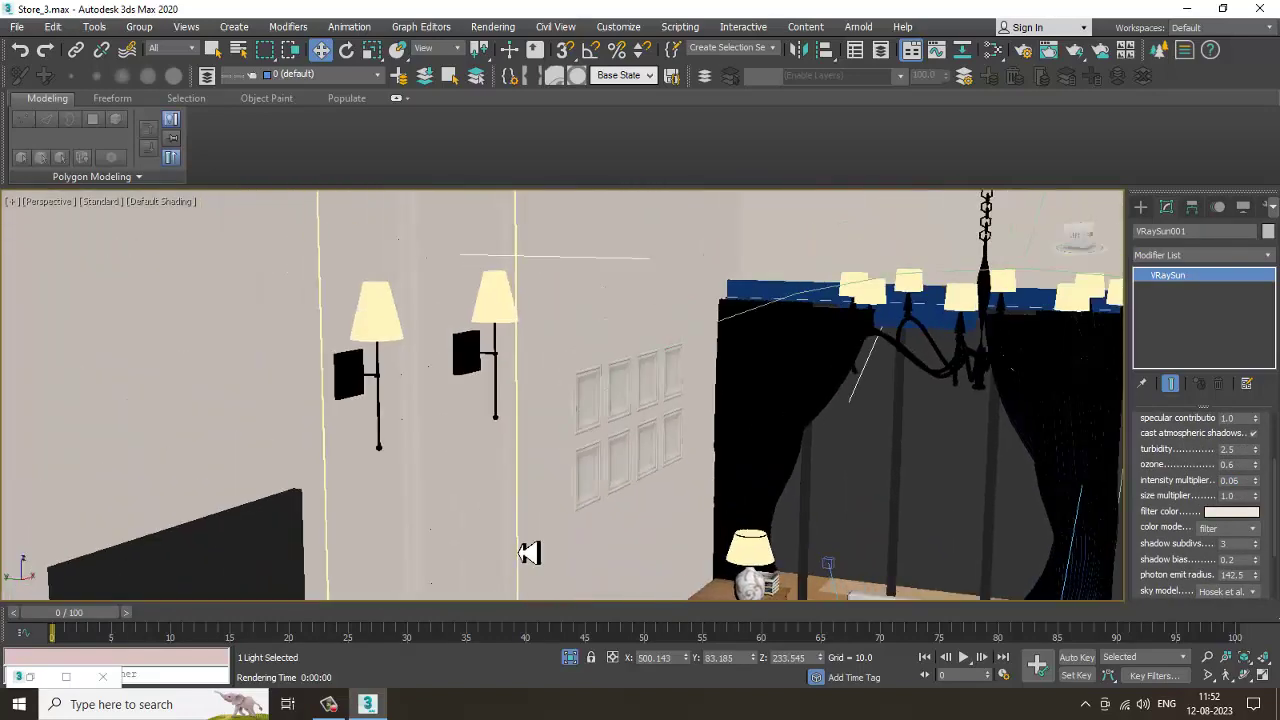
pyautogui.press('F3')
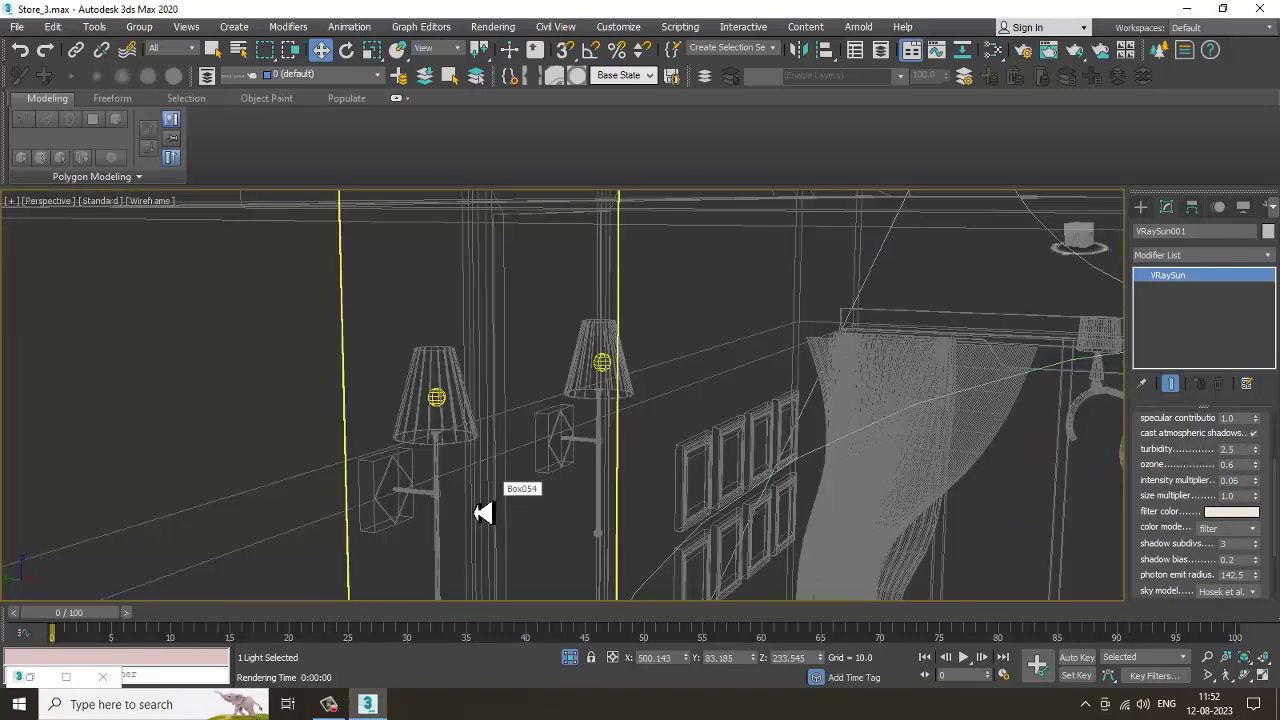
pyautogui.click(444, 410)
pyautogui.click(437, 400)
pyautogui.press('F3')
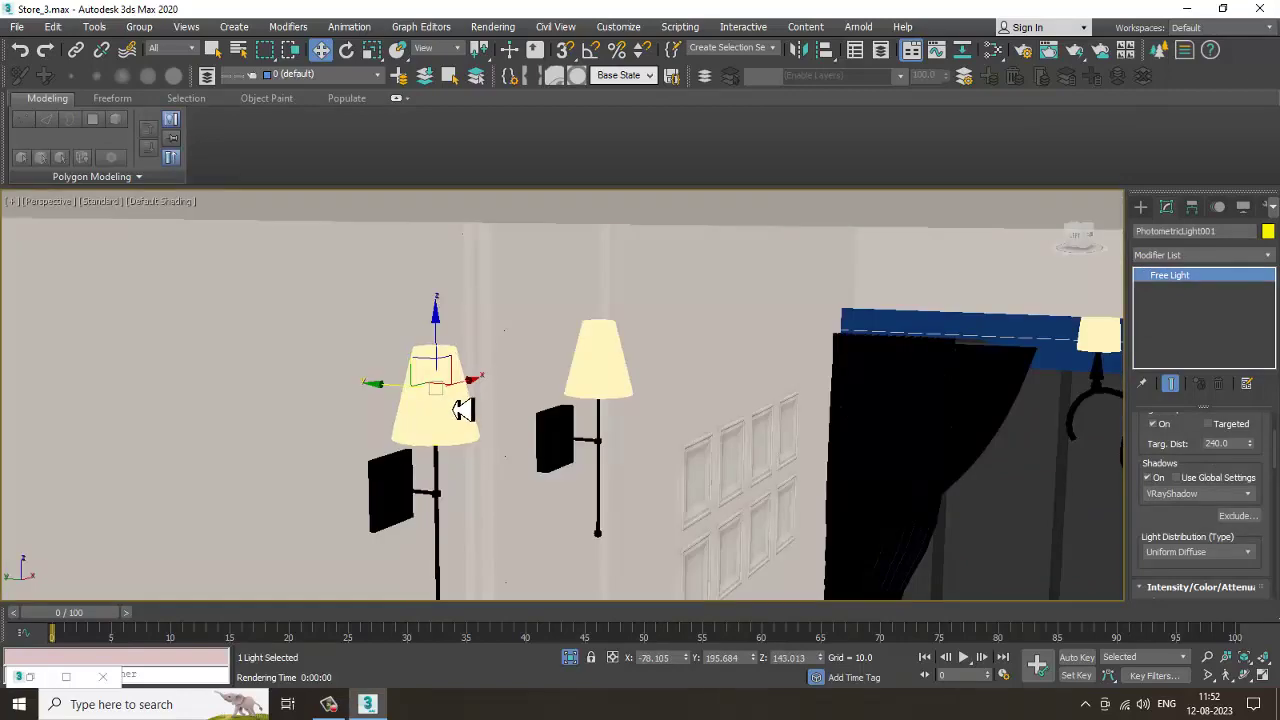
pyautogui.hotkey('shift', 'y')
pyautogui.hotkey('shift', 'y')
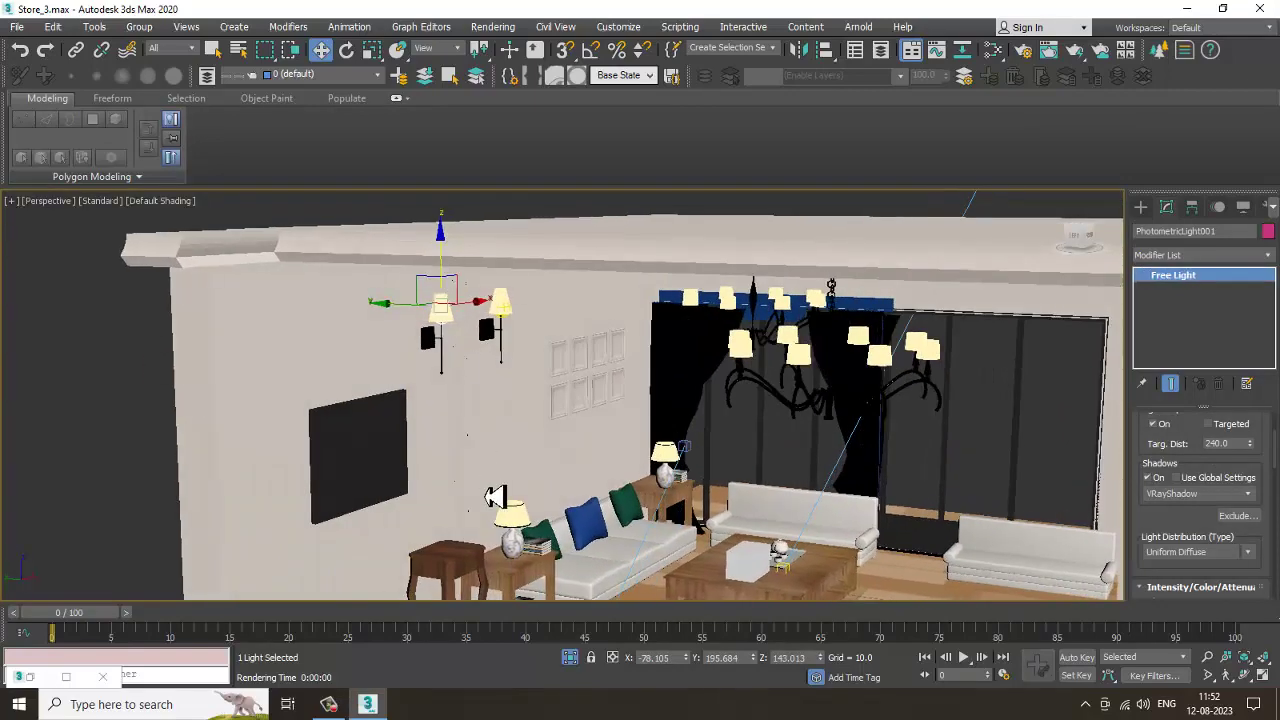
pyautogui.keyDown('shift'); pyautogui.moveTo(440, 310); pyautogui.dragTo(444, 546); pyautogui.keyUp('shift')
pyautogui.click(642, 420)
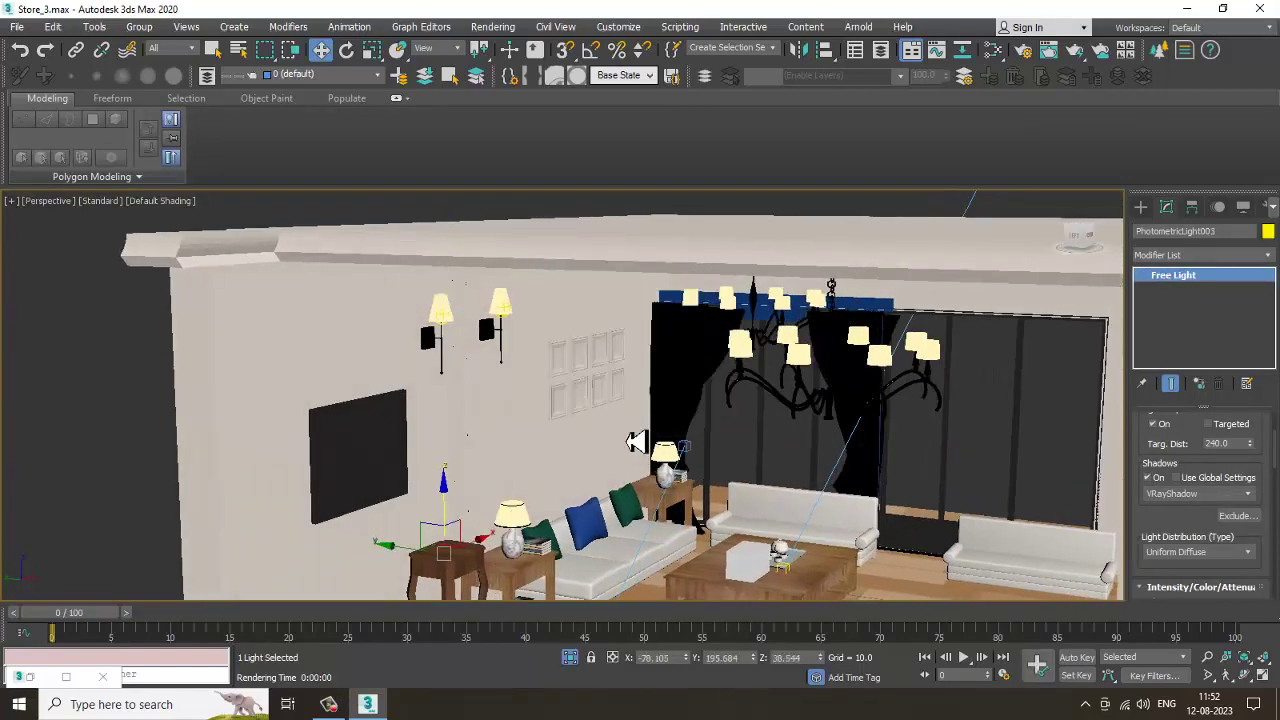
# Move the cloned light horizontally and center it on the near table lamp in the top view
pyautogui.click(470, 550)
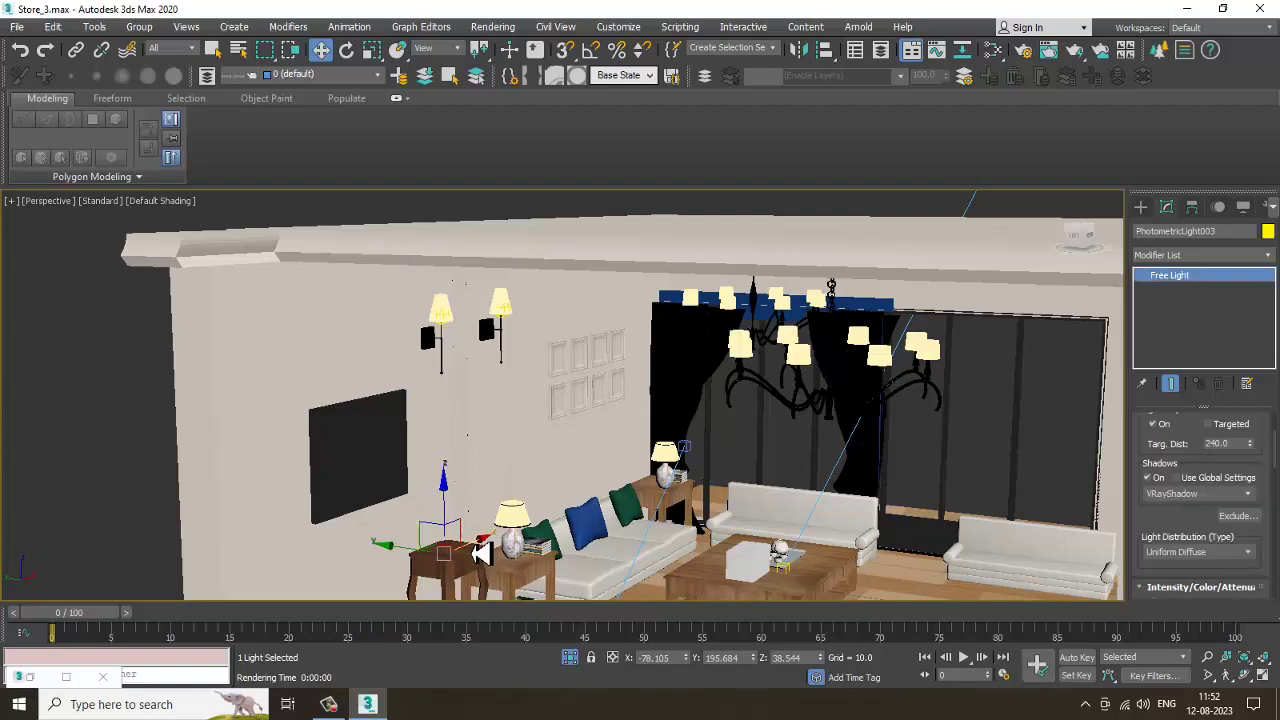
pyautogui.moveTo(481, 546); pyautogui.dragTo(535, 538)
pyautogui.hotkey('alt', 'w')
pyautogui.keyDown('alt'); pyautogui.moveTo(404, 385); pyautogui.dragTo(427, 329, button='middle'); pyautogui.keyUp('alt')
pyautogui.hotkey('alt', 'w')
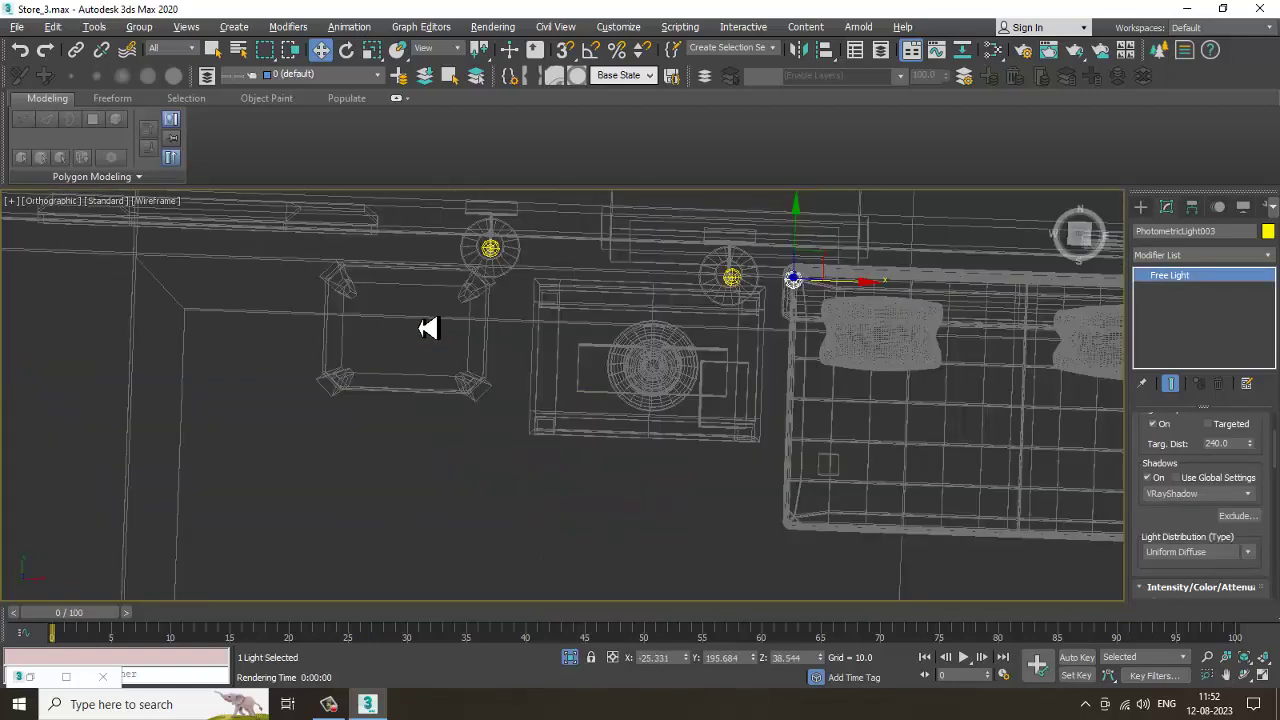
pyautogui.press('t')
pyautogui.scroll(5, 749, 374)
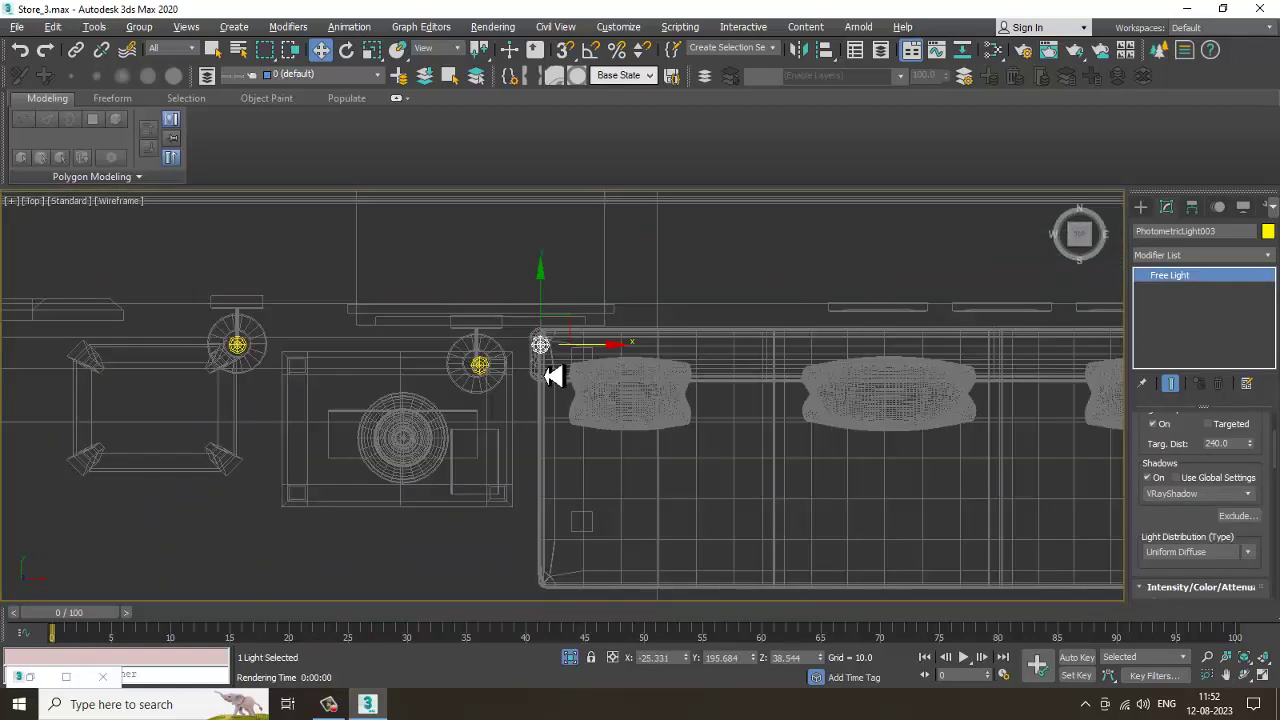
pyautogui.moveTo(586, 294); pyautogui.dragTo(609, 396)
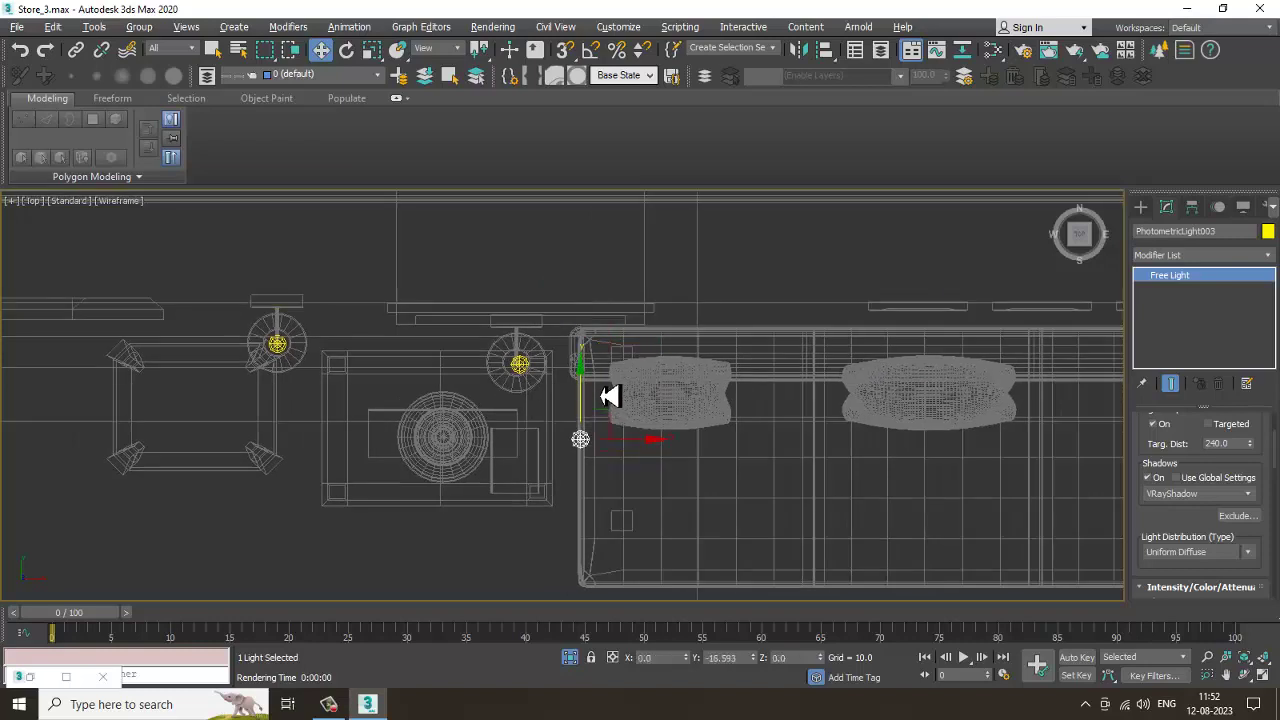
pyautogui.moveTo(626, 446); pyautogui.dragTo(516, 441)
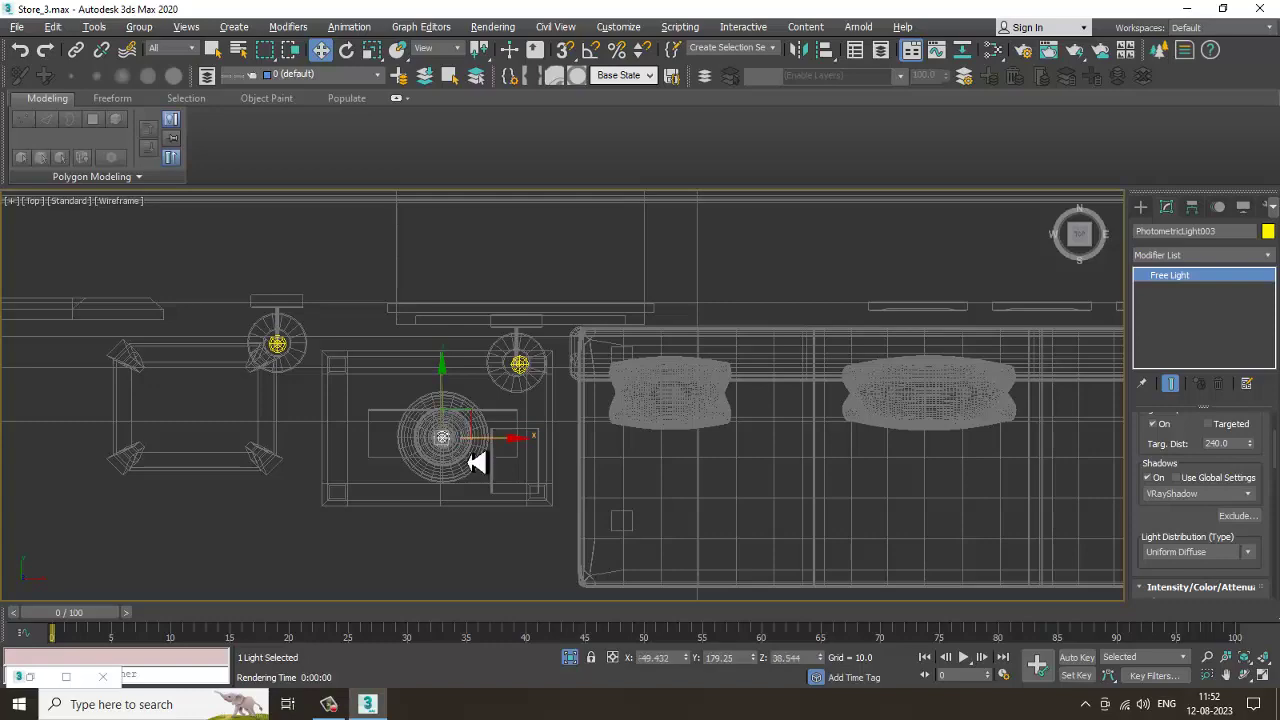
# Raise the cloned light about 14 units so it sits inside the near table lamp's shade
pyautogui.hotkey('alt', 'w')
pyautogui.hotkey('alt', 'w')
pyautogui.press('z')
pyautogui.scroll(-4, 570, 400)
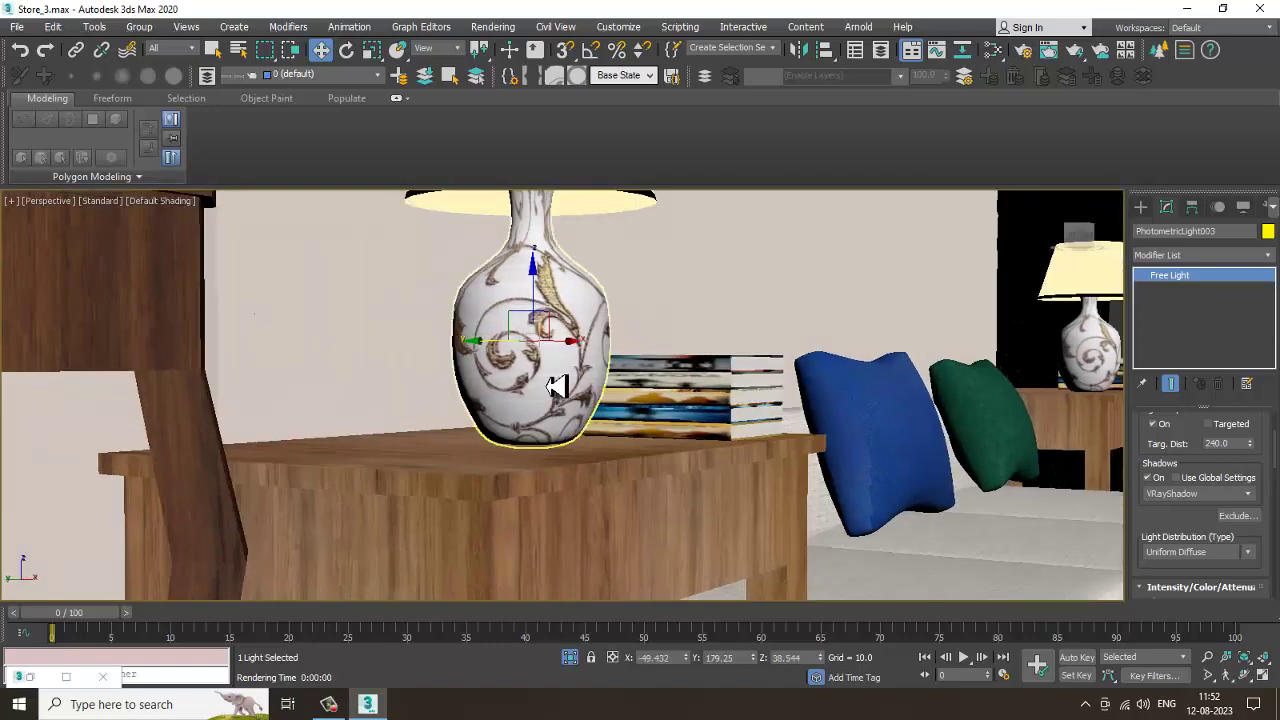
pyautogui.press('F3')
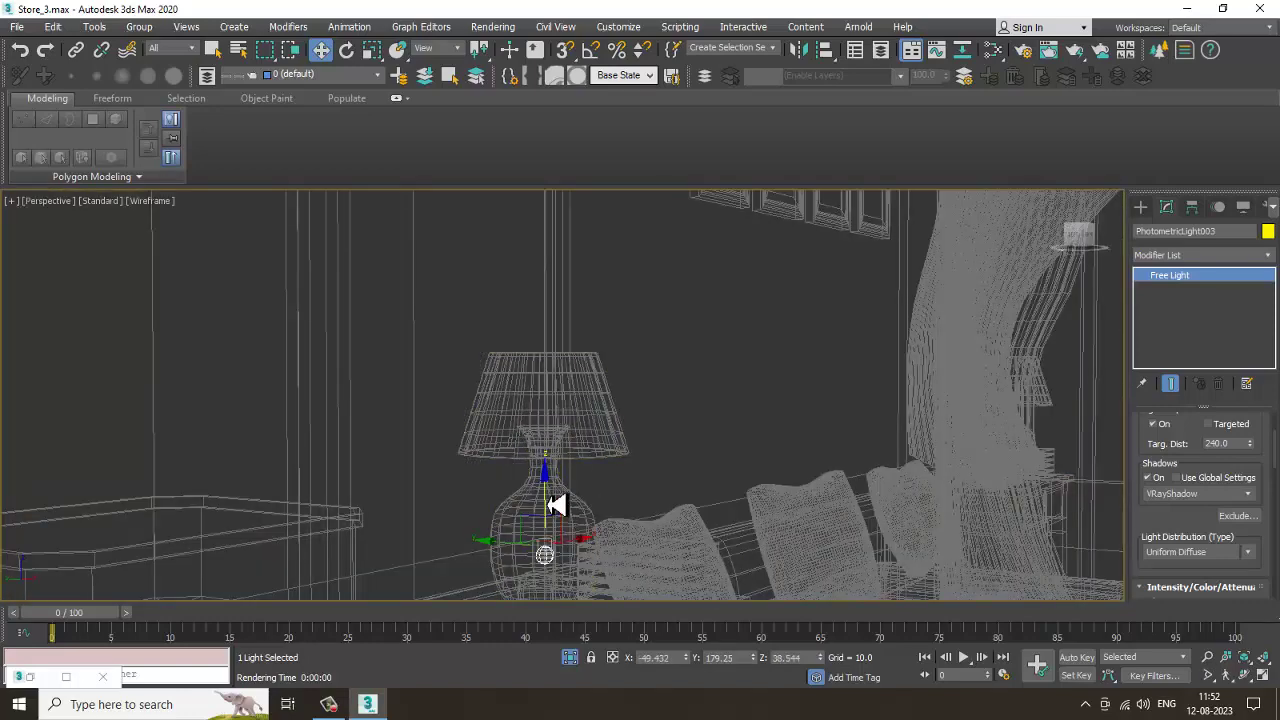
pyautogui.moveTo(554, 509); pyautogui.dragTo(531, 354)
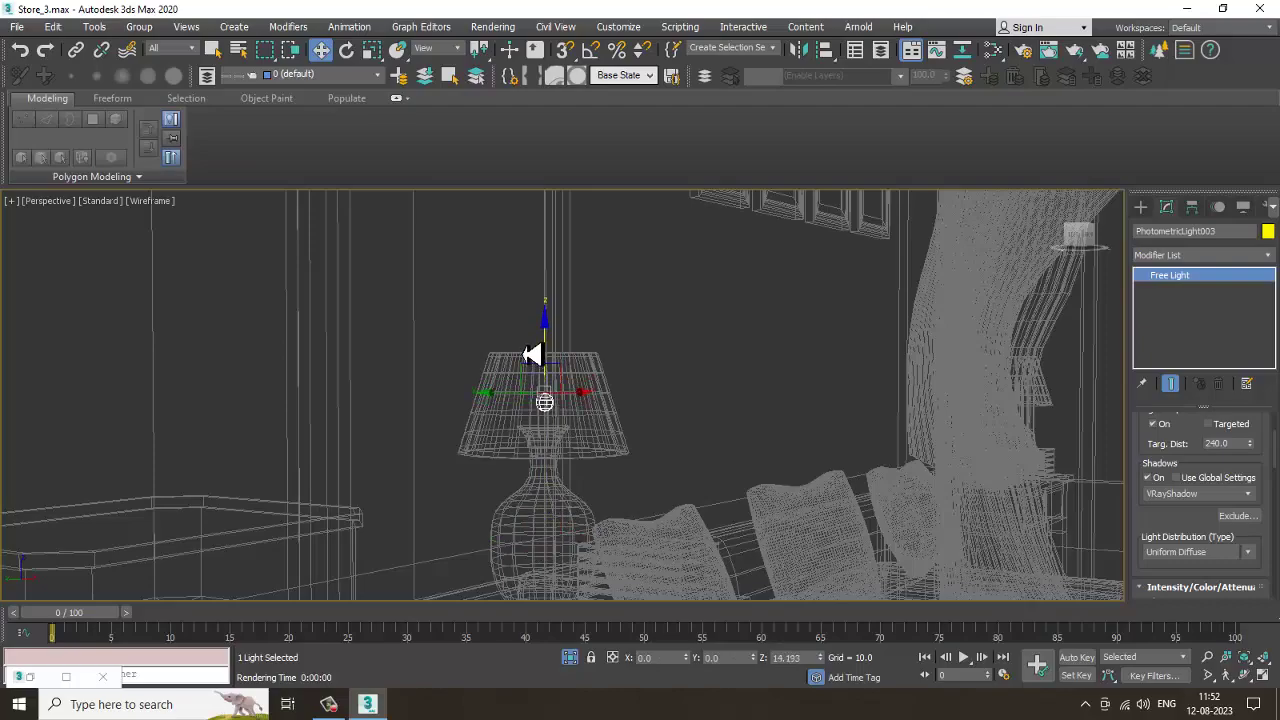
pyautogui.moveTo(634, 397)
pyautogui.keyDown('alt'); pyautogui.mouseDown(button='middle')
pyautogui.moveTo(632, 478)
pyautogui.moveTo(614, 423)
pyautogui.mouseUp(button='middle'); pyautogui.keyUp('alt')
pyautogui.press('F3')
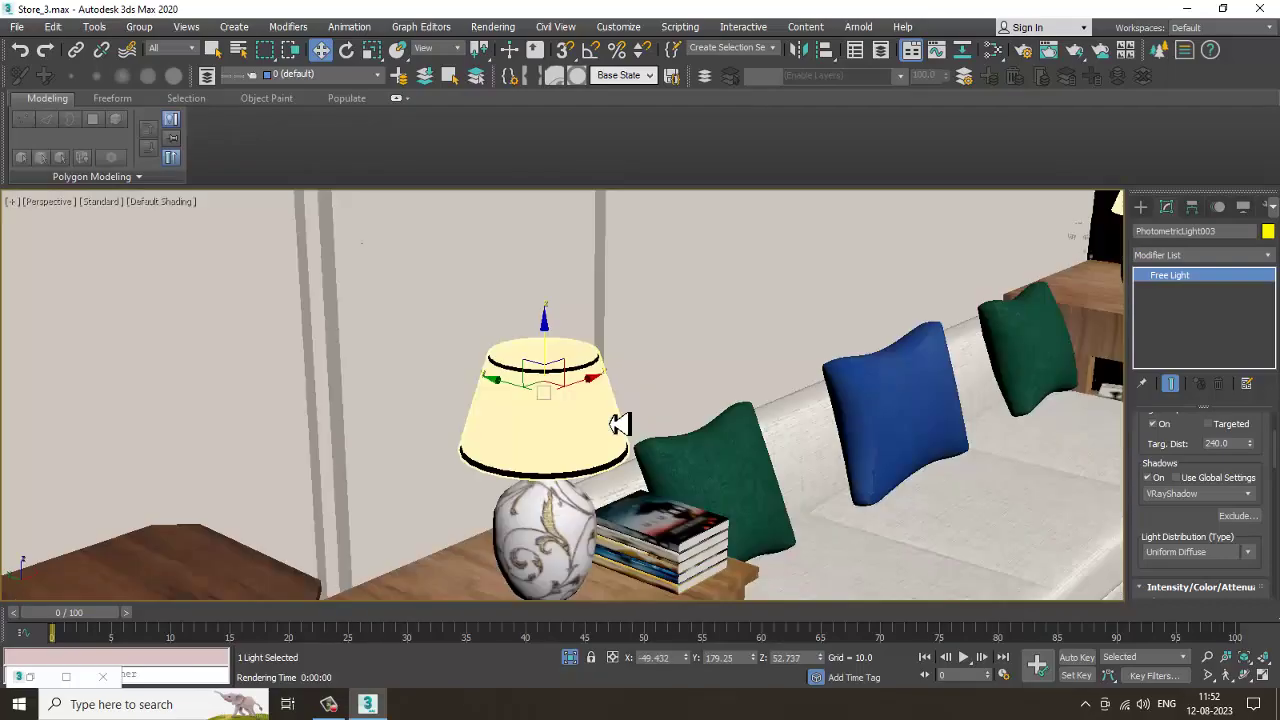
# Clone the table lamp light along X in the top view onto the lamp at the sofa's far end
pyautogui.scroll(-3, 623, 423)
pyautogui.hotkey('alt', 'w')
pyautogui.moveTo(350, 351); pyautogui.dragTo(146, 288, button='middle')
pyautogui.hotkey('alt', 'w')
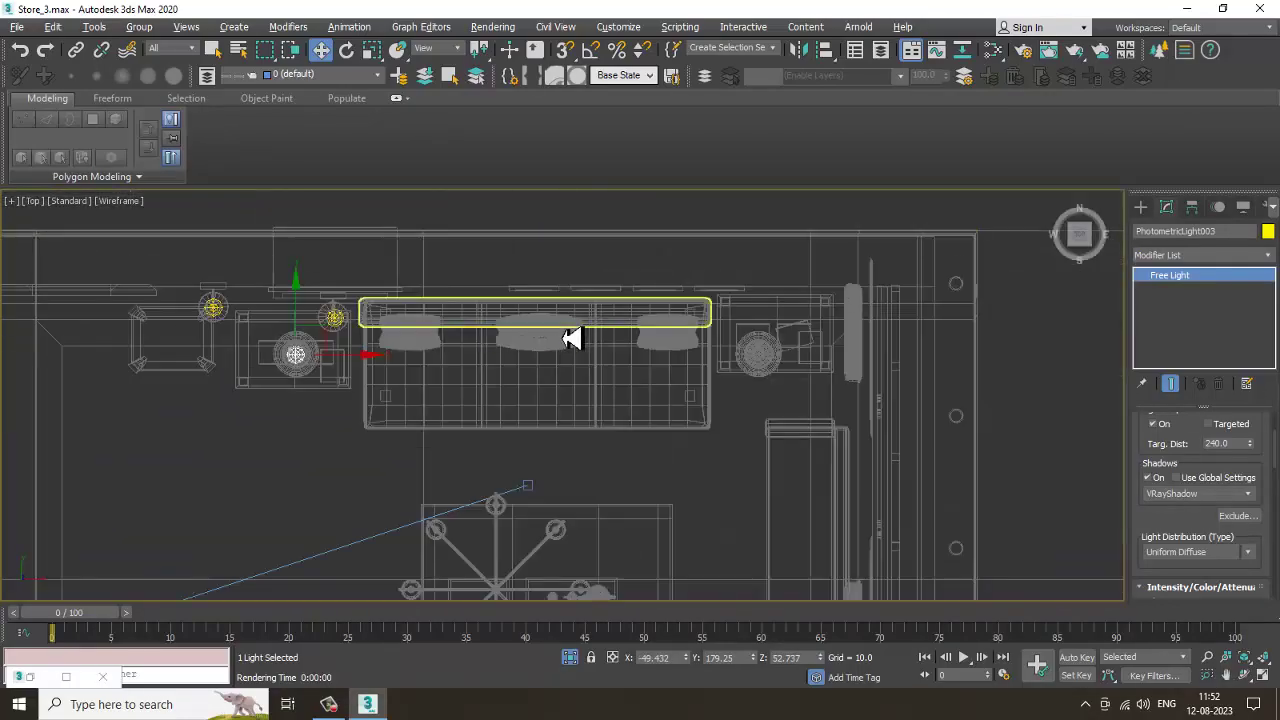
pyautogui.moveTo(566, 337); pyautogui.dragTo(398, 343, button='middle')
pyautogui.moveTo(201, 374)
pyautogui.keyDown('shift'); pyautogui.mouseDown()
pyautogui.moveTo(471, 368)
pyautogui.moveTo(654, 389)
pyautogui.mouseUp(); pyautogui.keyUp('shift')
pyautogui.click(645, 424)
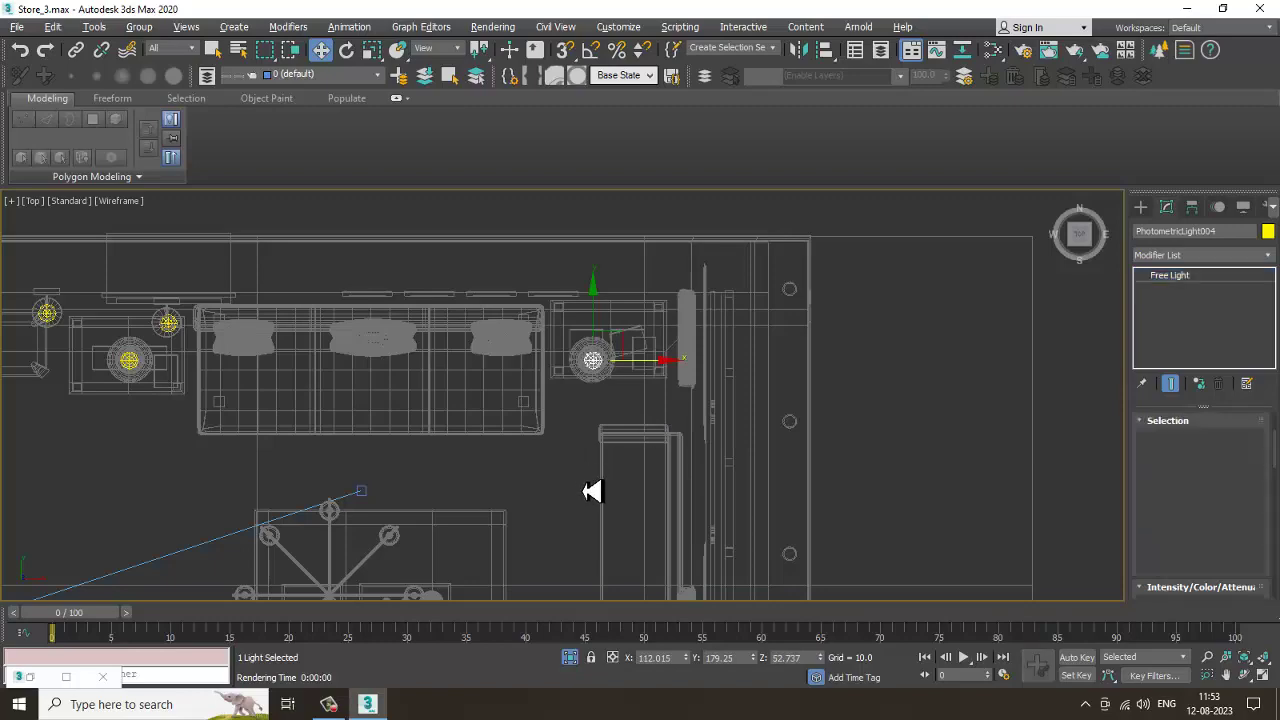
# Frame both table lamps in the full-size perspective view and start V-Ray IPR there
pyautogui.hotkey('alt', 'w')
pyautogui.hotkey('alt', 'w')
pyautogui.scroll(4, 507, 483)
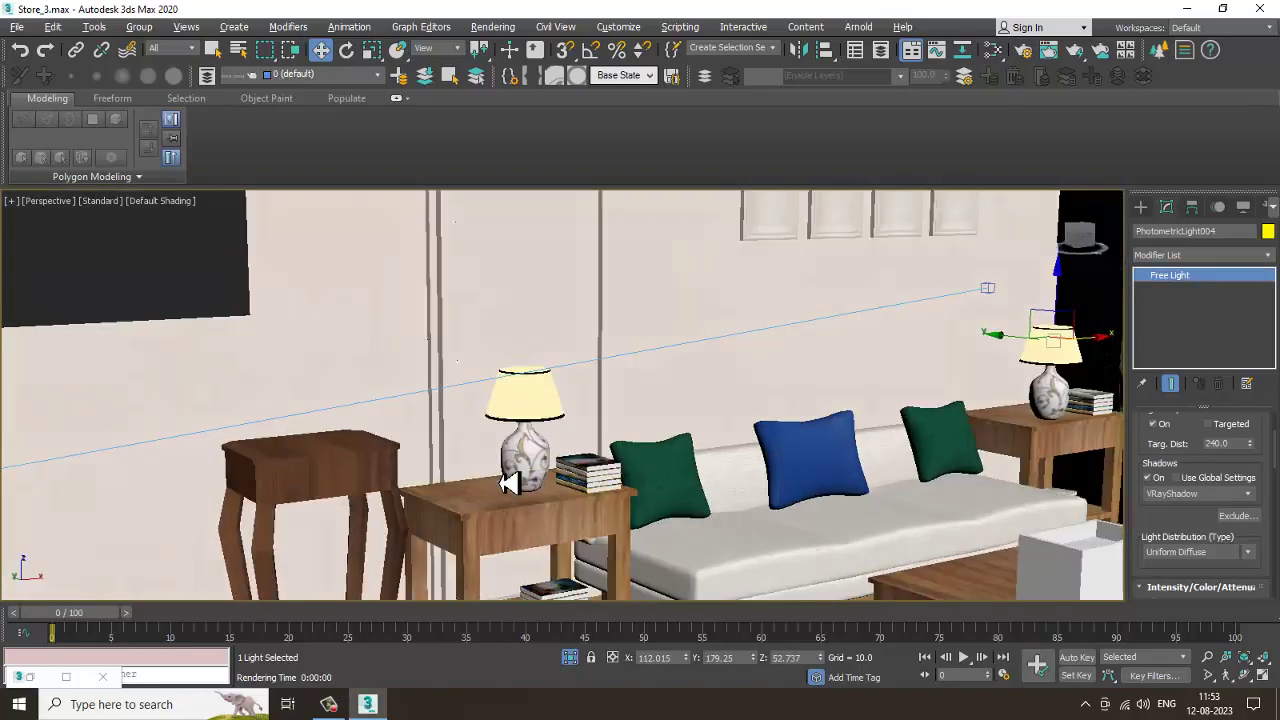
pyautogui.click(116, 202)
pyautogui.click(157, 243)
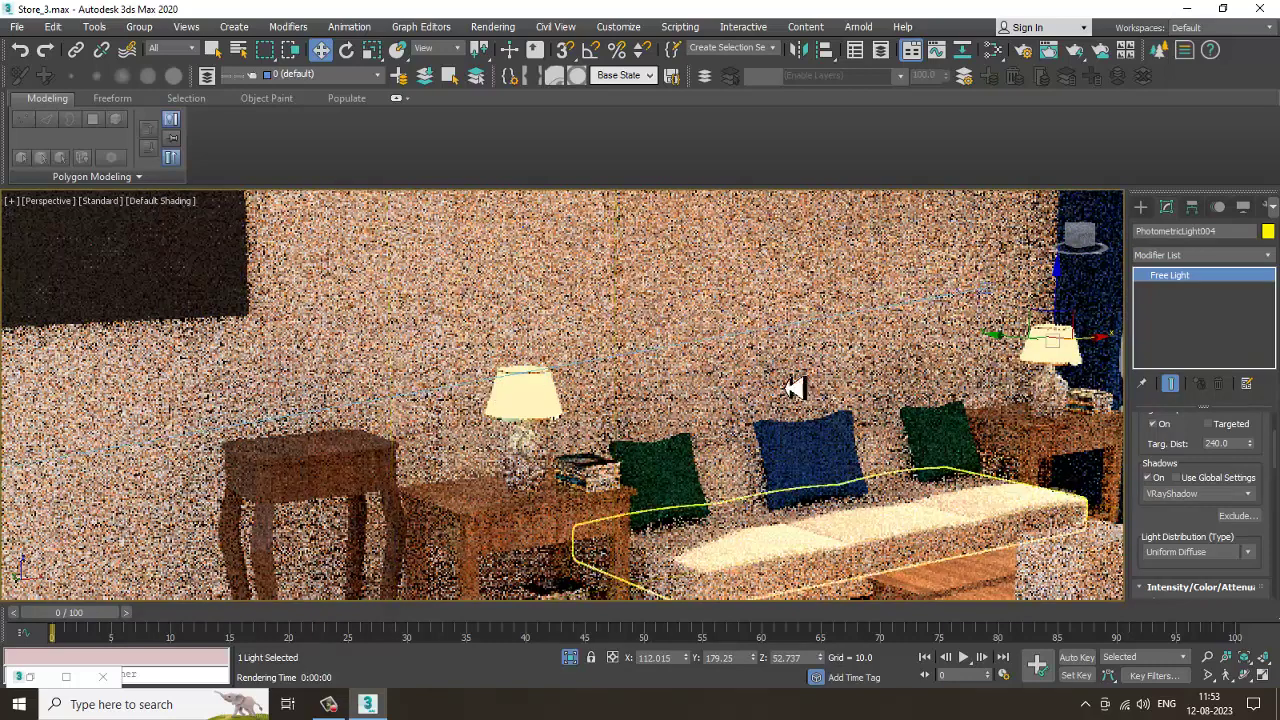
# Select the near table lamp's photometric light and set its Kelvin color temperature to about 4366
pyautogui.click(531, 415)
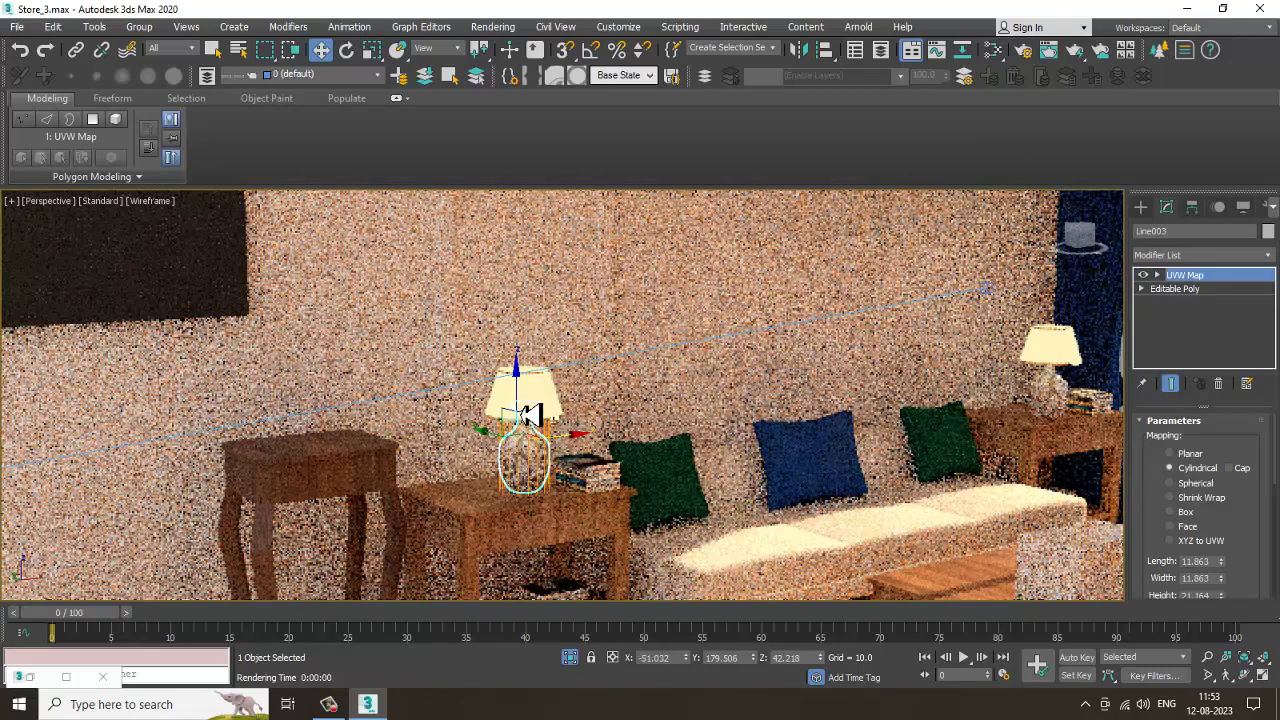
pyautogui.click(531, 415)
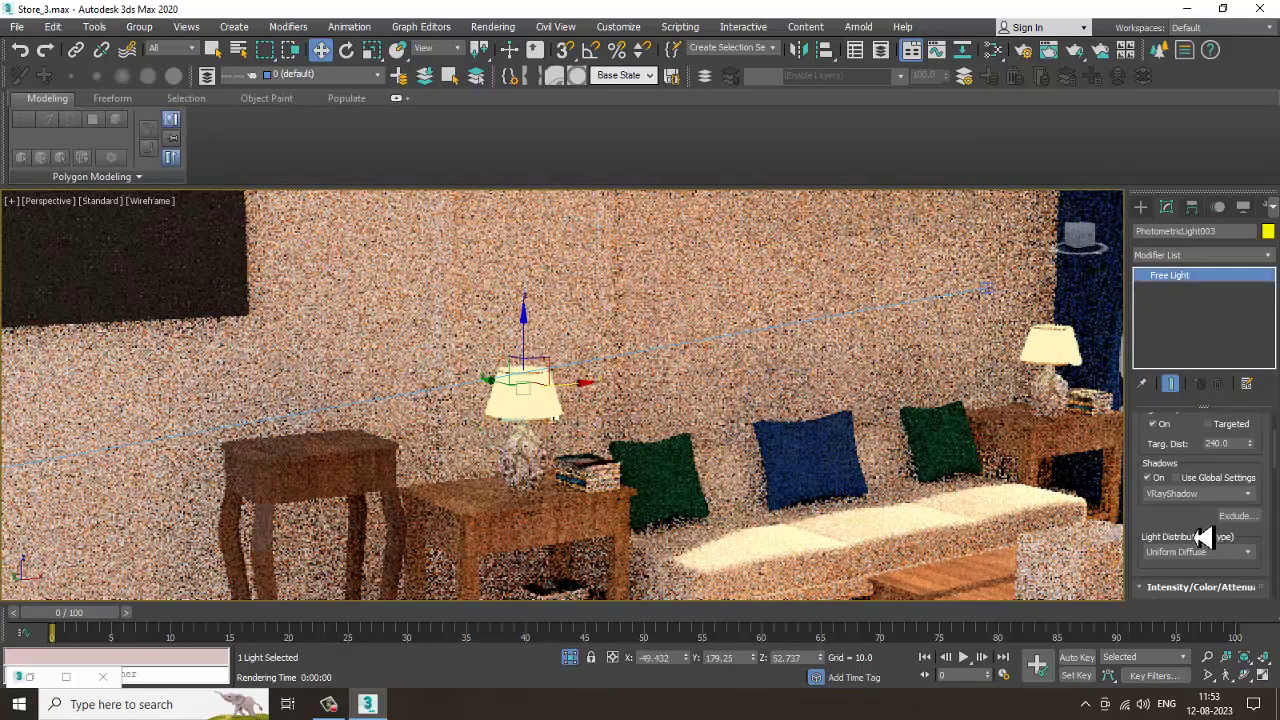
pyautogui.moveTo(1204, 538); pyautogui.dragTo(1208, 329)
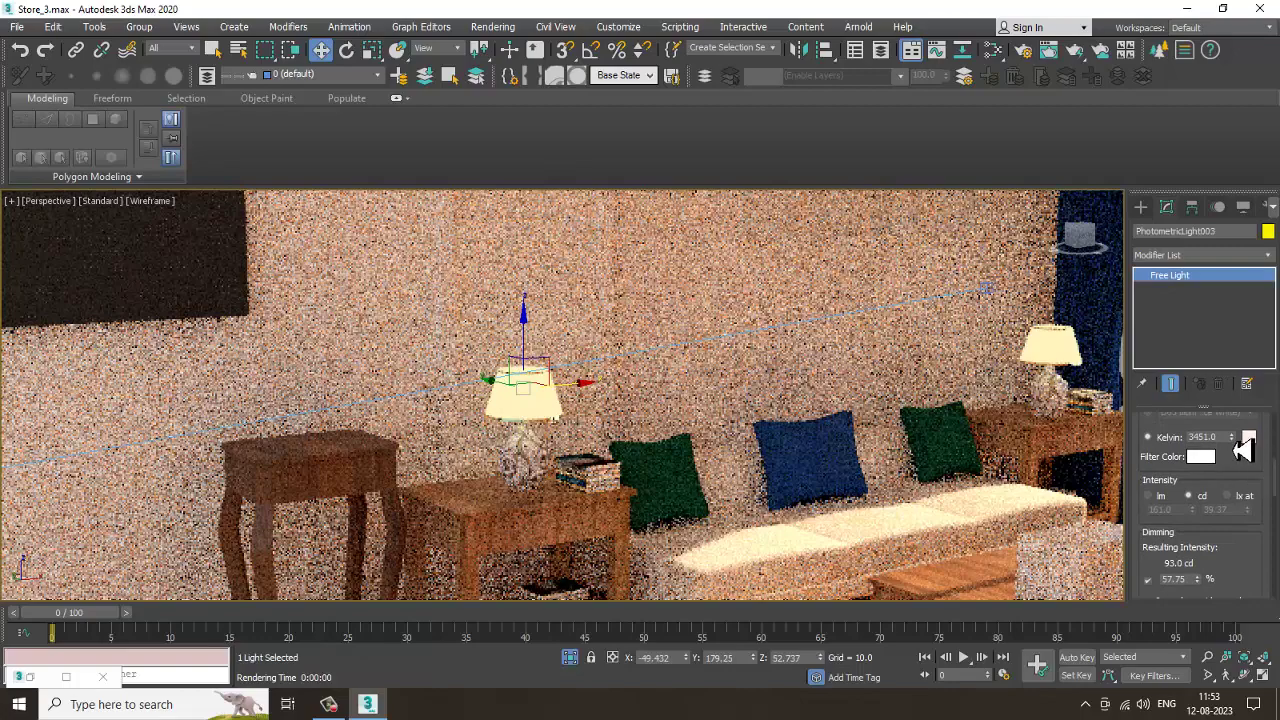
pyautogui.moveTo(1233, 461); pyautogui.dragTo(1226, 276)
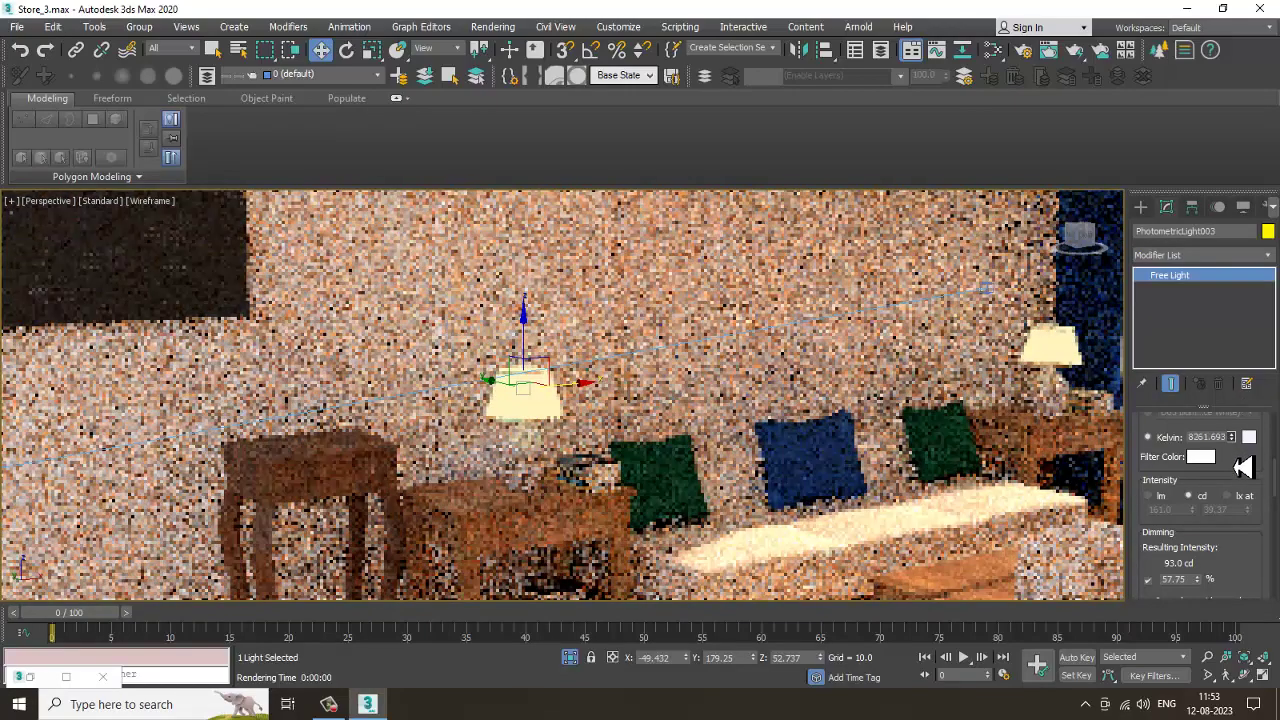
pyautogui.moveTo(1240, 467); pyautogui.dragTo(1250, 492)
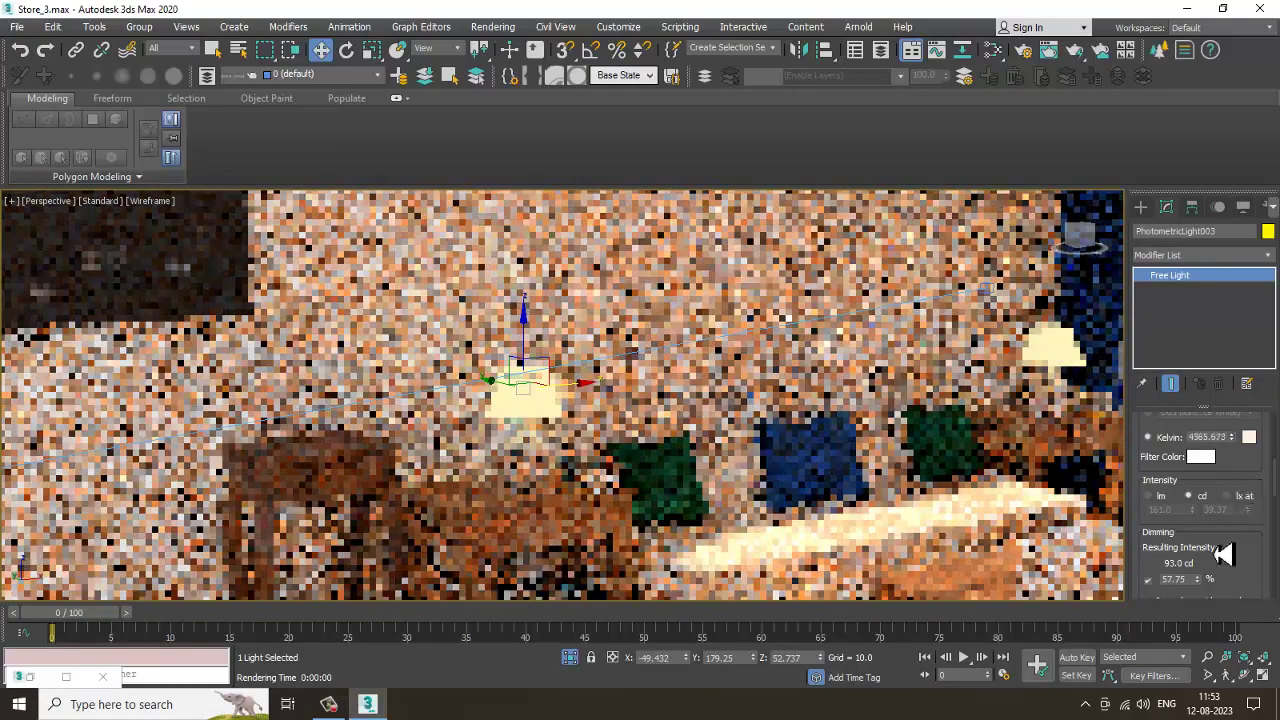
# Raise the near table lamp light's dimming percentage to about 321.66 %
pyautogui.moveTo(1200, 584); pyautogui.dragTo(1214, 217)
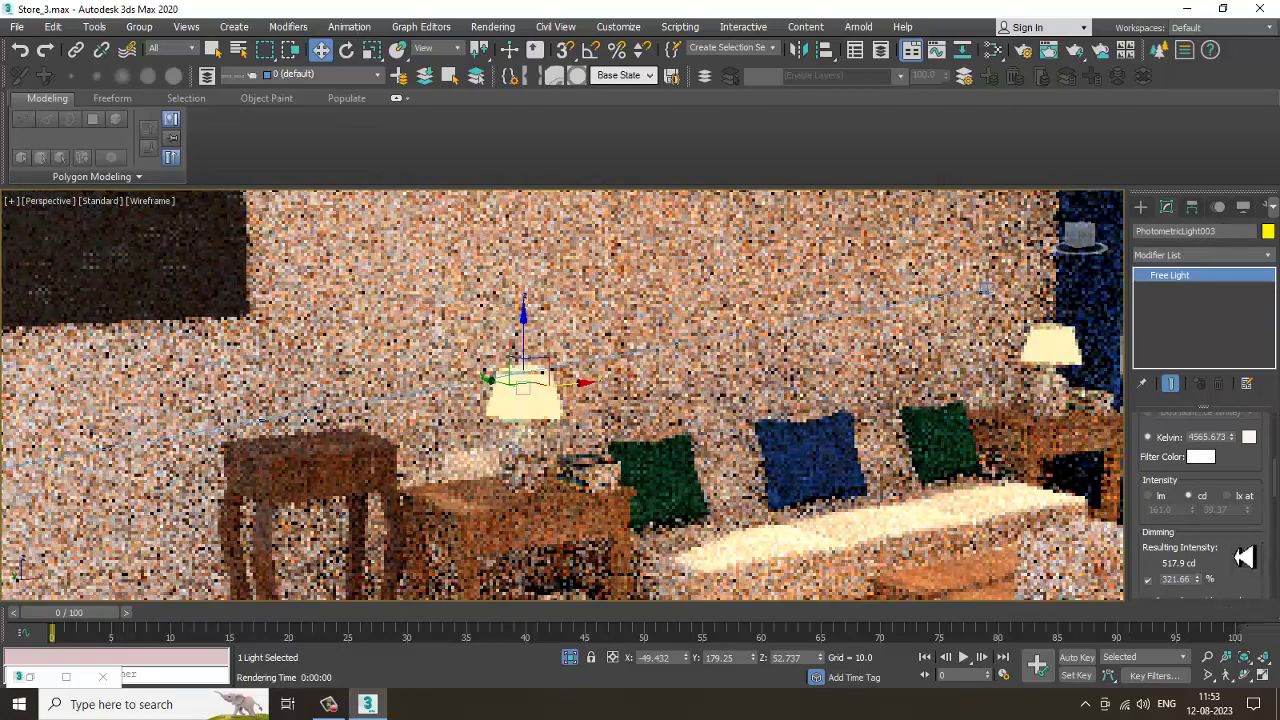
pyautogui.scroll(-3, 1262, 531)
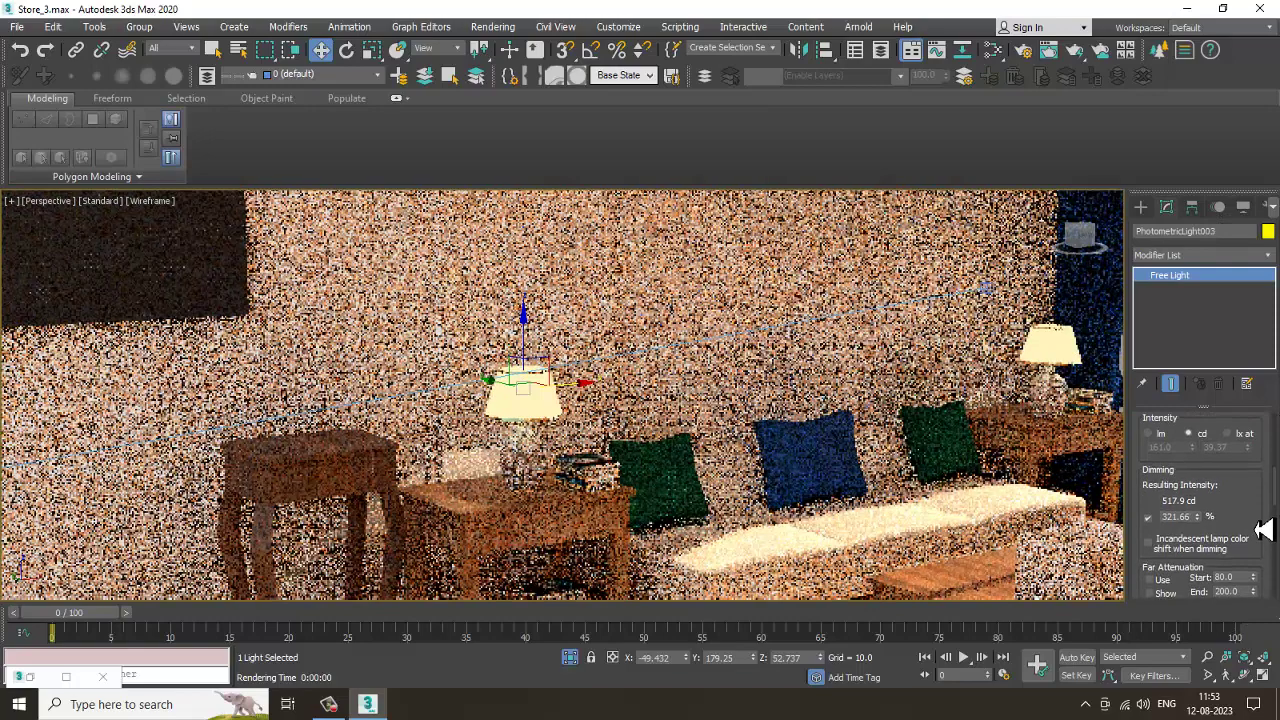
# Stop the perspective view's IPR preview and raise the near table lamp's light about 1.8 units along Z
pyautogui.click(101, 201)
pyautogui.click(125, 232)
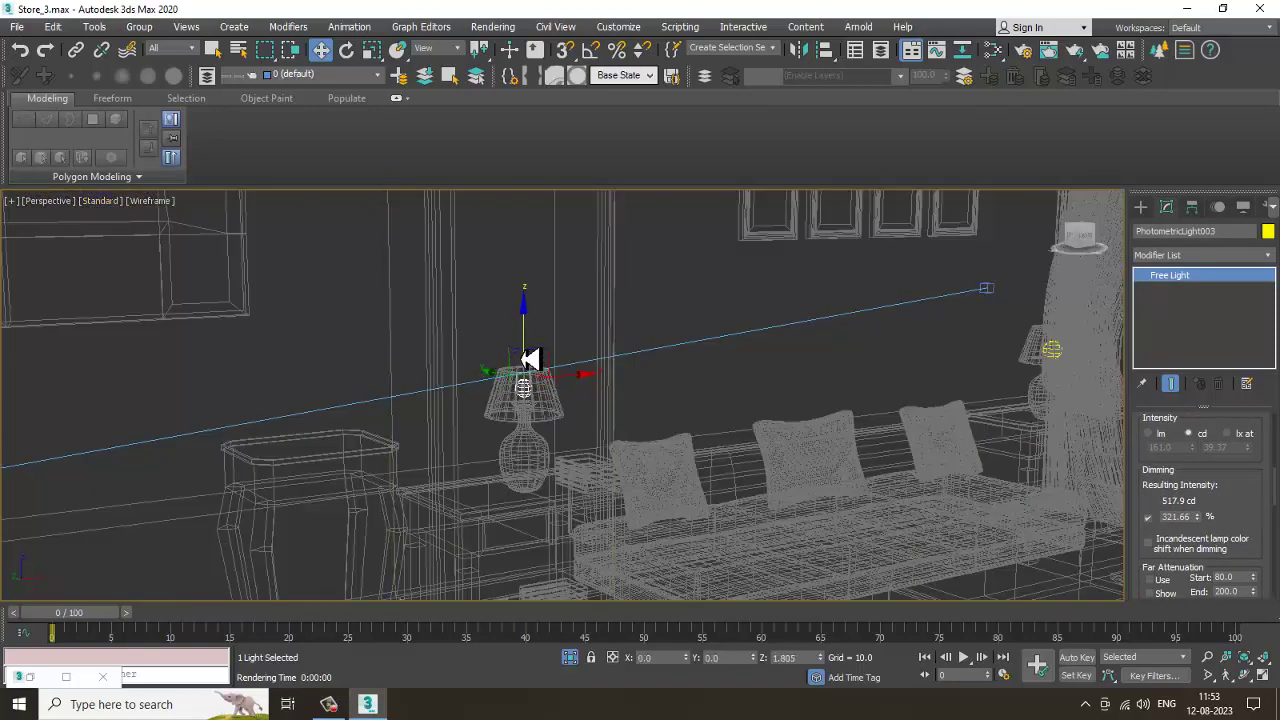
pyautogui.scroll(6, 531, 365)
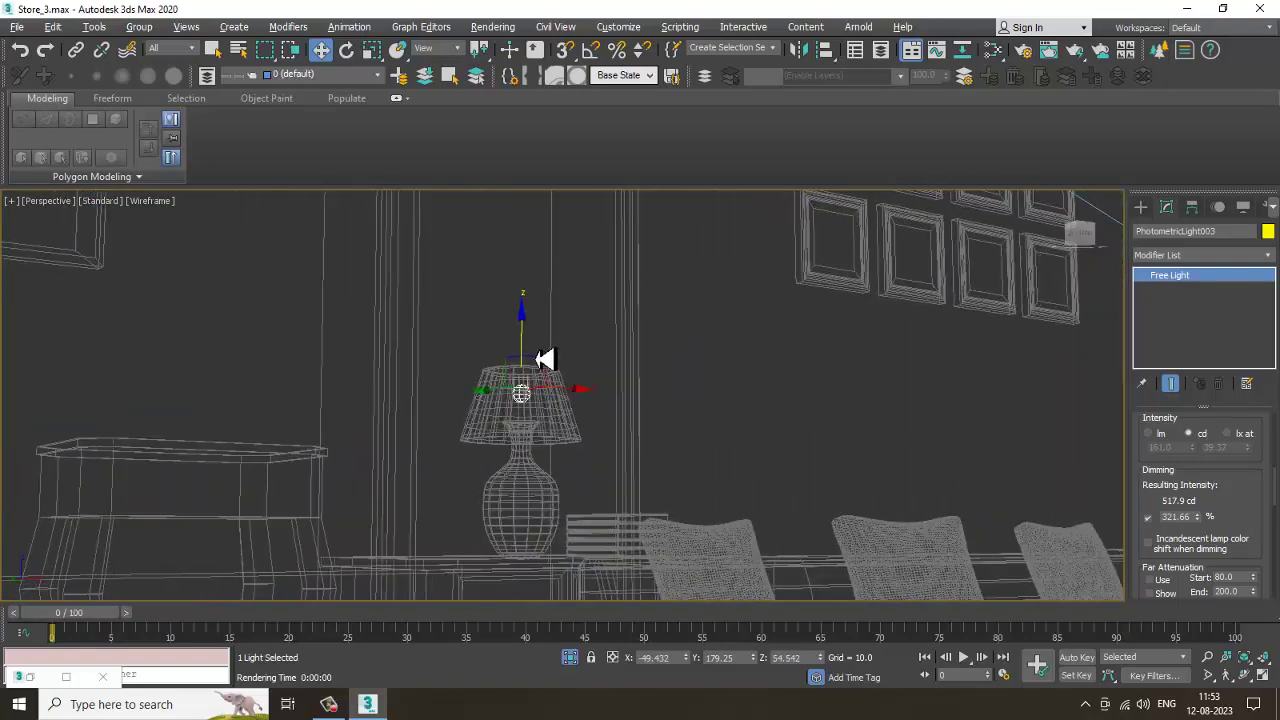
pyautogui.keyDown('alt'); pyautogui.moveTo(545, 360); pyautogui.dragTo(1080, 477, button='middle'); pyautogui.keyUp('alt')
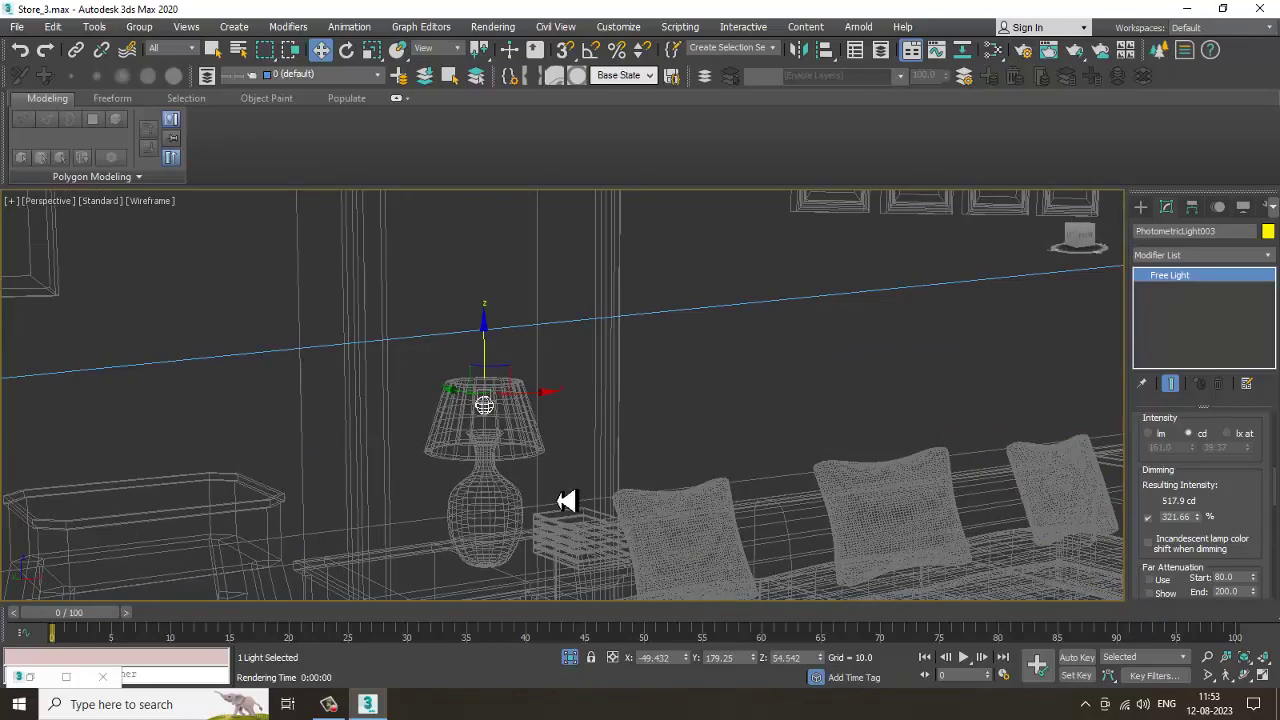
pyautogui.keyDown('alt'); pyautogui.moveTo(566, 500); pyautogui.dragTo(500, 440, button='middle'); pyautogui.keyUp('alt')
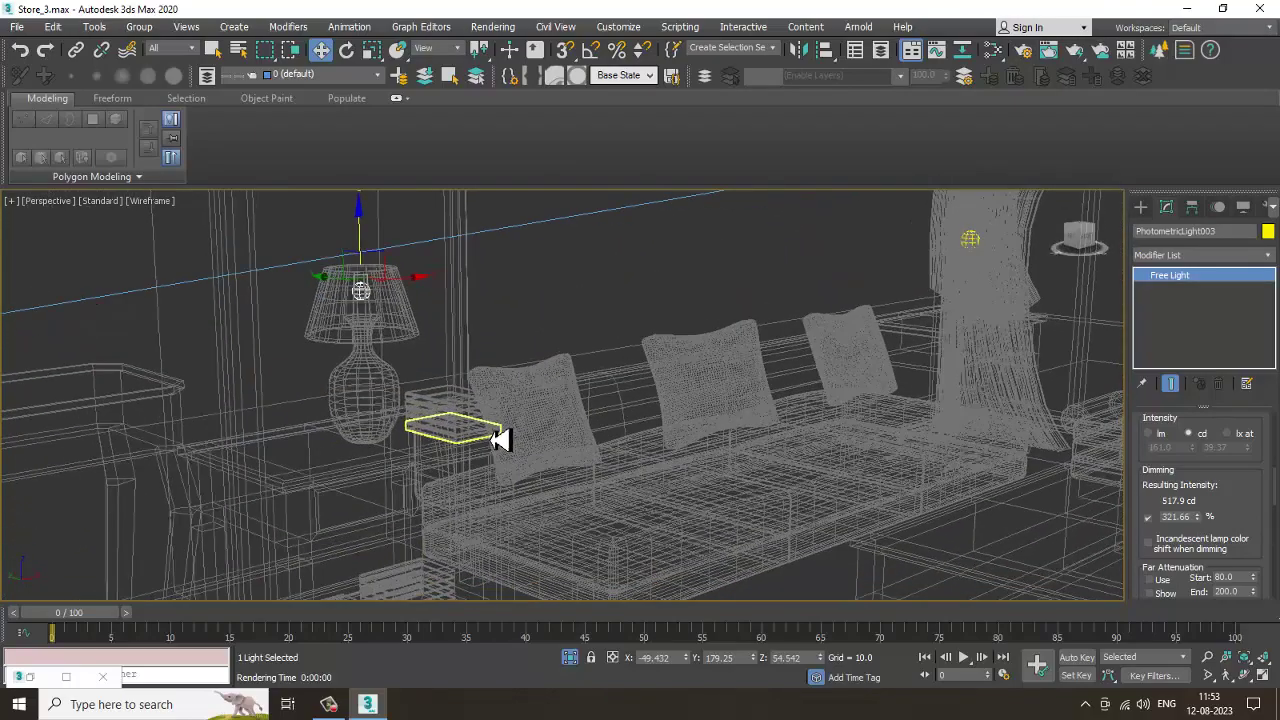
# Render the perspective view of the sofa and both table lamps in the V-Ray frame buffer, then close the buffer
pyautogui.click(492, 27)
pyautogui.click(505, 50)
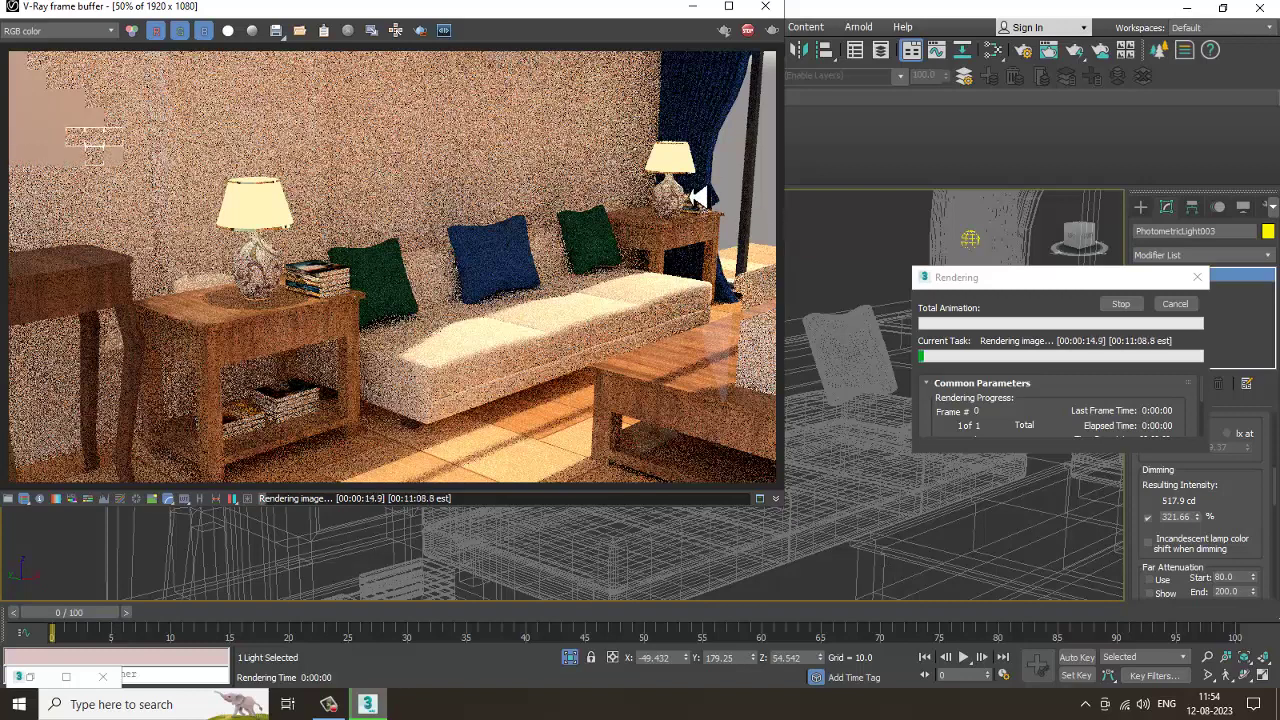
pyautogui.click(765, 7)
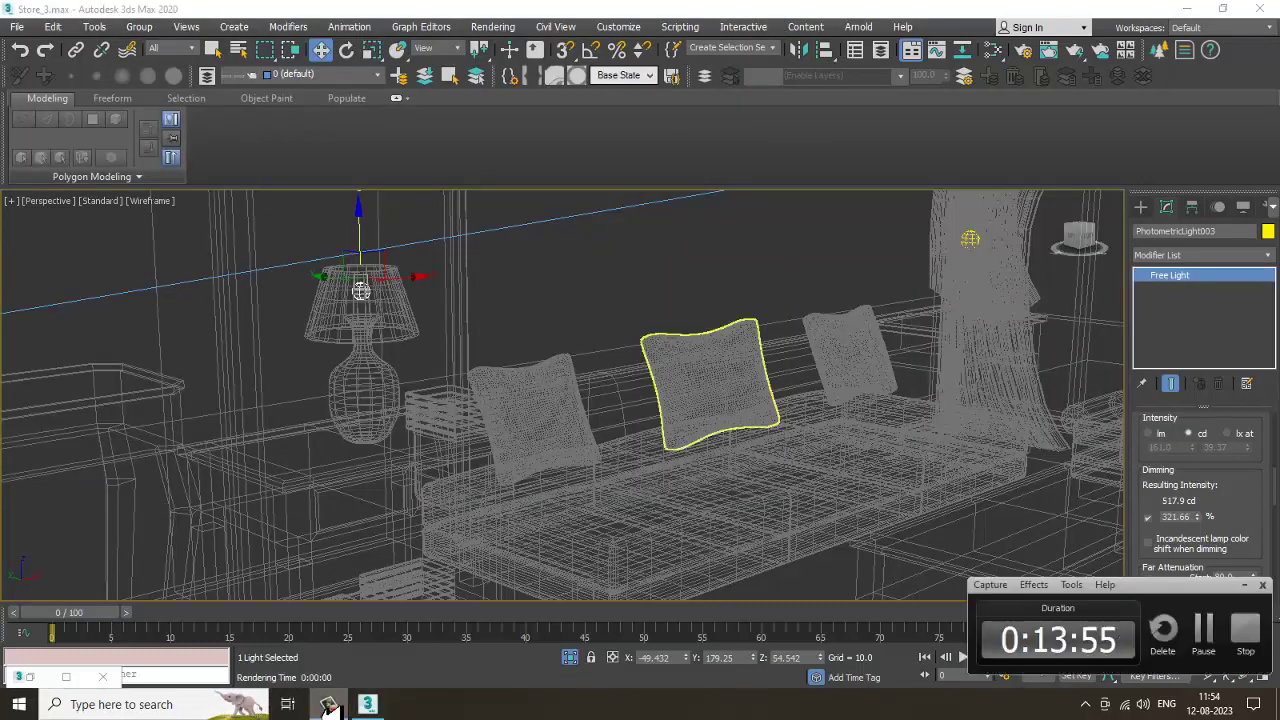
# Display the perspective view shaded, show the VRayCam001 view full size and start V-Ray IPR in it
pyautogui.press('F3')
pyautogui.hotkey('alt', 'w')
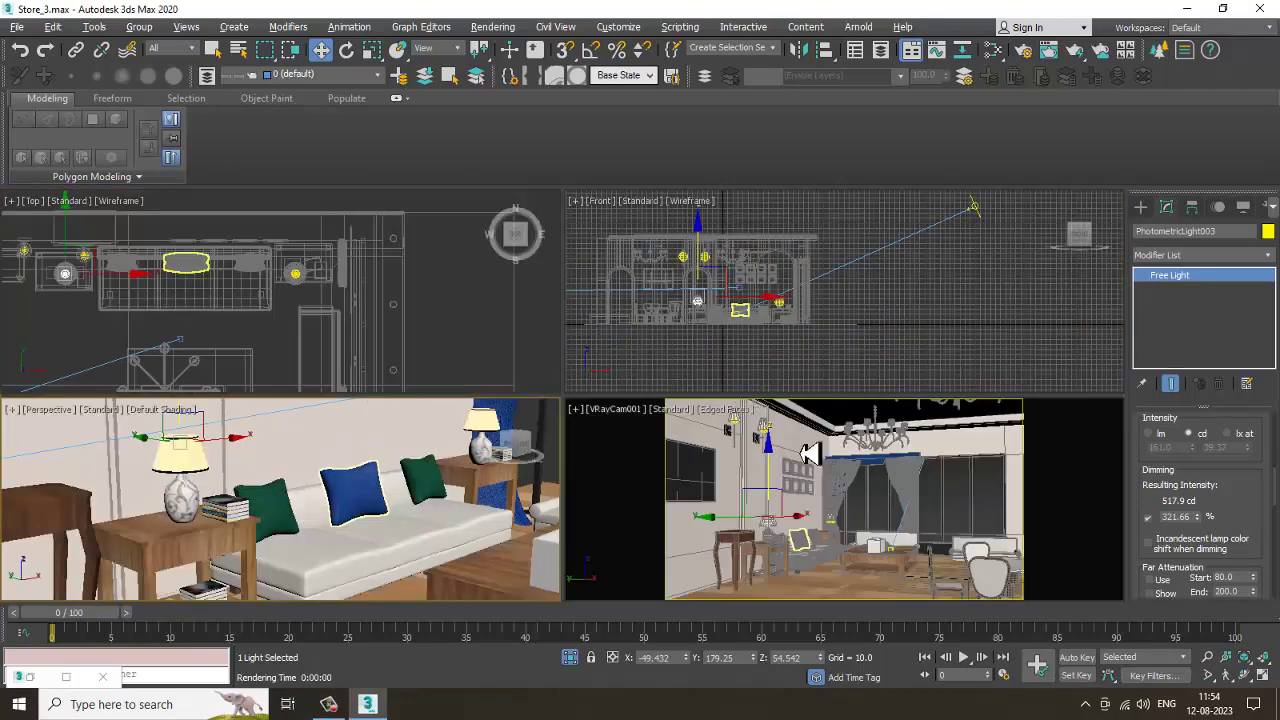
pyautogui.click(840, 478)
pyautogui.hotkey('alt', 'w')
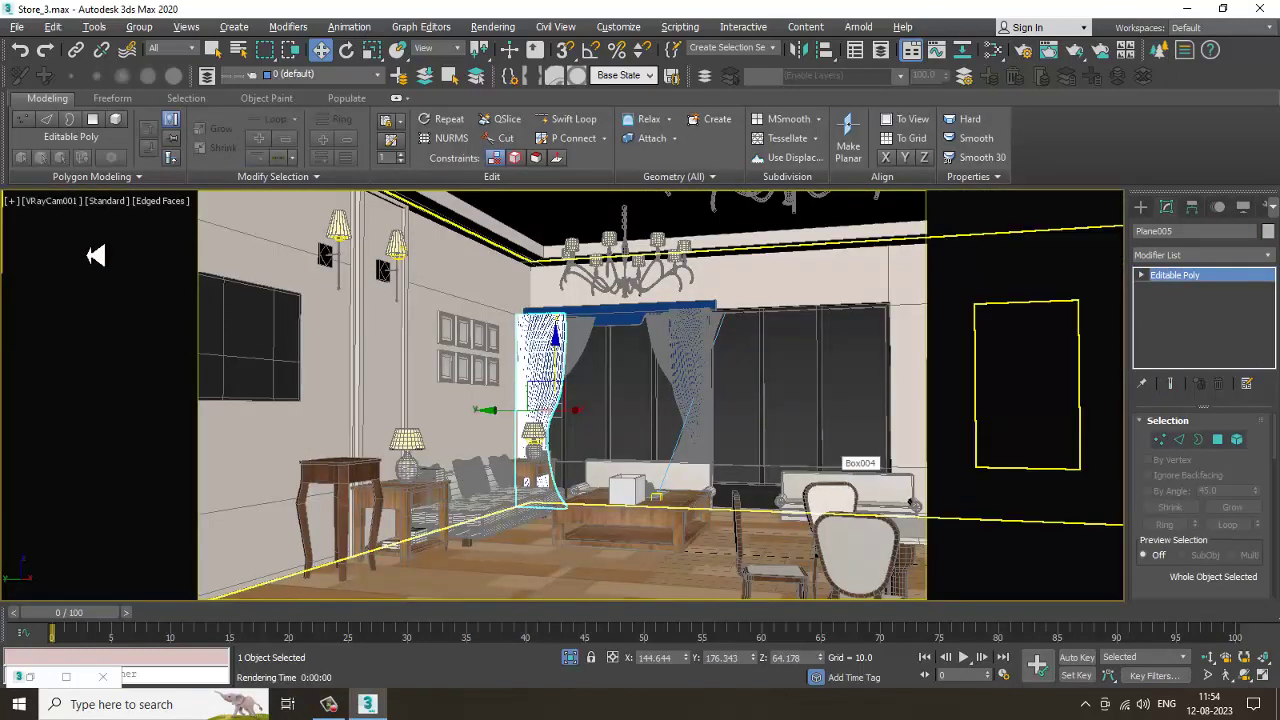
pyautogui.click(114, 201)
pyautogui.click(171, 240)
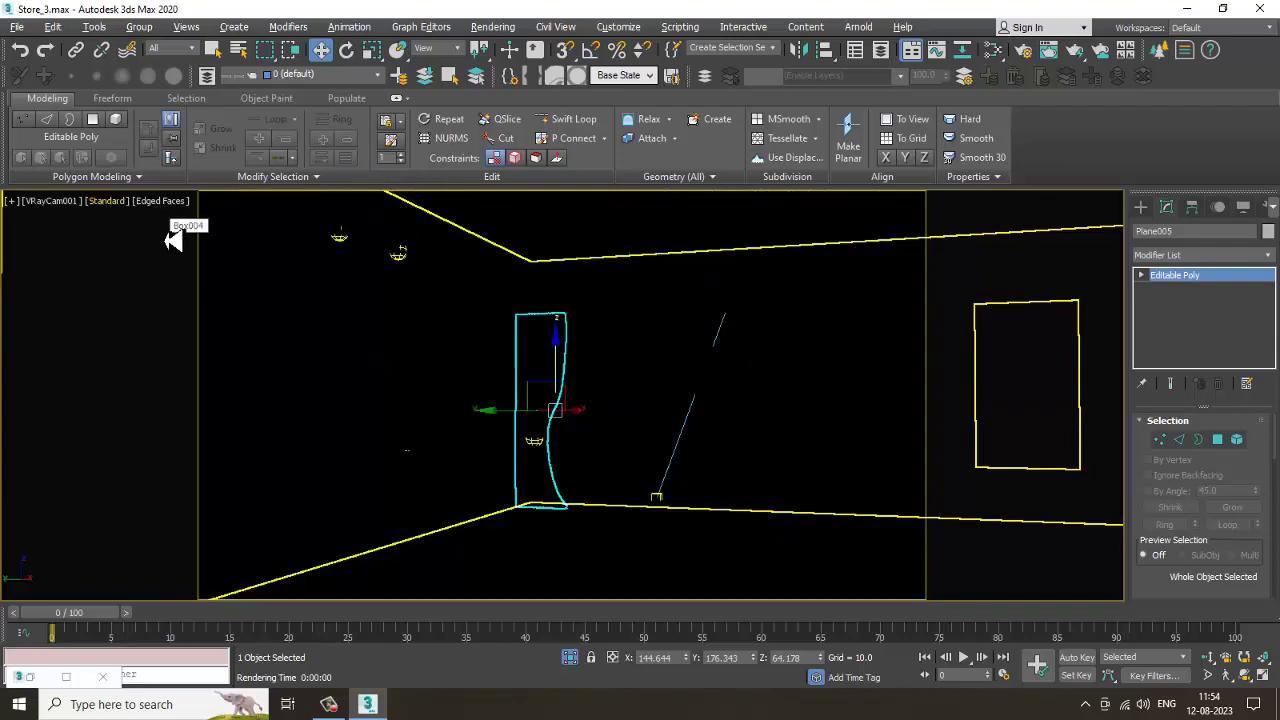